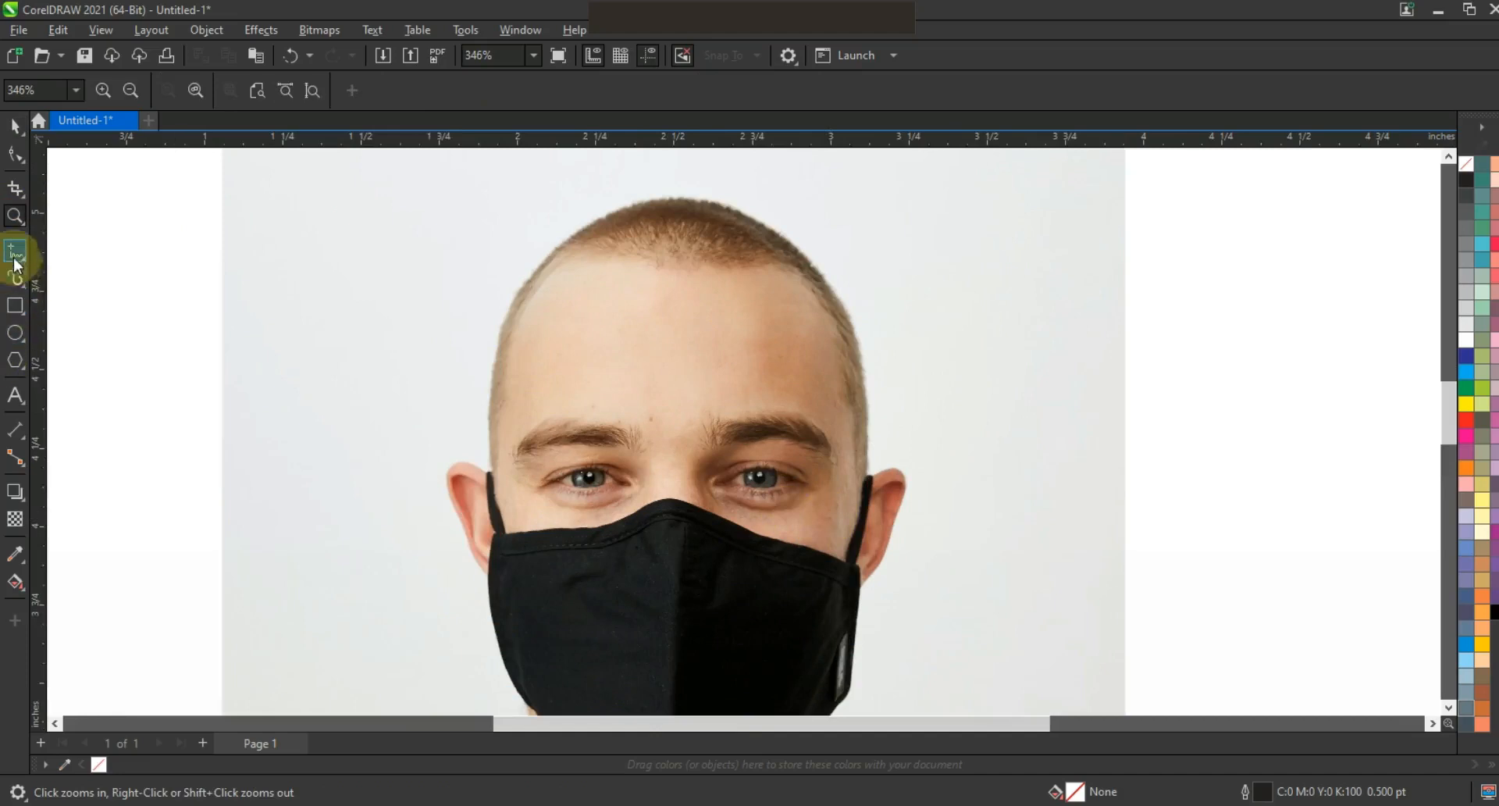
- Draw a closed three-point shape with a 2.0 pt outline, from the left mask strap to the mid-forehead and the crown
{"action": "left_click", "coordinate": [535, 90]}
{"action": "left_click", "coordinate": [590, 92]}
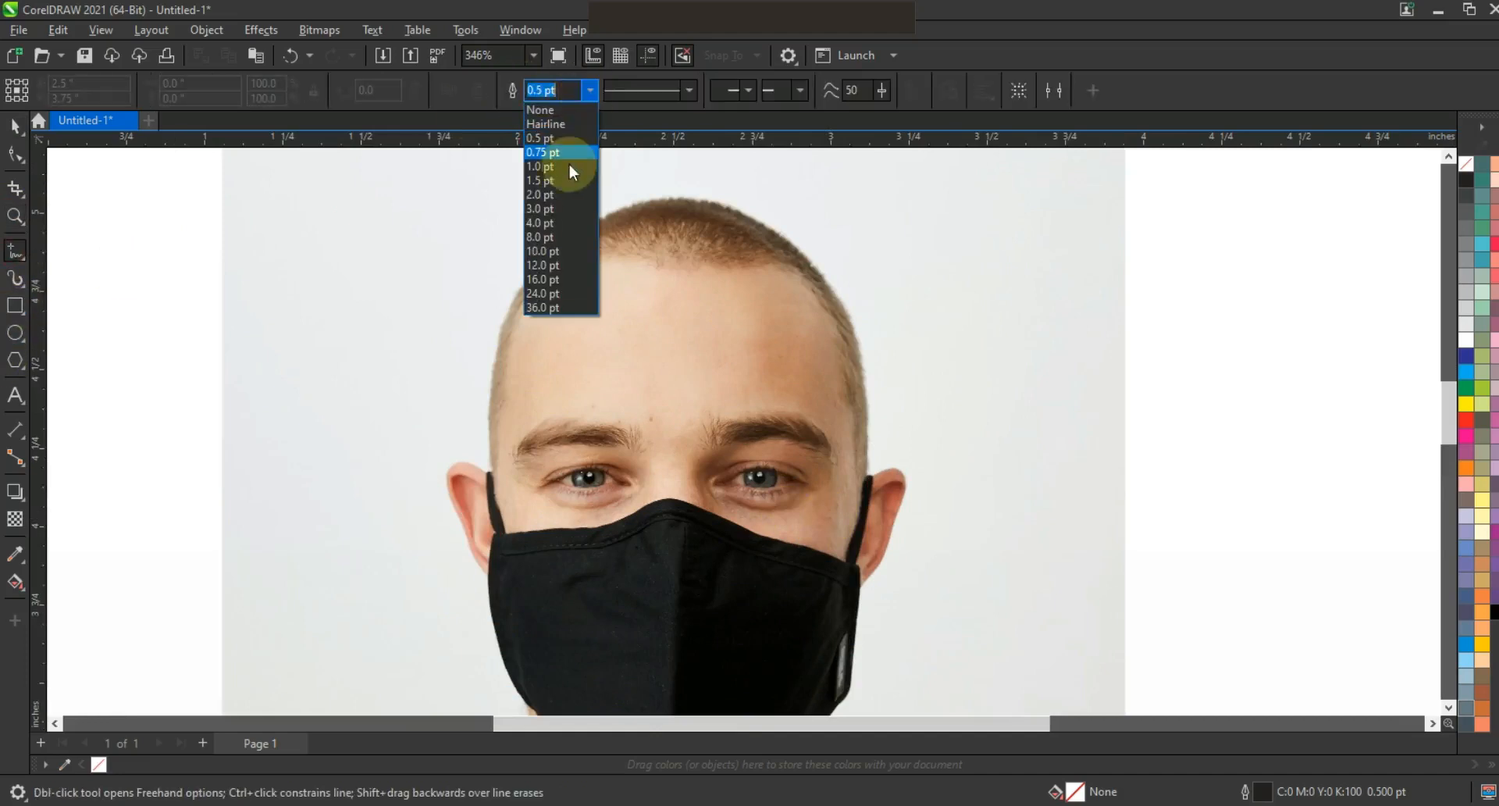
{"action": "left_click", "coordinate": [556, 195]}
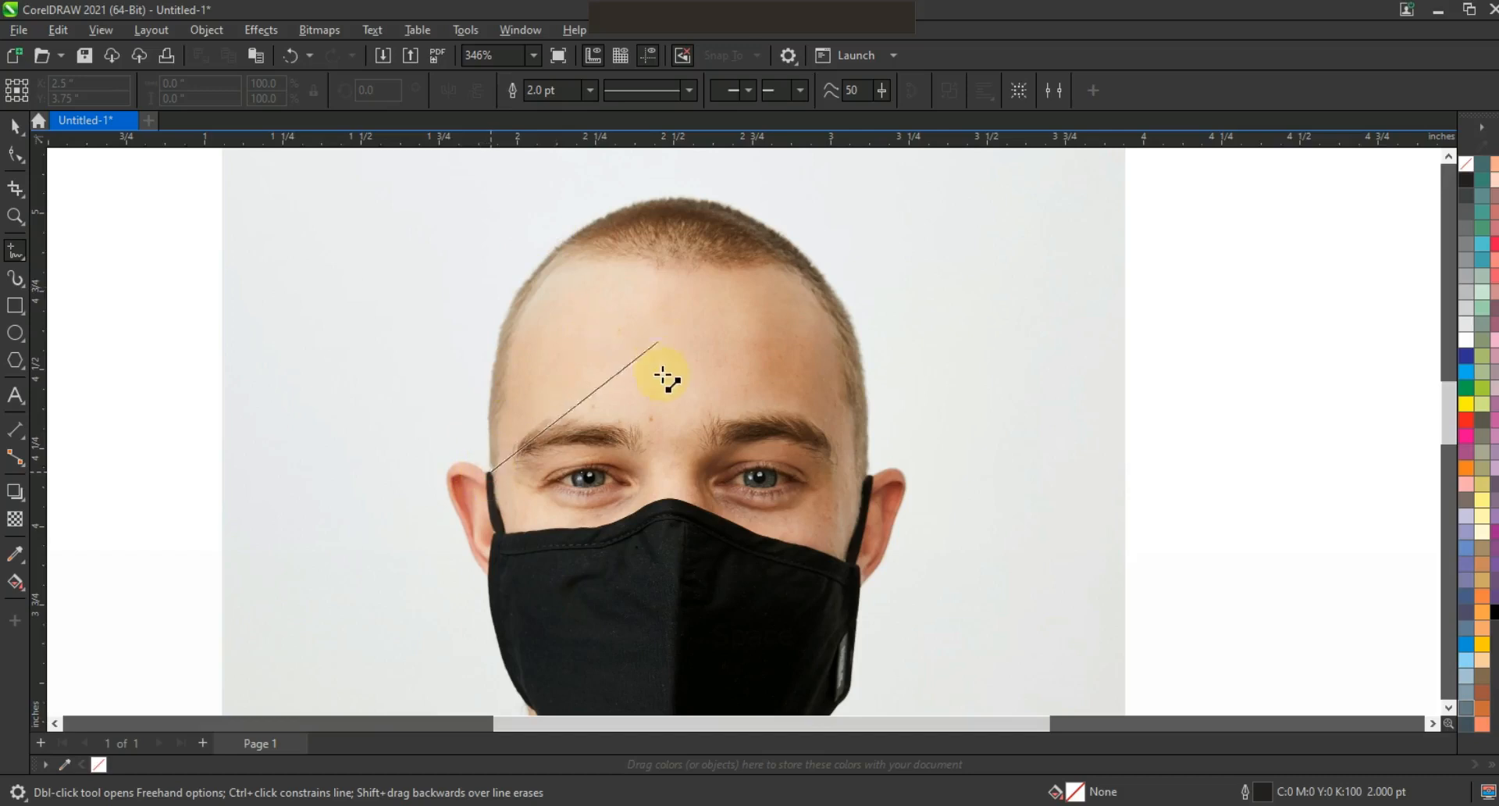
{"action": "left_click", "coordinate": [676, 400]}
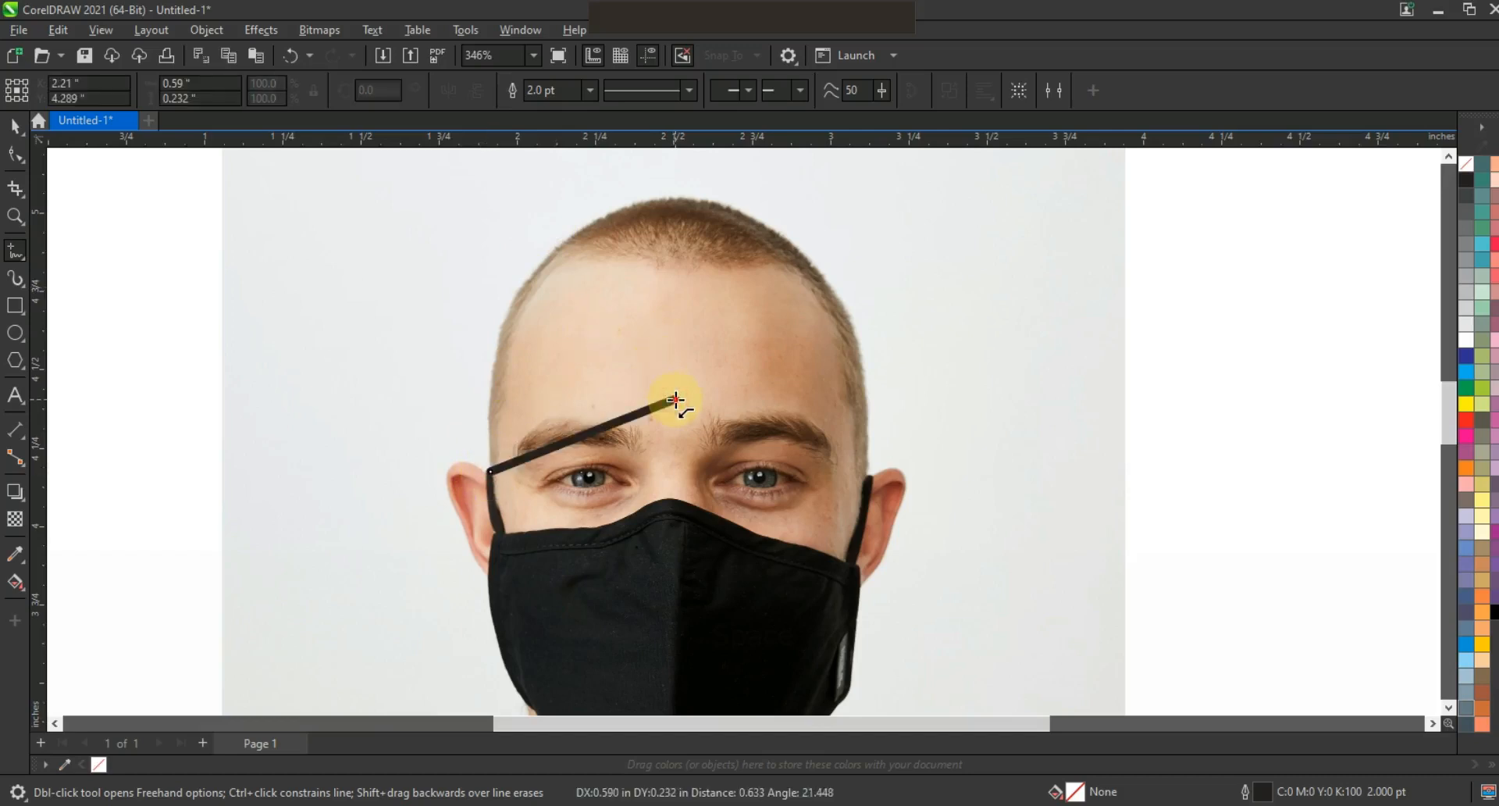
{"action": "left_click", "coordinate": [676, 197]}
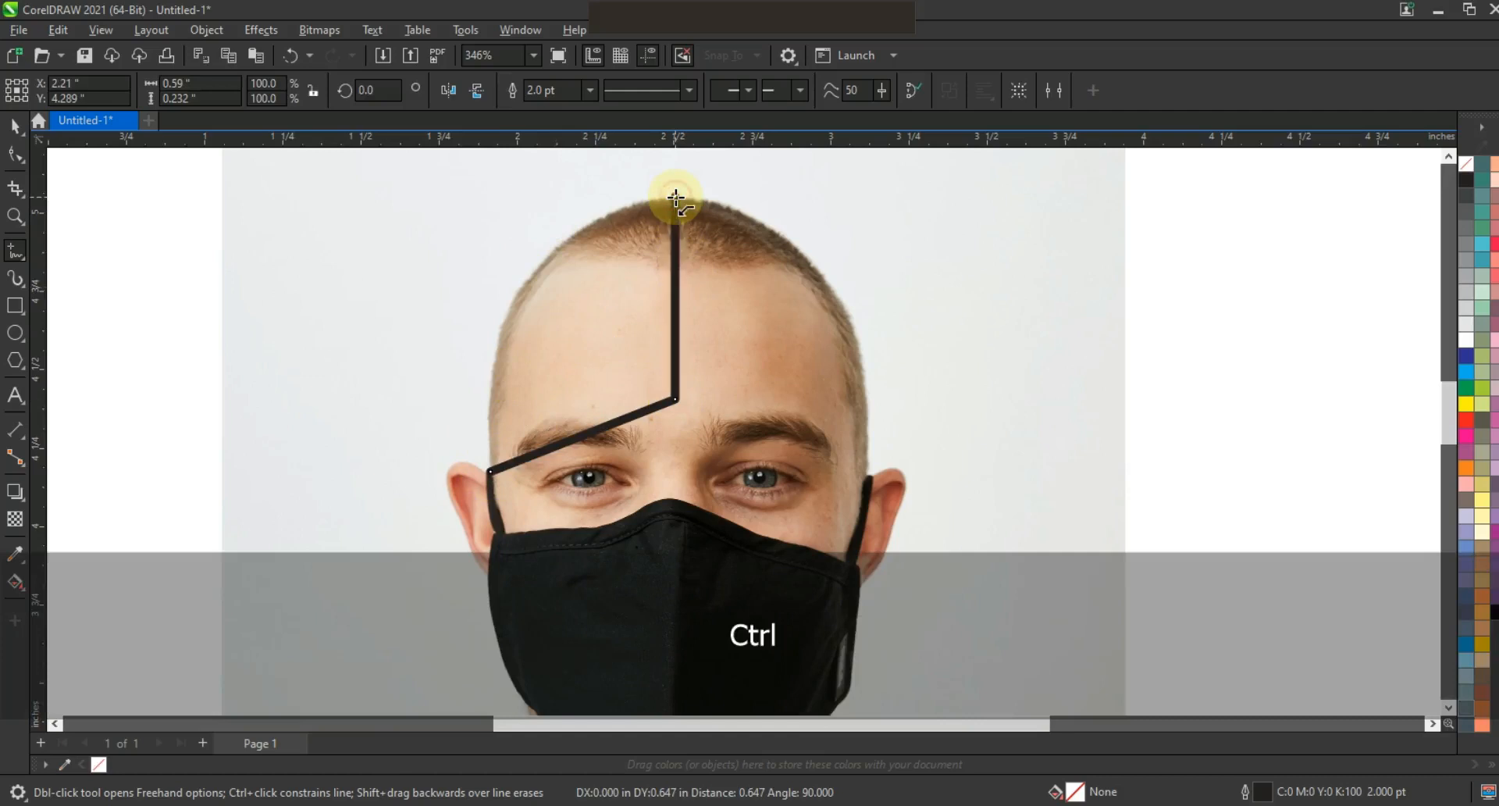
{"action": "left_click", "coordinate": [492, 469]}
- Convert all the shape's segments to curves and bend the outer one around the left side of the head
{"action": "left_click", "coordinate": [16, 153]}
{"action": "left_click_drag", "start_coordinate": [385, 196], "coordinate": [677, 401]}
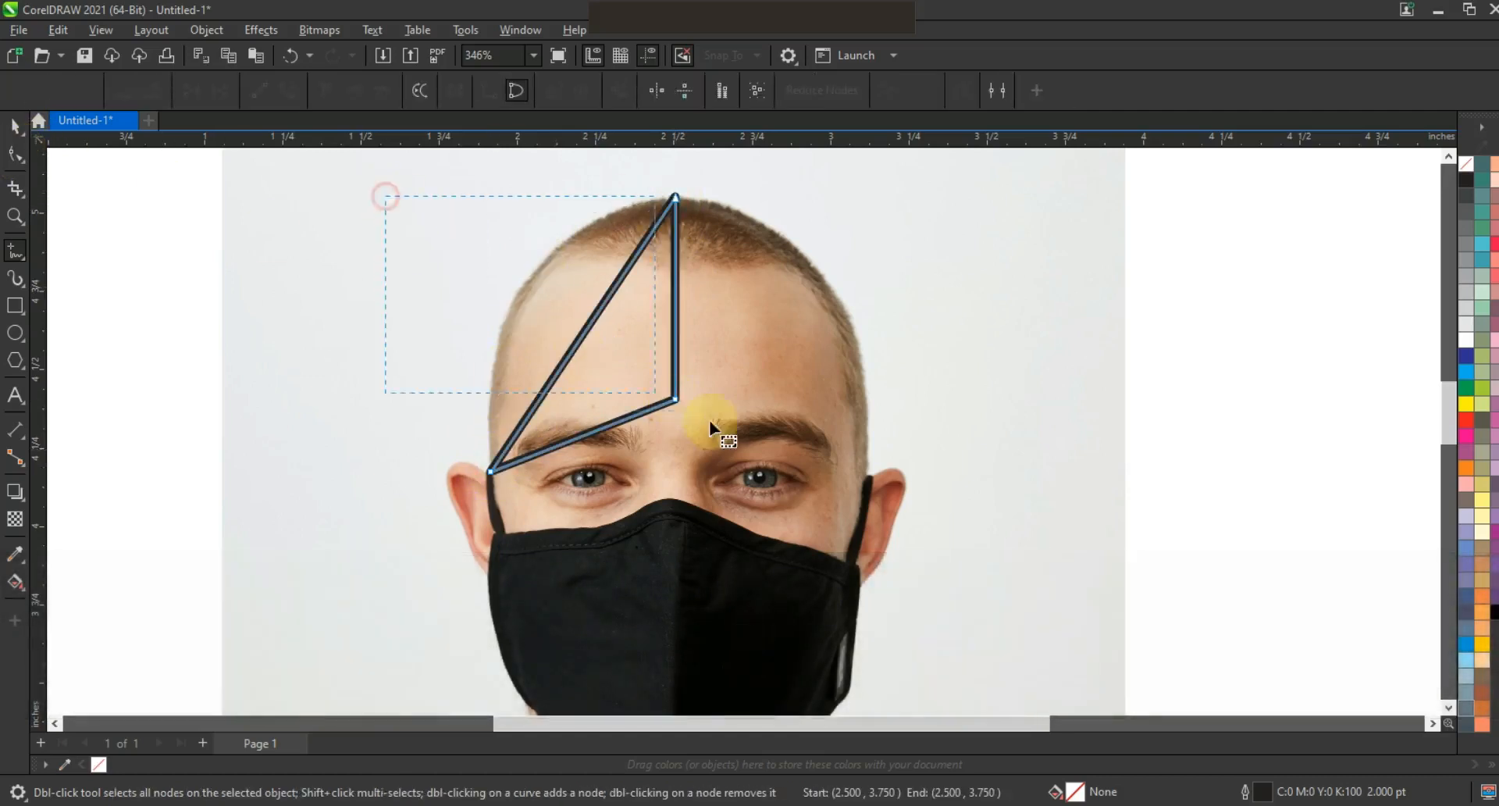
{"action": "left_click_drag", "start_coordinate": [791, 504], "coordinate": [797, 517]}
{"action": "left_click_drag", "start_coordinate": [798, 518], "coordinate": [344, 167]}
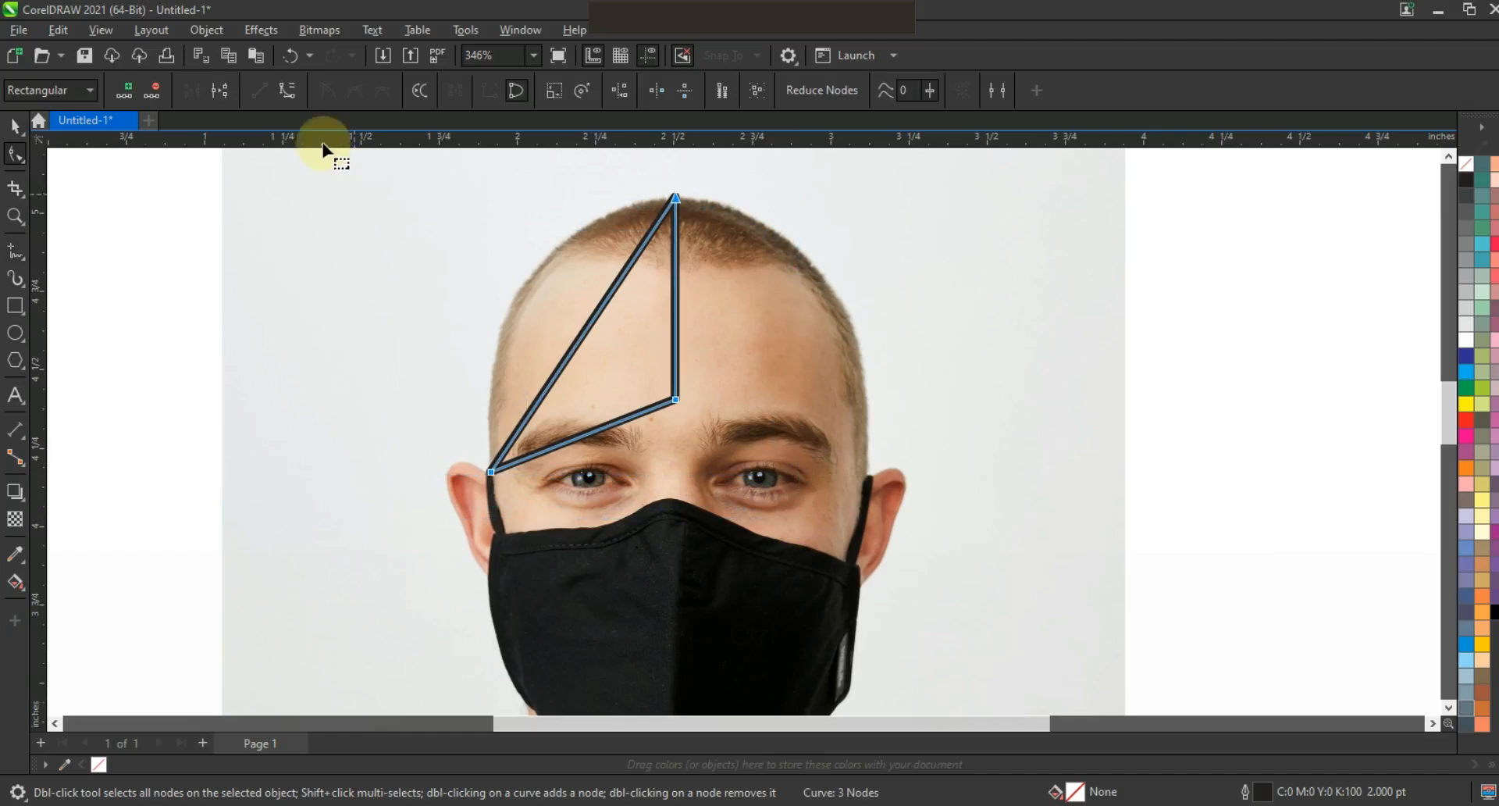
{"action": "left_click", "coordinate": [285, 91]}
{"action": "left_click_drag", "start_coordinate": [578, 341], "coordinate": [517, 274]}
{"action": "left_click", "coordinate": [531, 304]}
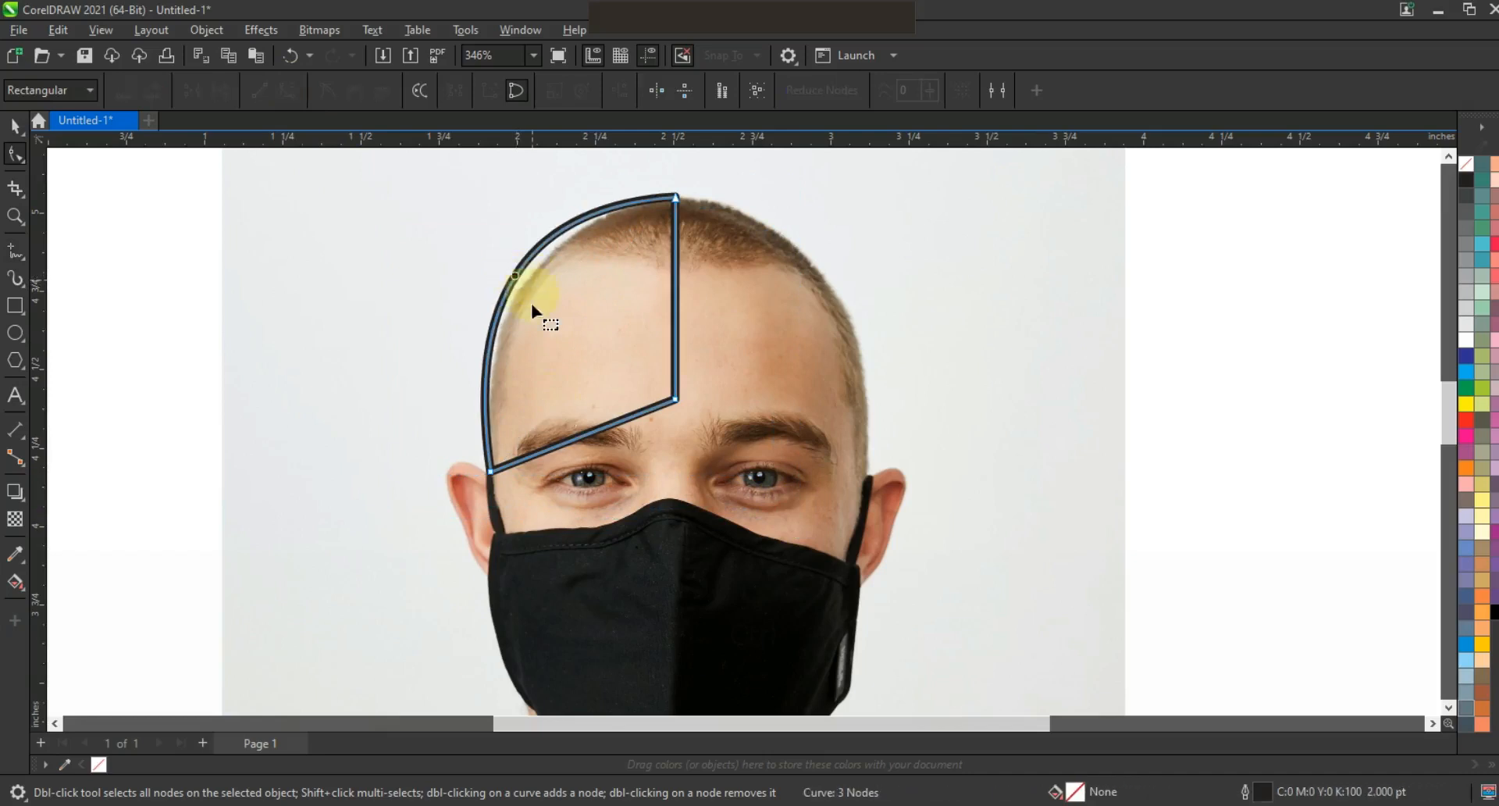
- Arch the lower edge above the left eyebrow and lower the mid-forehead node slightly
{"action": "left_click_drag", "start_coordinate": [537, 460], "coordinate": [536, 414]}
{"action": "mouse_move", "coordinate": [674, 398]}
{"action": "left_mouse_down"}
{"action": "mouse_move", "coordinate": [614, 405]}
{"action": "mouse_move", "coordinate": [613, 392]}
{"action": "mouse_move", "coordinate": [672, 416]}
{"action": "left_mouse_up"}
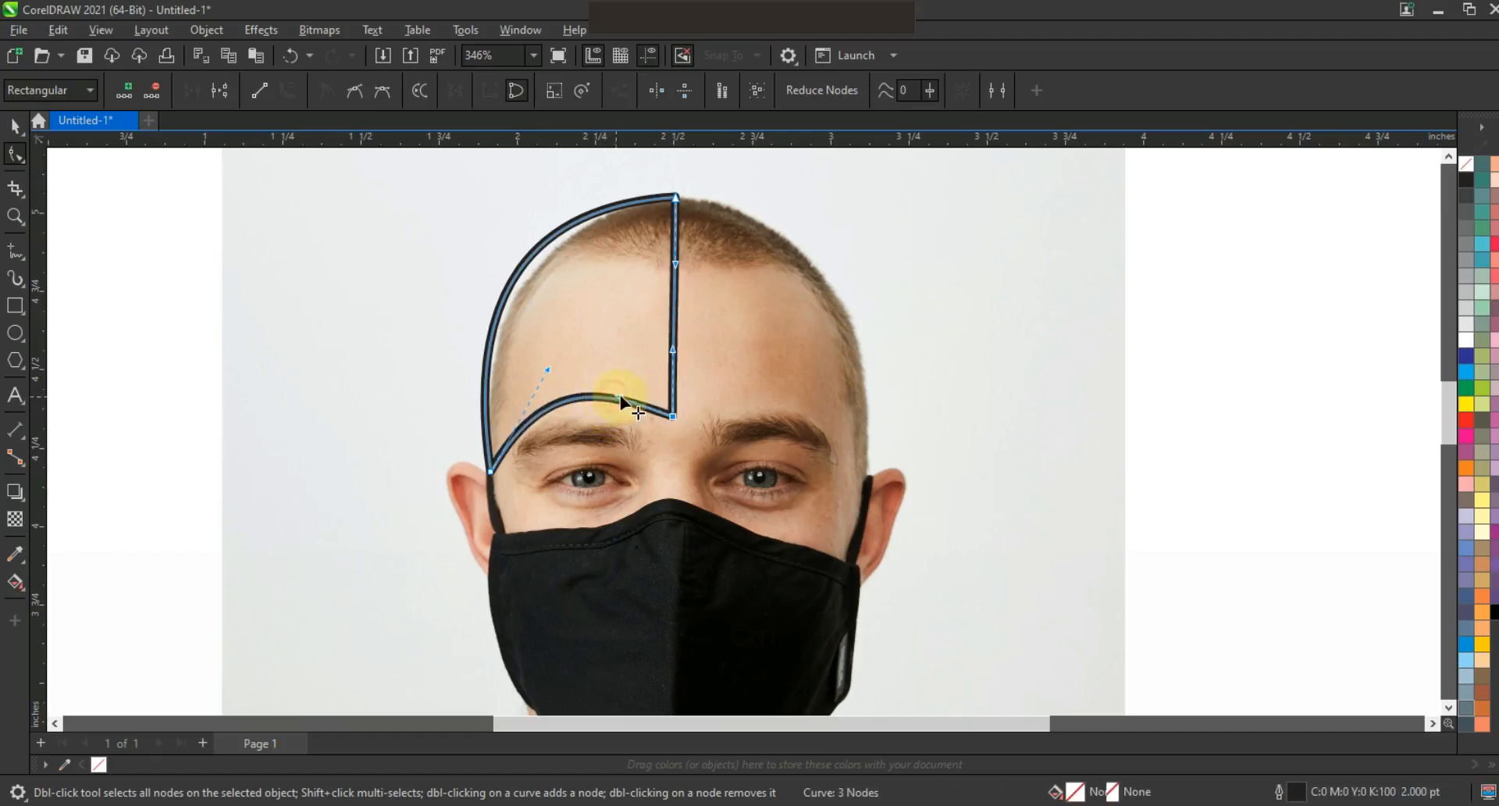
{"action": "left_click_drag", "start_coordinate": [549, 368], "coordinate": [553, 367]}
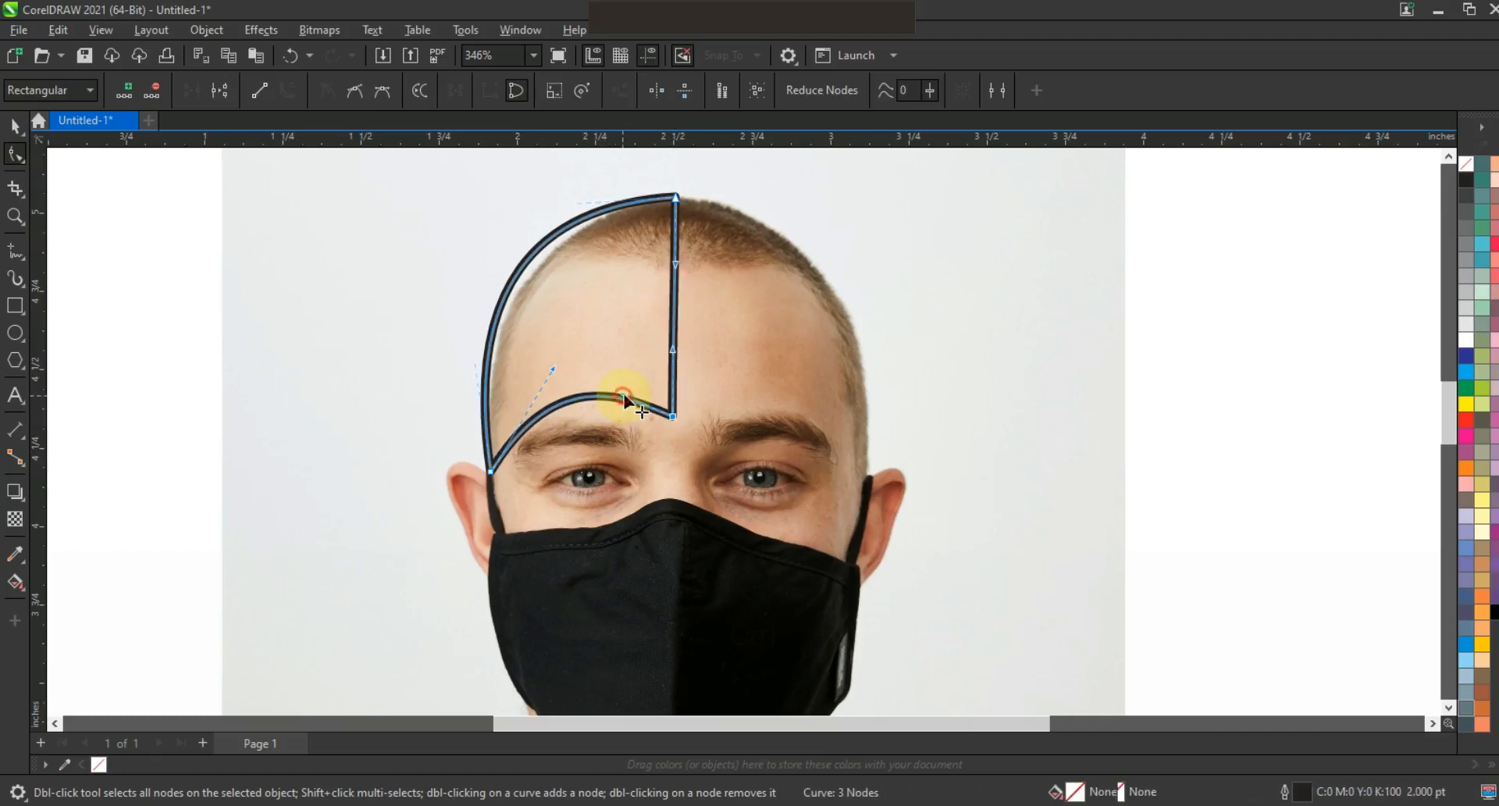
{"action": "left_click", "coordinate": [672, 416]}
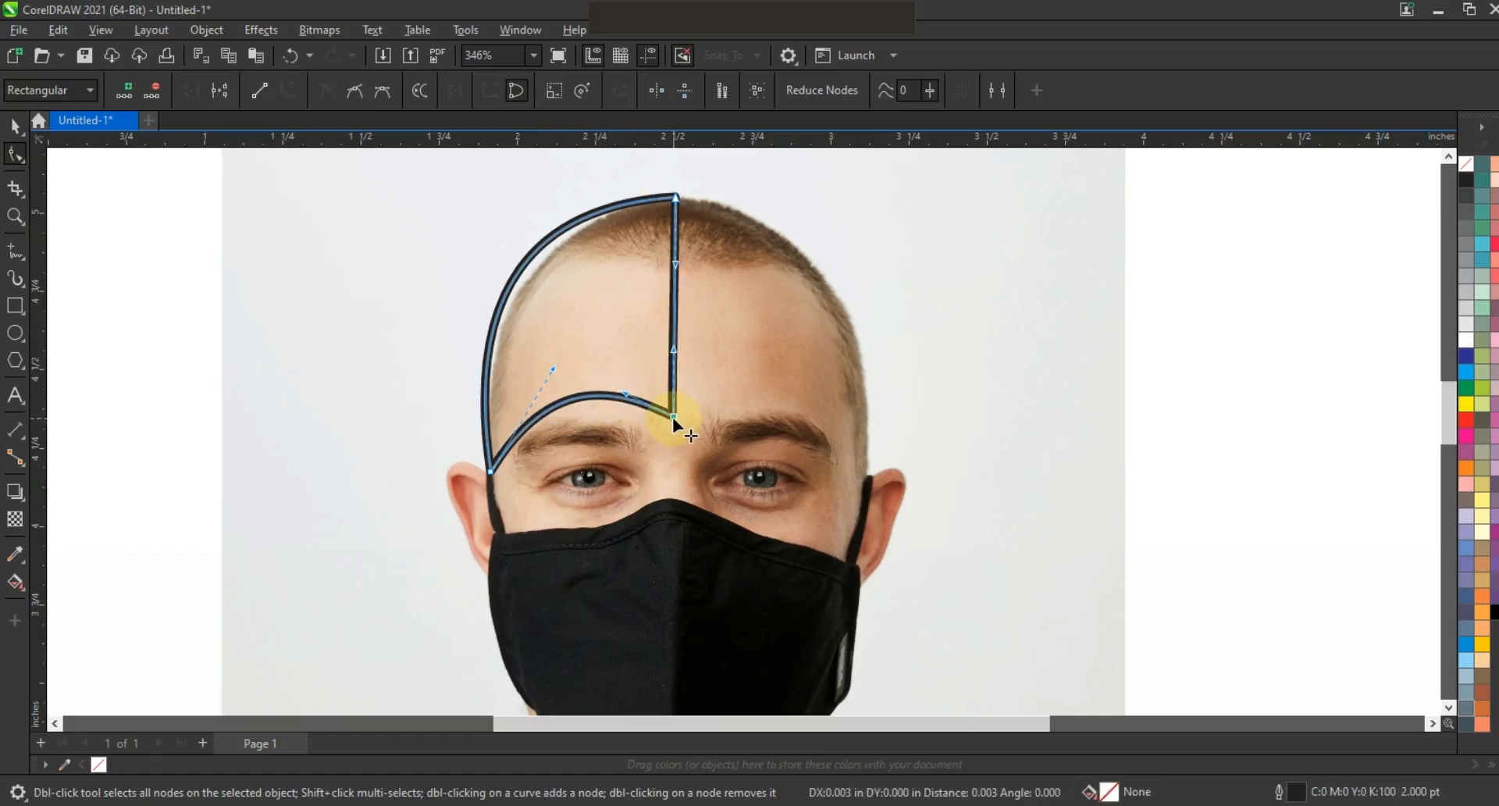
- Mirror a copy of the half shape onto the right side of the head and weld both halves together
{"action": "left_click", "coordinate": [27, 133]}
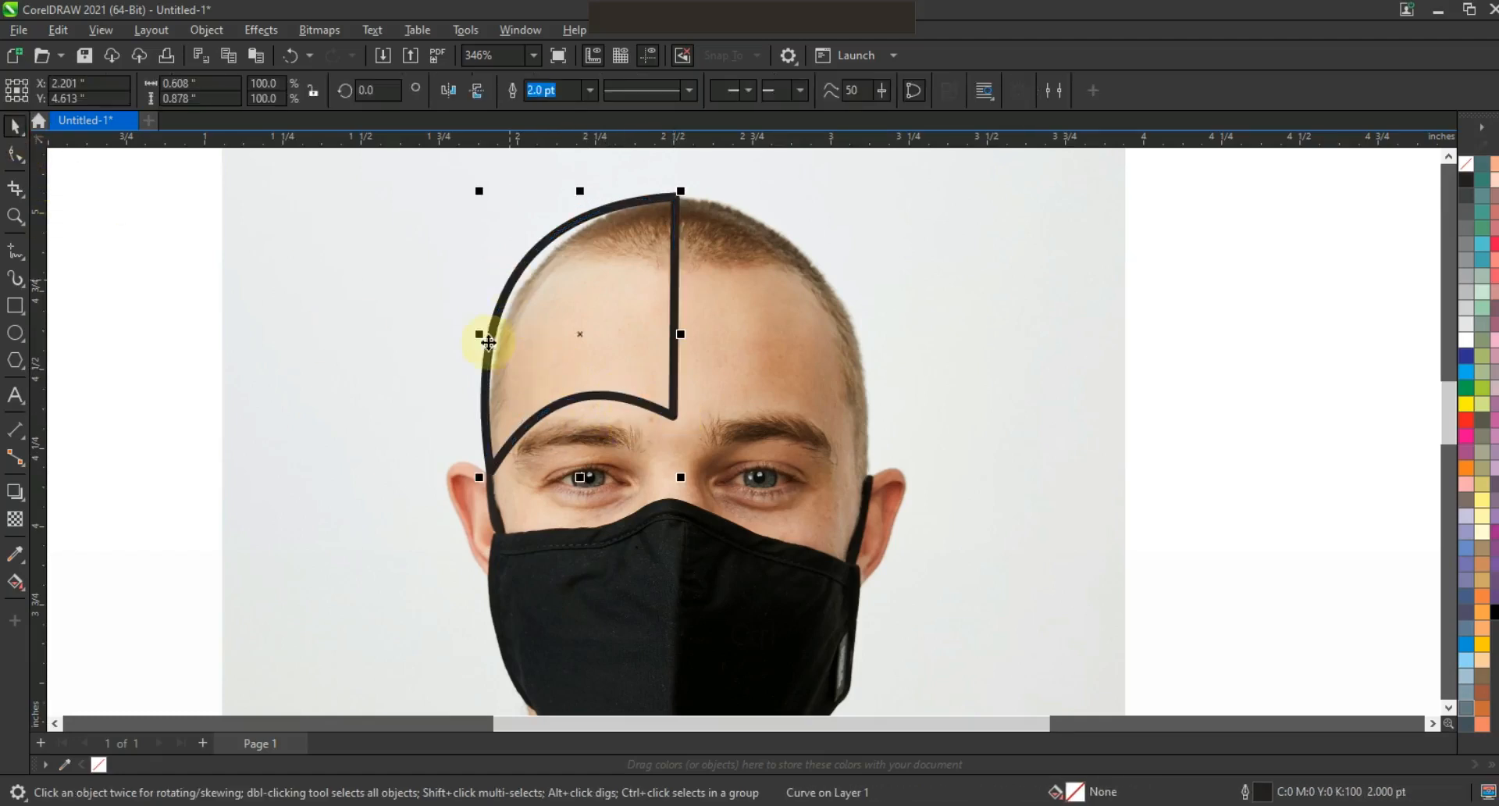
{"action": "left_click_drag", "start_coordinate": [479, 334], "coordinate": [728, 369]}
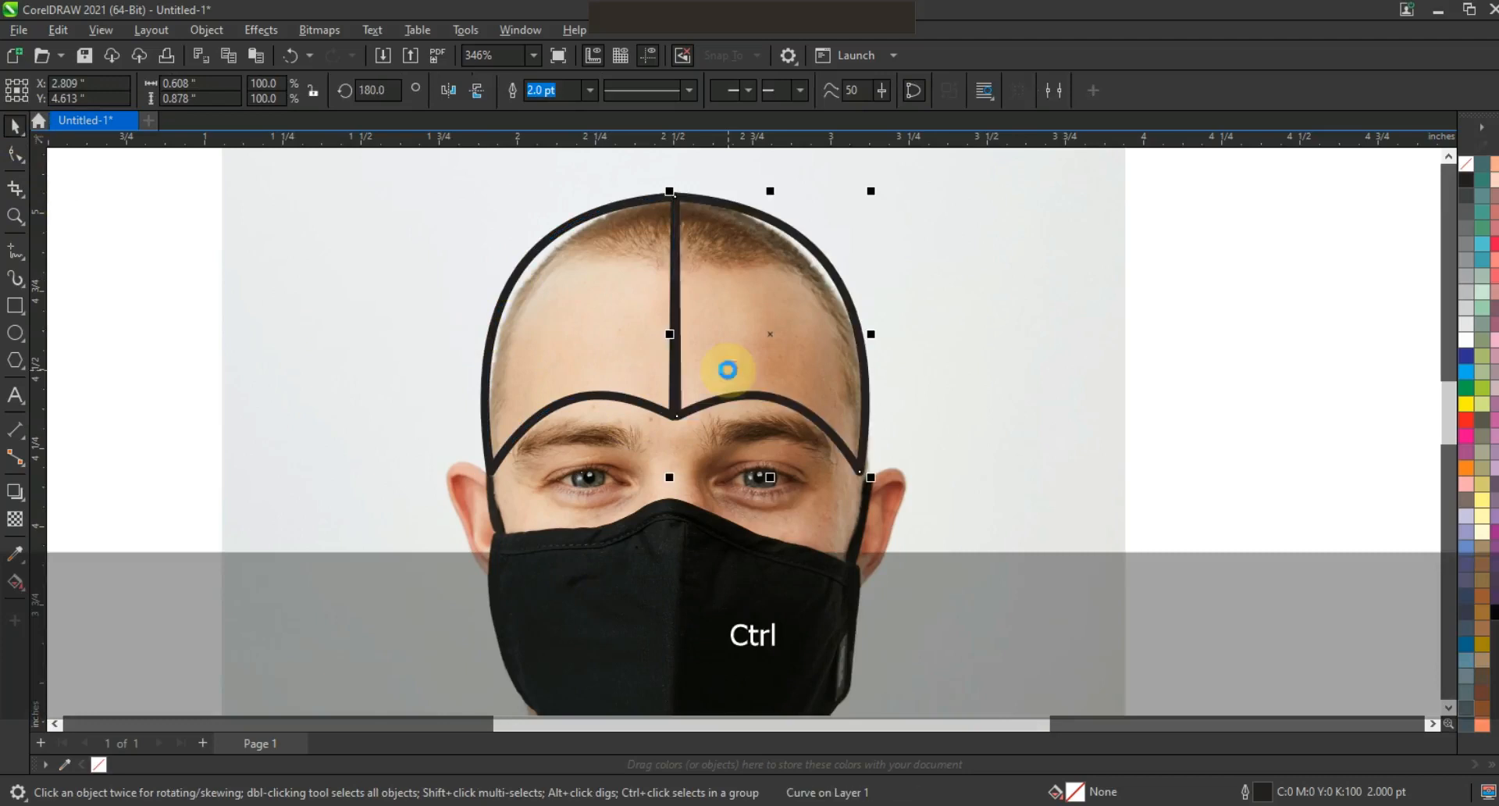
{"action": "left_click", "coordinate": [621, 206], "text": "shift"}
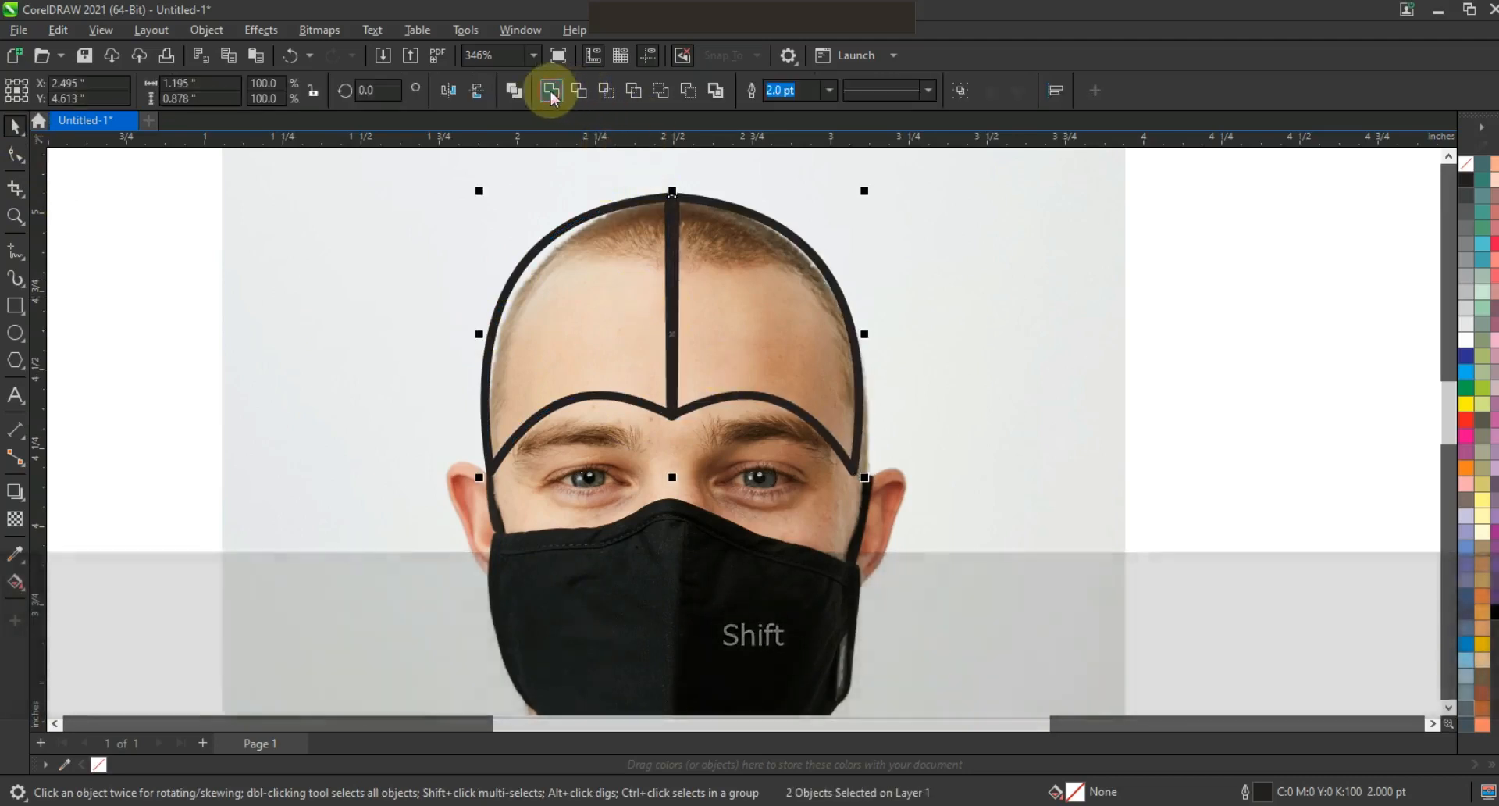
{"action": "left_click", "coordinate": [552, 89]}
- Delete the surplus nodes at the centre of the crown and widen the head outline slightly to match the right side of the head
{"action": "left_click", "coordinate": [15, 154]}
{"action": "left_click_drag", "start_coordinate": [656, 181], "coordinate": [700, 231]}
{"action": "key", "text": "Delete"}
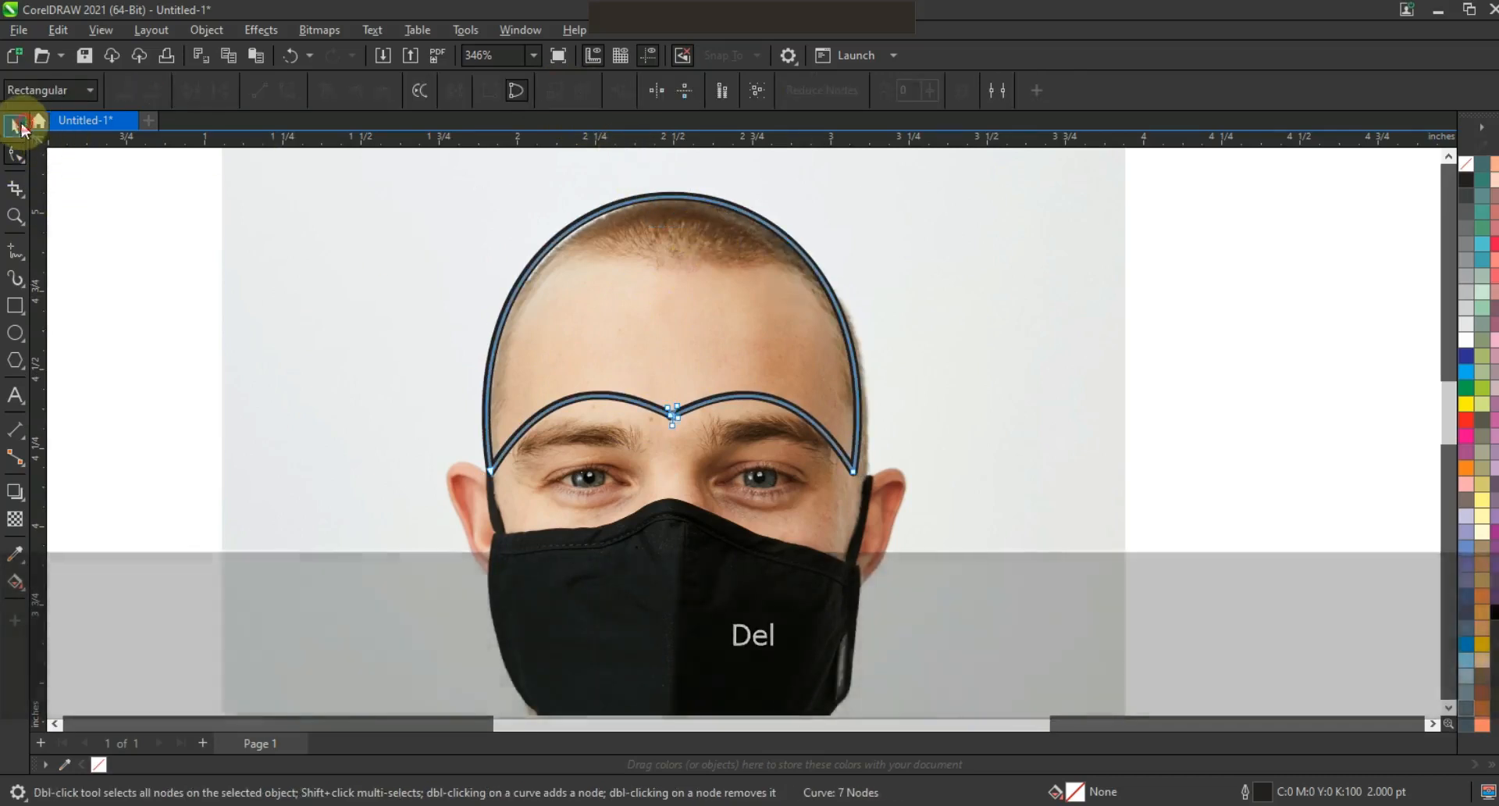
{"action": "left_click", "coordinate": [15, 125]}
{"action": "left_click_drag", "start_coordinate": [863, 334], "coordinate": [875, 337]}
{"action": "key", "text": "Escape"}
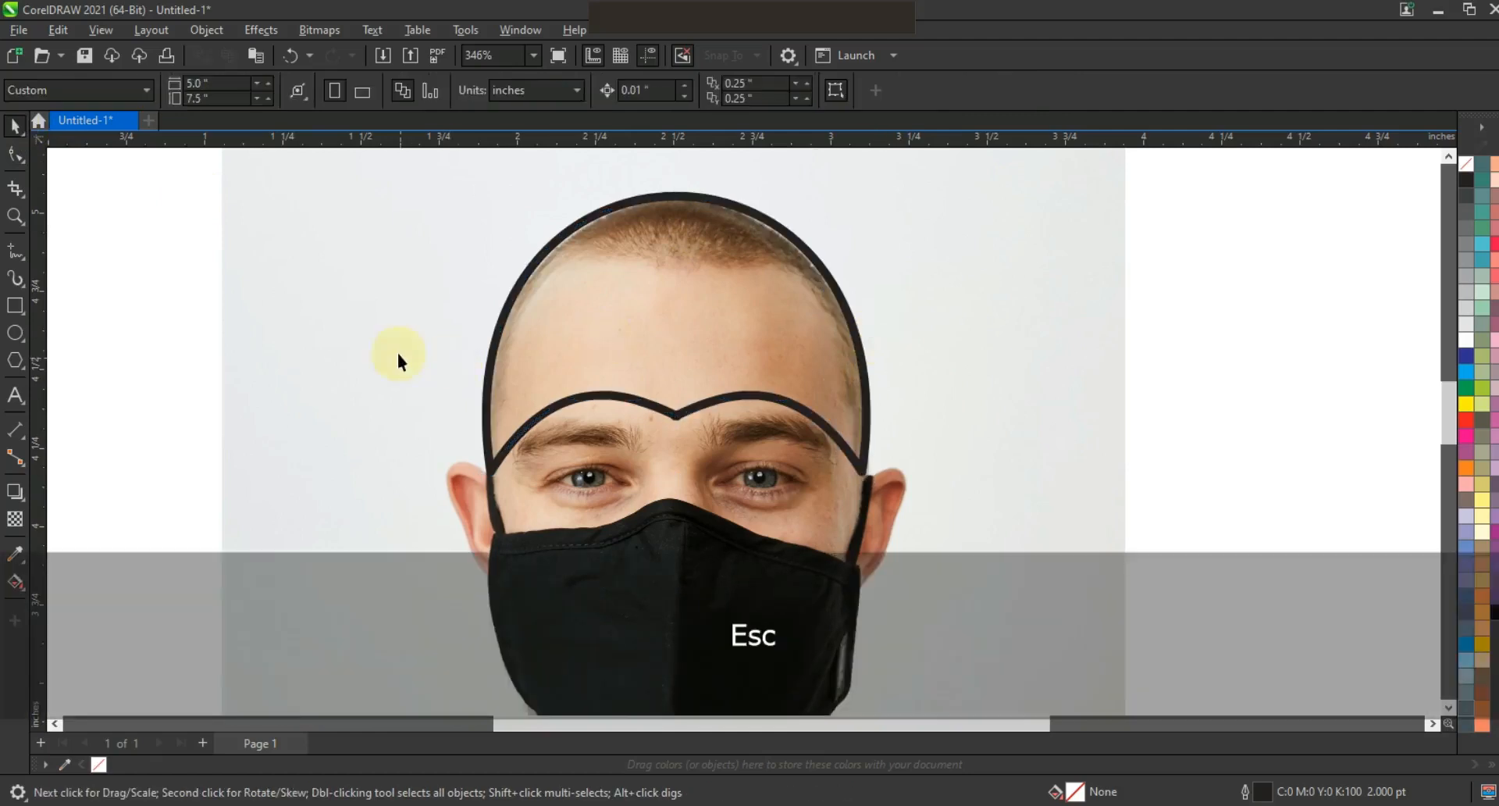
- Draw a narrow closed triangle about 0.12 by 0.23 inches pointing upward across the left brow arch
{"action": "left_click", "coordinate": [15, 216]}
{"action": "left_click_drag", "start_coordinate": [471, 173], "coordinate": [980, 479]}
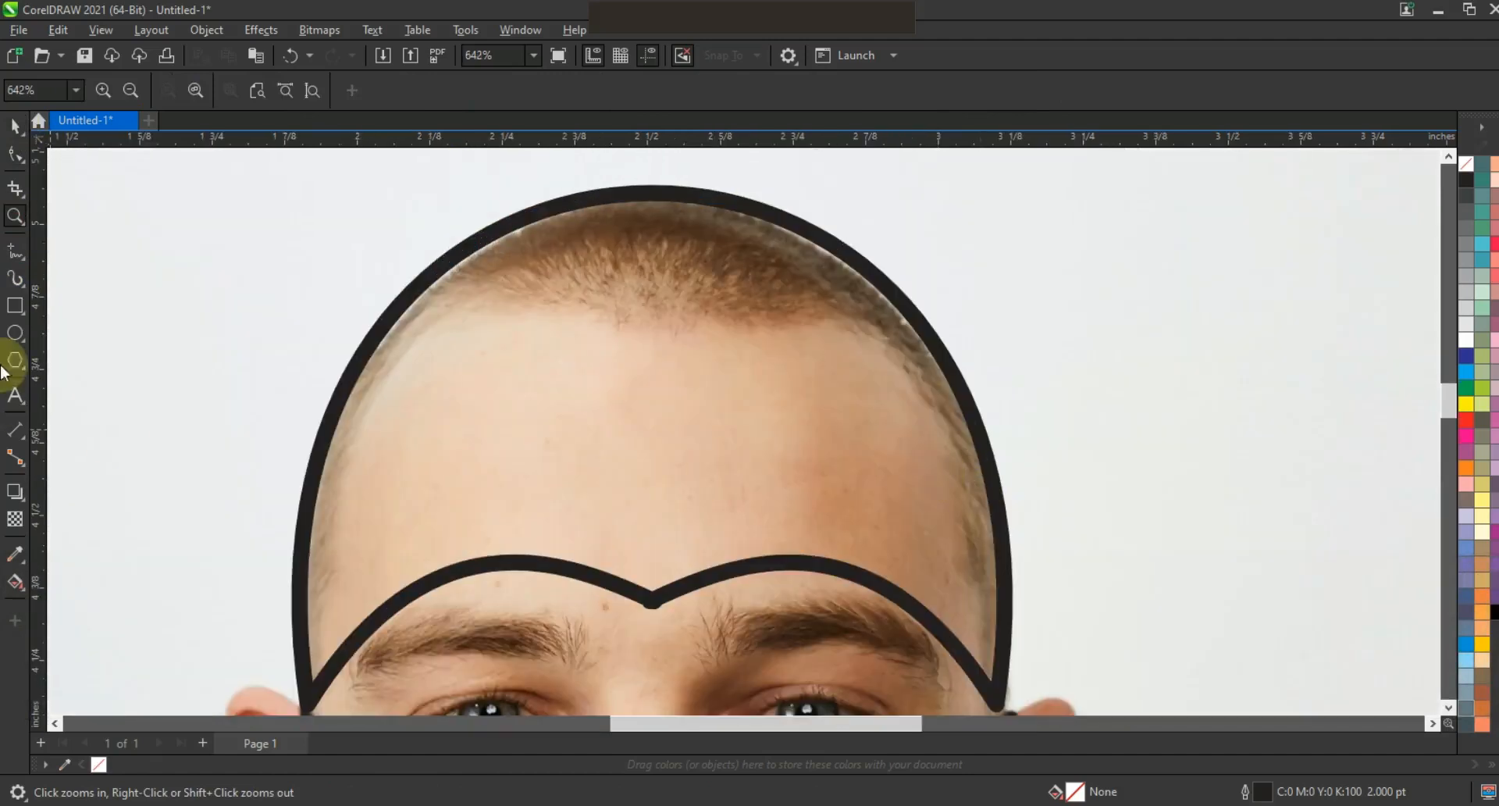
{"action": "left_click", "coordinate": [15, 250]}
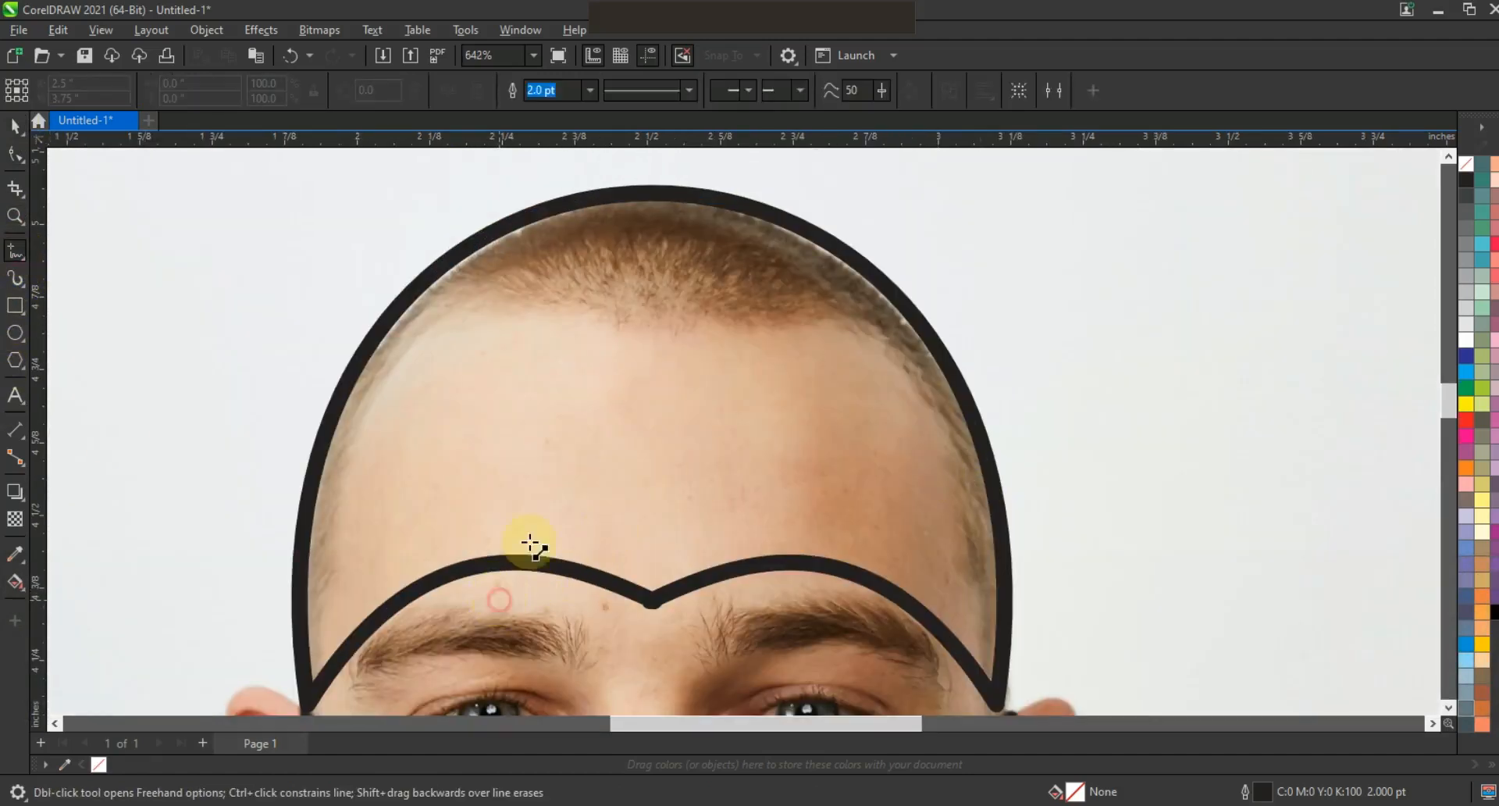
{"action": "left_click", "coordinate": [551, 463]}
{"action": "left_click", "coordinate": [569, 600]}
{"action": "left_click", "coordinate": [499, 600]}
- Place a horizontally mirrored copy of the triangle across the right brow arch
{"action": "left_click", "coordinate": [15, 131]}
{"action": "left_click", "coordinate": [562, 525]}
{"action": "left_click_drag", "start_coordinate": [495, 529], "coordinate": [794, 539]}
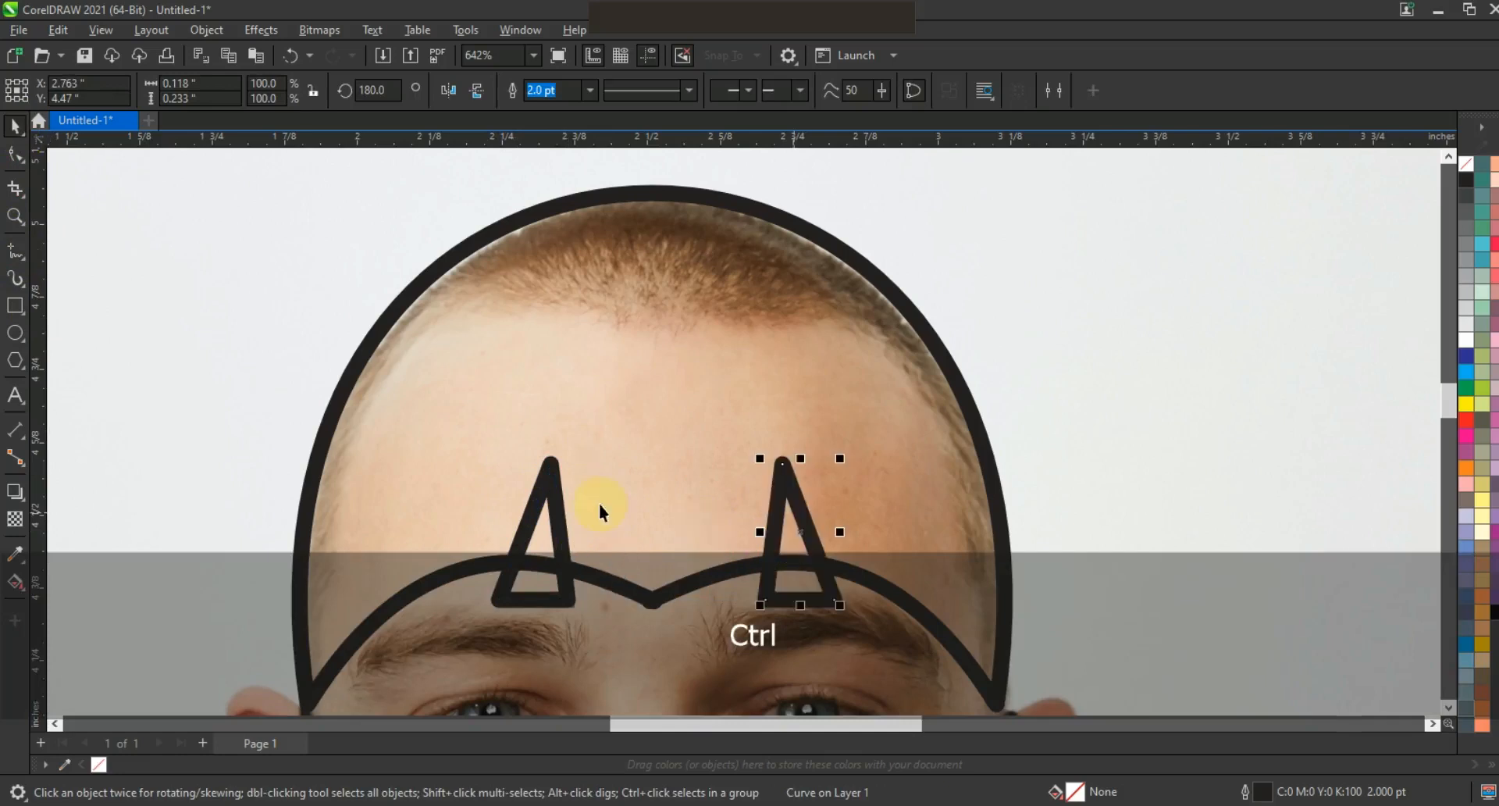
- Combine the two brow triangles and centre the pair horizontally on the head outline
{"action": "left_click", "coordinate": [546, 478], "text": "shift"}
{"action": "left_click", "coordinate": [663, 205], "text": "shift"}
{"action": "key", "text": "c"}
{"action": "key", "text": "Escape"}
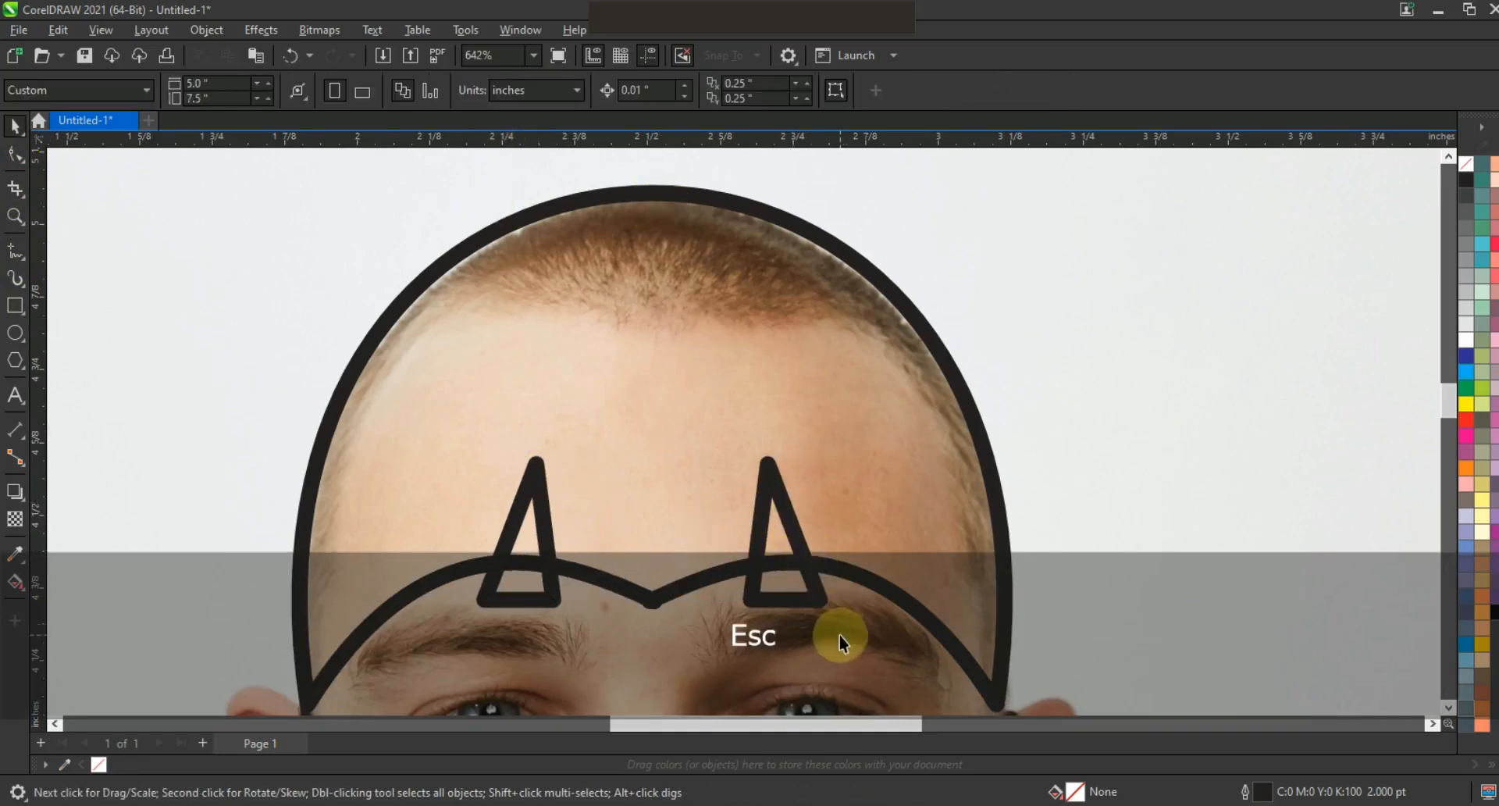
- Lower the brow triangles slightly and place a vertically flipped copy of the pair across the top of the head outline
{"action": "left_click", "coordinate": [812, 614], "text": "ctrl"}
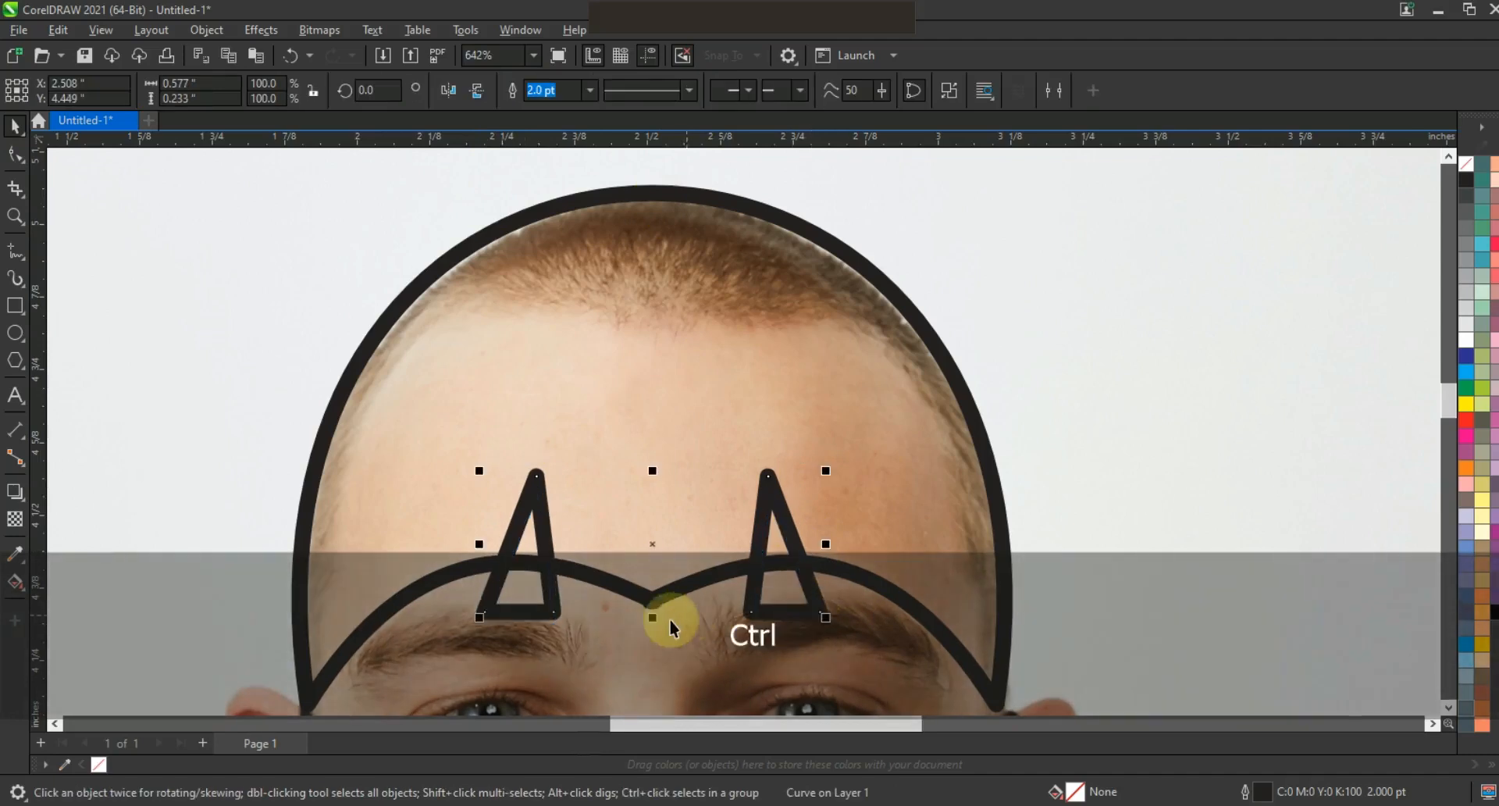
{"action": "left_click_drag", "start_coordinate": [653, 618], "coordinate": [673, 474]}
{"action": "key", "text": "F3"}
{"action": "left_click_drag", "start_coordinate": [749, 406], "coordinate": [745, 314]}
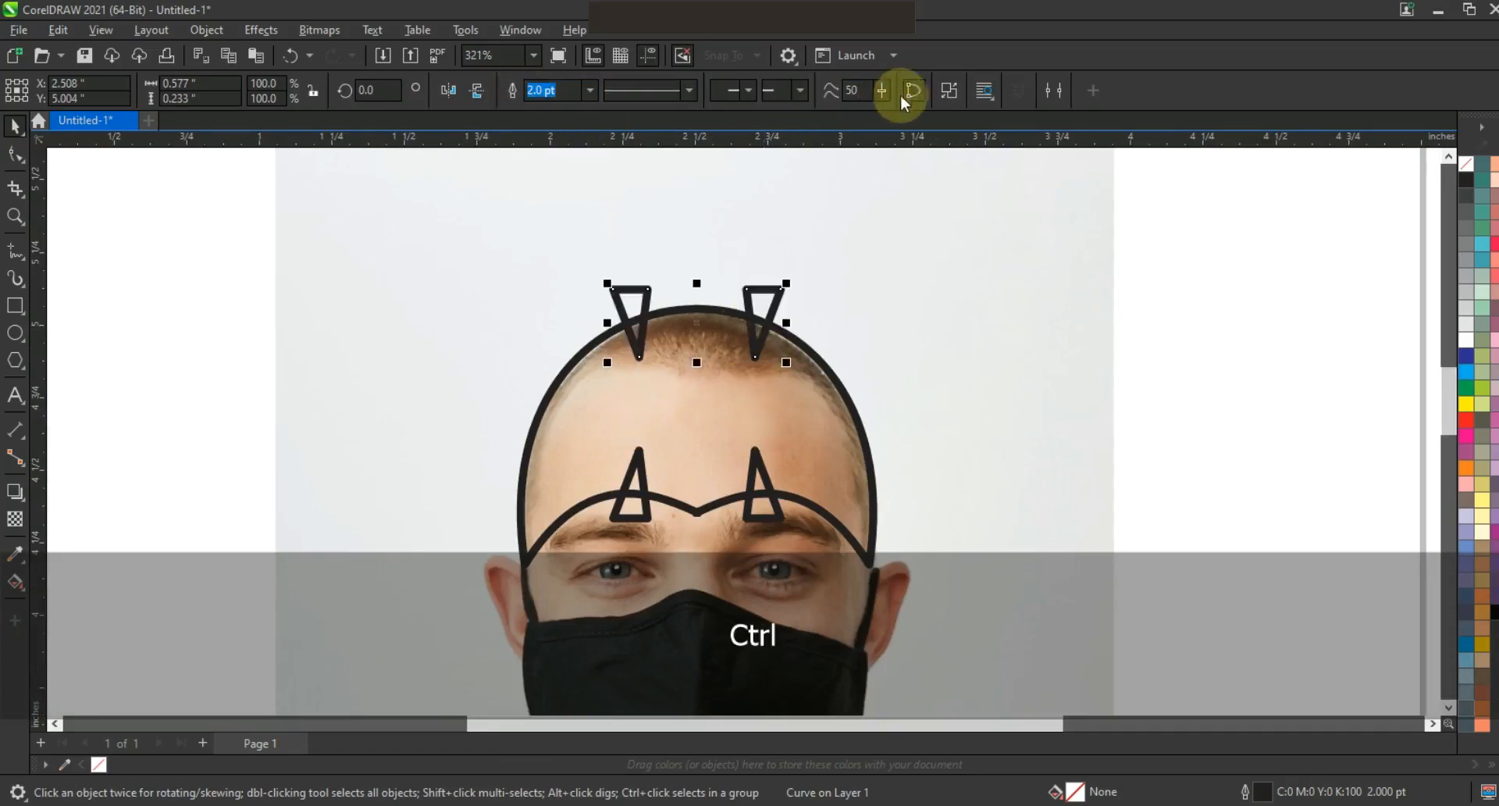
- Break the crown pair of triangles apart and tilt the right one outward
{"action": "left_click", "coordinate": [948, 91]}
{"action": "left_click", "coordinate": [774, 296]}
{"action": "left_click", "coordinate": [777, 295]}
{"action": "left_click_drag", "start_coordinate": [796, 287], "coordinate": [573, 331]}
- Replace the left crown triangle with a mirrored copy of the tilted right one
{"action": "left_click", "coordinate": [649, 294]}
{"action": "key", "text": "Delete"}
{"action": "left_click", "coordinate": [782, 309]}
{"action": "right_click", "coordinate": [709, 312]}
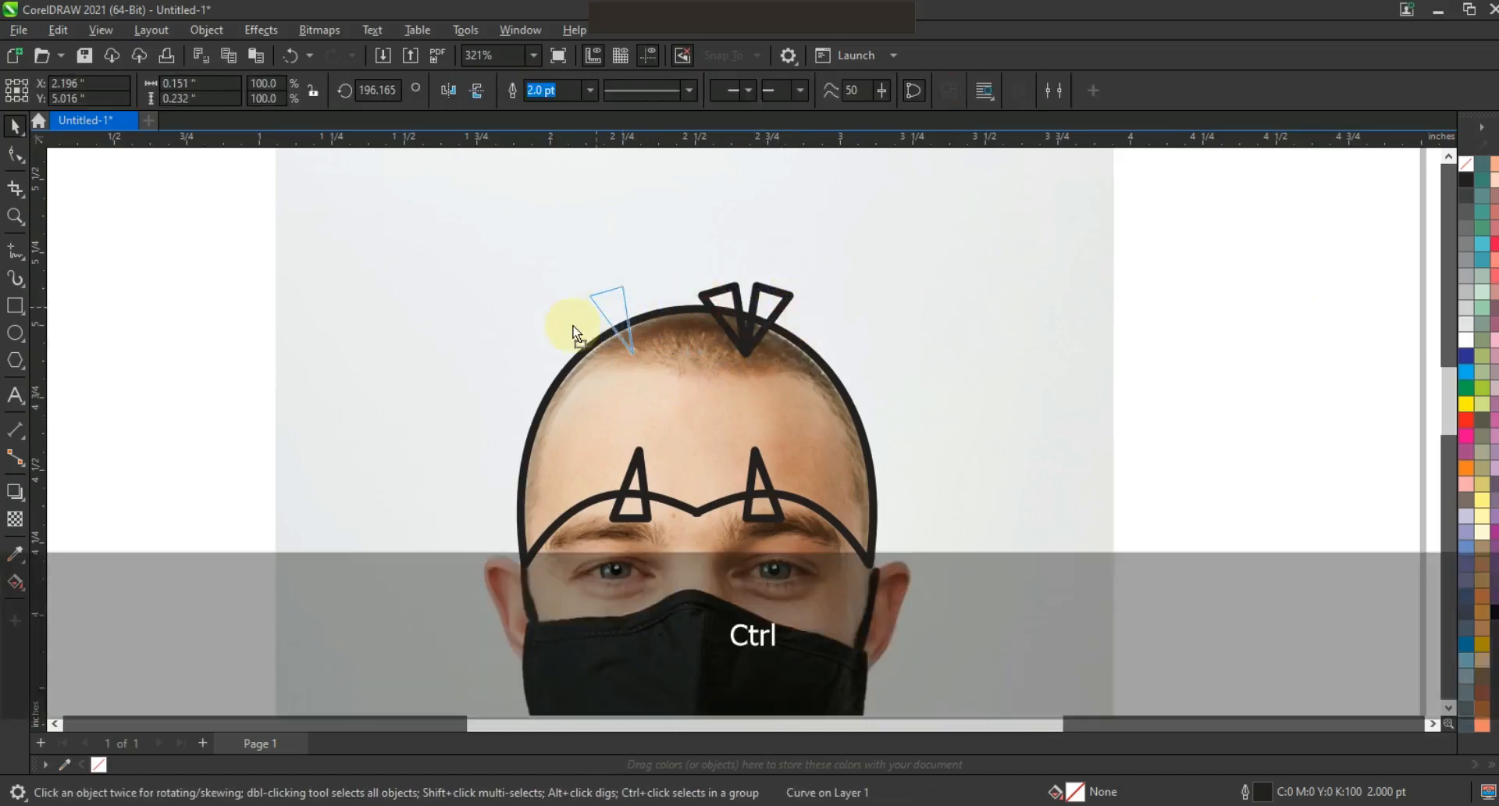
- Combine the two tilted crown triangles and centre them horizontally on the head outline
{"action": "left_click", "coordinate": [765, 308], "text": "shift"}
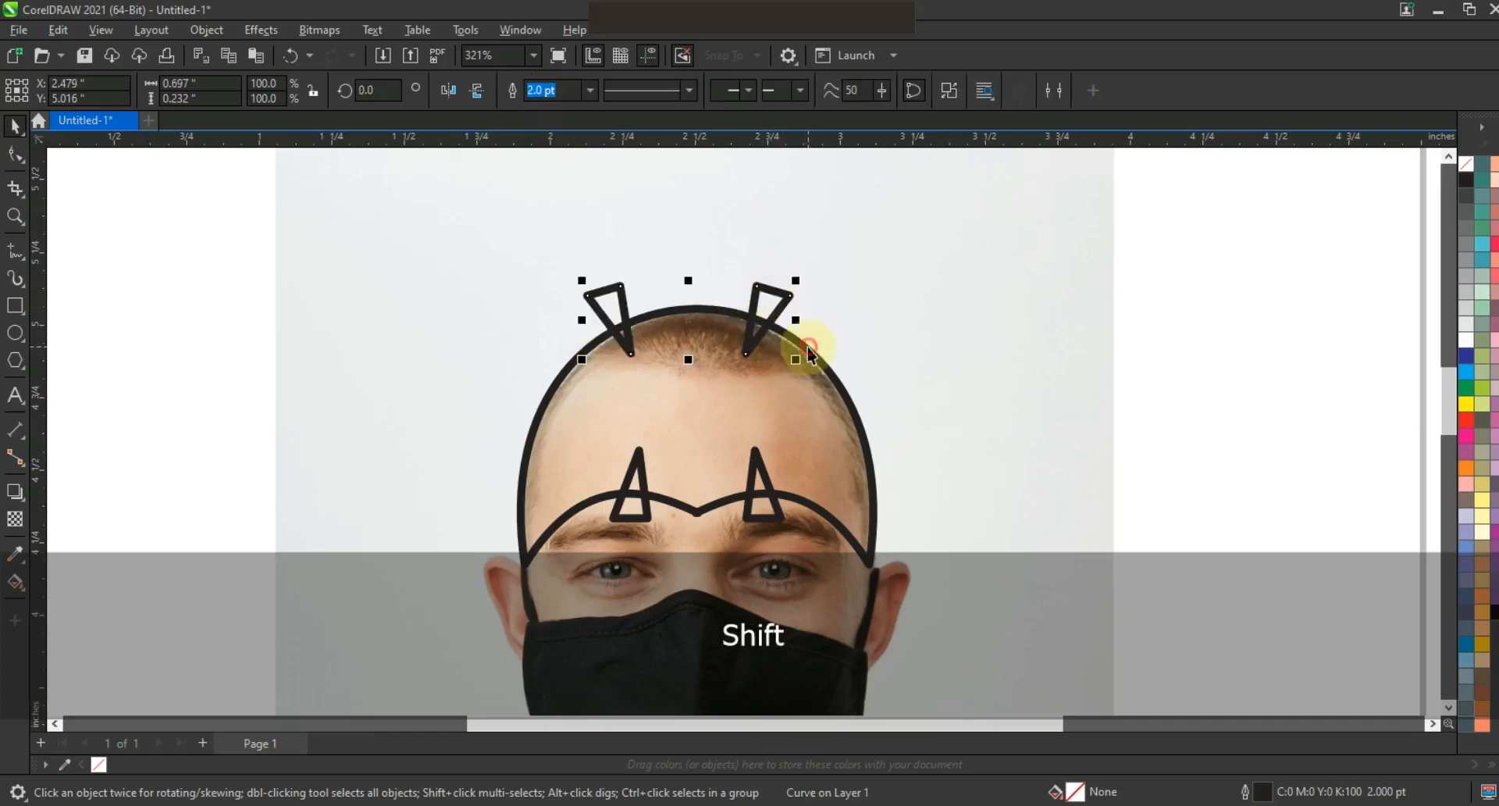
{"action": "left_click", "coordinate": [809, 352], "text": "shift"}
{"action": "key", "text": "c"}
{"action": "left_click", "coordinate": [1181, 415]}
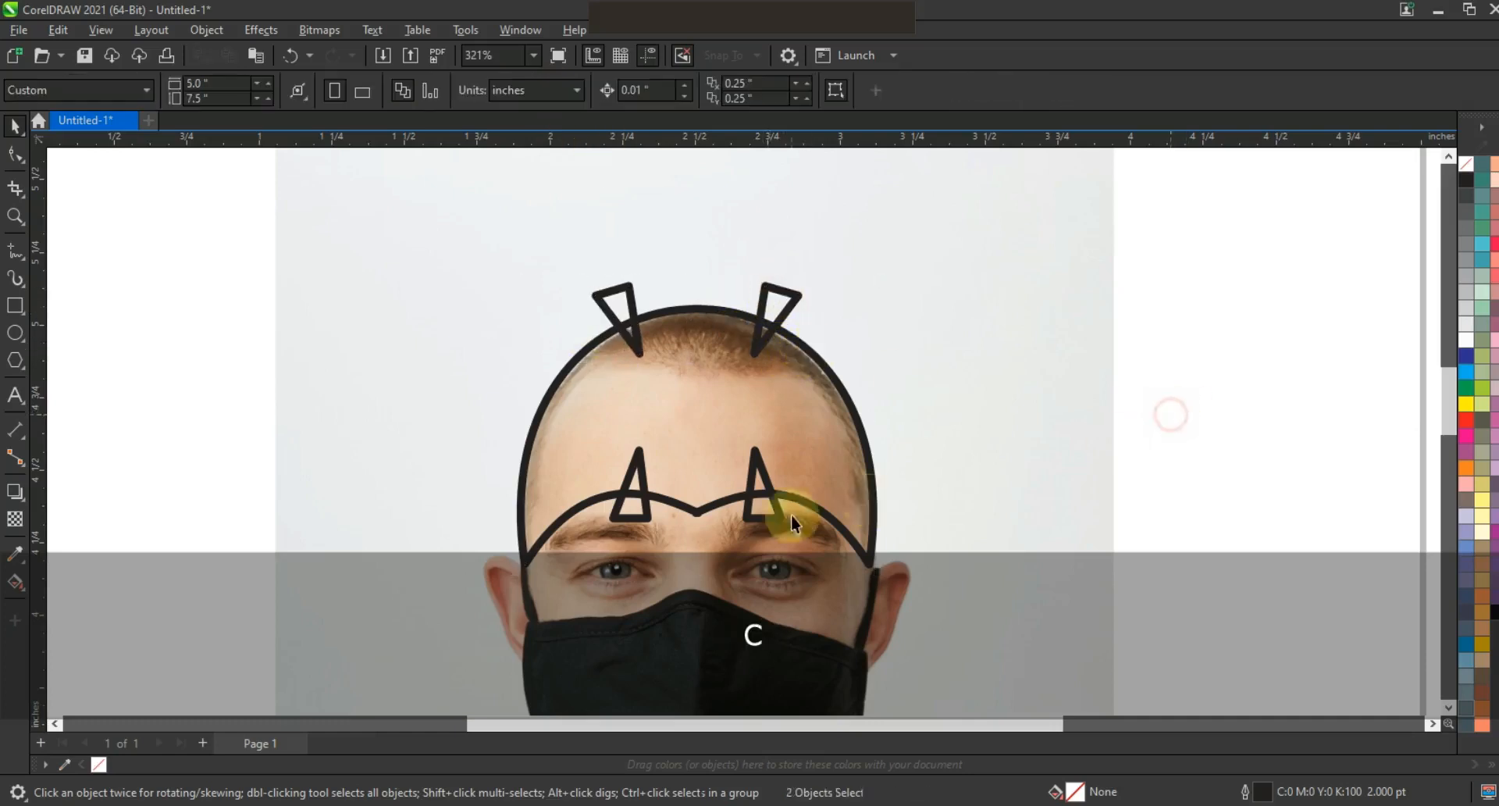
- Trim the head outline with the brow and crown triangles and delete the triangles used for cutting
{"action": "left_click", "coordinate": [741, 519]}
{"action": "left_click", "coordinate": [801, 310], "text": "shift"}
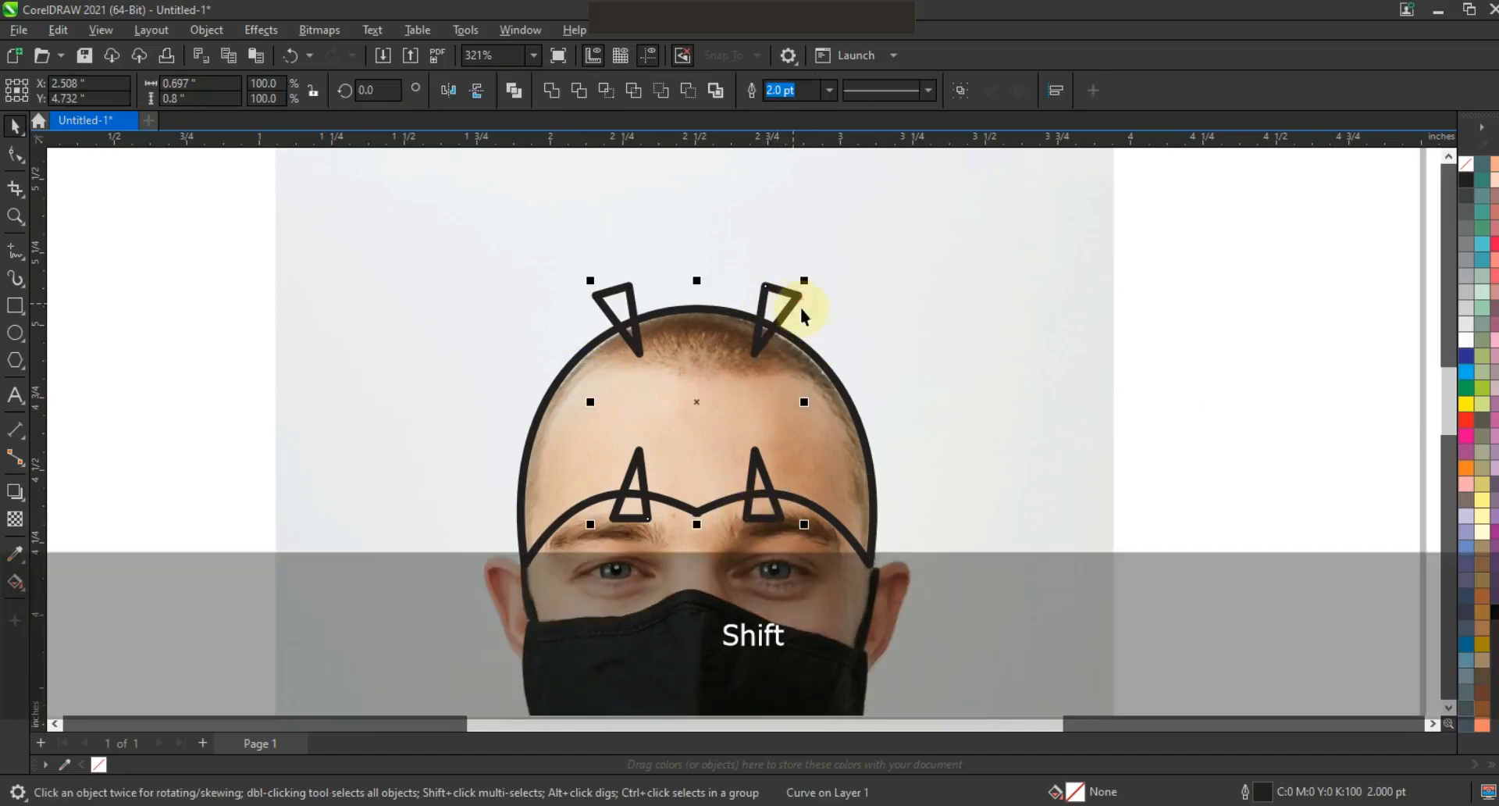
{"action": "left_click", "coordinate": [813, 344], "text": "shift"}
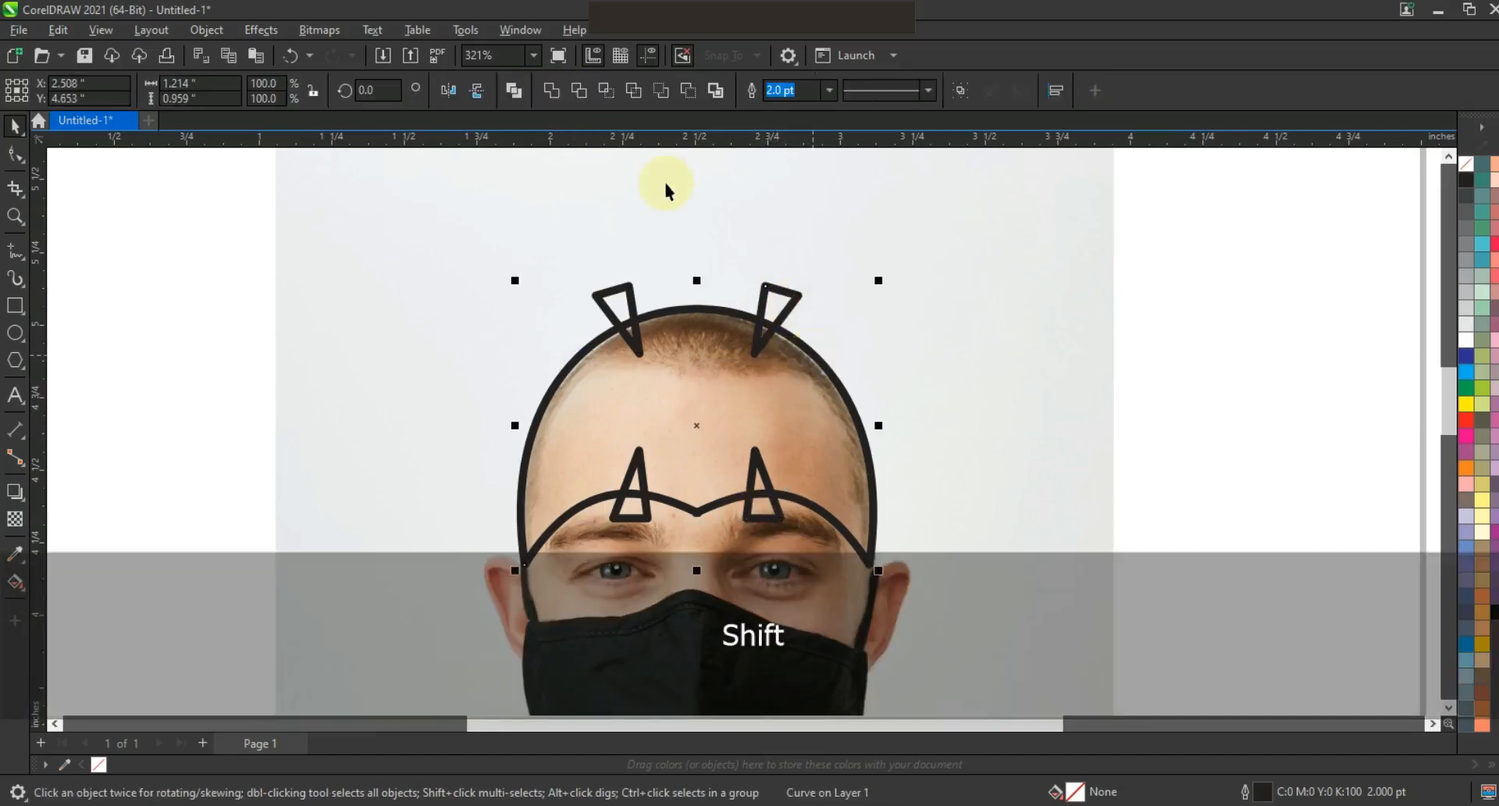
{"action": "left_click", "coordinate": [585, 94]}
{"action": "left_click", "coordinate": [1254, 363]}
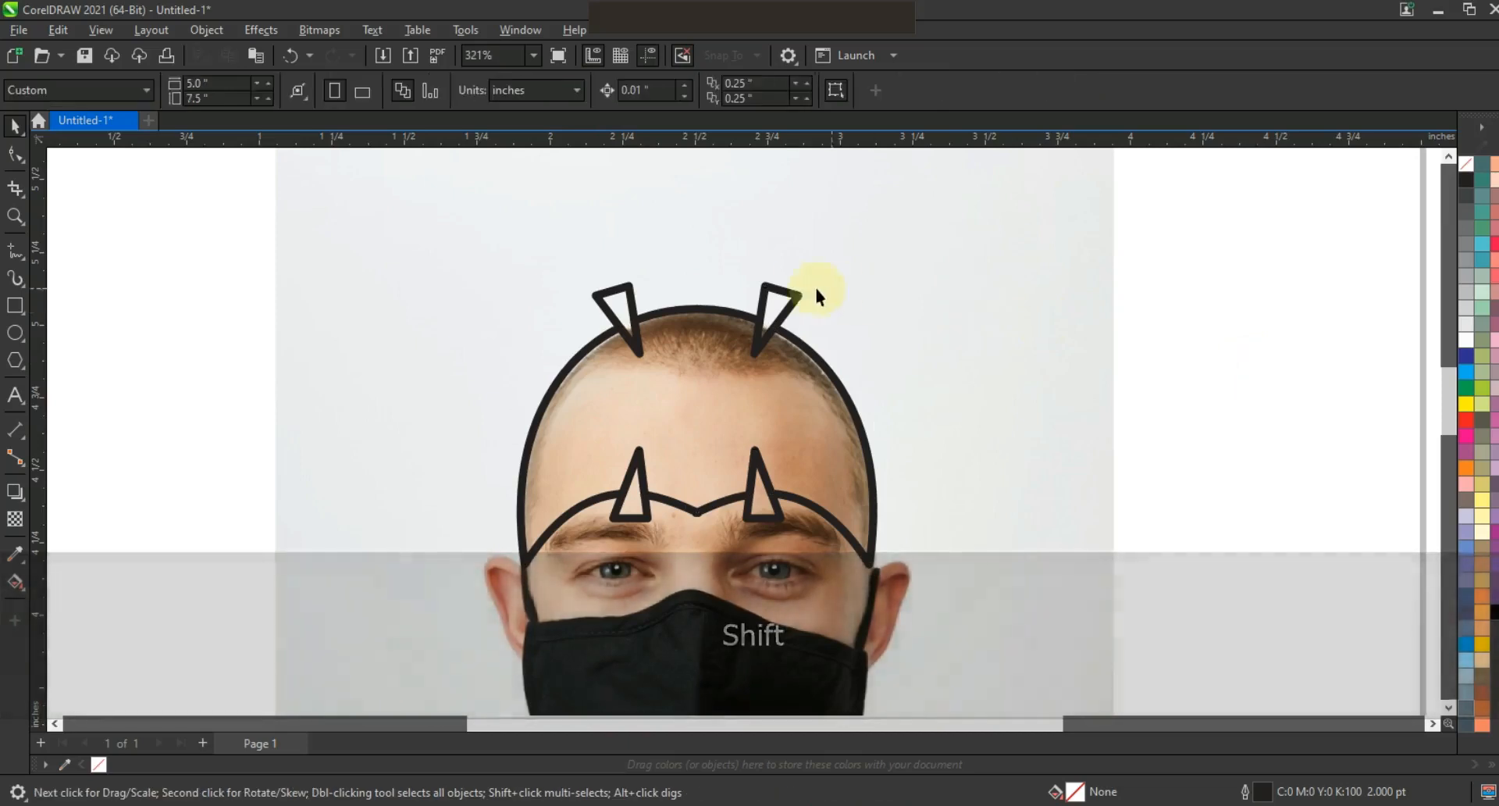
{"action": "key", "text": "Delete"}
{"action": "left_click", "coordinate": [1211, 364]}
- Draw the left half of the lower face piece as a closed five-point outline about 0.55 × 0.98 in, through temple, nose, chin and jaw
{"action": "key", "text": "F3"}
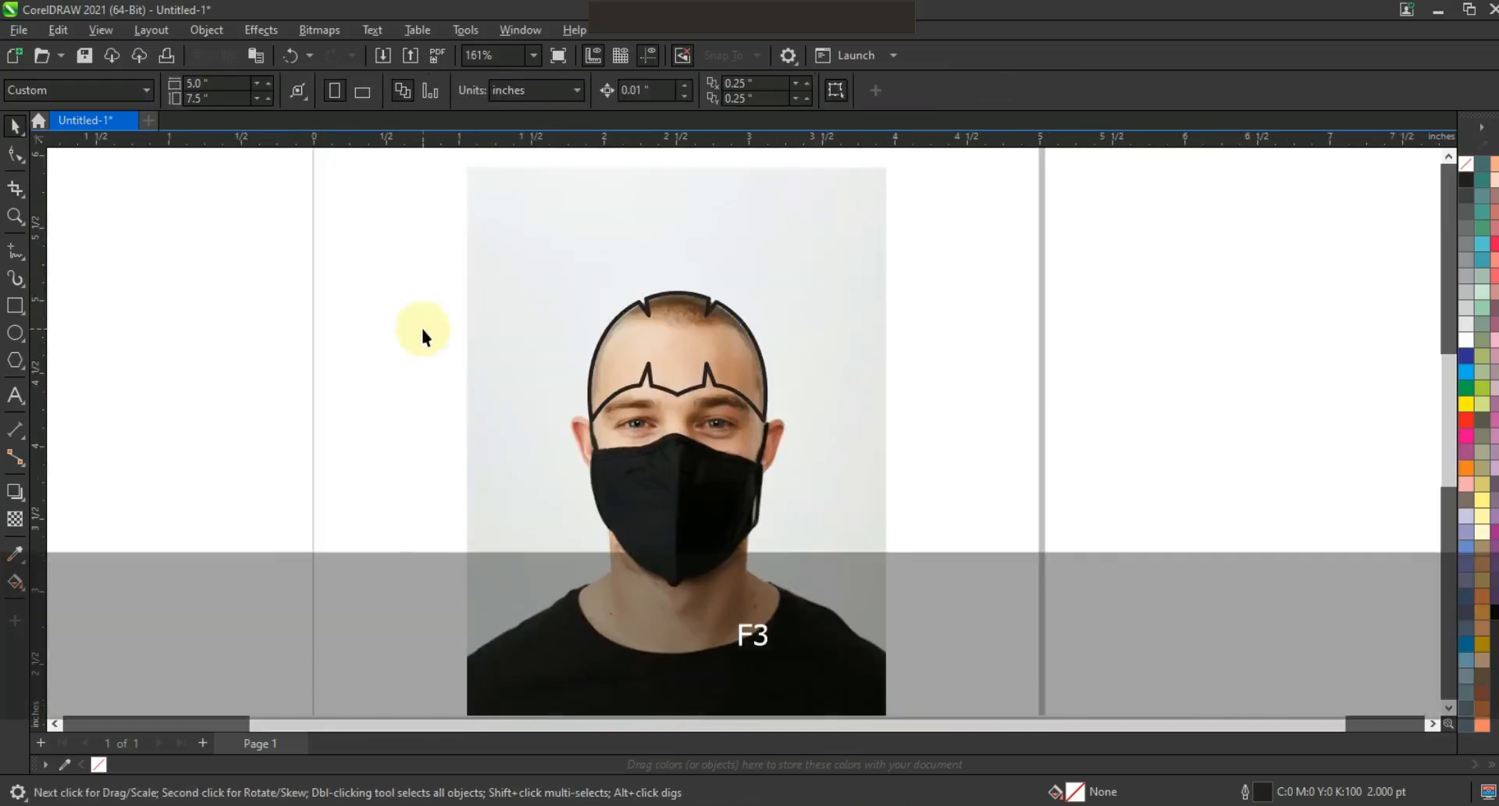
{"action": "left_click", "coordinate": [15, 216]}
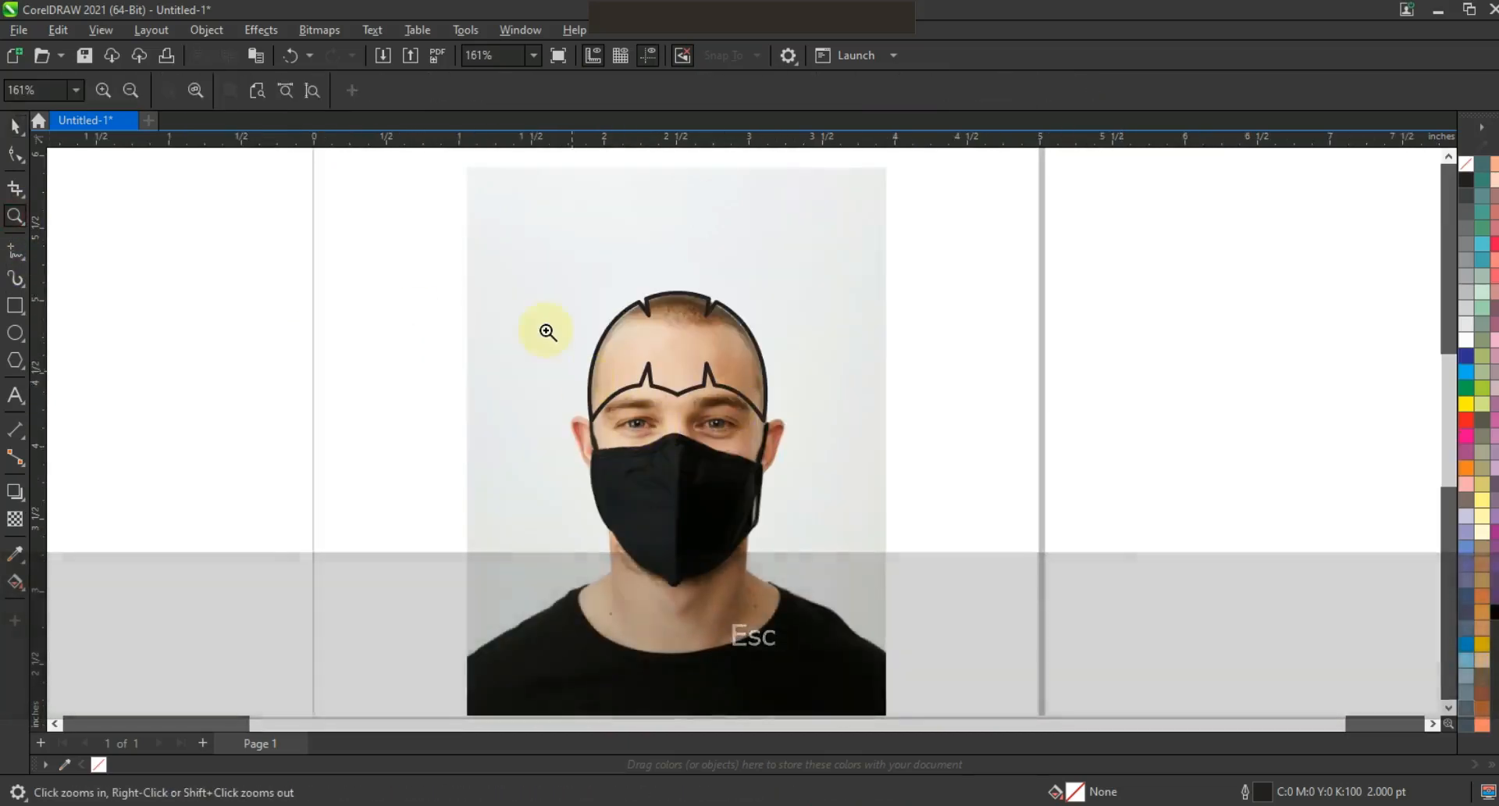
{"action": "left_click_drag", "start_coordinate": [454, 241], "coordinate": [963, 582]}
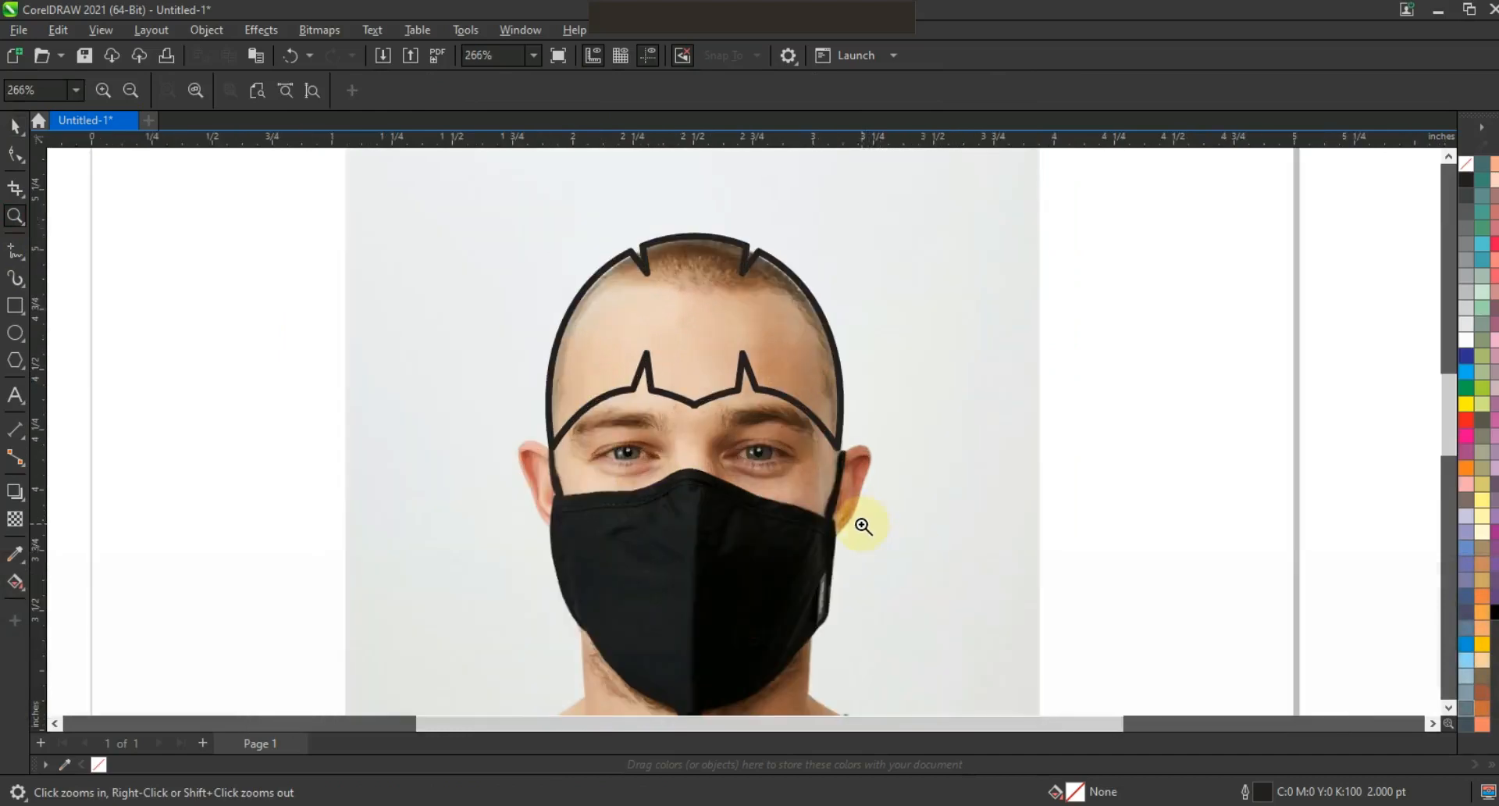
{"action": "left_click", "coordinate": [13, 251]}
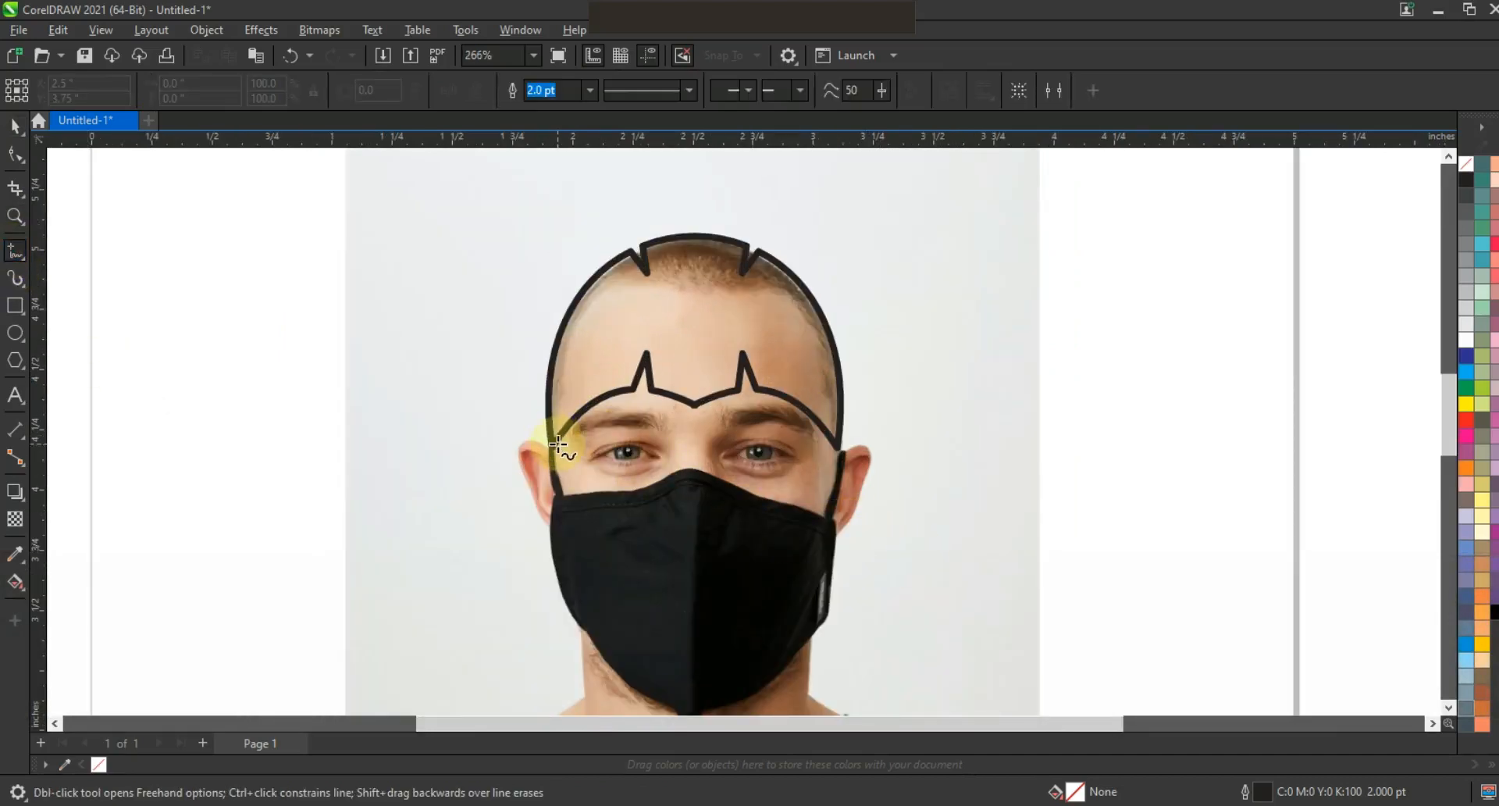
{"action": "left_click", "coordinate": [558, 445]}
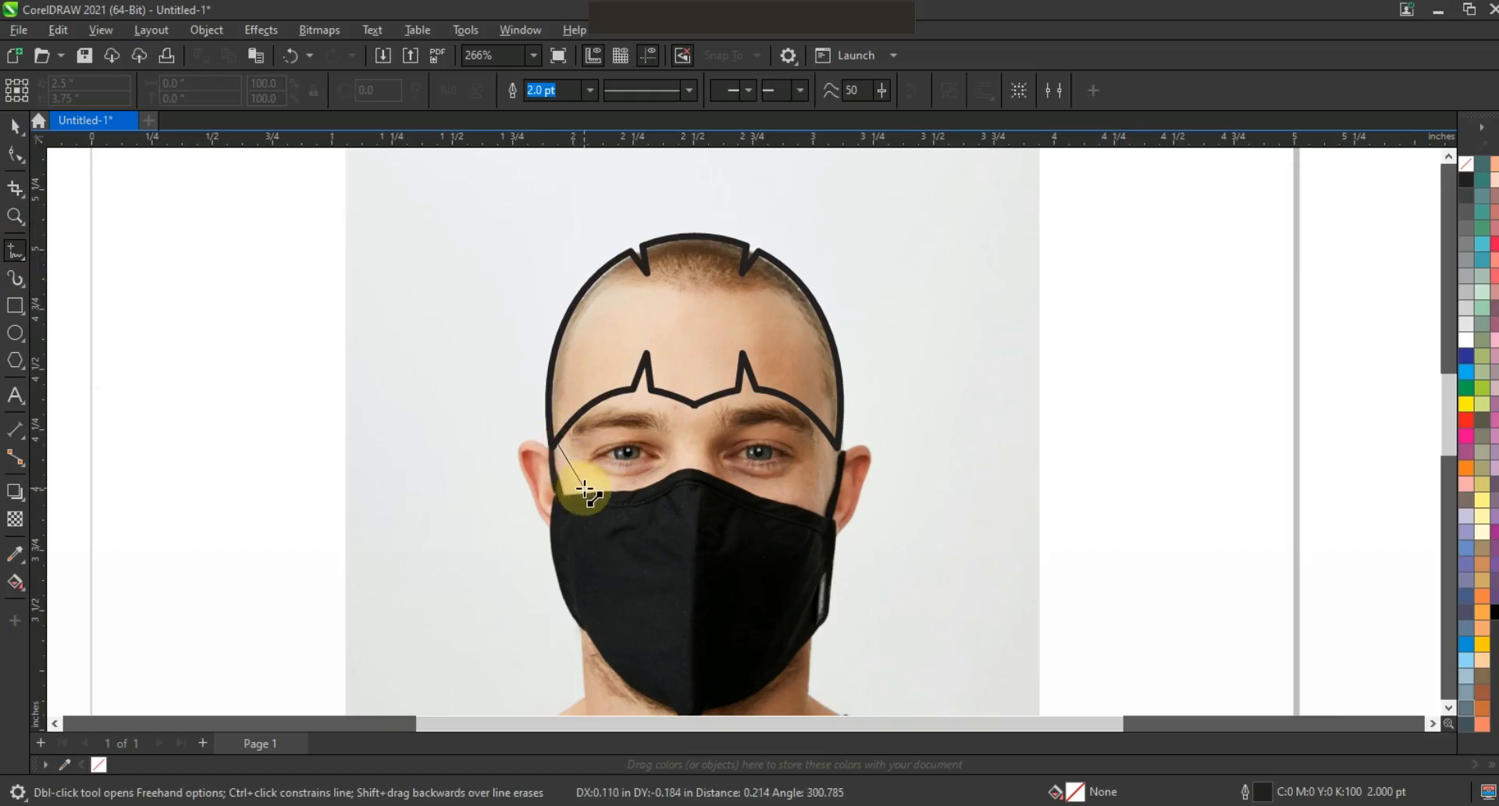
{"action": "double_click", "coordinate": [656, 483]}
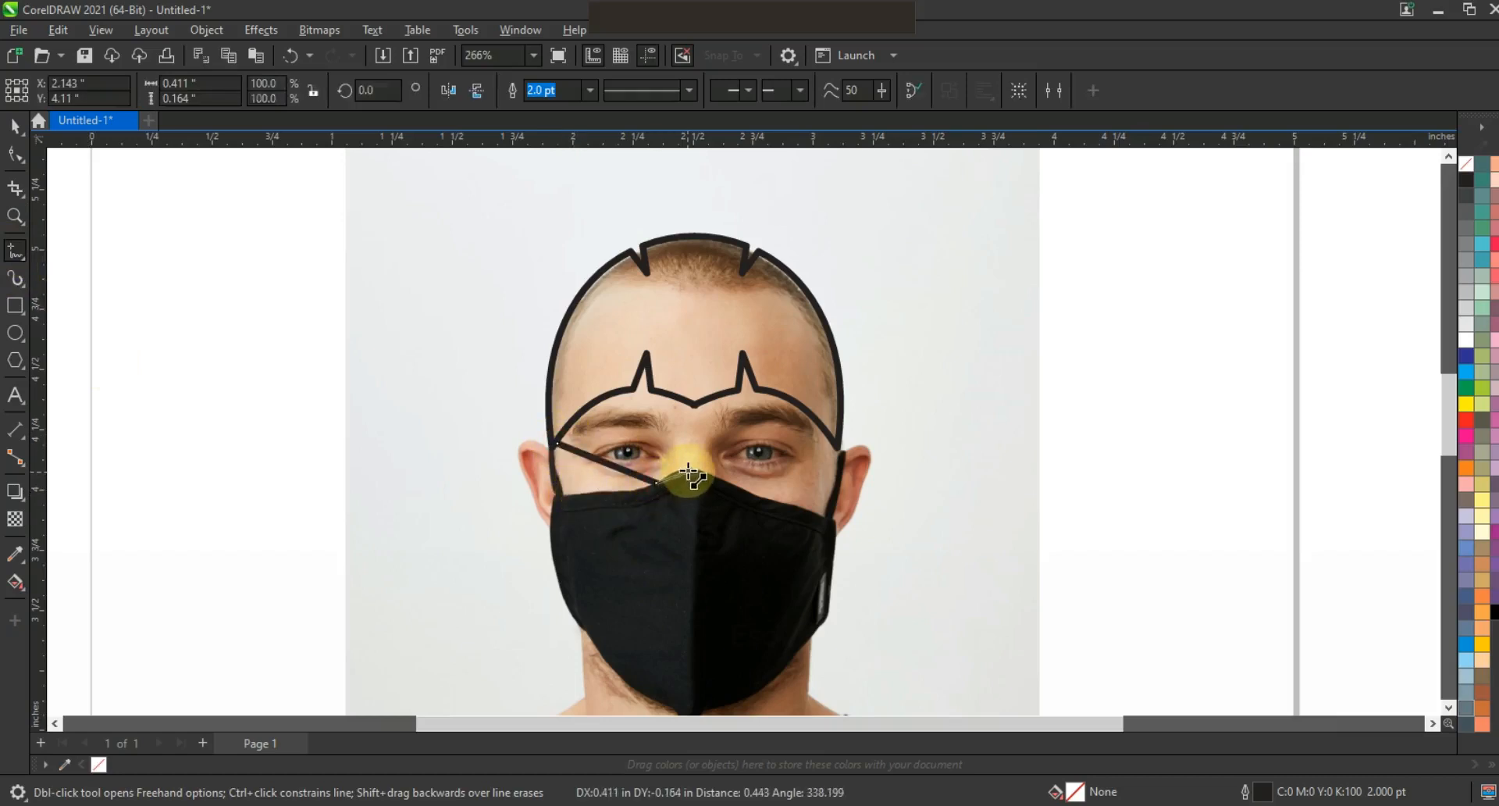
{"action": "double_click", "coordinate": [691, 468]}
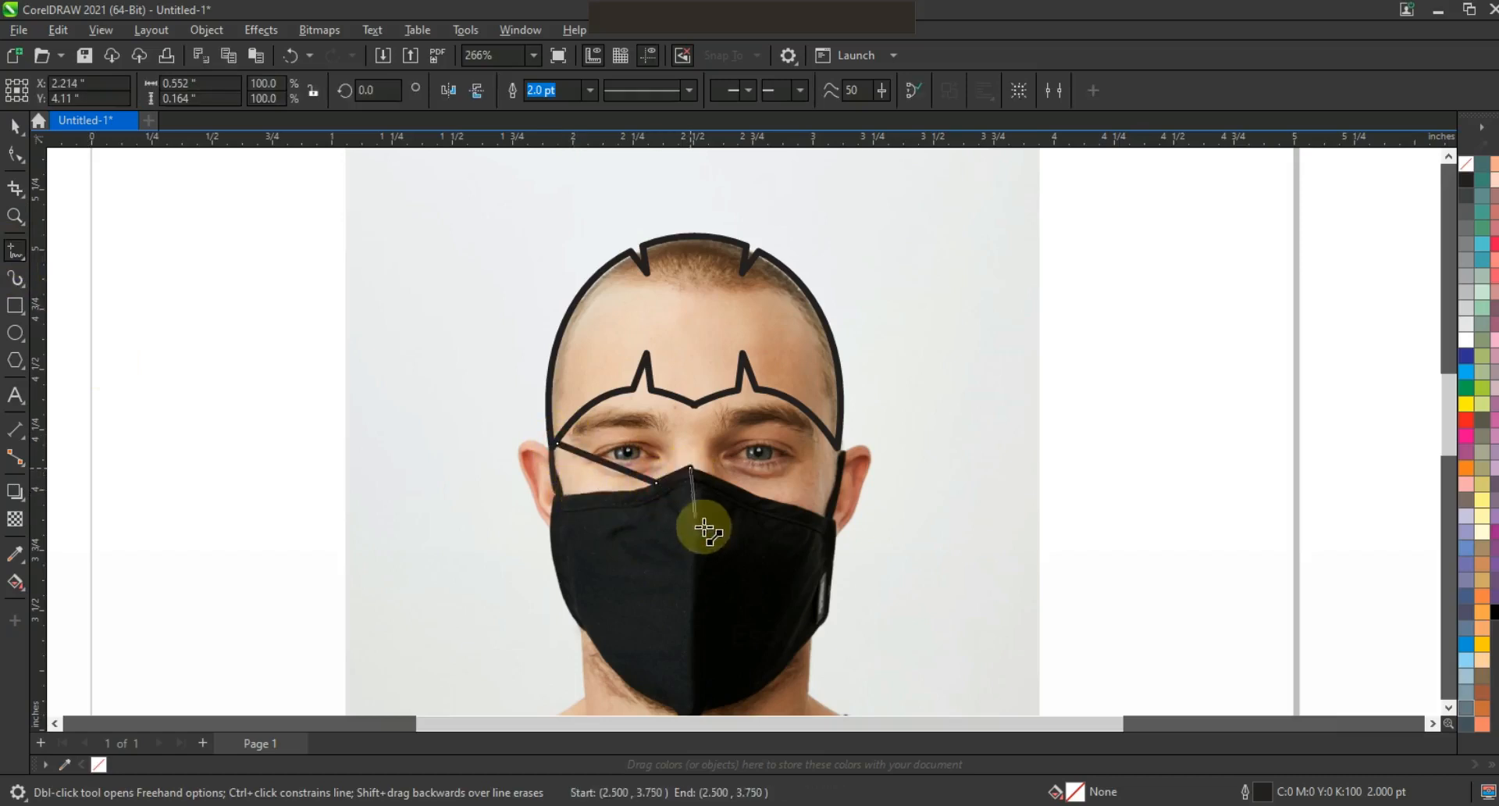
{"action": "double_click", "coordinate": [690, 680]}
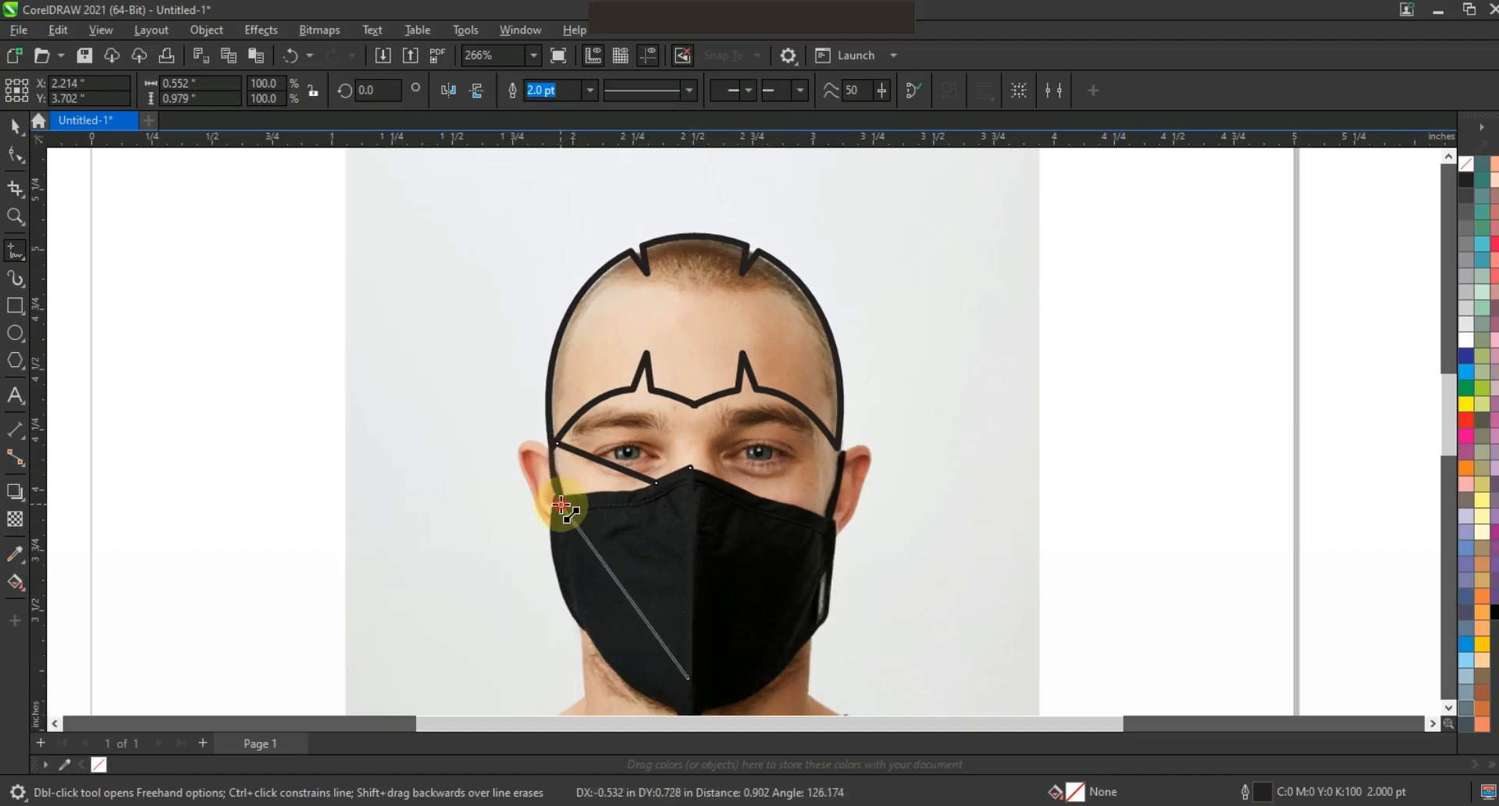
{"action": "double_click", "coordinate": [560, 505]}
{"action": "left_click", "coordinate": [559, 444]}
- Convert the half piece's segments to curves, then bow its jaw edge outward and its under-eye edge downward
{"action": "left_click", "coordinate": [16, 154]}
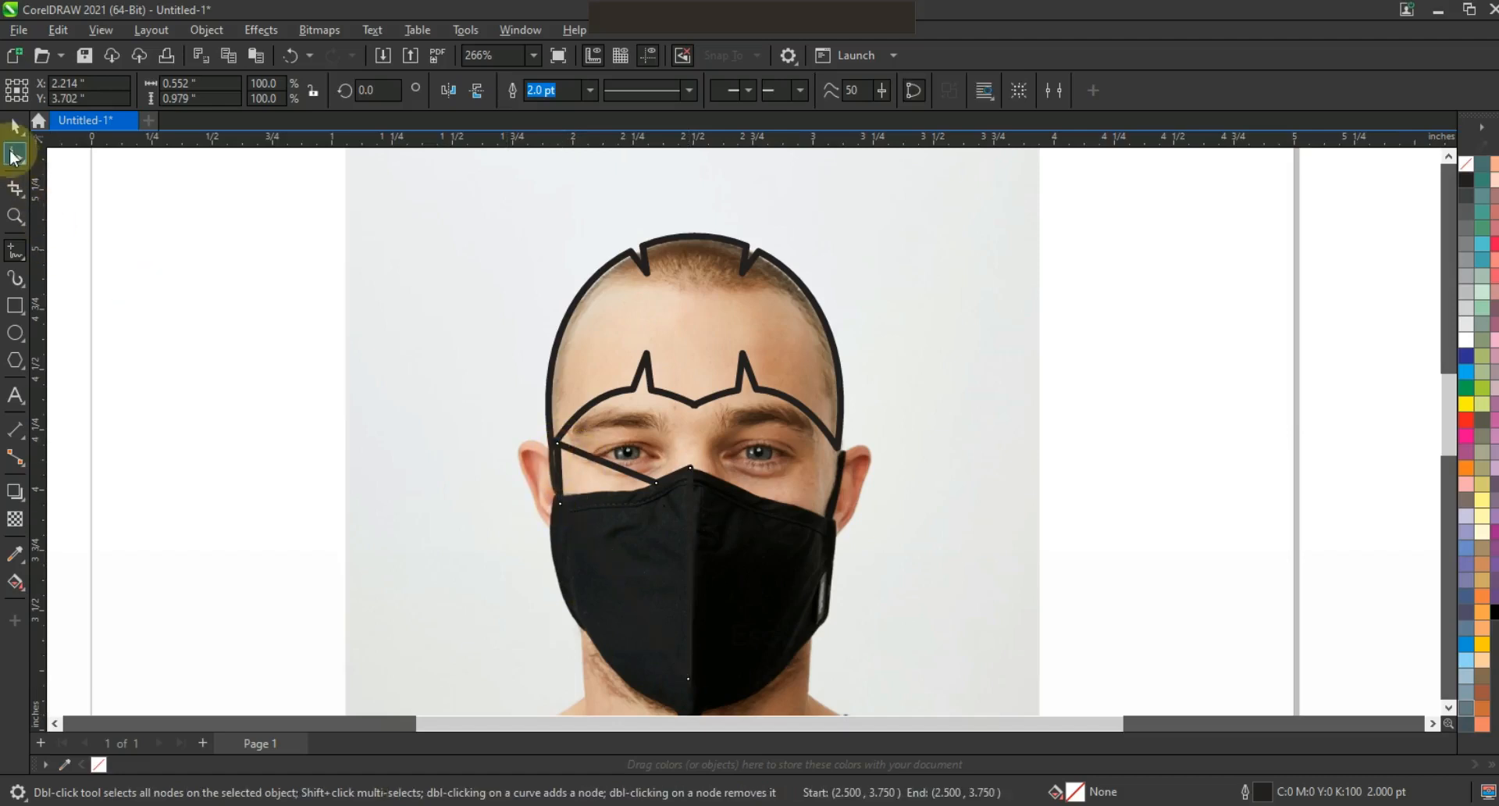
{"action": "left_click_drag", "start_coordinate": [523, 411], "coordinate": [556, 505]}
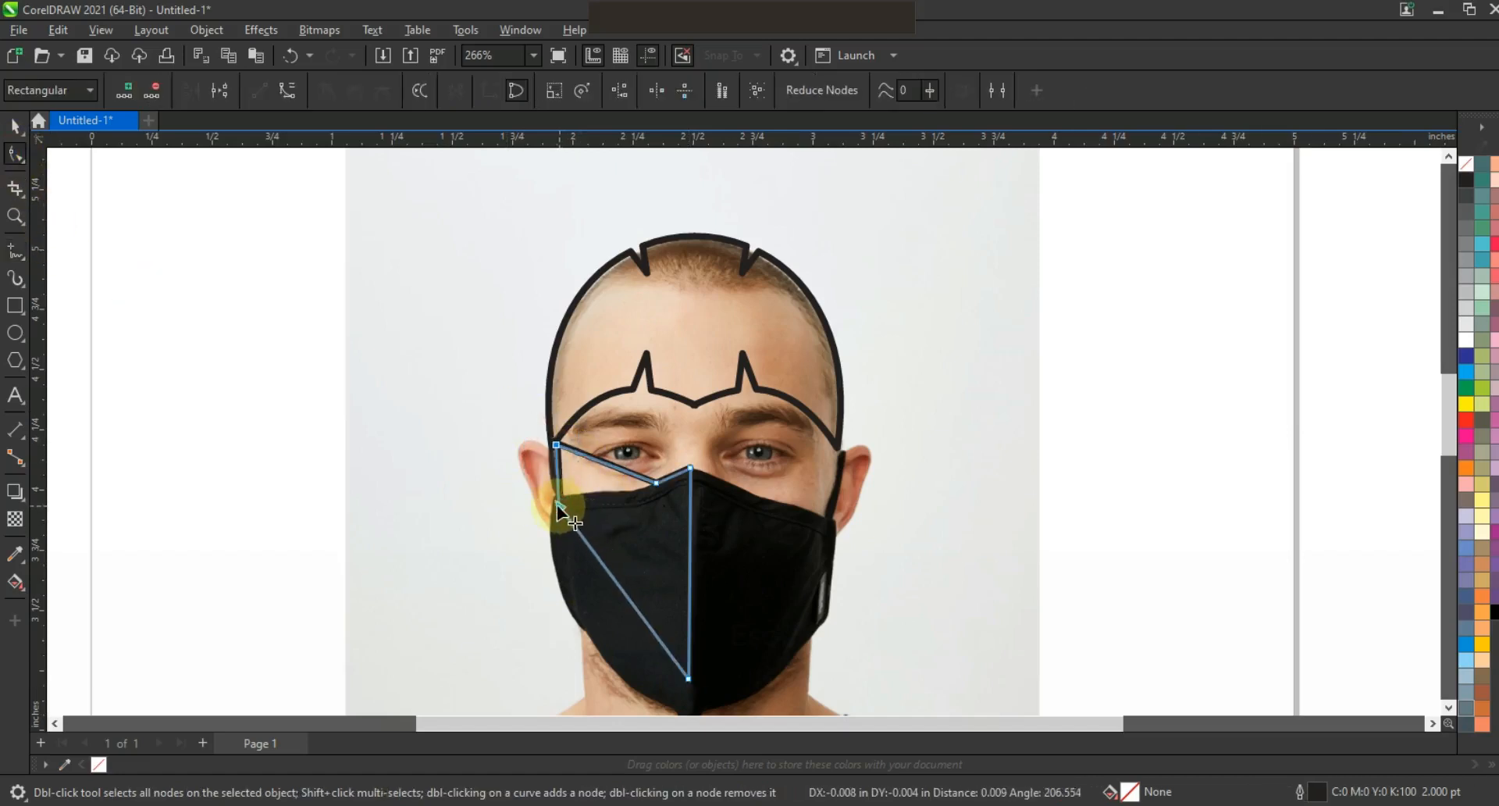
{"action": "left_click_drag", "start_coordinate": [507, 397], "coordinate": [752, 686]}
{"action": "left_click", "coordinate": [285, 93]}
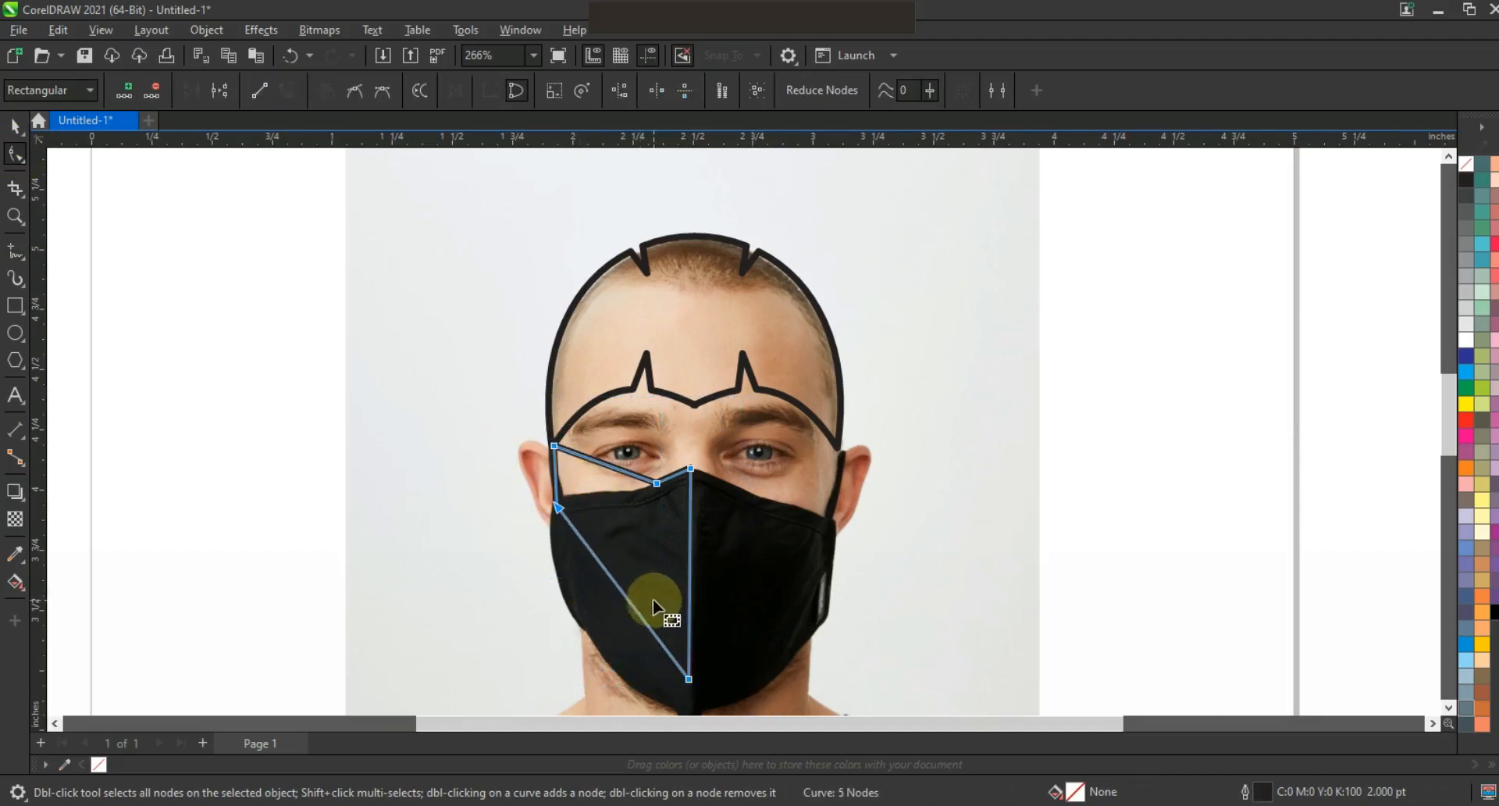
{"action": "left_click", "coordinate": [644, 625]}
{"action": "left_click_drag", "start_coordinate": [640, 622], "coordinate": [634, 651]}
{"action": "left_click", "coordinate": [585, 465]}
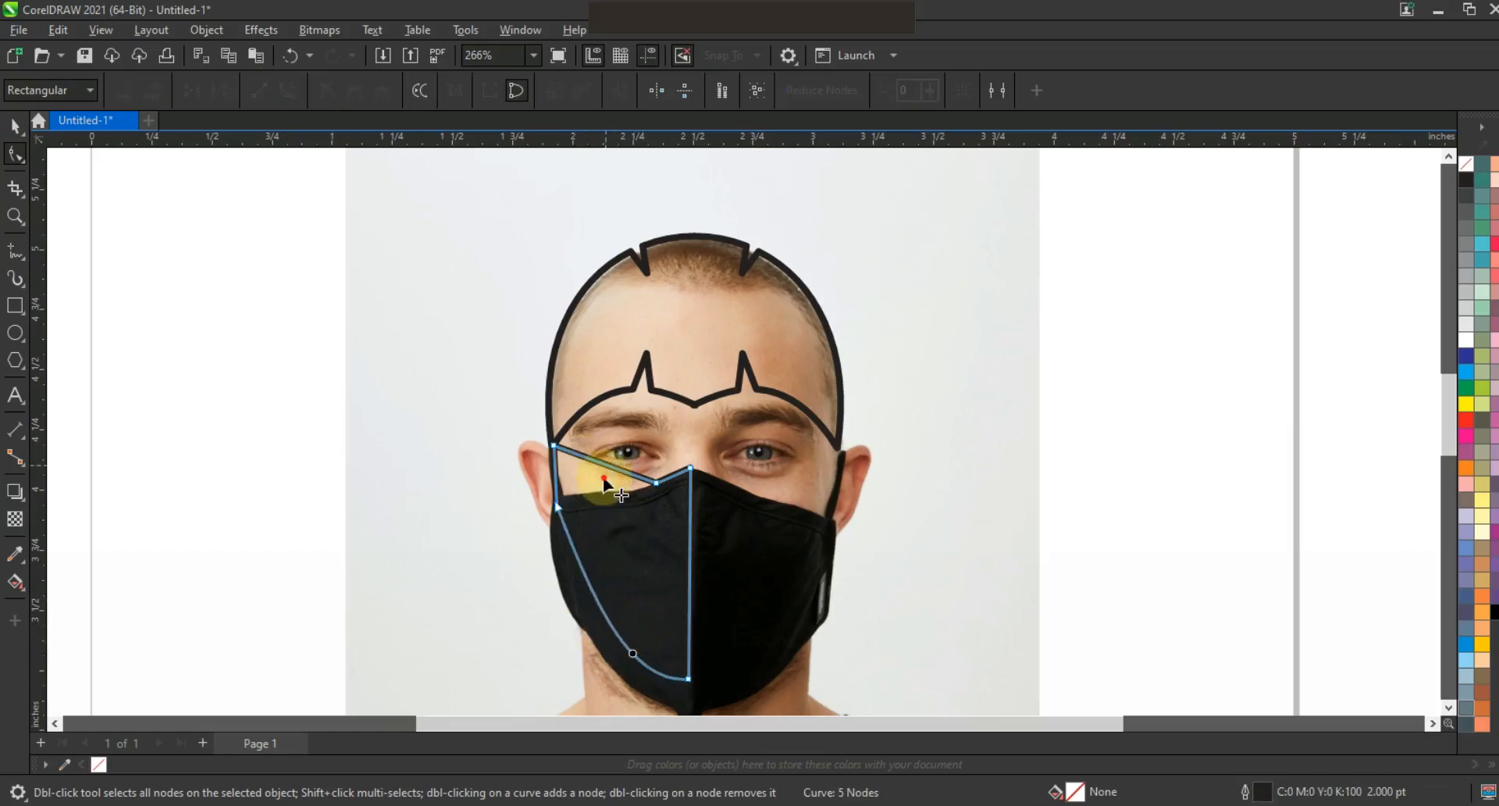
{"action": "left_click_drag", "start_coordinate": [604, 480], "coordinate": [601, 488]}
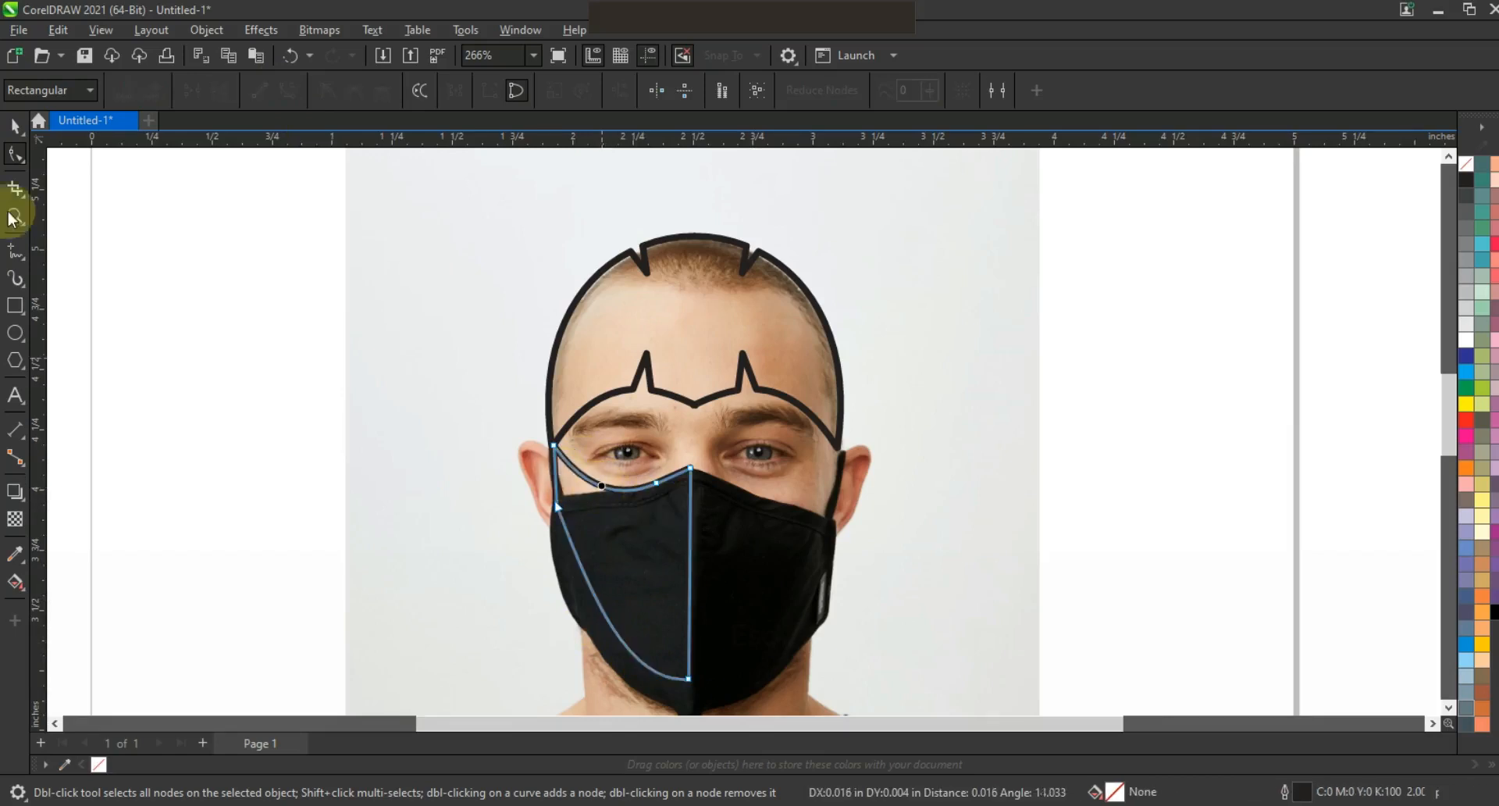
- Mirror a copy of the half piece onto the right side of the face and try welding the halves
{"action": "left_click", "coordinate": [15, 126]}
{"action": "left_click_drag", "start_coordinate": [556, 561], "coordinate": [681, 486]}
{"action": "left_click", "coordinate": [683, 484], "text": "shift"}
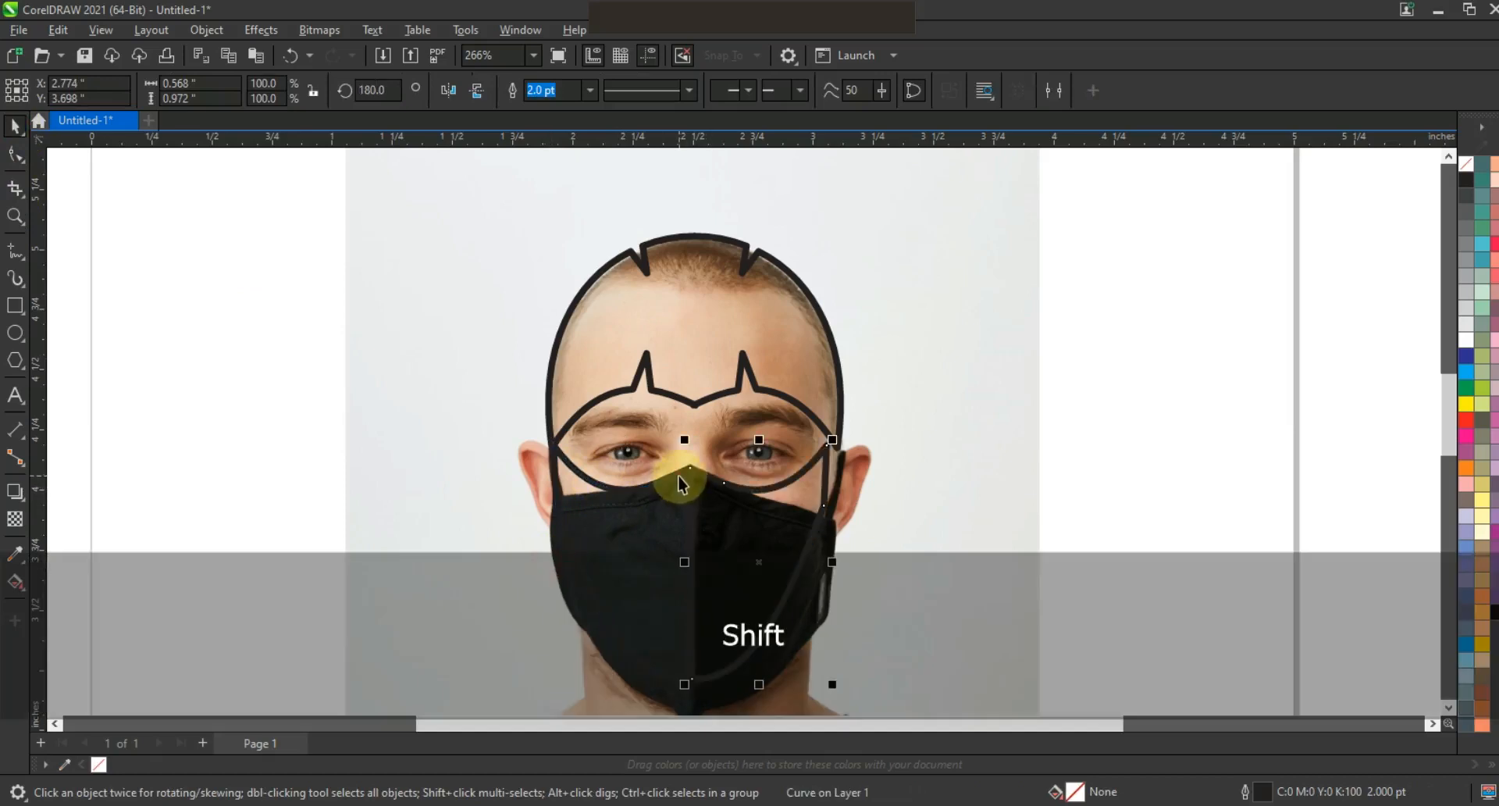
{"action": "left_click", "coordinate": [552, 88]}
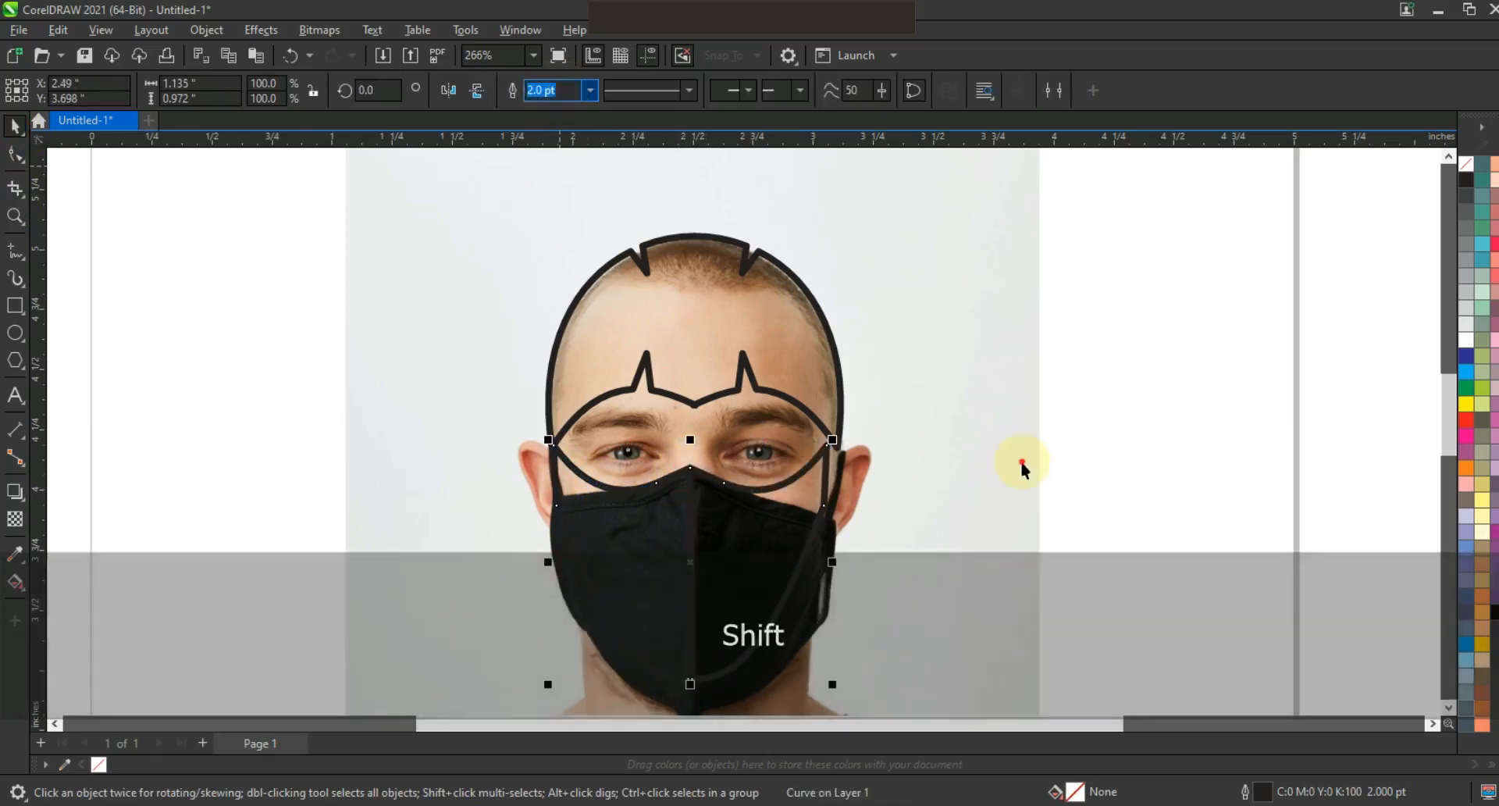
{"action": "key", "text": "ctrl+z"}
- Nudge the mirrored half 0.01 in left to overlap the original and weld both into one lower face piece
{"action": "left_click", "coordinate": [779, 488]}
{"action": "left_click", "coordinate": [778, 487]}
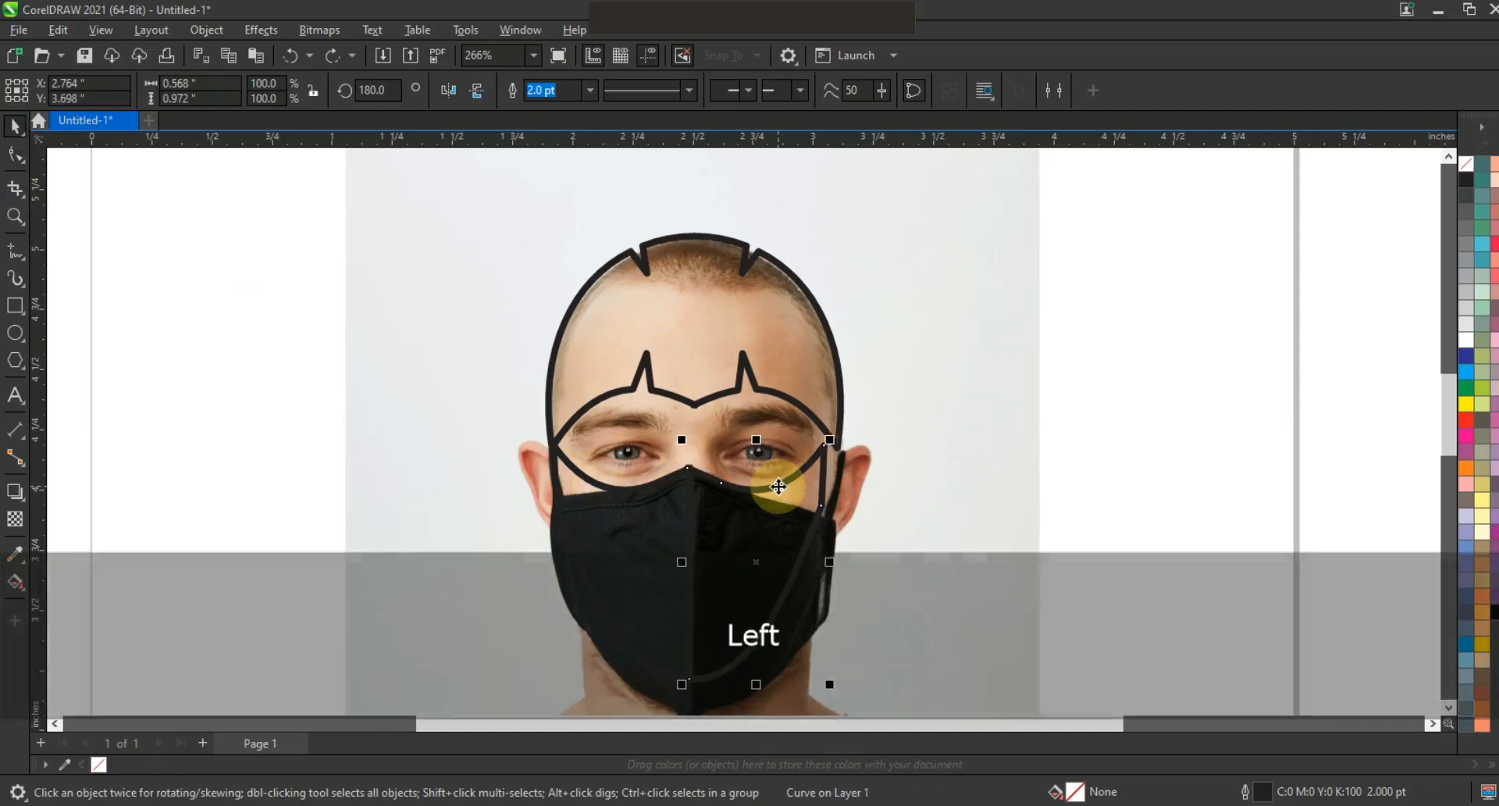
{"action": "left_click", "coordinate": [654, 485], "text": "shift"}
{"action": "left_click", "coordinate": [552, 91]}
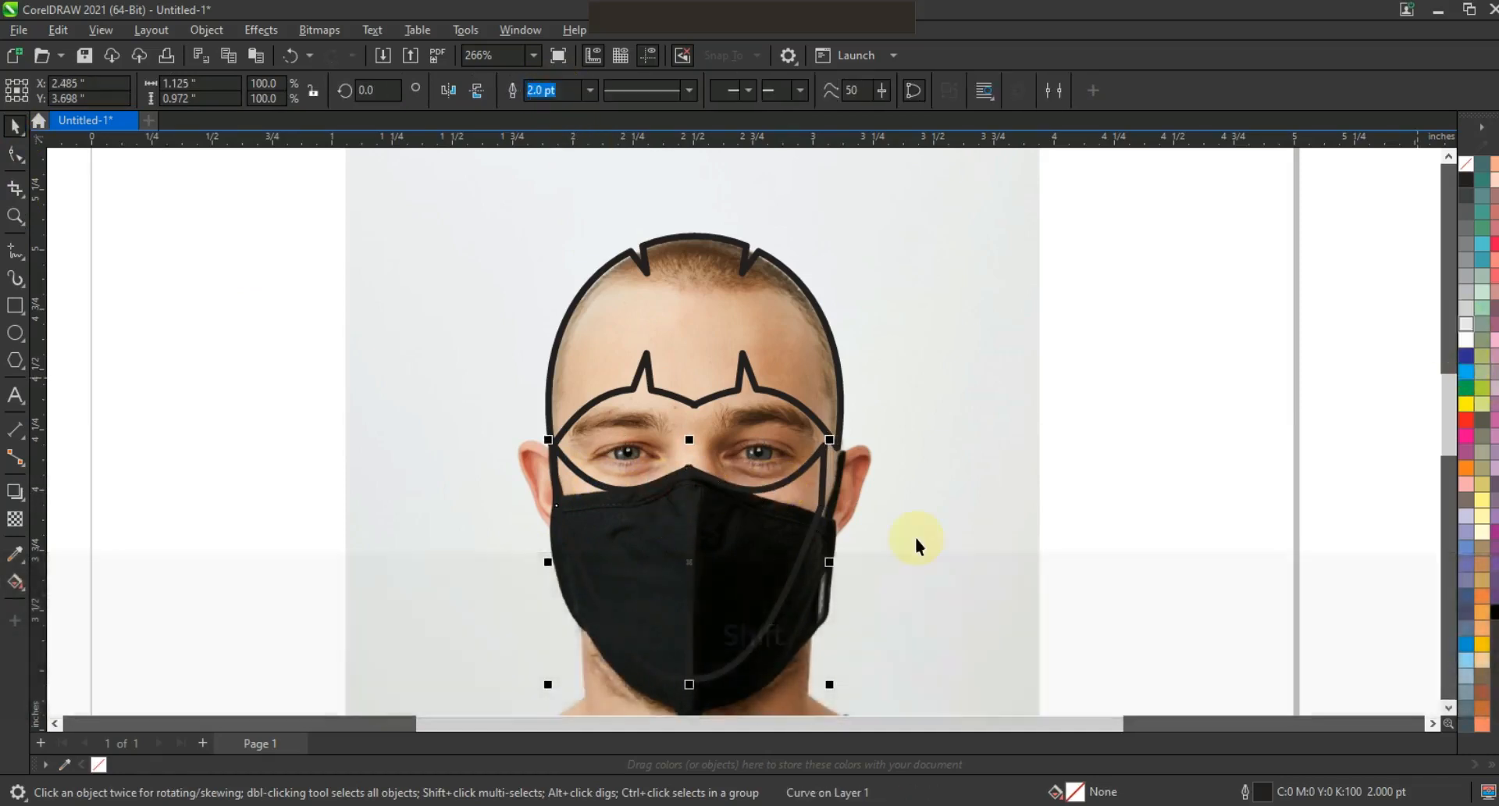
- Fill the lower face piece with 10% black and delete the leftover nodes along its centre seam above the chin
{"action": "left_click", "coordinate": [1466, 346]}
{"action": "left_click", "coordinate": [15, 154]}
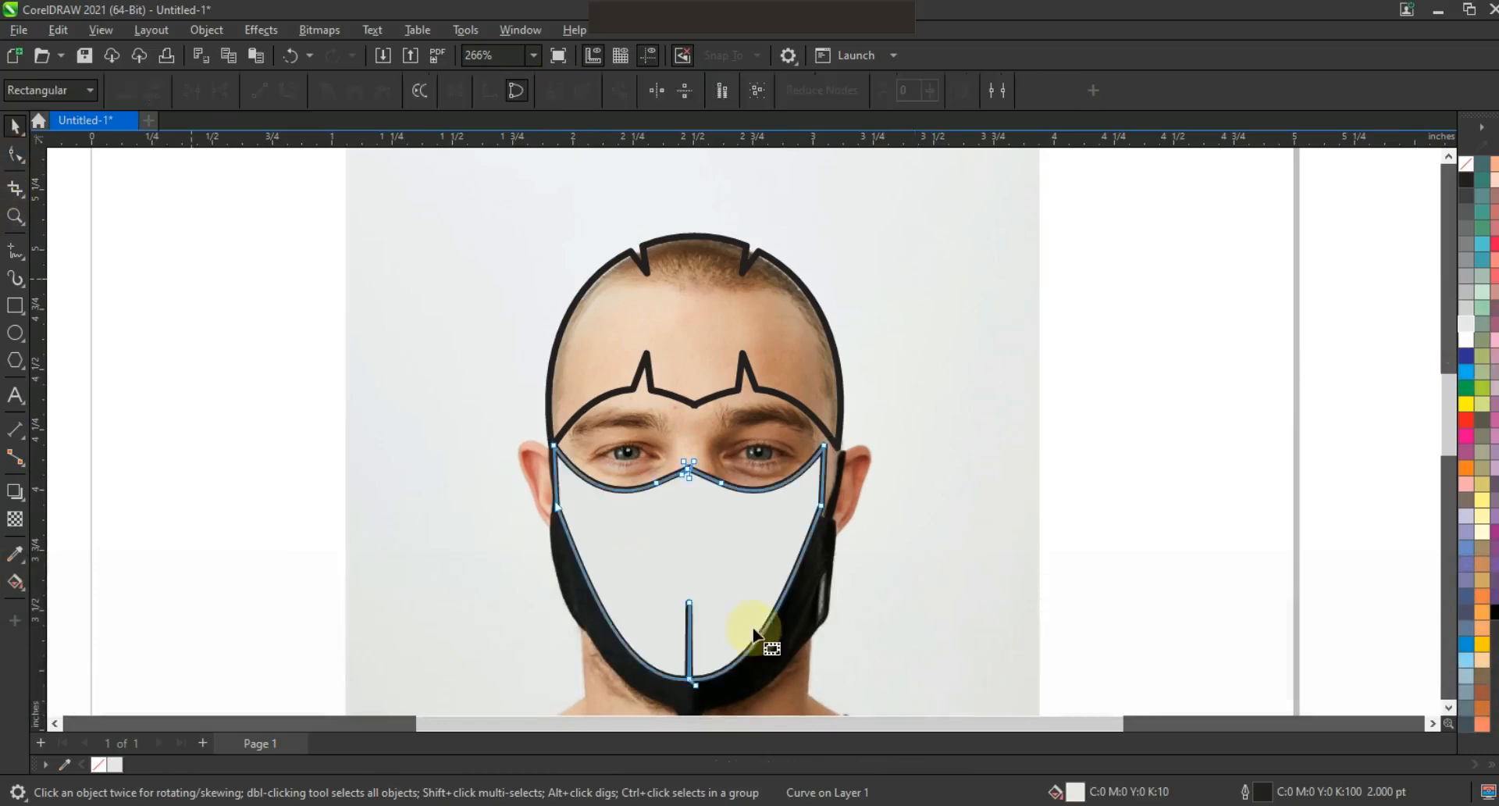
{"action": "key", "text": "Delete"}
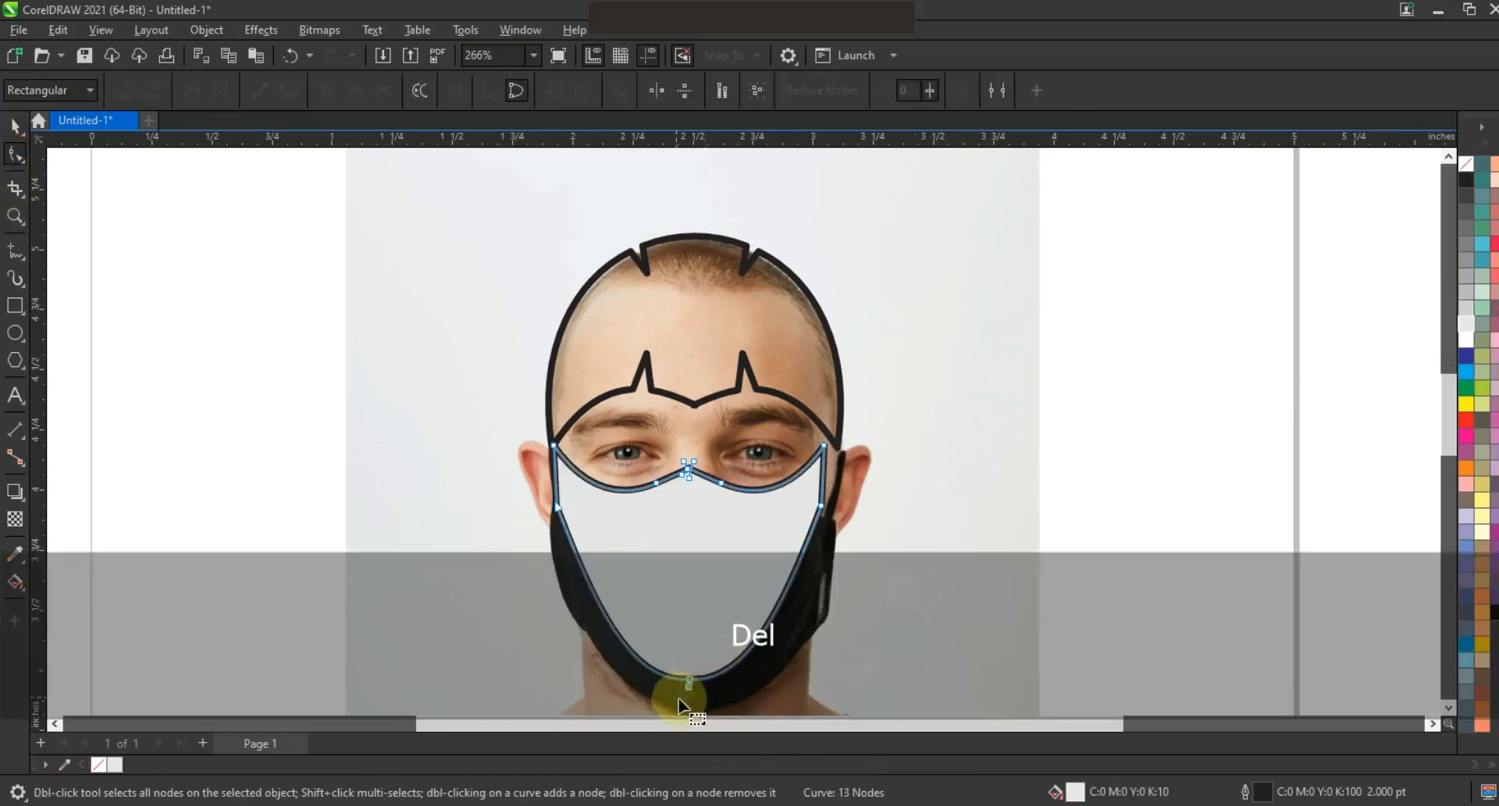
{"action": "key", "text": "Delete"}
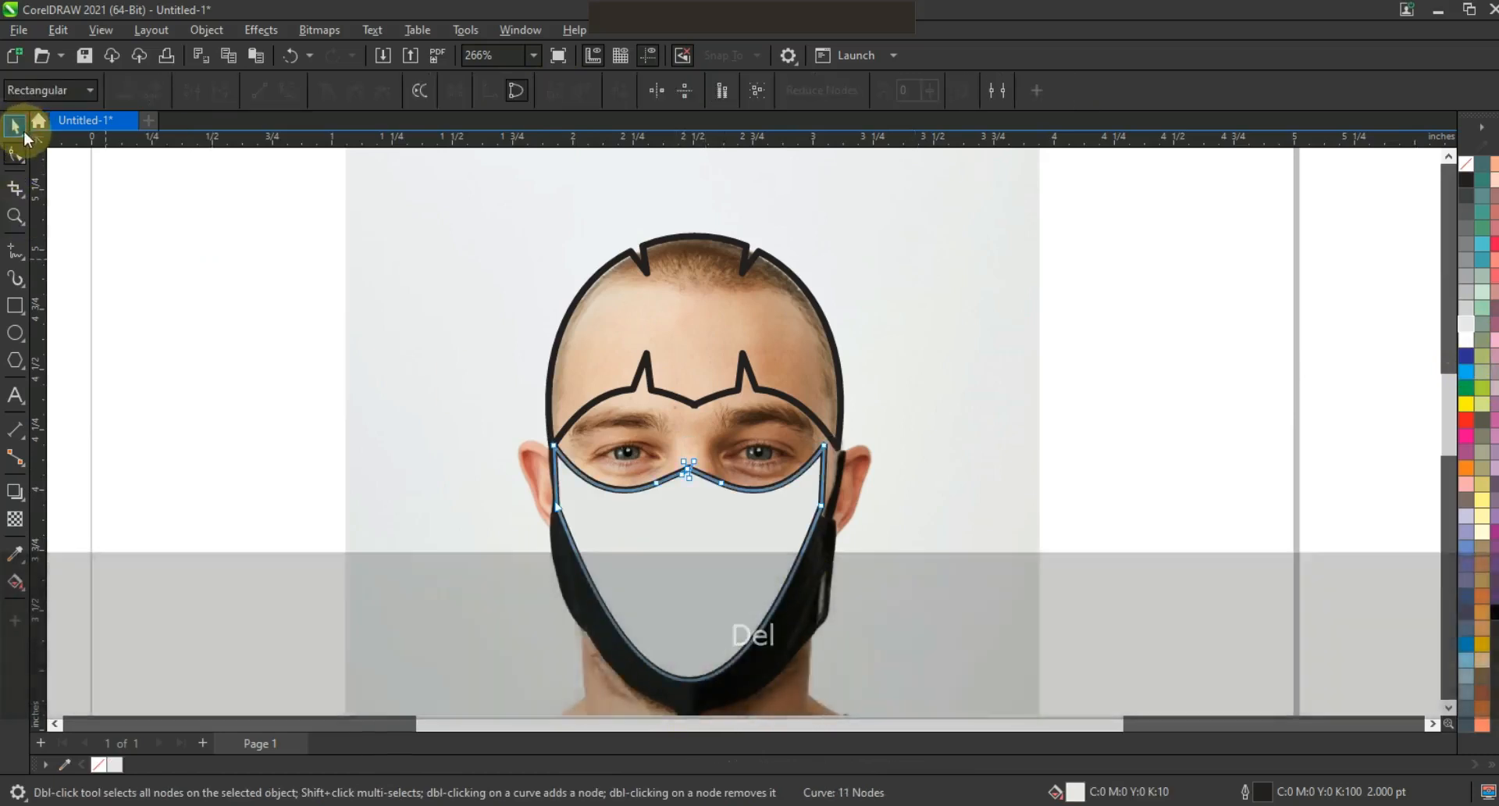
- Scale the lower face piece up to about 103.3% and centre it horizontally on the head outline
{"action": "left_click", "coordinate": [15, 125]}
{"action": "left_click_drag", "start_coordinate": [831, 687], "coordinate": [837, 693]}
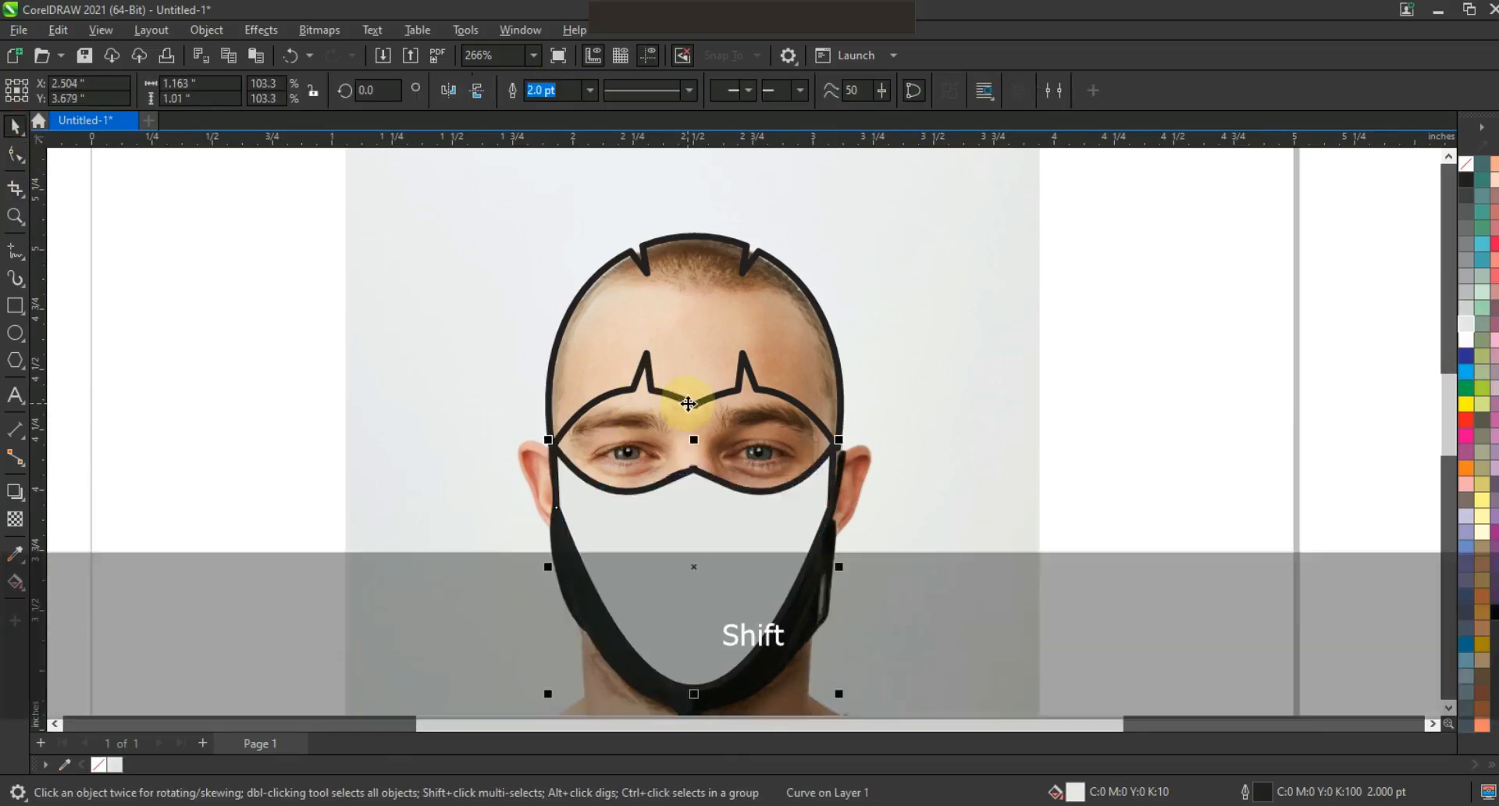
{"action": "left_click", "coordinate": [687, 403], "text": "shift"}
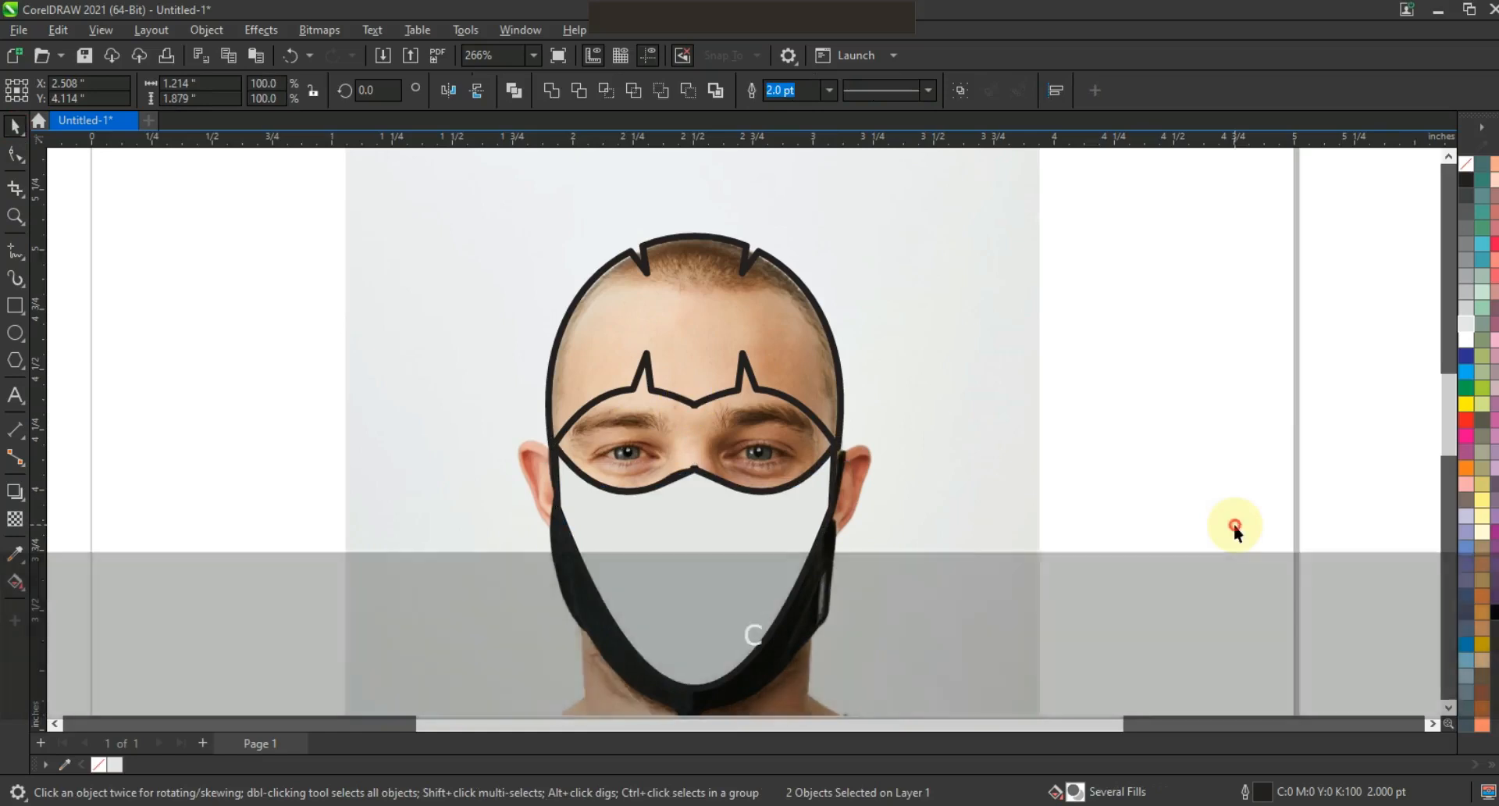
{"action": "left_click", "coordinate": [1234, 523]}
- Draw a closed hooked spike about 0.28 × 0.32 in on the left cheek and a narrow upright spike about 0.05 × 0.37 in near the chin
{"action": "key", "text": "F3"}
{"action": "key", "text": "Escape"}
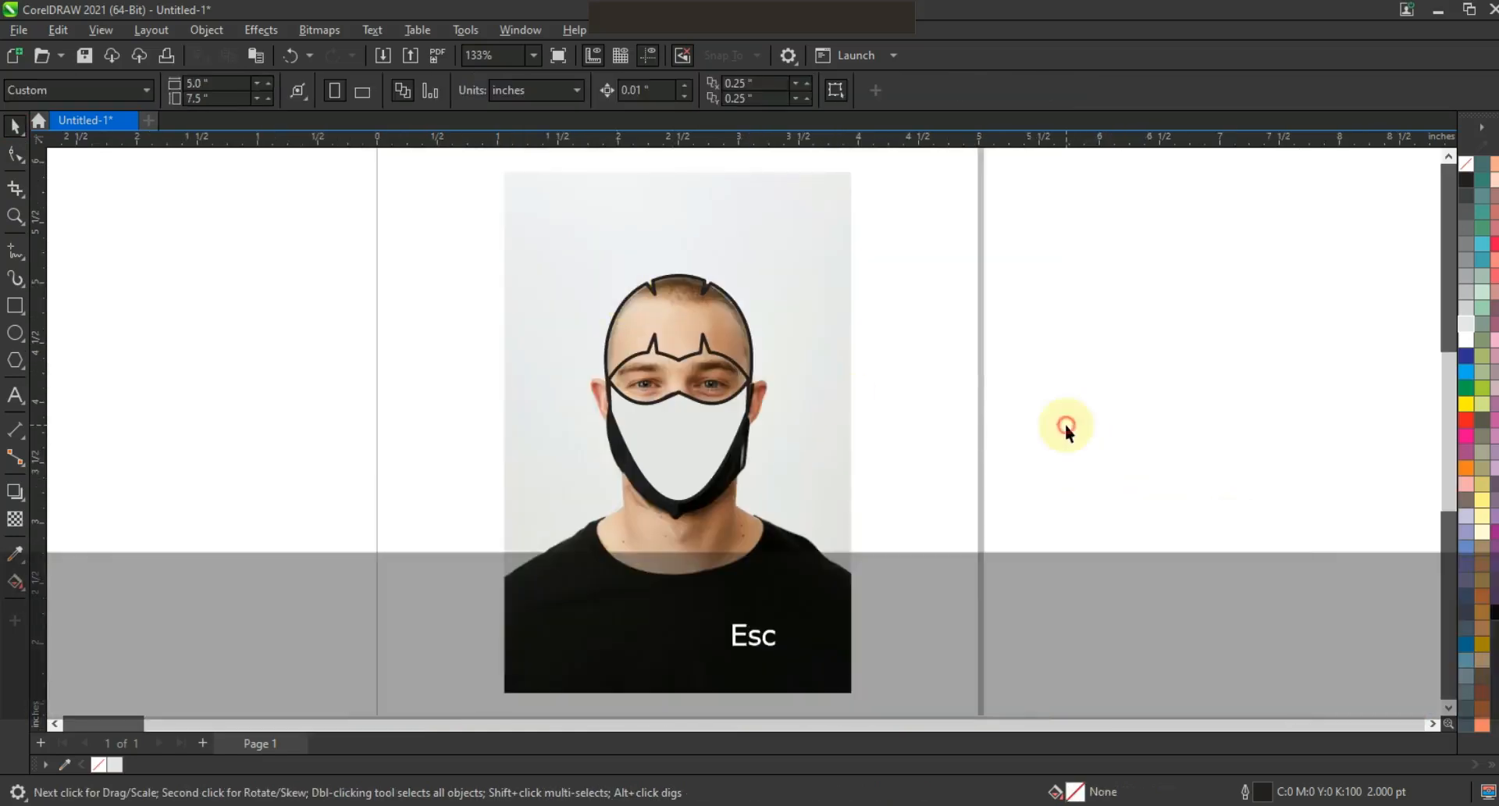
{"action": "left_click", "coordinate": [15, 216]}
{"action": "mouse_move", "coordinate": [499, 317]}
{"action": "left_mouse_down"}
{"action": "mouse_move", "coordinate": [620, 445]}
{"action": "mouse_move", "coordinate": [974, 620]}
{"action": "left_mouse_up"}
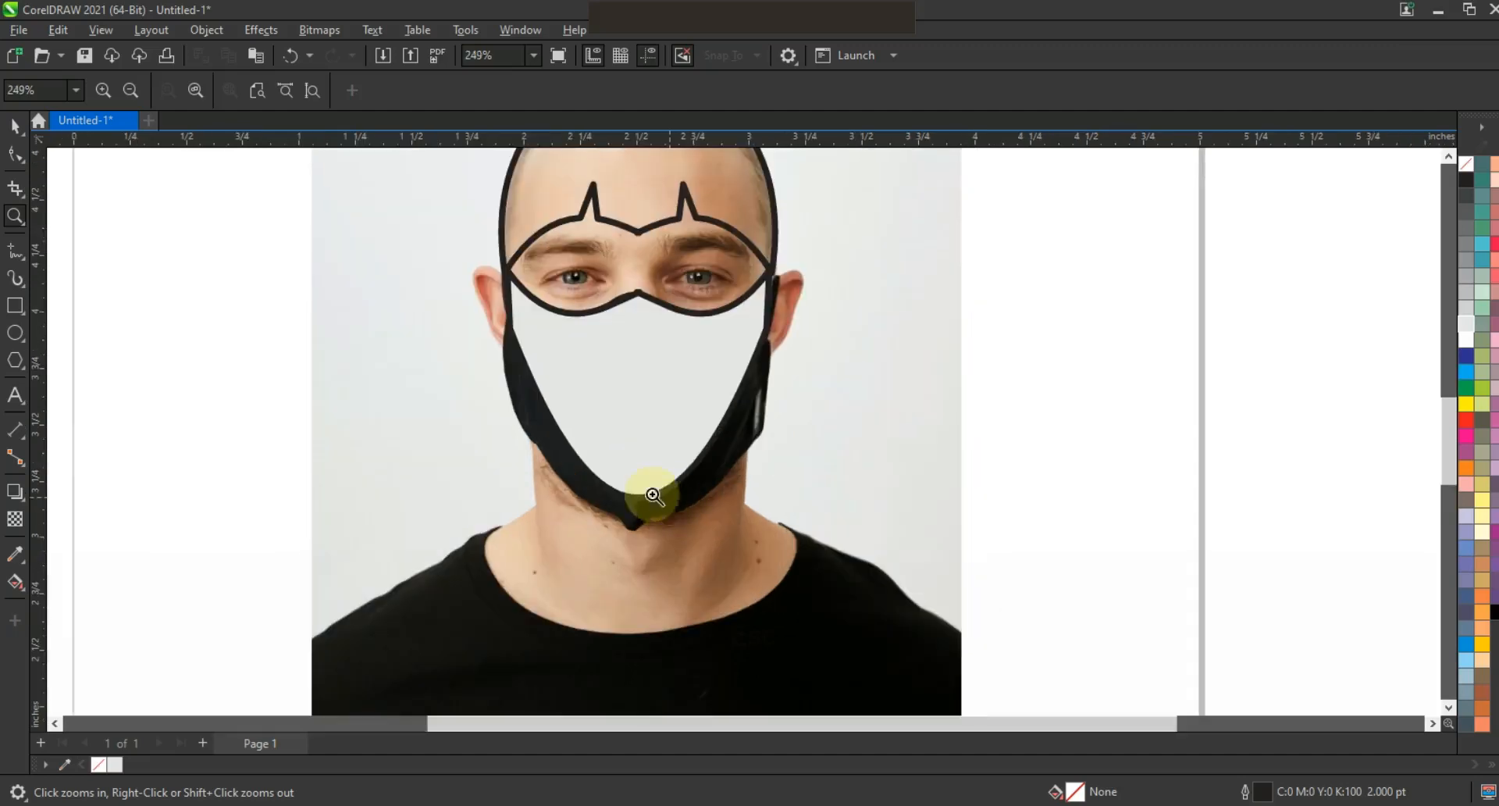
{"action": "left_click", "coordinate": [14, 251]}
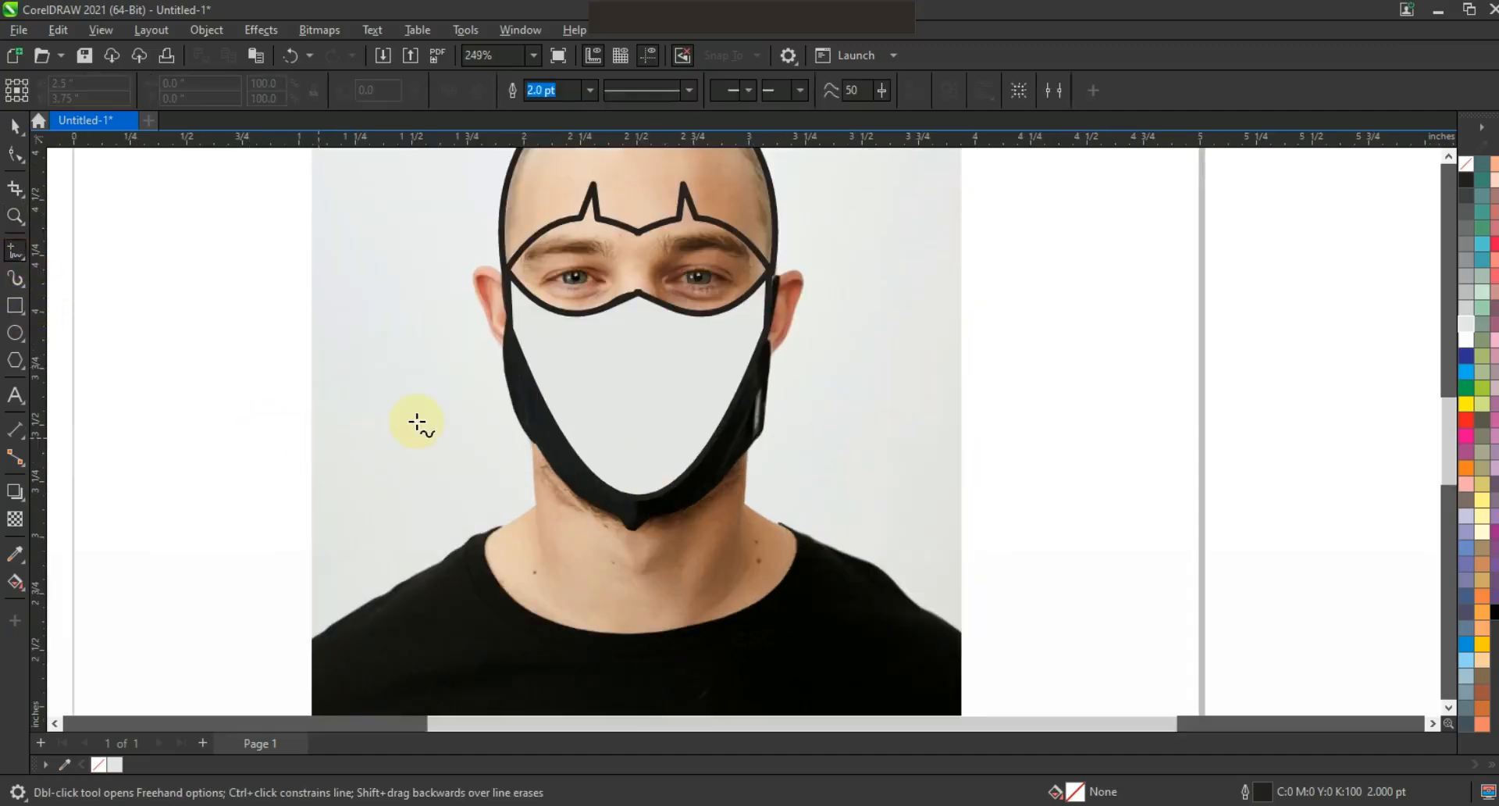
{"action": "double_click", "coordinate": [543, 367]}
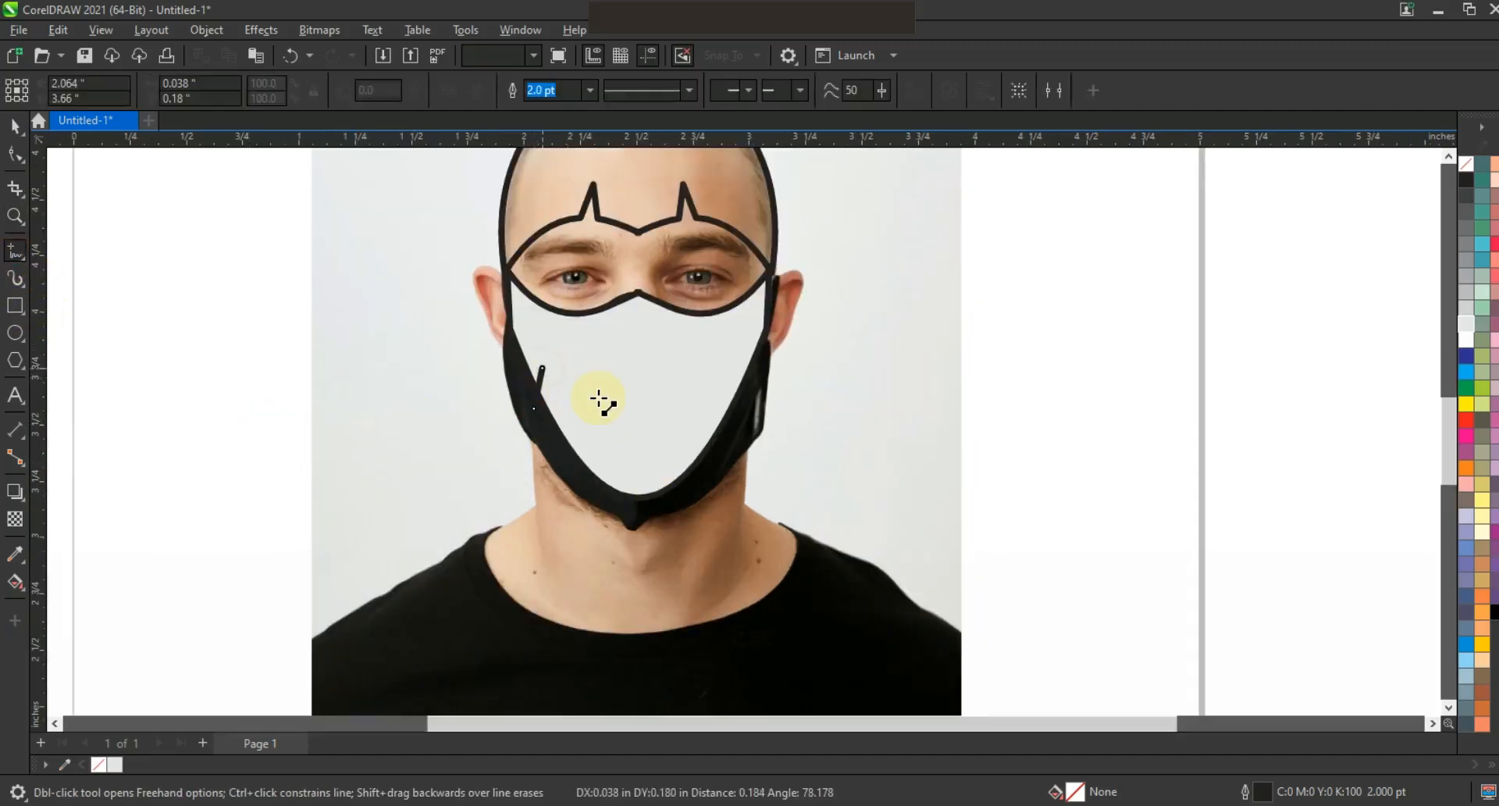
{"action": "double_click", "coordinate": [551, 388]}
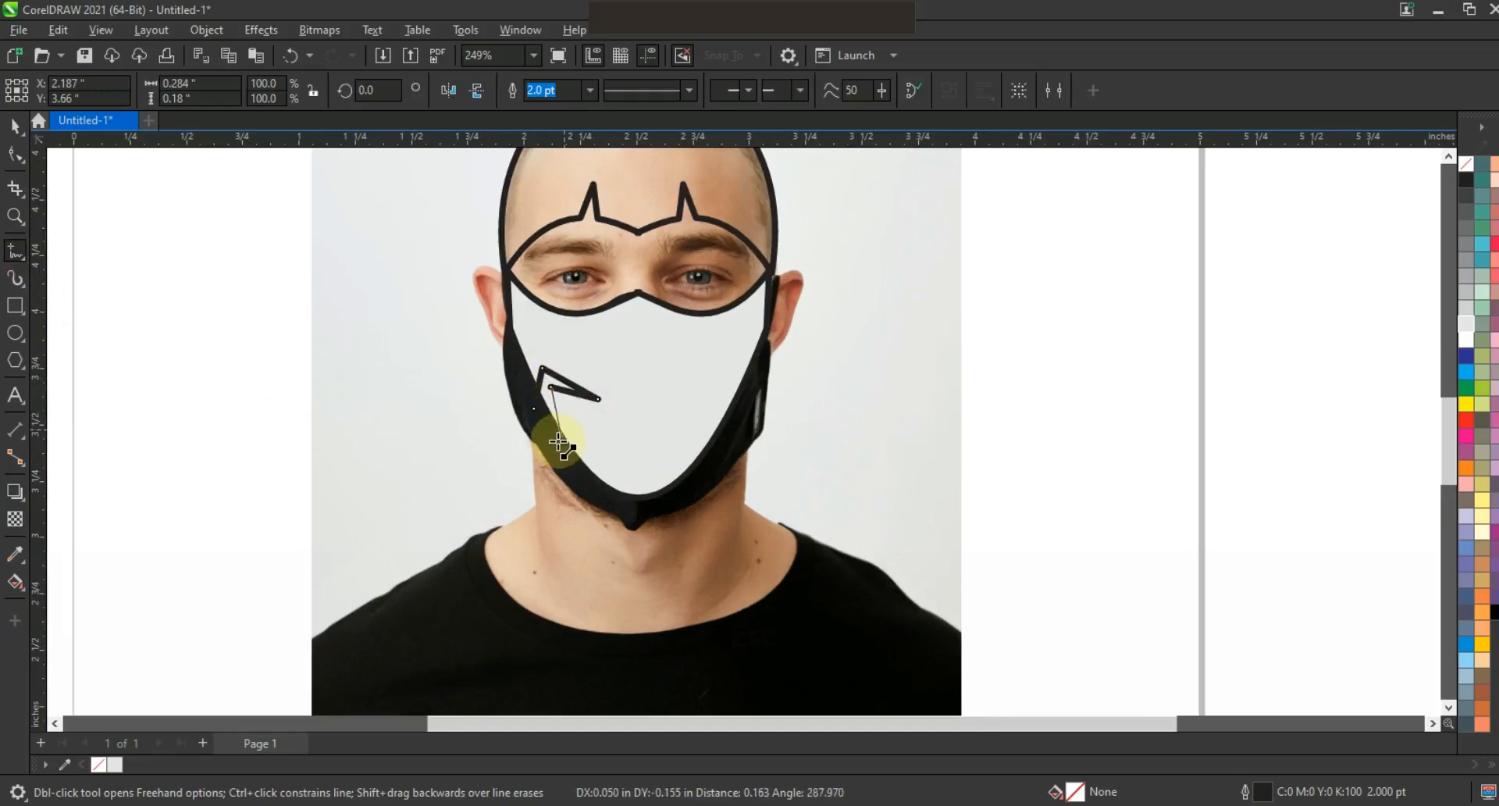
{"action": "left_click", "coordinate": [557, 442]}
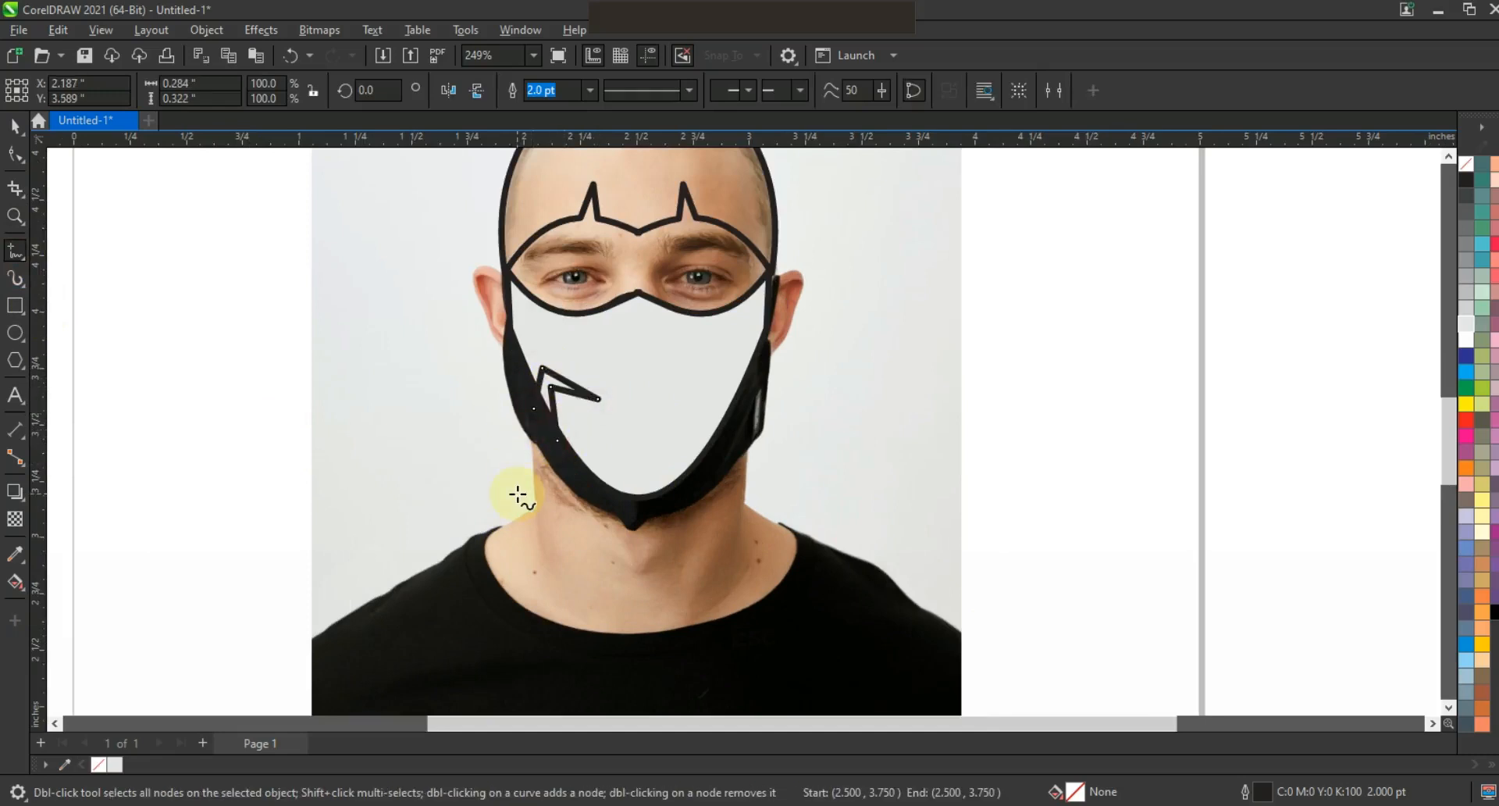
{"action": "key", "text": "Escape"}
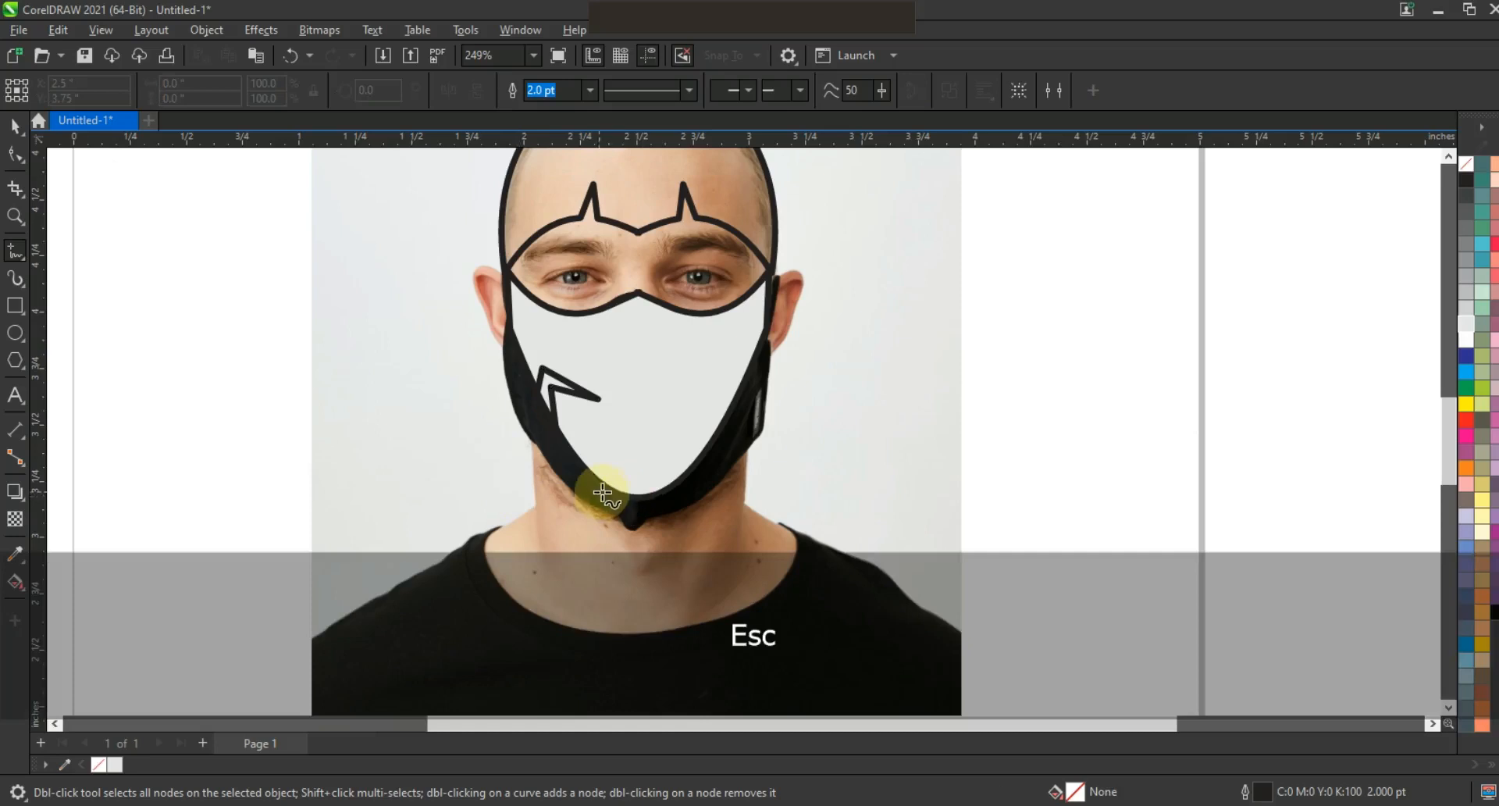
{"action": "left_click", "coordinate": [605, 404]}
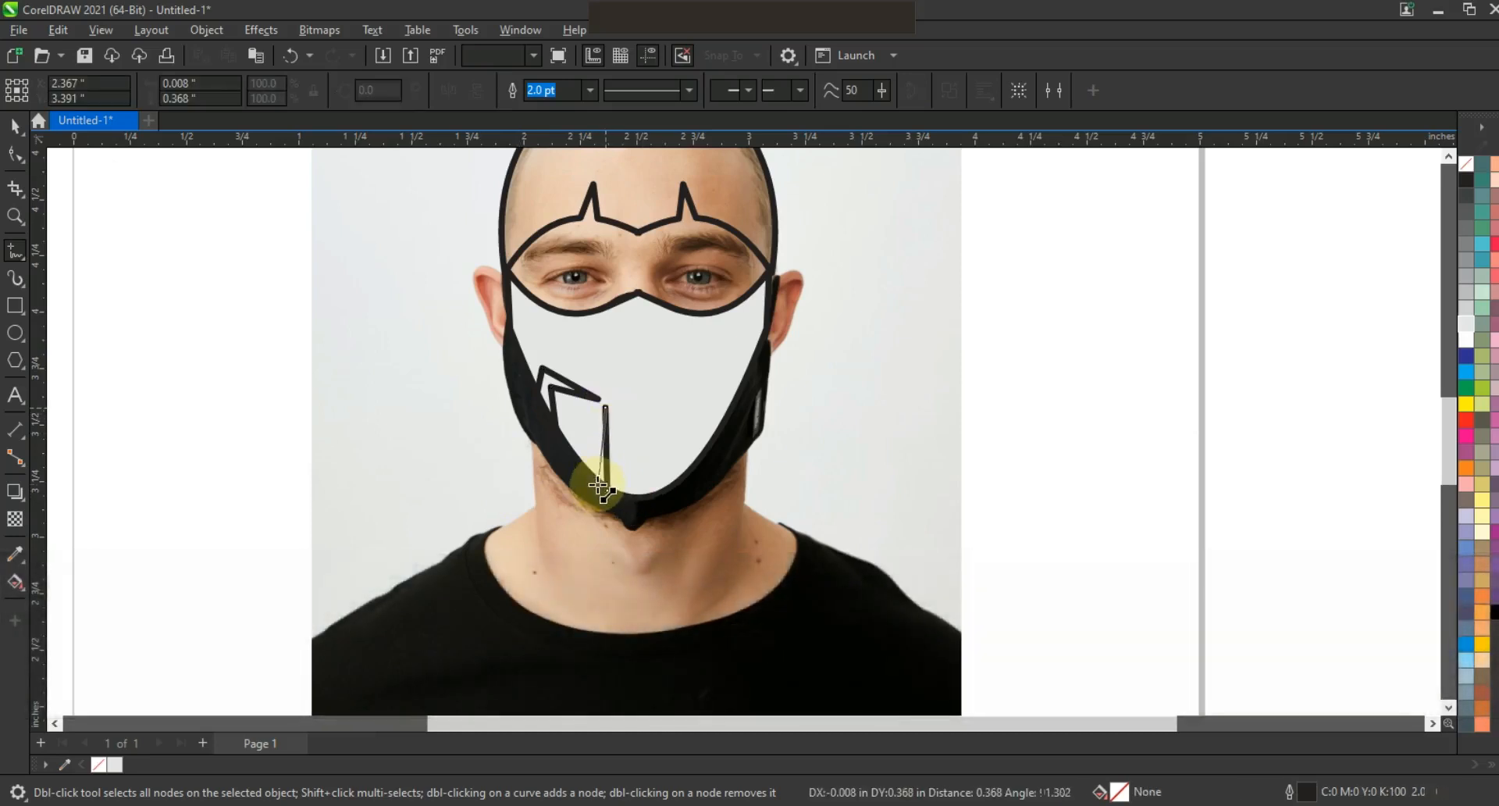
{"action": "left_click", "coordinate": [605, 492]}
- Weld the two left spikes into one object and fill it red (C0 M100 Y100 K0)
{"action": "left_click", "coordinate": [15, 125]}
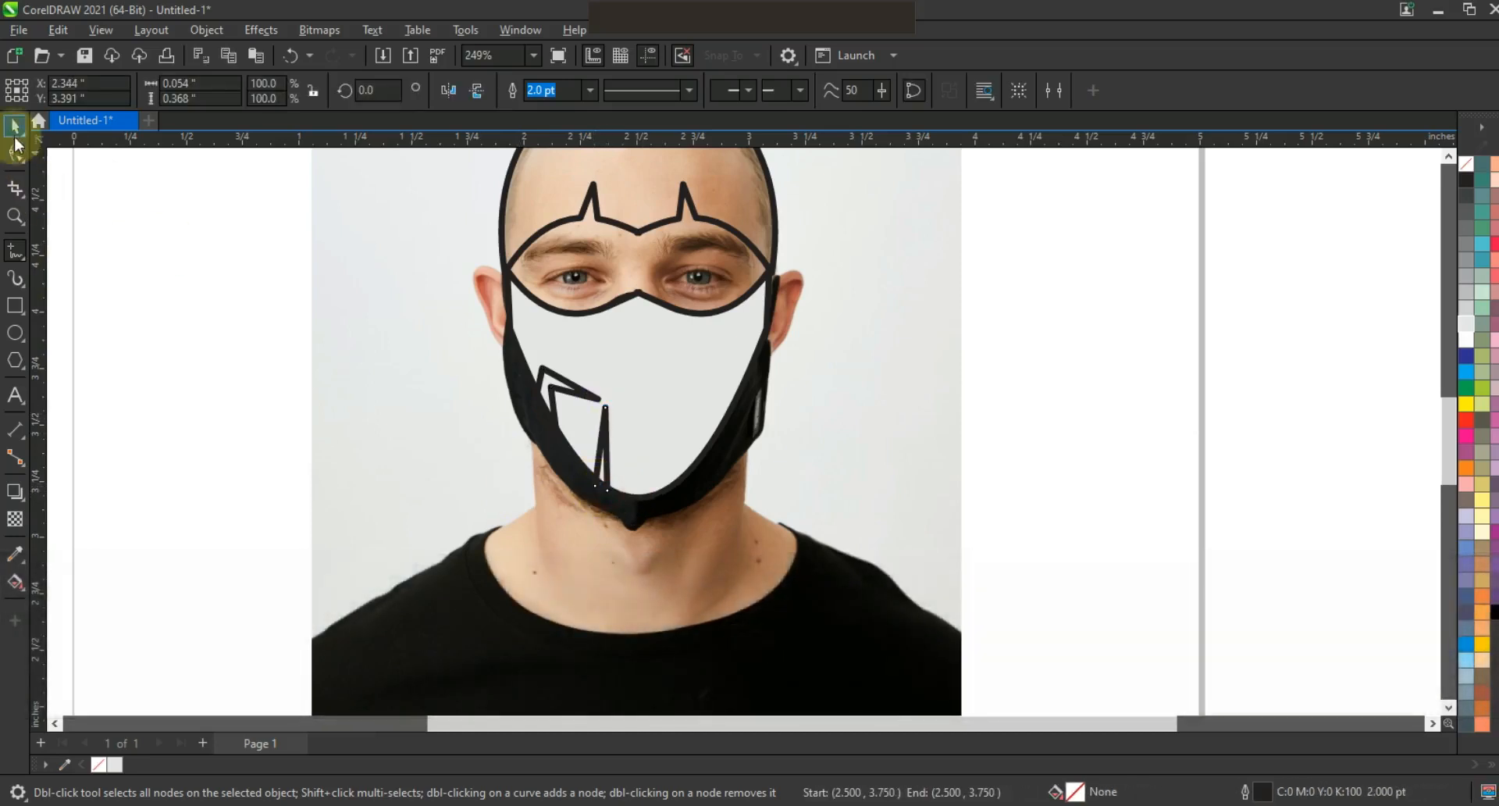
{"action": "left_click", "coordinate": [560, 398], "text": "shift"}
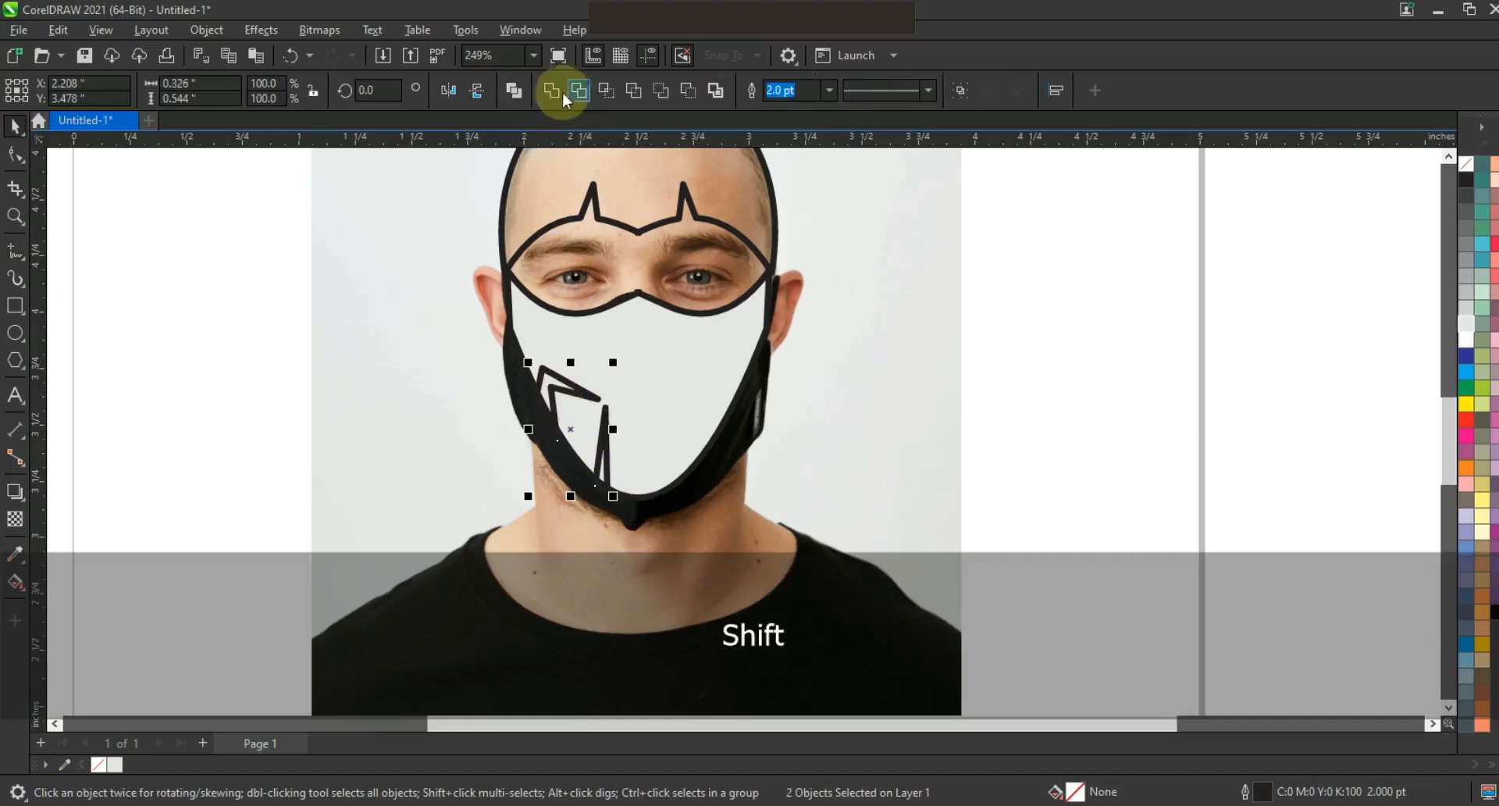
{"action": "left_click", "coordinate": [1468, 423]}
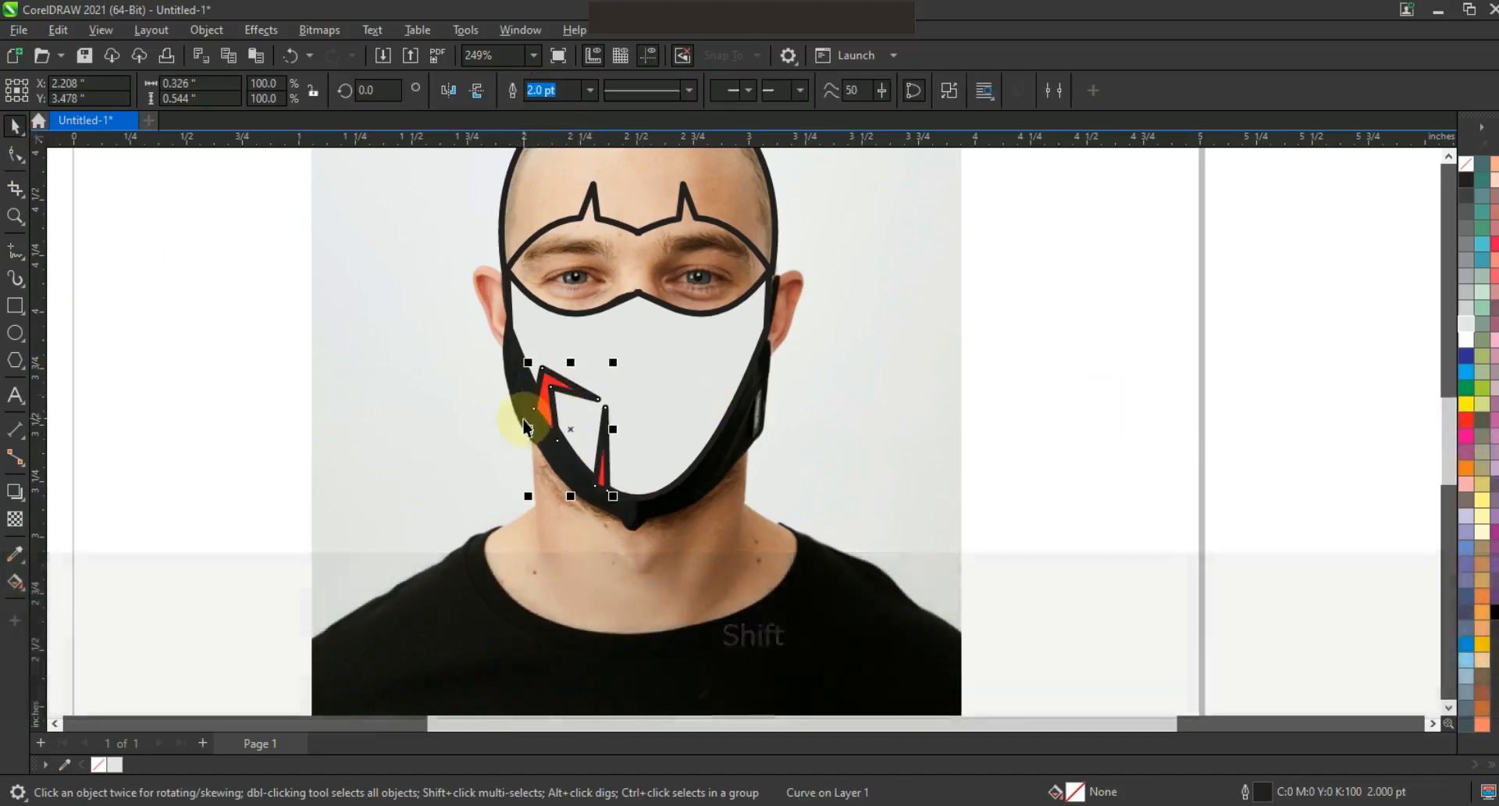
- Mirror a copy of the red spikes onto the right side of the lower face piece and top-align it with the left set
{"action": "left_click_drag", "start_coordinate": [529, 430], "coordinate": [639, 452]}
{"action": "left_click_drag", "start_coordinate": [663, 400], "coordinate": [733, 388]}
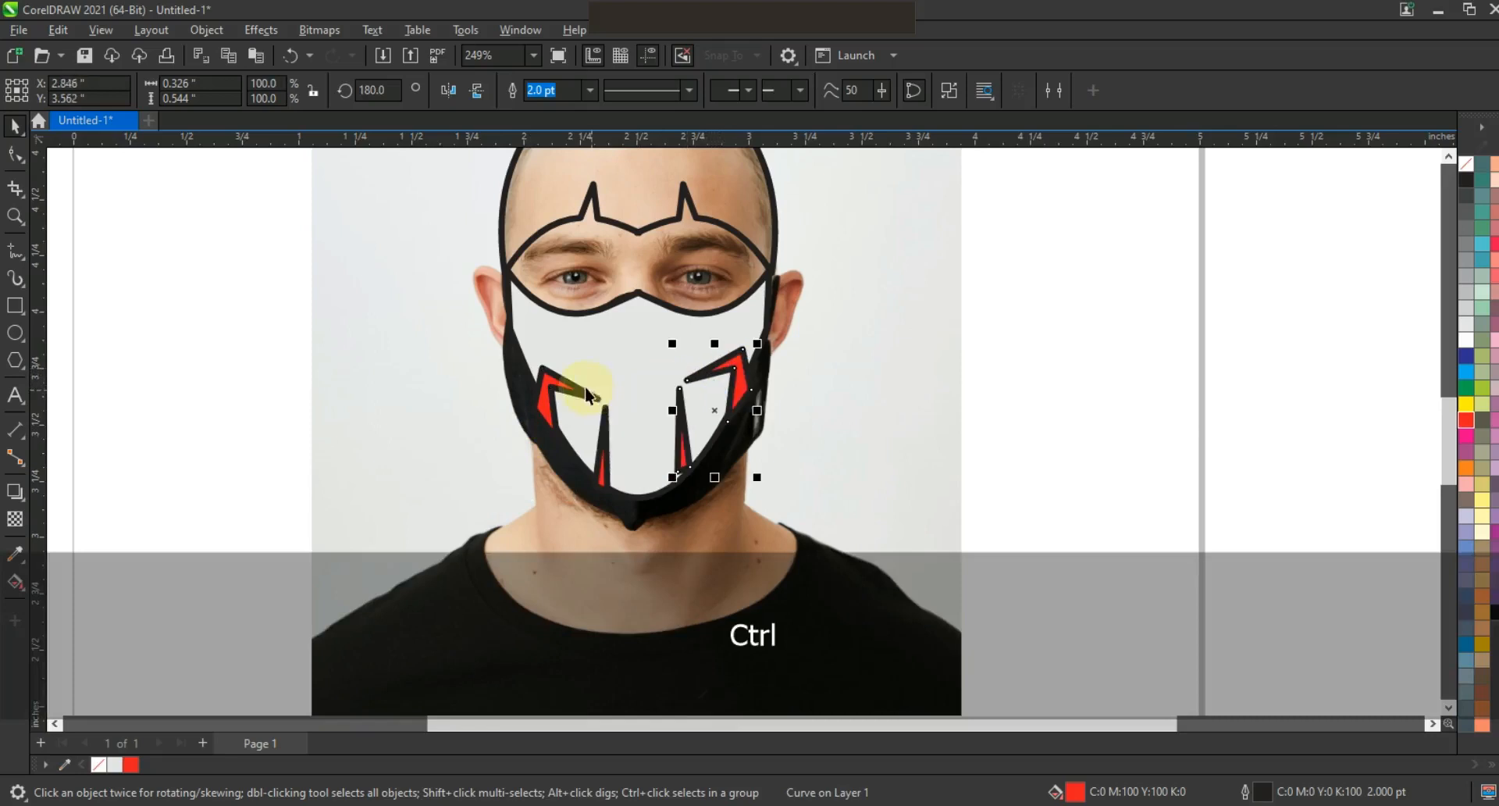
{"action": "left_click", "coordinate": [579, 390], "text": "shift"}
{"action": "key", "text": "t"}
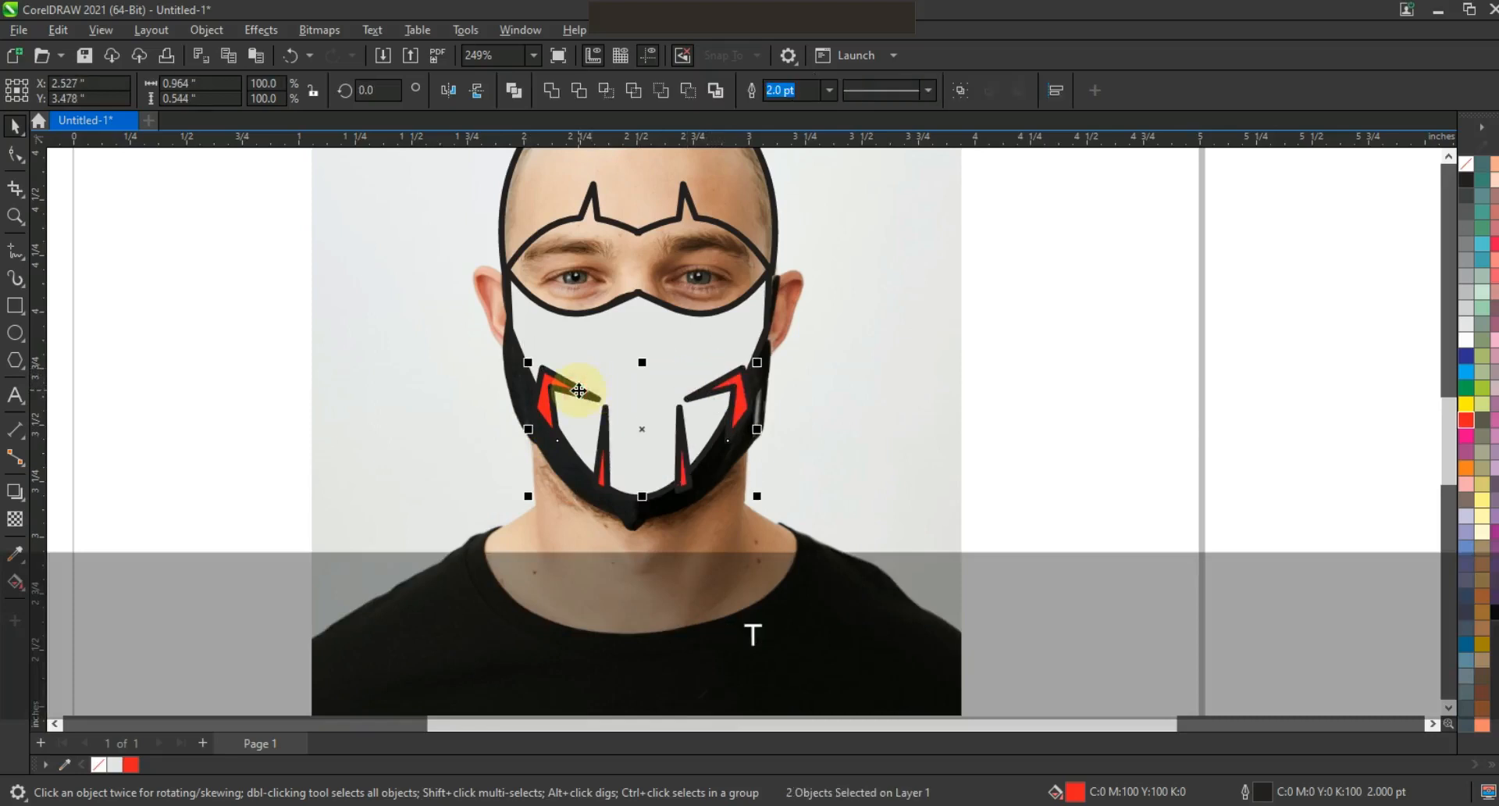
- Centre the red spikes horizontally on the lower face piece and trim their shape out of it
{"action": "left_click", "coordinate": [695, 332], "text": "shift"}
{"action": "key", "text": "c"}
{"action": "left_click", "coordinate": [579, 100]}
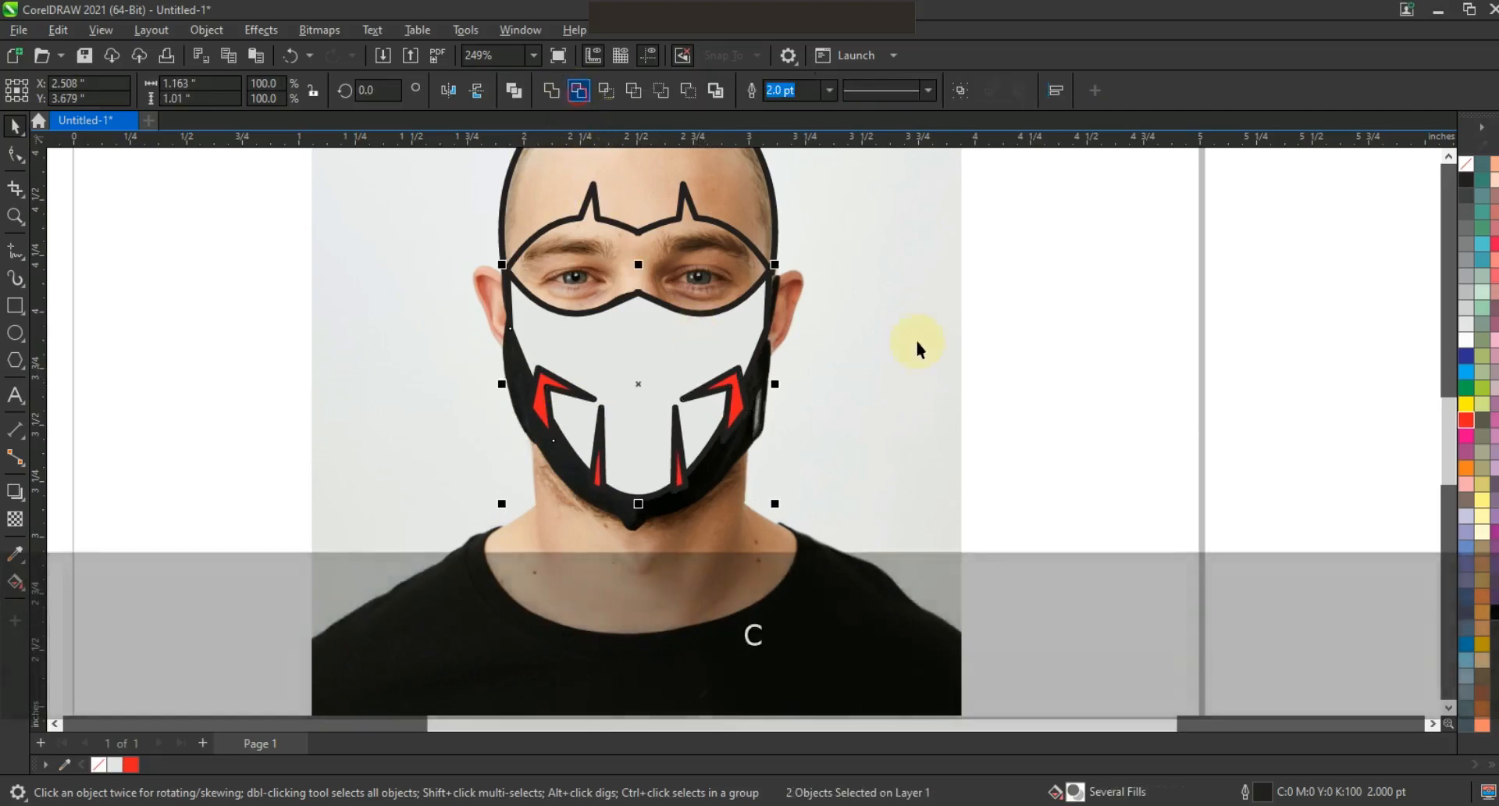
- Delete the red spikes left over on the lower face piece
{"action": "left_click", "coordinate": [1027, 381]}
{"action": "left_click", "coordinate": [743, 413]}
{"action": "key", "text": "Delete"}
{"action": "left_click", "coordinate": [1039, 424]}
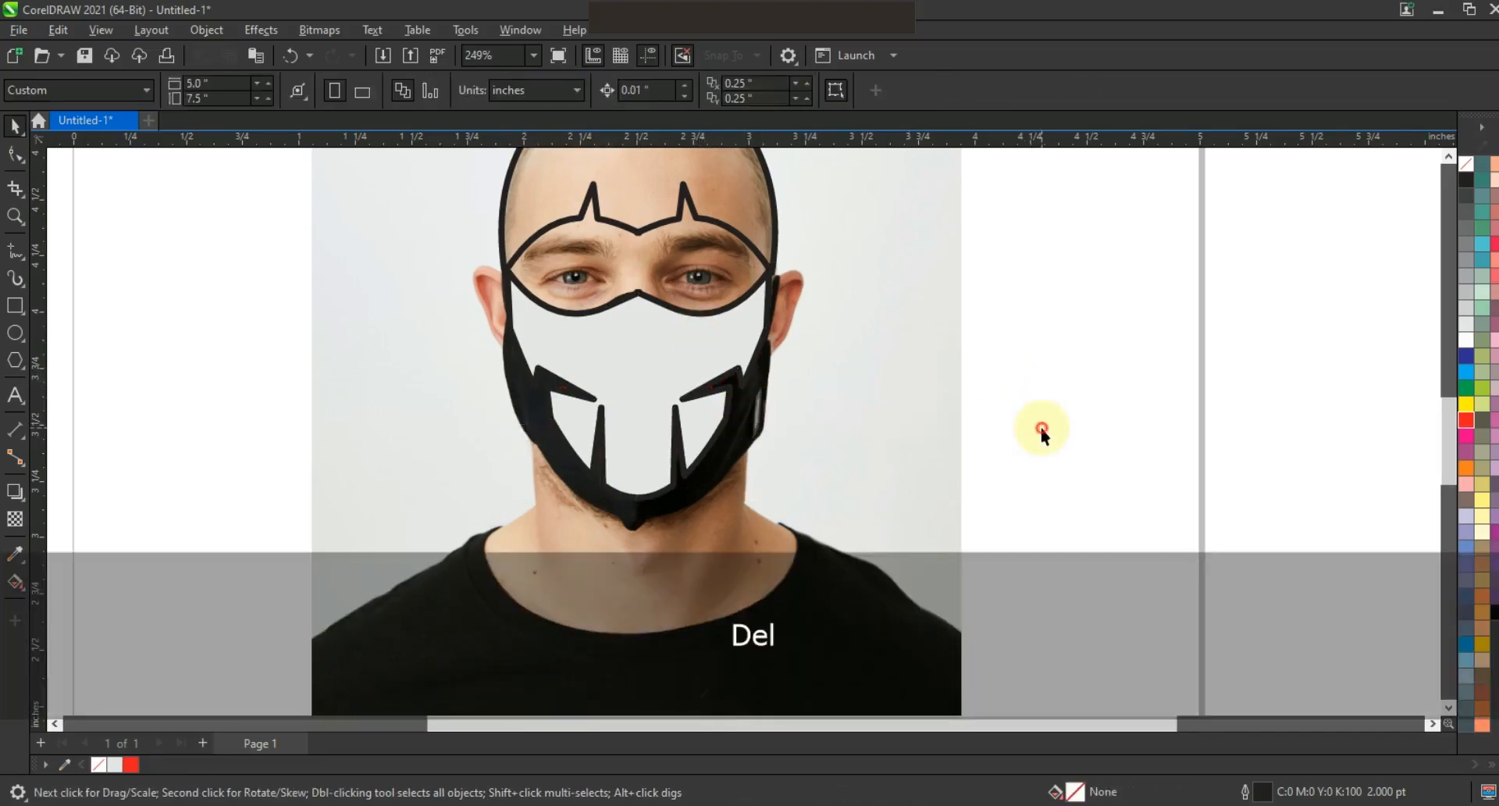
{"action": "left_click", "coordinate": [677, 434]}
{"action": "left_click", "coordinate": [1062, 417]}
{"action": "scroll", "coordinate": [773, 419], "scroll_direction": "down", "scroll_amount": 2}
{"action": "key", "text": "Escape"}
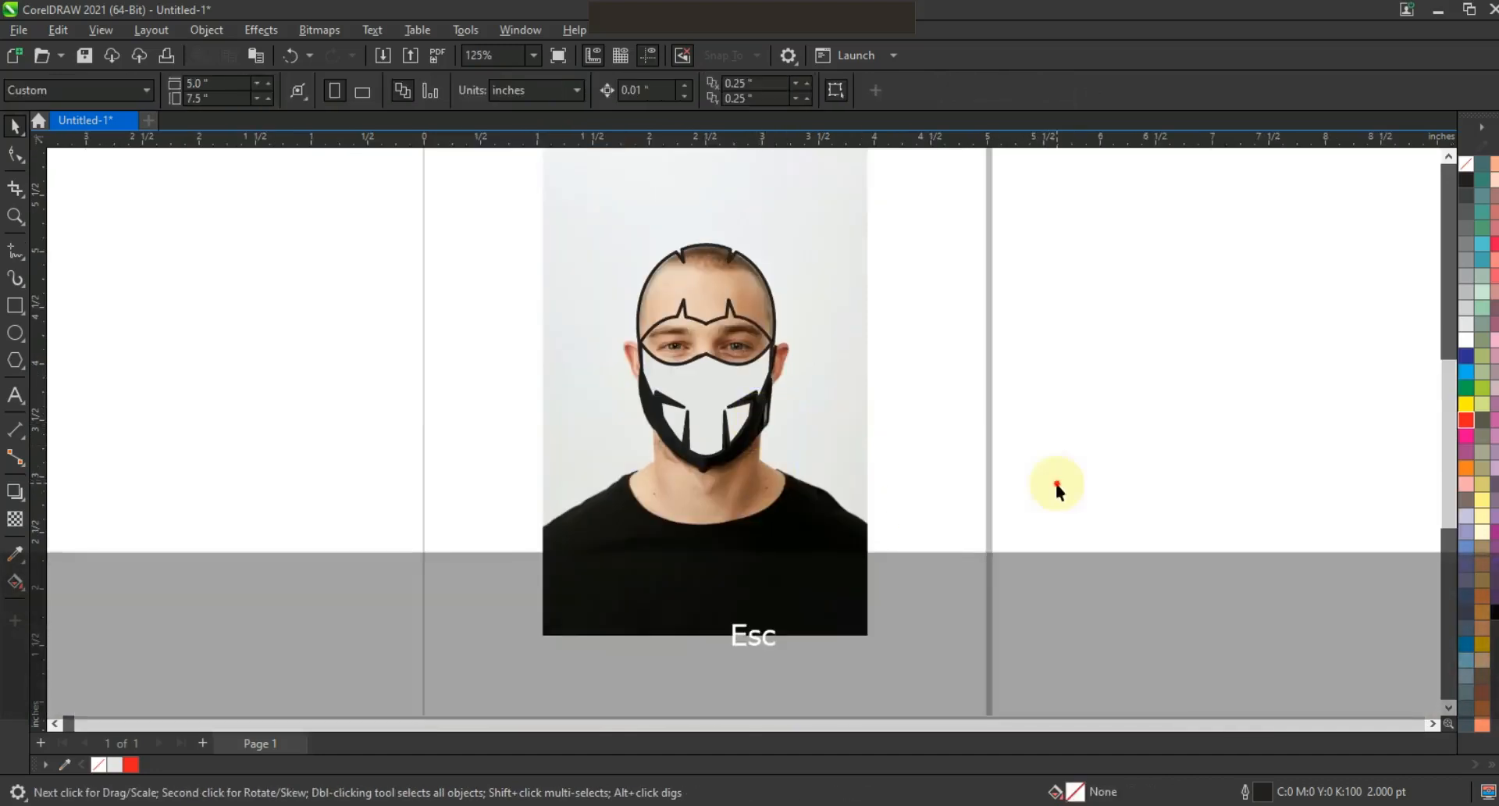
- Draw a closed, hooked collar piece about 0.79 × 1.52 in from the left neck to mid-chest and fill it grey (K60)
{"action": "left_click", "coordinate": [14, 216]}
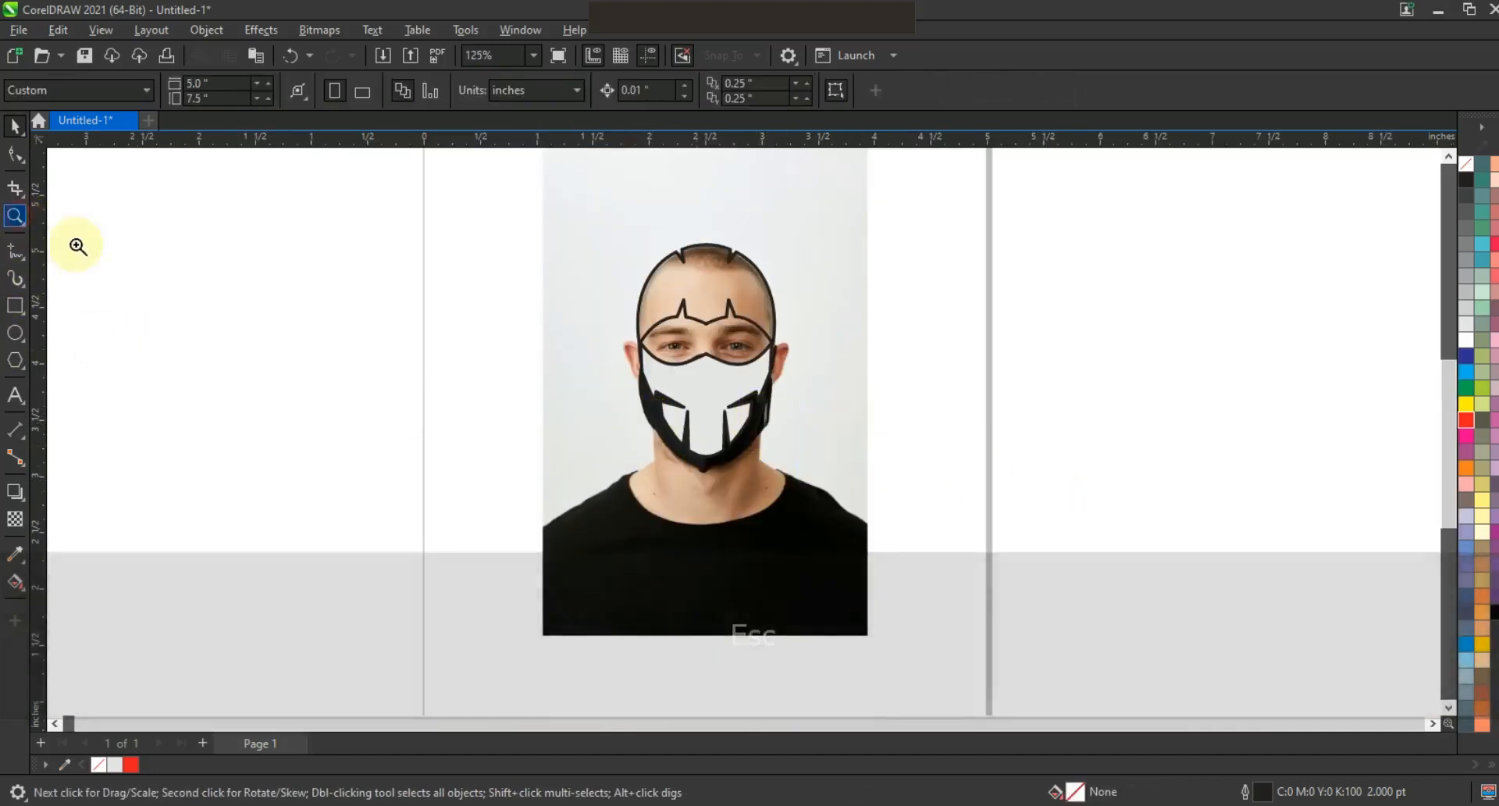
{"action": "left_click_drag", "start_coordinate": [491, 336], "coordinate": [982, 653]}
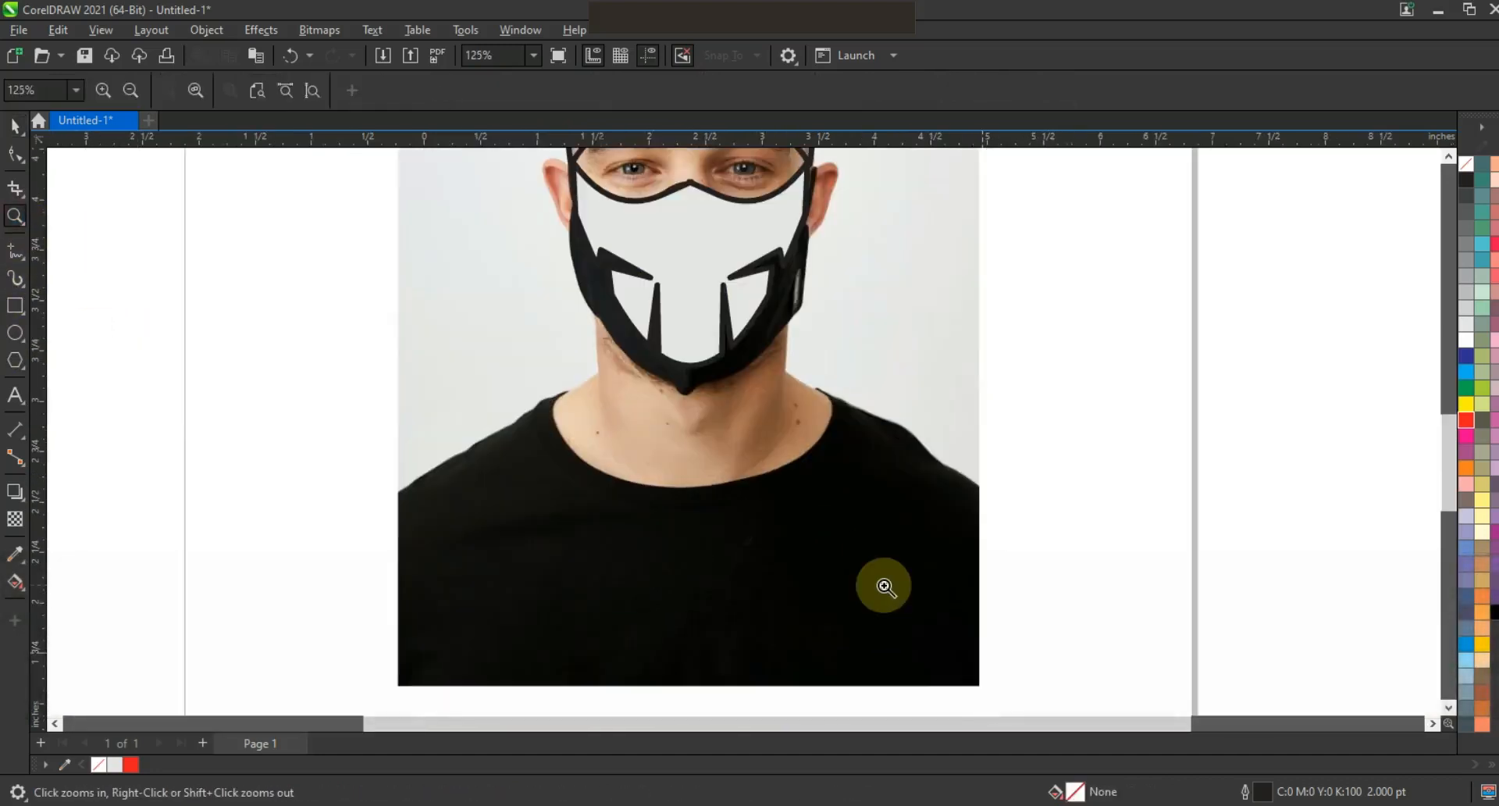
{"action": "left_click", "coordinate": [15, 249]}
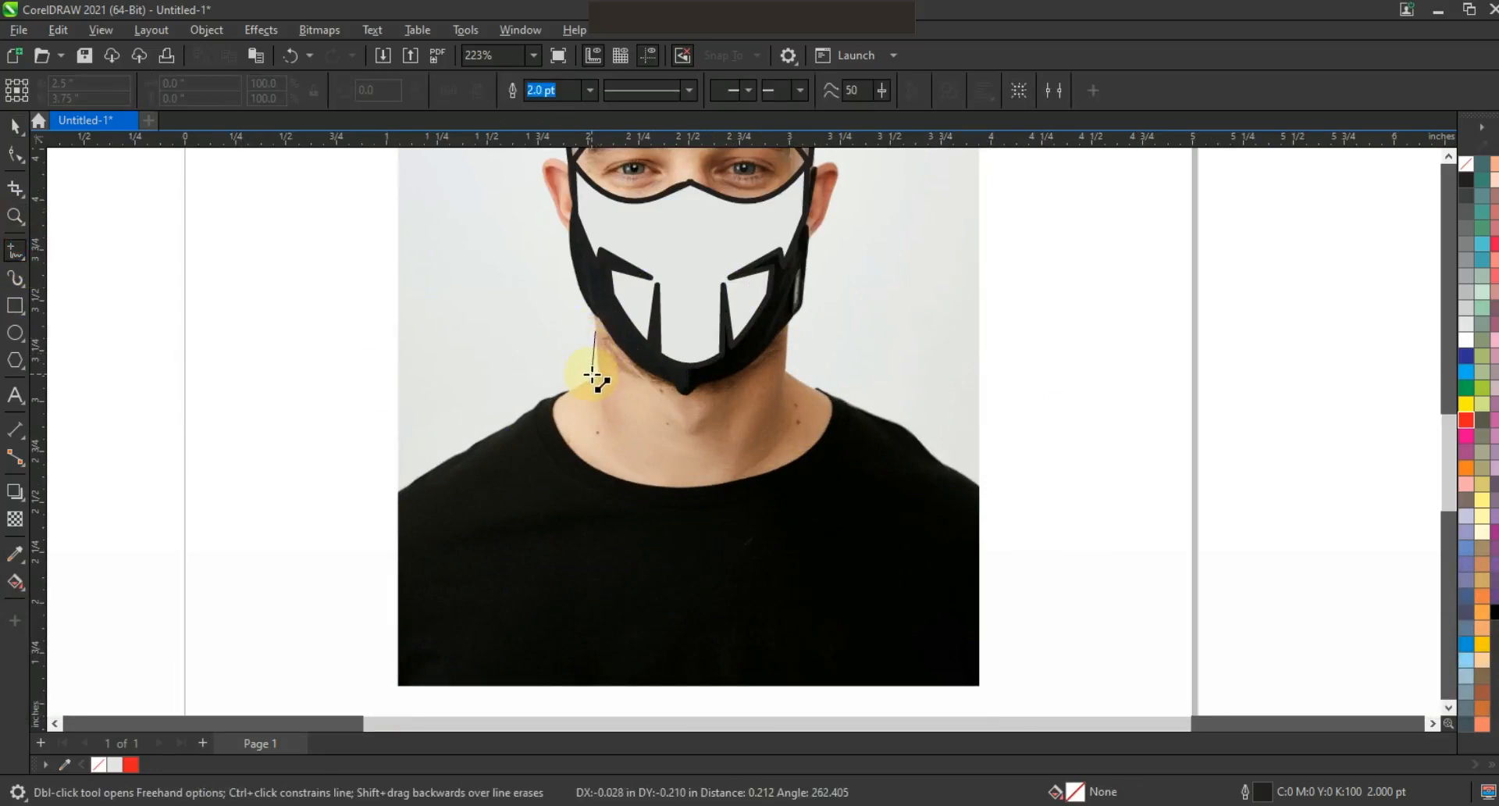
{"action": "left_click", "coordinate": [593, 376]}
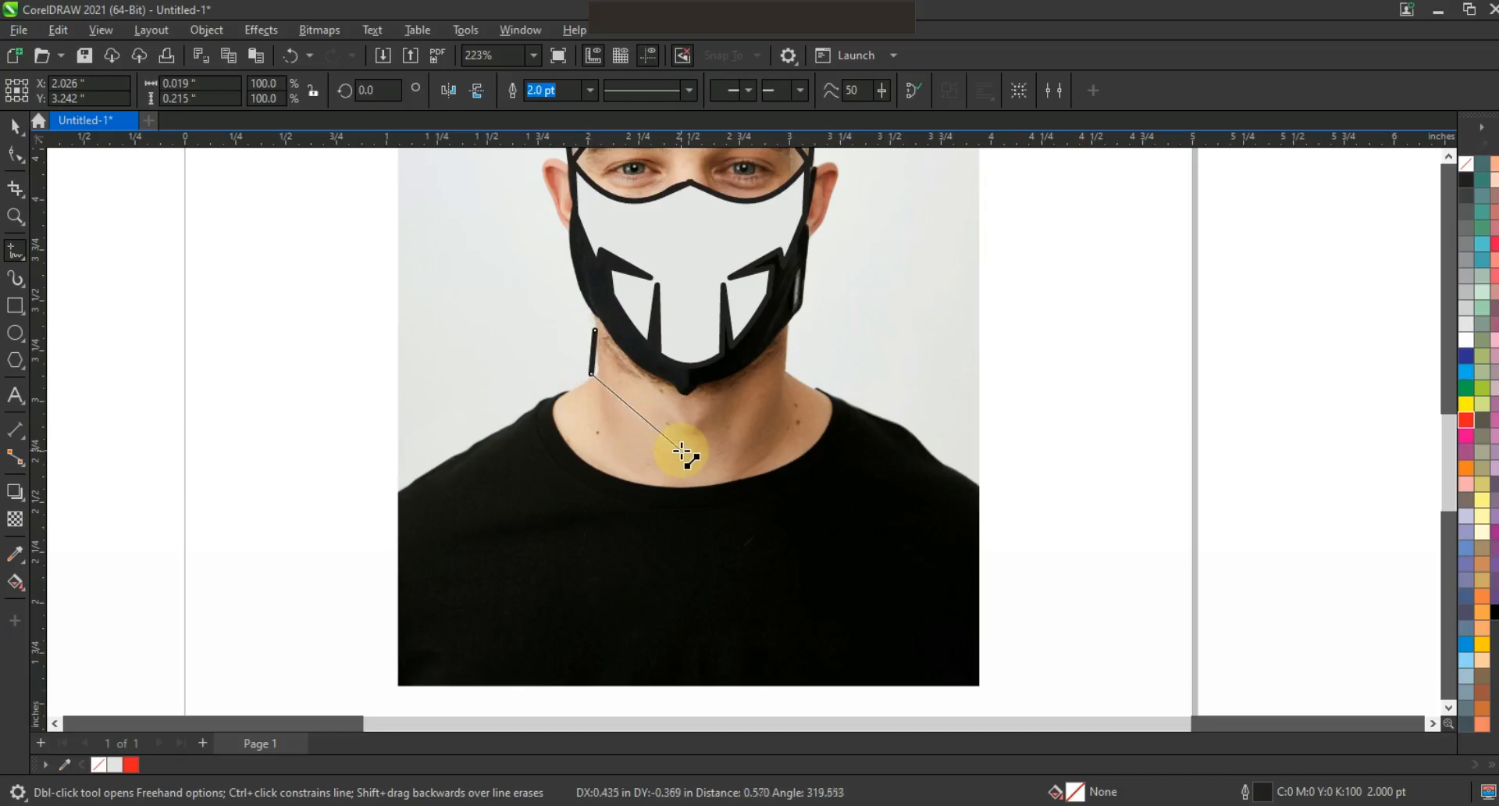
{"action": "key", "text": "ctrl"}
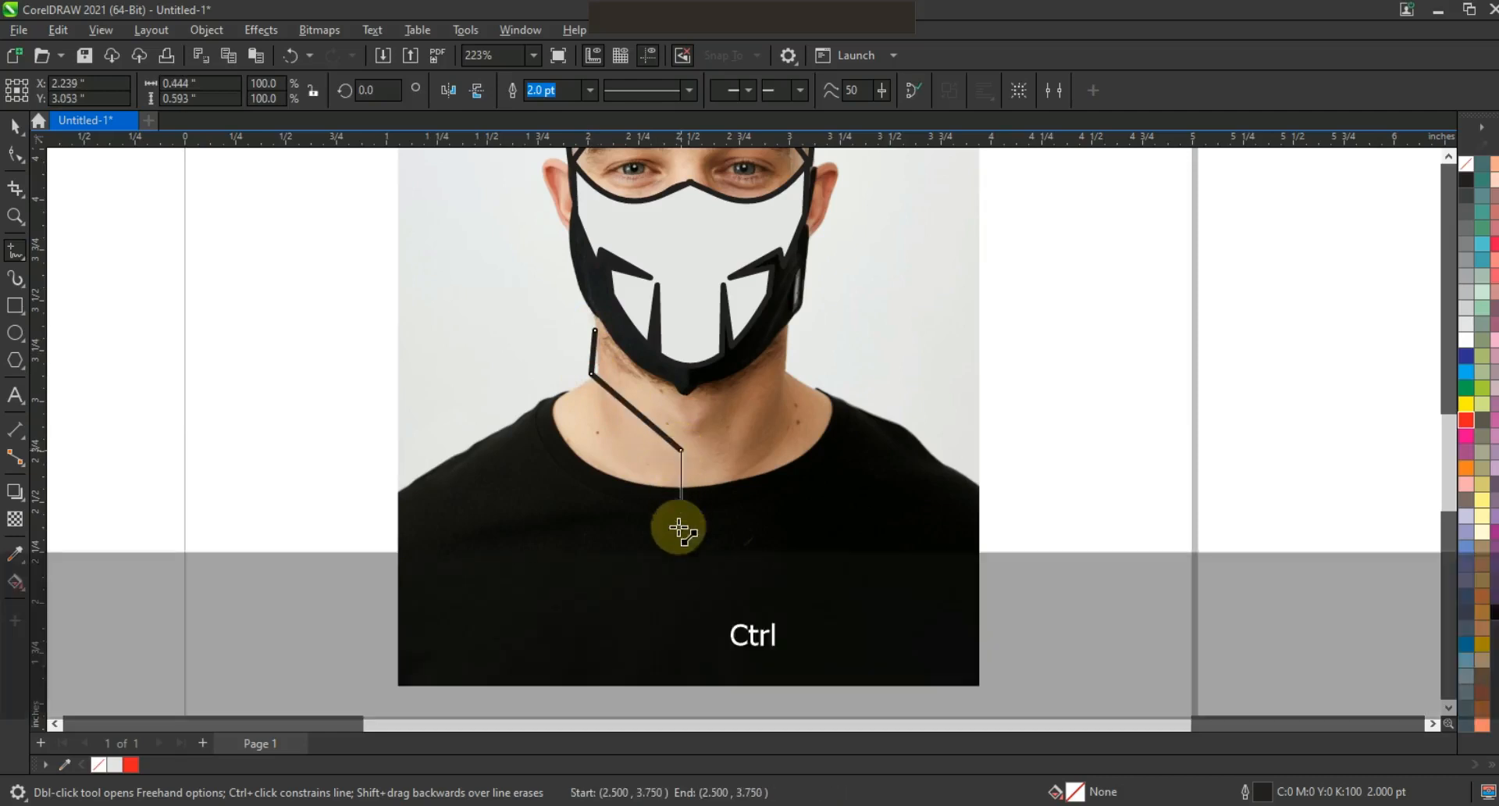
{"action": "left_click", "coordinate": [682, 635], "text": "ctrl"}
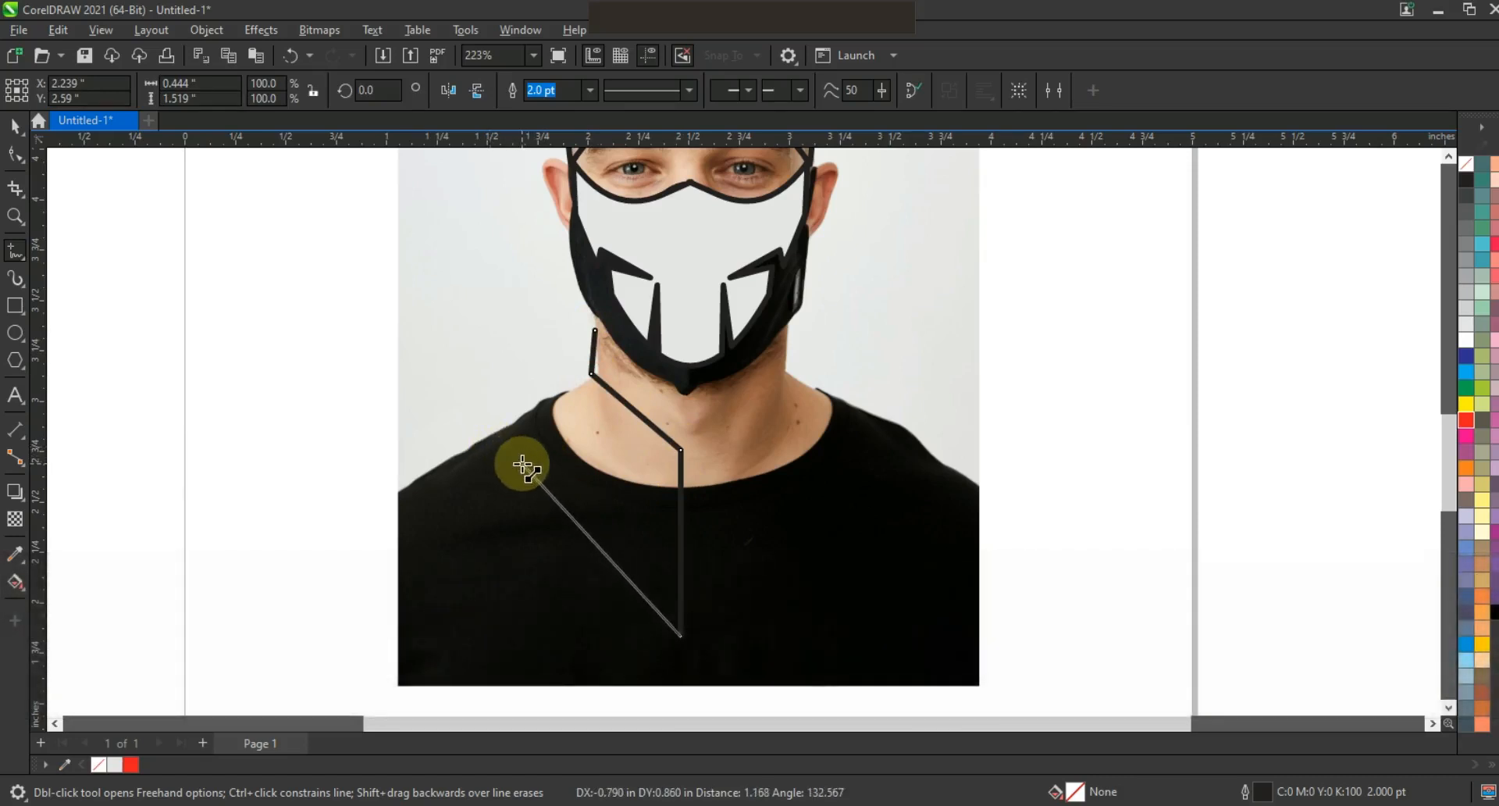
{"action": "left_click", "coordinate": [521, 461]}
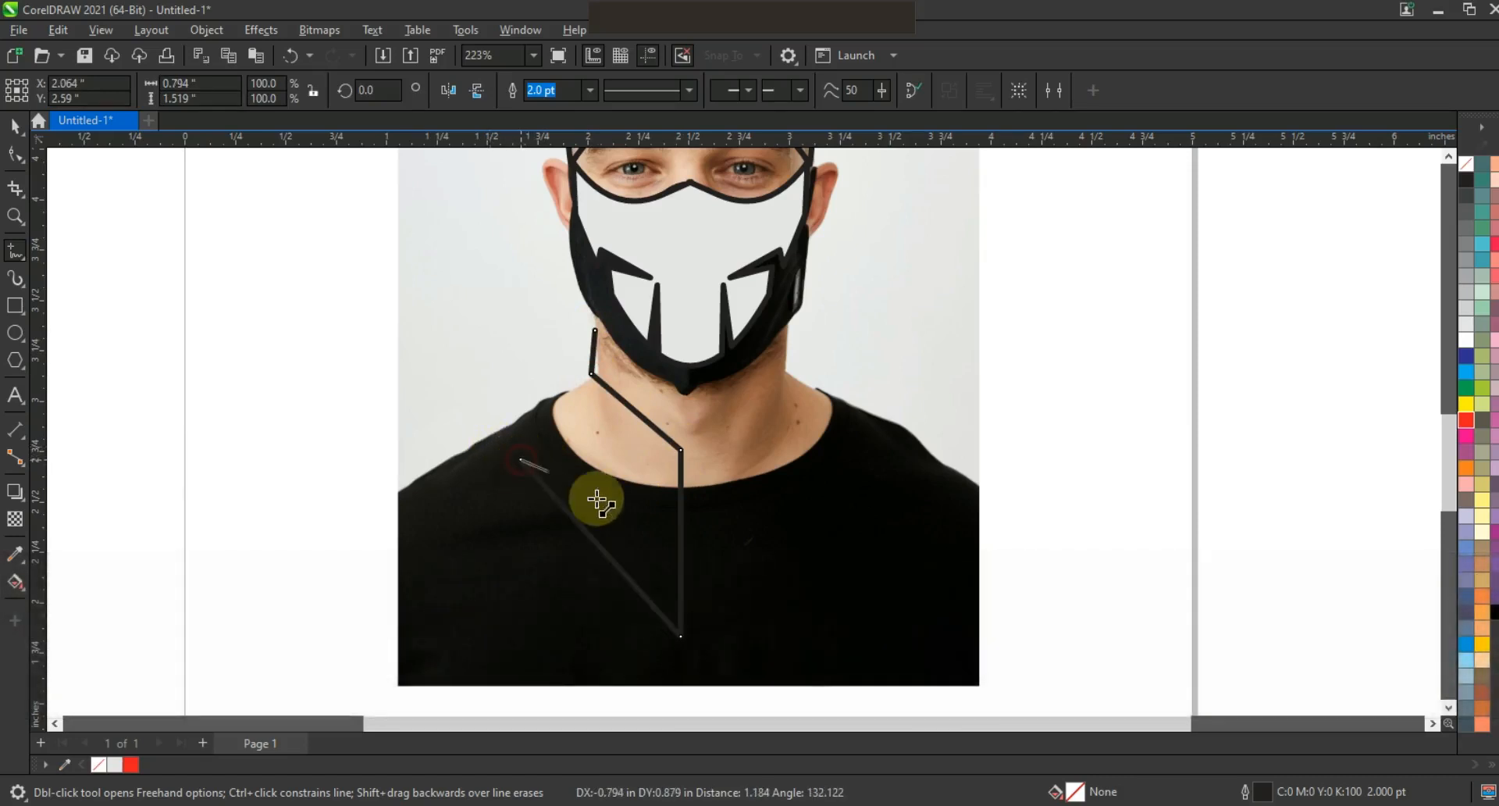
{"action": "left_click", "coordinate": [637, 532]}
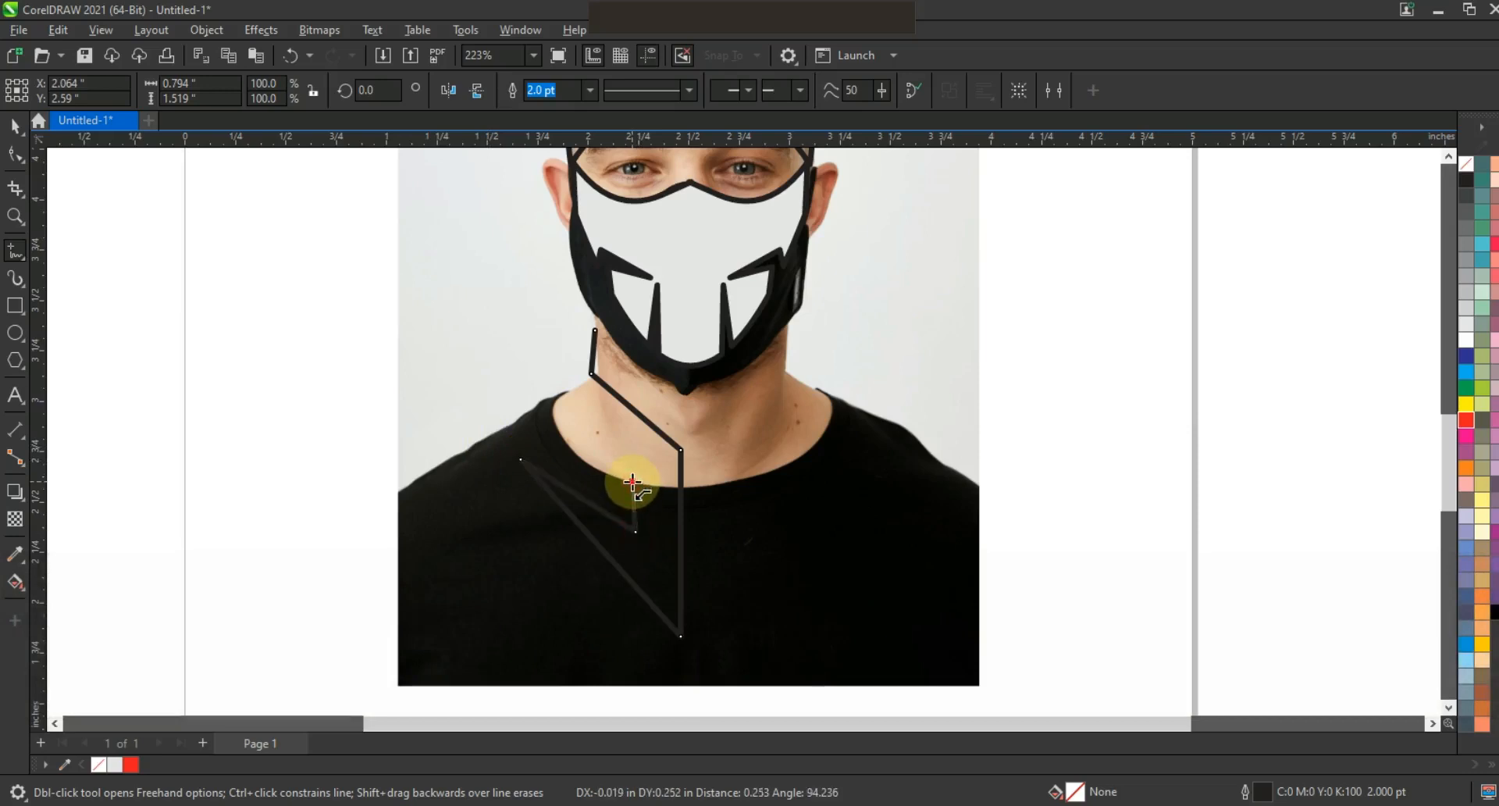
{"action": "left_click", "coordinate": [633, 481]}
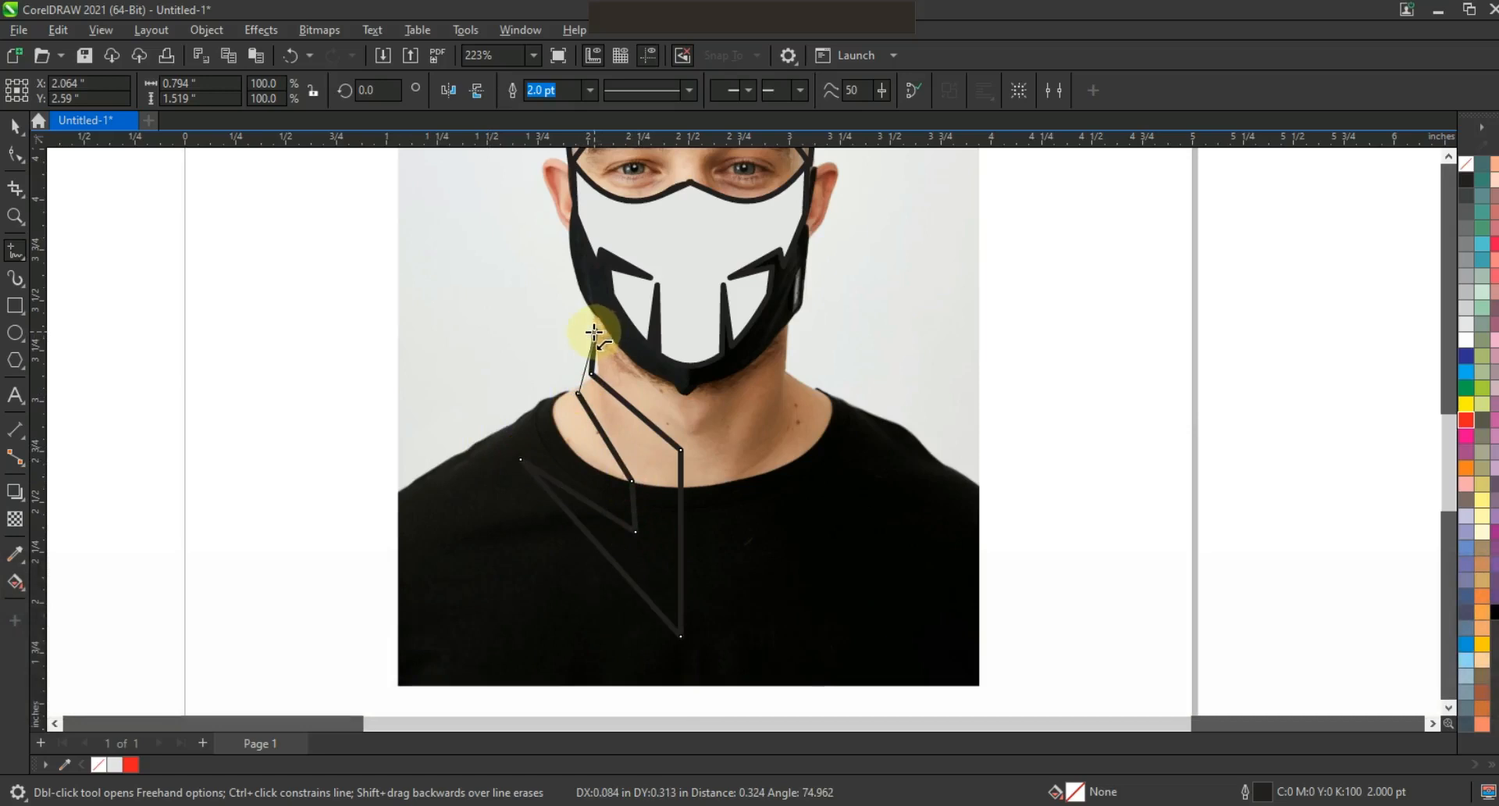
{"action": "left_click", "coordinate": [15, 157]}
{"action": "left_click", "coordinate": [10, 128]}
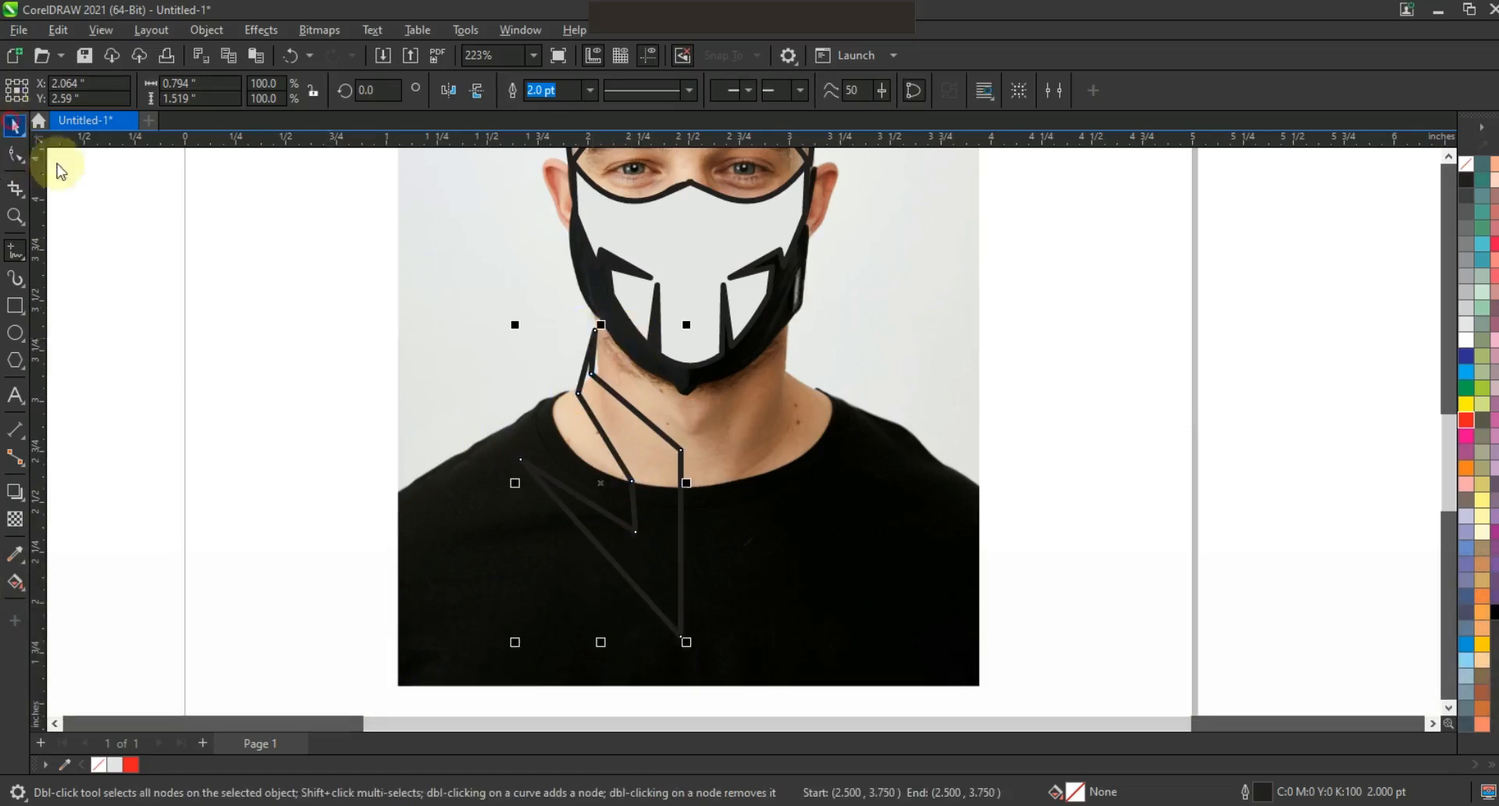
{"action": "left_click", "coordinate": [1466, 244]}
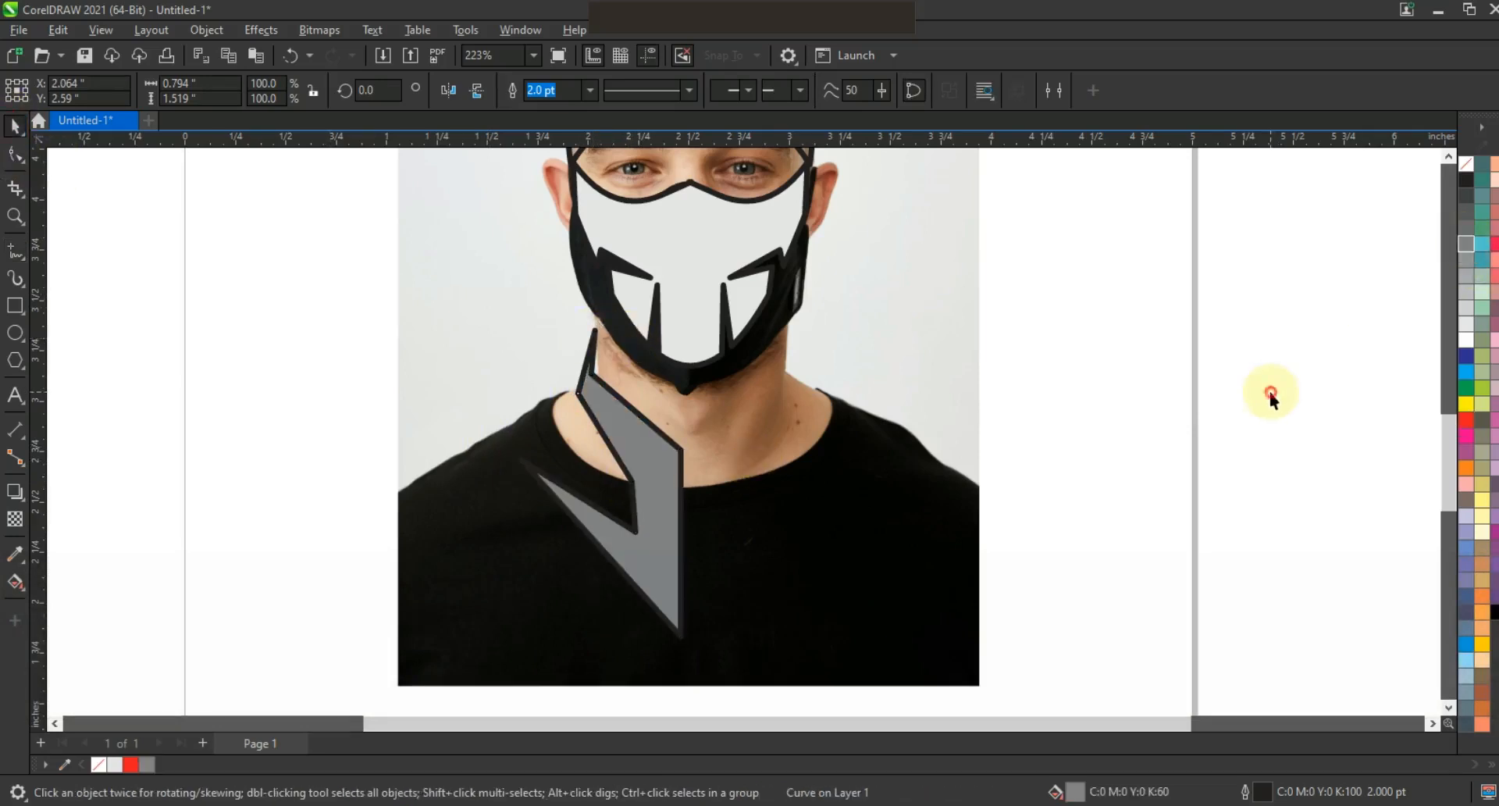
- Mirror a copy of the grey collar piece to the right side of the chest and weld both halves
{"action": "left_click", "coordinate": [637, 514]}
{"action": "left_click_drag", "start_coordinate": [515, 483], "coordinate": [710, 526]}
{"action": "left_click", "coordinate": [643, 456], "text": "shift"}
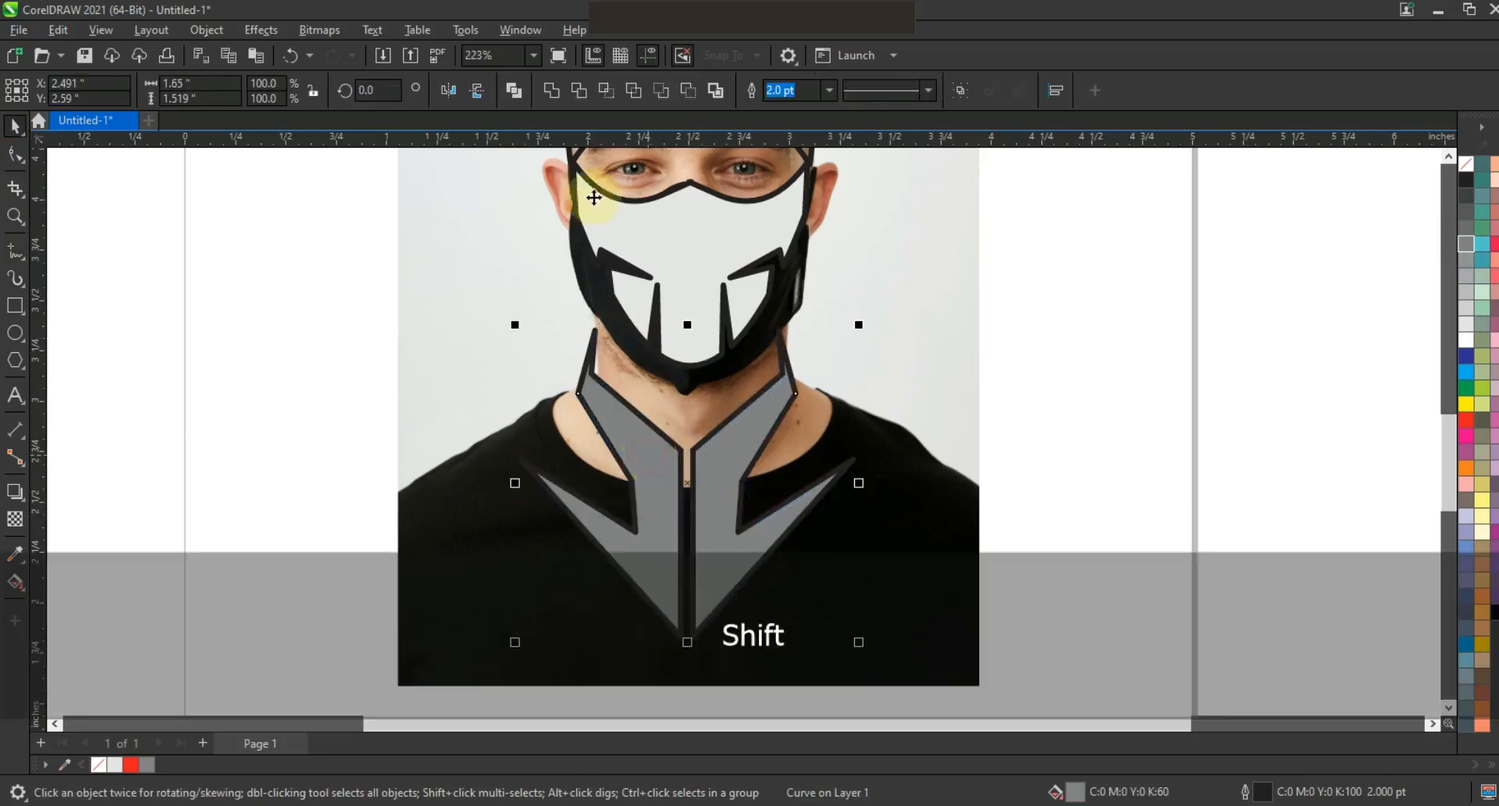
{"action": "left_click", "coordinate": [552, 91]}
{"action": "left_click", "coordinate": [1121, 483]}
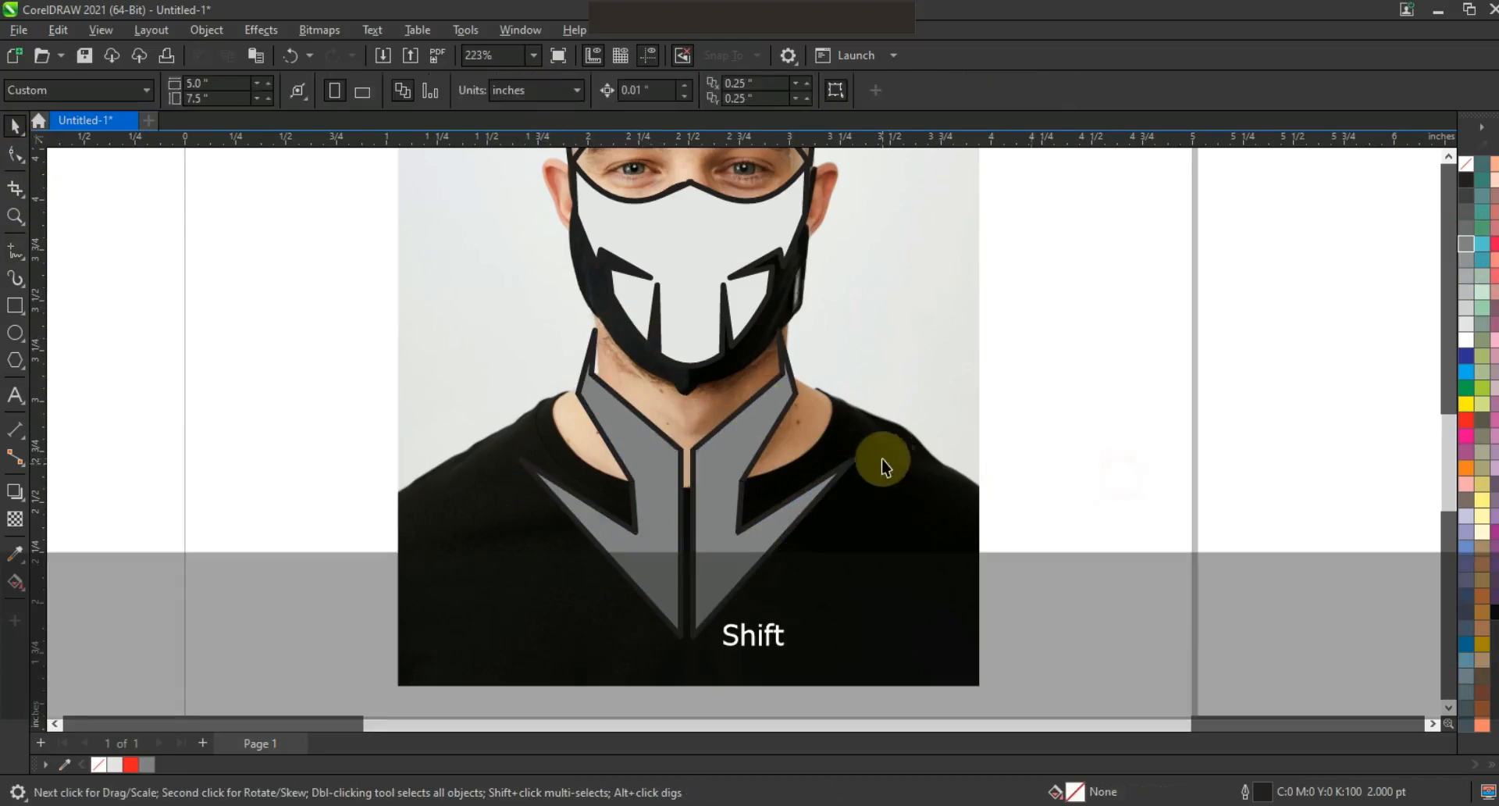
- Draw a closed left shoulder piece about 1.39 × 1.79 in, following the collar's edge, with a pointed notch in its lower part
{"action": "left_click", "coordinate": [15, 250]}
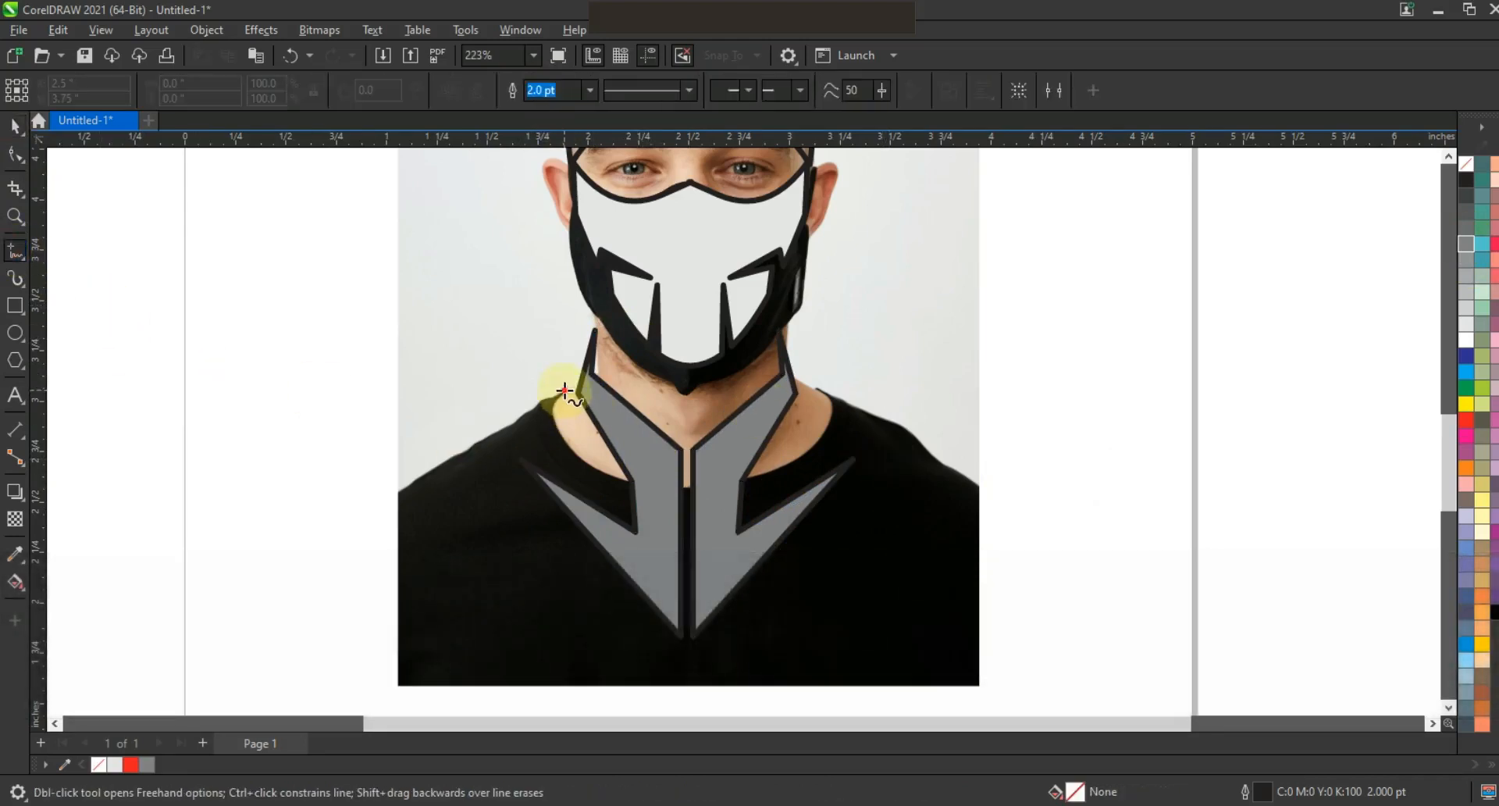
{"action": "left_click", "coordinate": [565, 390]}
{"action": "left_click", "coordinate": [624, 490]}
{"action": "left_click", "coordinate": [622, 489]}
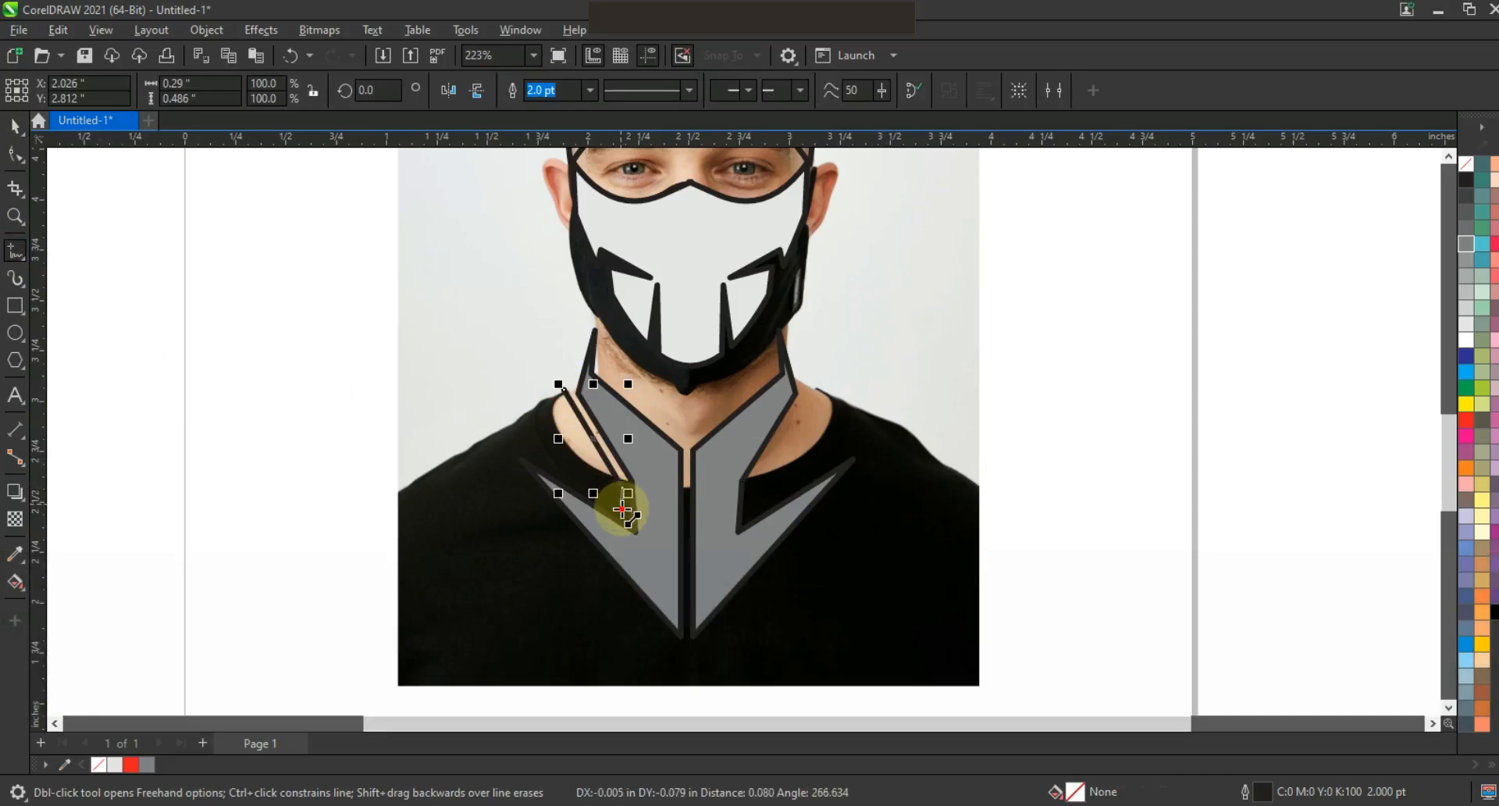
{"action": "left_click", "coordinate": [503, 452]}
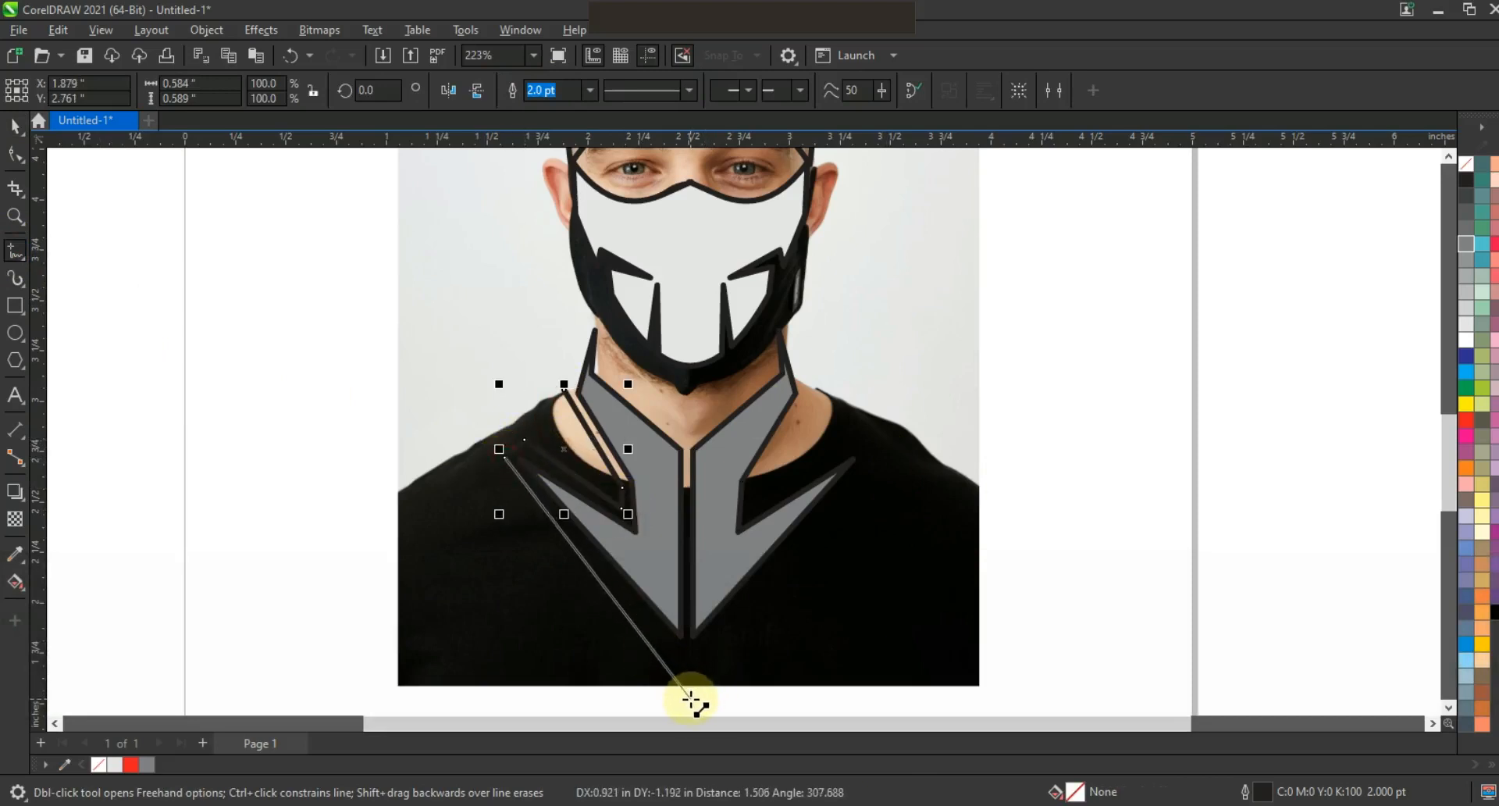
{"action": "left_click", "coordinate": [676, 649]}
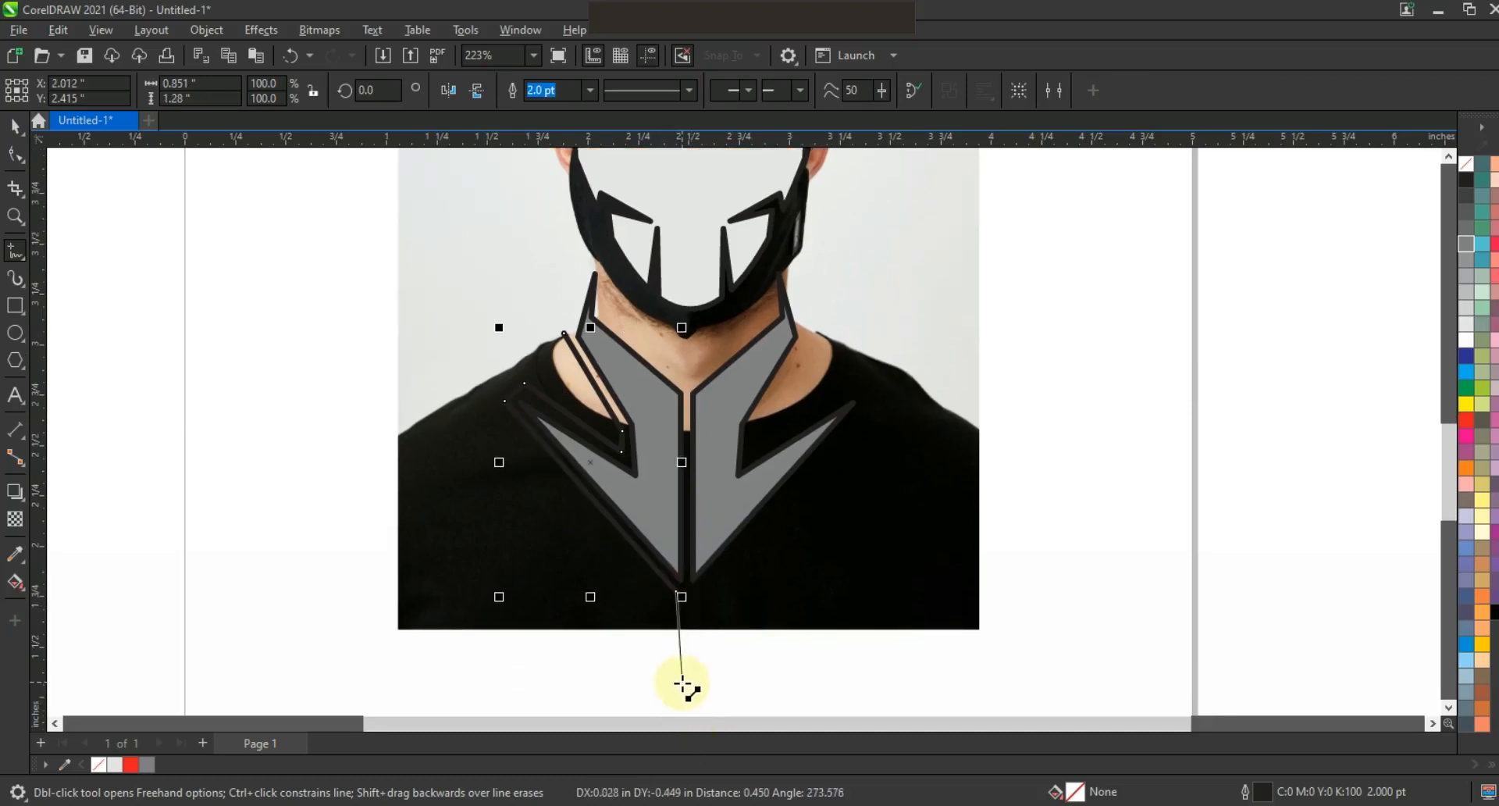
{"action": "left_click", "coordinate": [682, 693]}
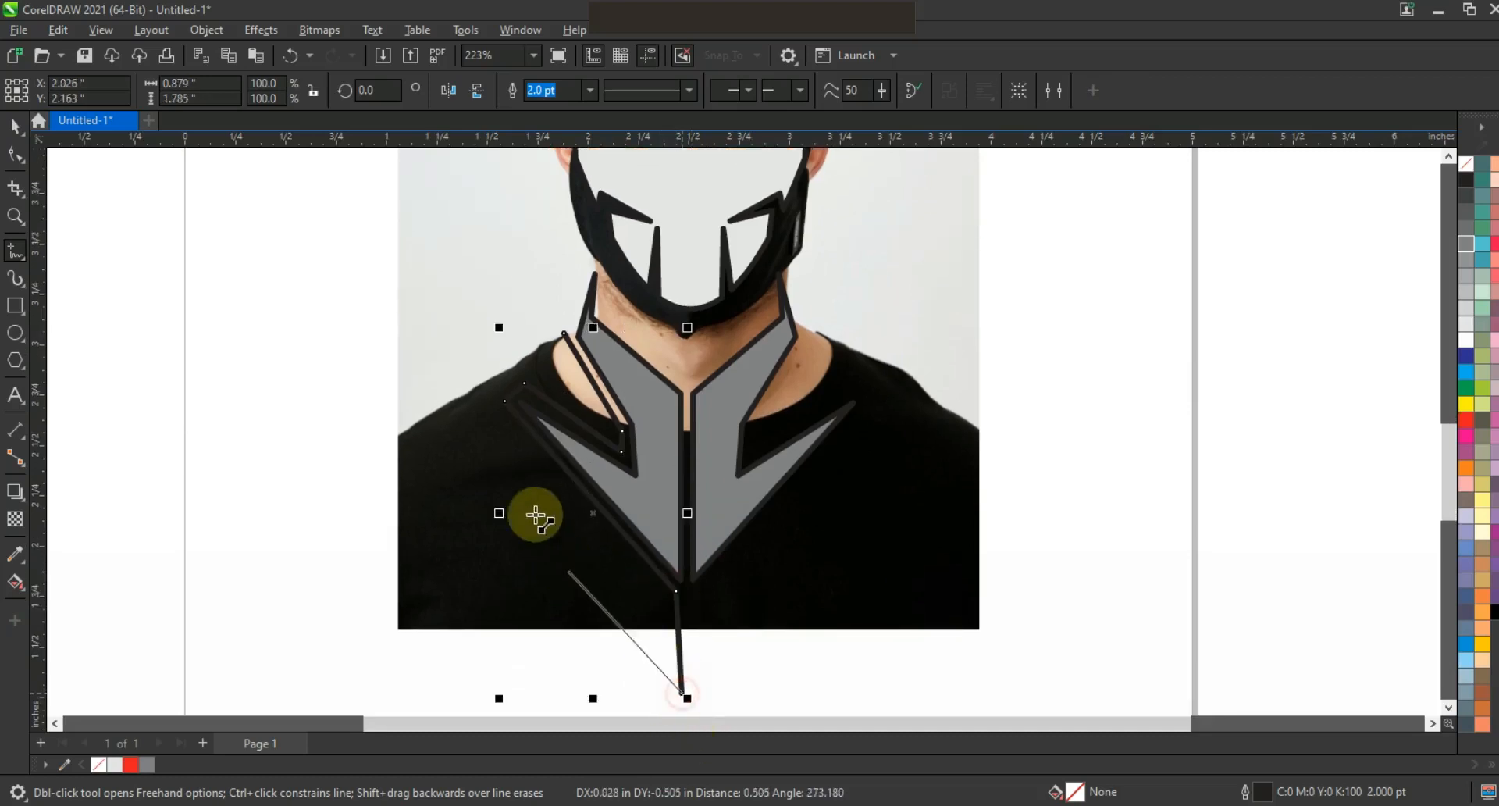
{"action": "left_click", "coordinate": [488, 471]}
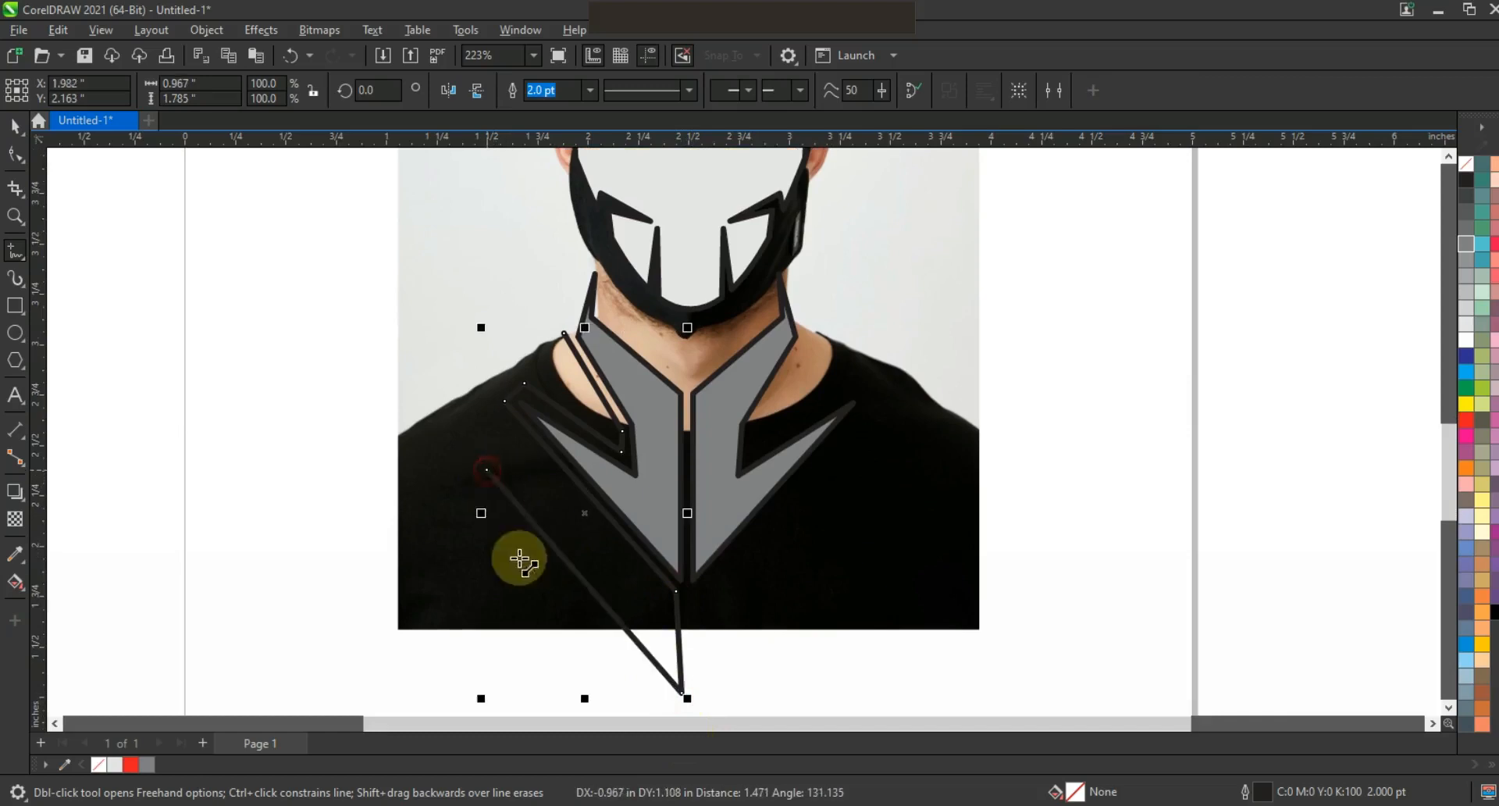
{"action": "left_click", "coordinate": [596, 666]}
{"action": "left_click", "coordinate": [401, 437]}
{"action": "left_click", "coordinate": [564, 333]}
- Bend the left shoulder piece's outer edge and both sides of its pointed notch into curves, and slightly curve its neck edge
{"action": "key", "text": "F10"}
{"action": "left_click_drag", "start_coordinate": [630, 628], "coordinate": [736, 719]}
{"action": "mouse_move", "coordinate": [479, 486]}
{"action": "left_mouse_down"}
{"action": "mouse_move", "coordinate": [460, 519]}
{"action": "mouse_move", "coordinate": [544, 534]}
{"action": "mouse_move", "coordinate": [531, 527]}
{"action": "left_mouse_up"}
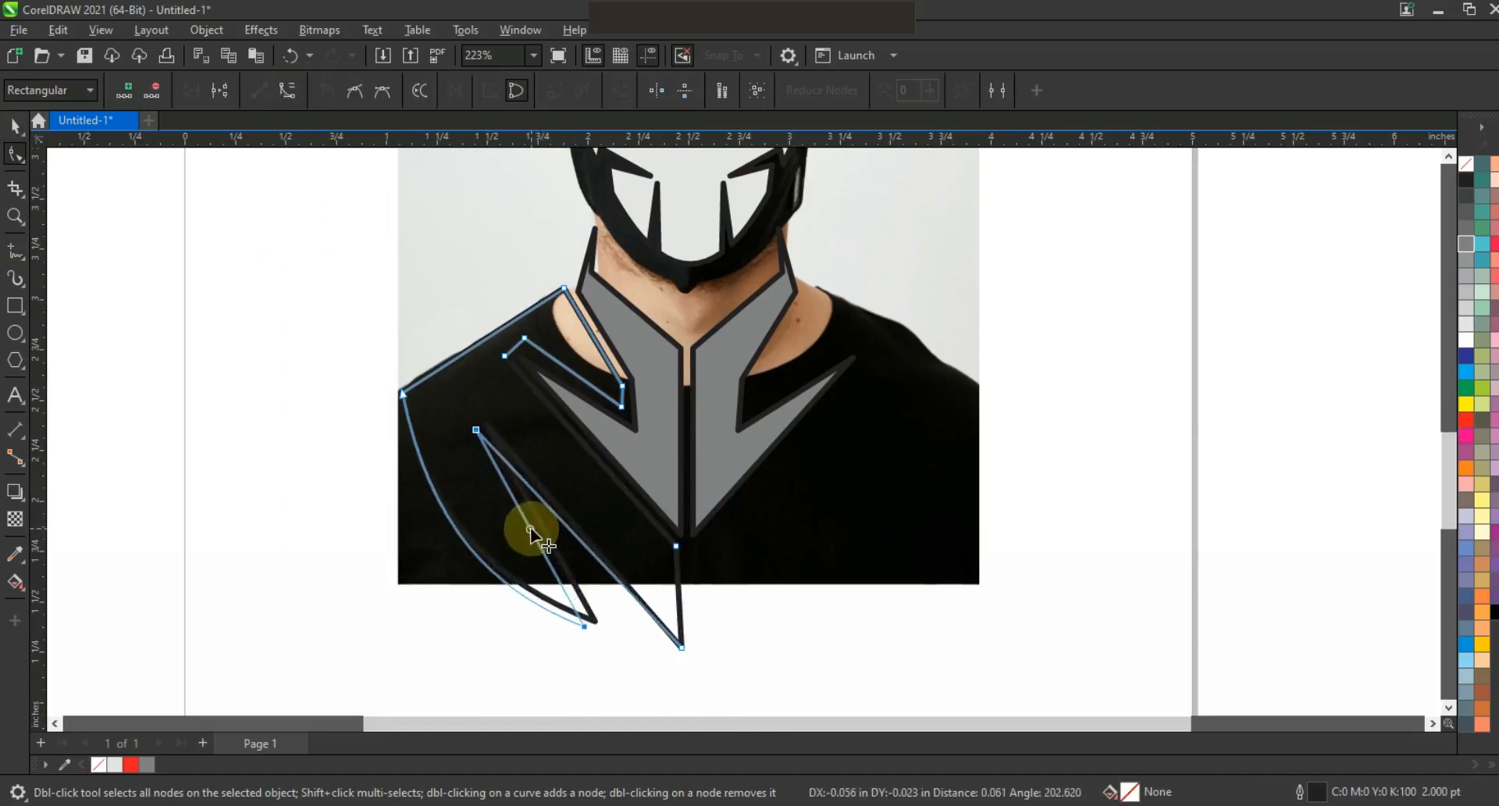
{"action": "key", "text": "ctrl+z"}
{"action": "left_click_drag", "start_coordinate": [336, 274], "coordinate": [726, 672]}
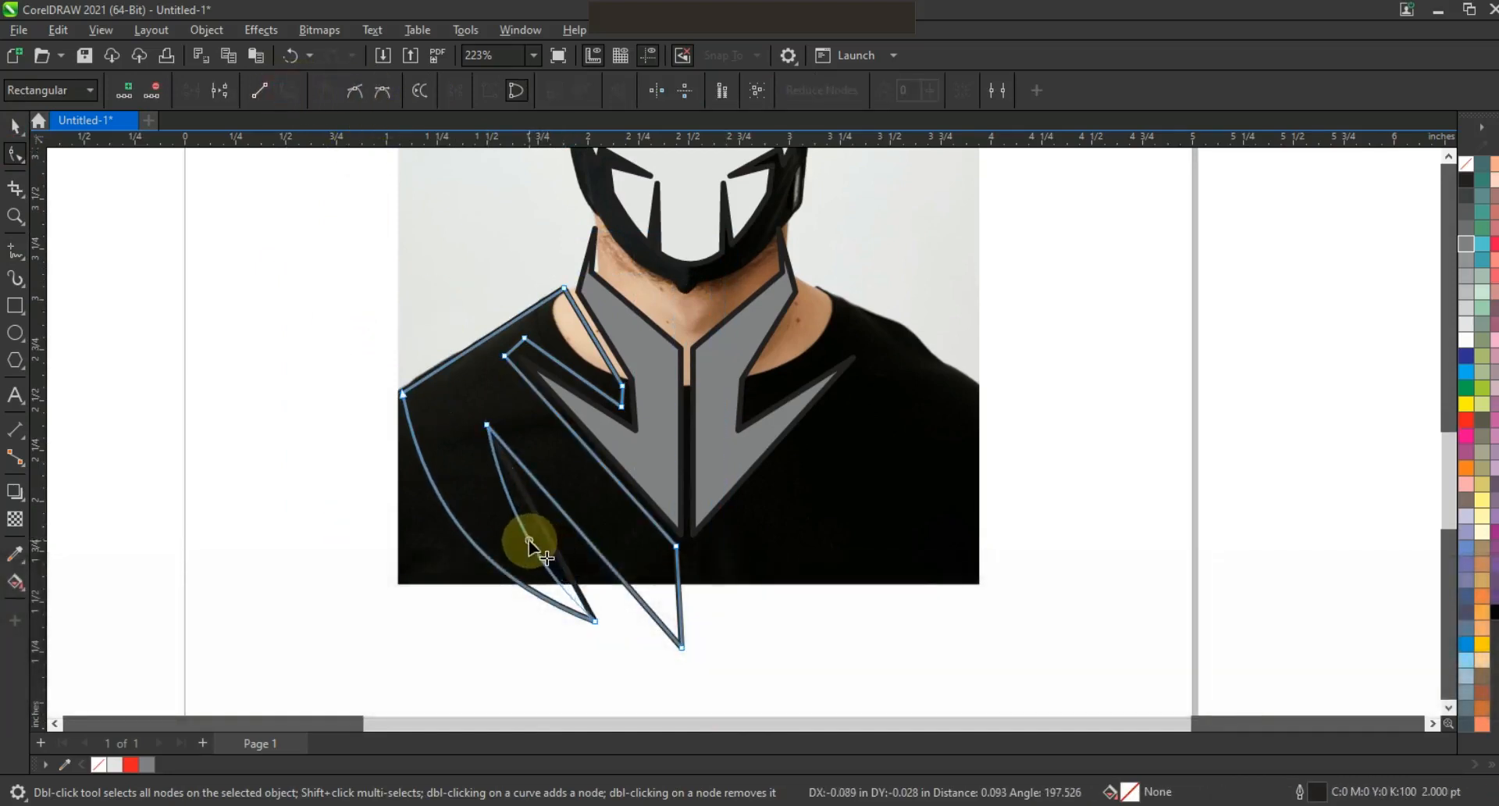
{"action": "left_click_drag", "start_coordinate": [572, 523], "coordinate": [556, 535]}
{"action": "left_click_drag", "start_coordinate": [607, 469], "coordinate": [595, 480]}
{"action": "key", "text": "ctrl+z"}
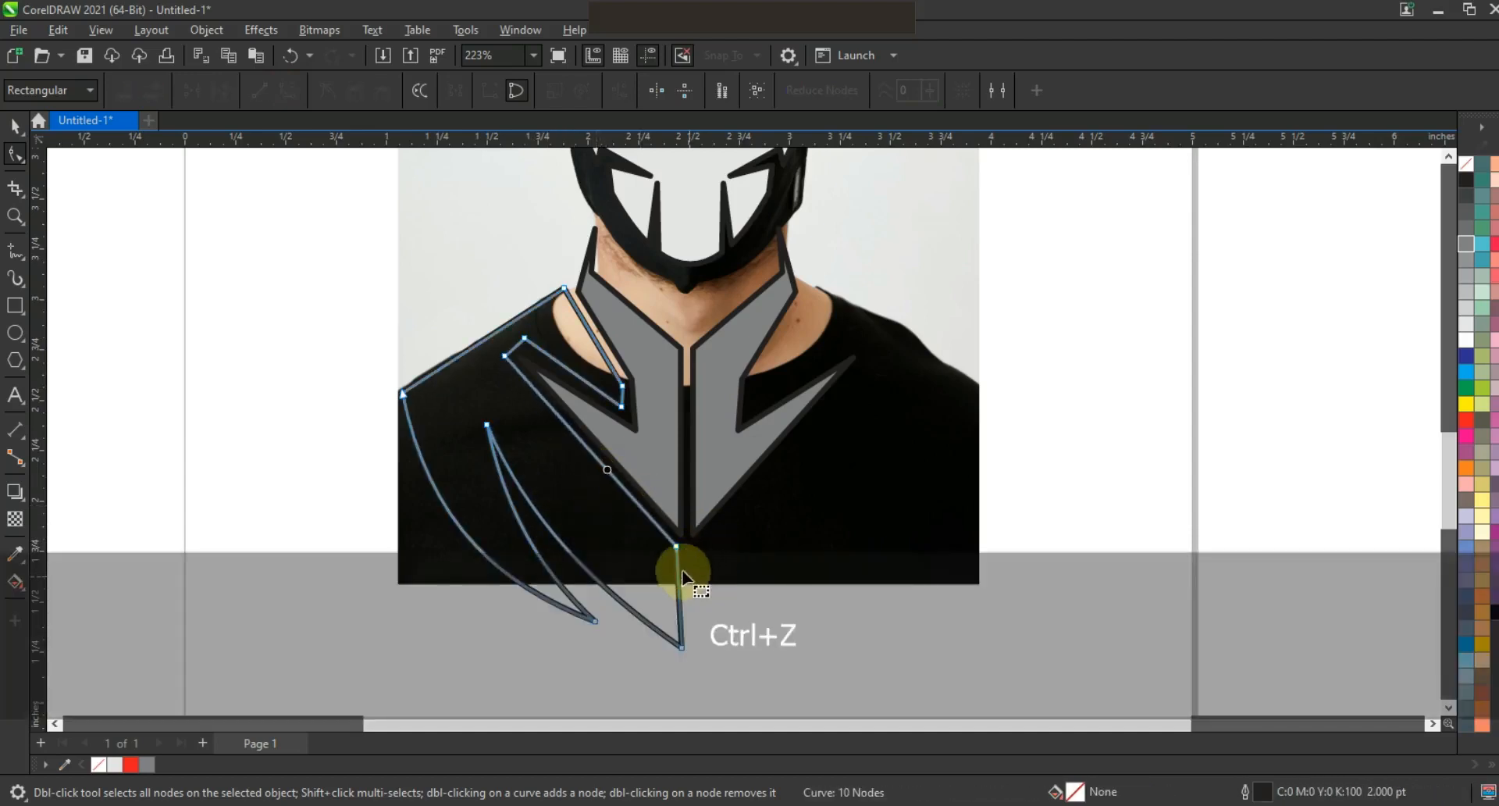
{"action": "left_click", "coordinate": [593, 340]}
{"action": "left_click_drag", "start_coordinate": [594, 341], "coordinate": [589, 342]}
{"action": "left_click", "coordinate": [314, 285]}
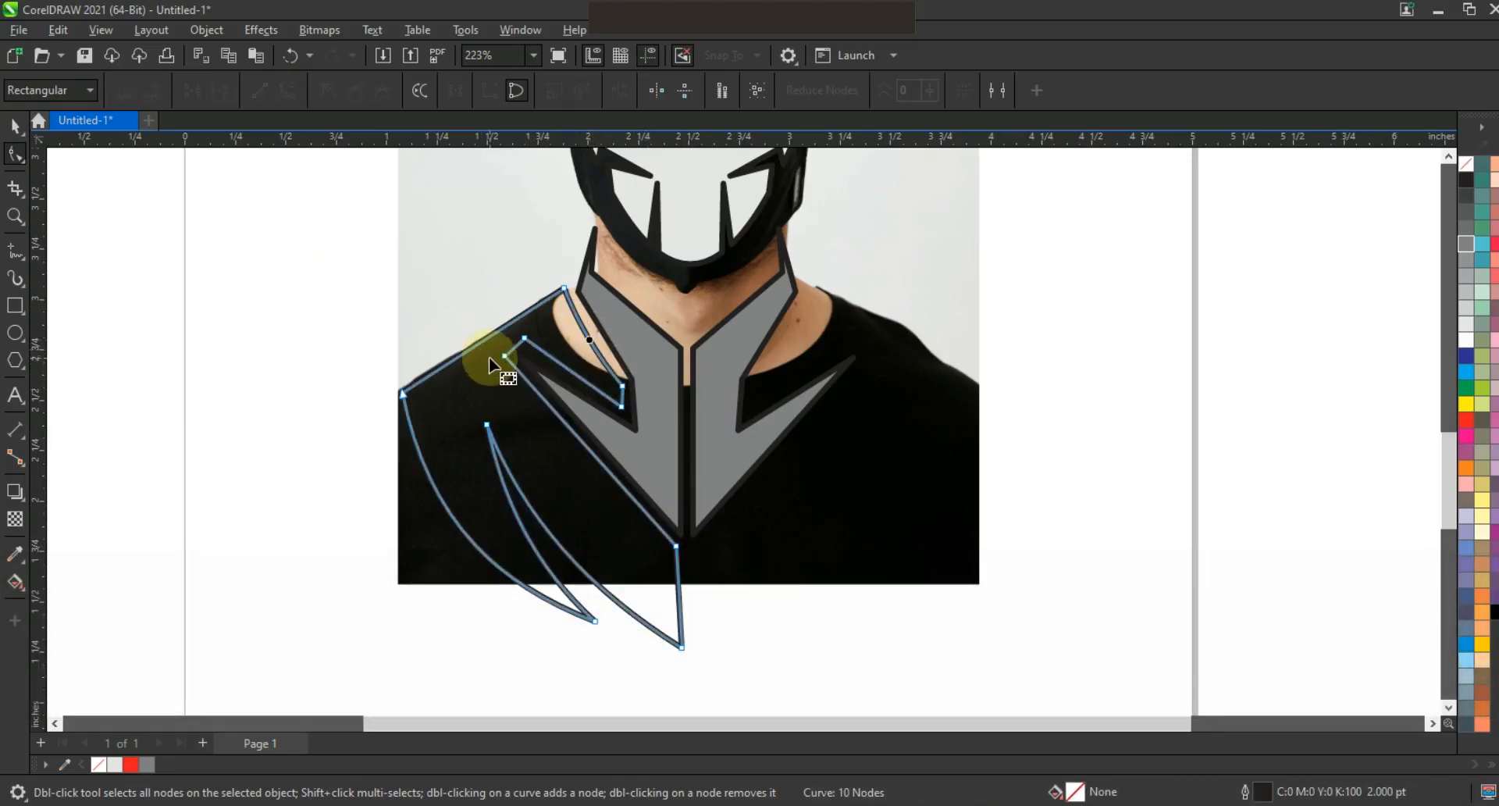
- Fill the left shoulder piece grey (K60) and mirror a copy of it onto the right shoulder
{"action": "left_click", "coordinate": [15, 125]}
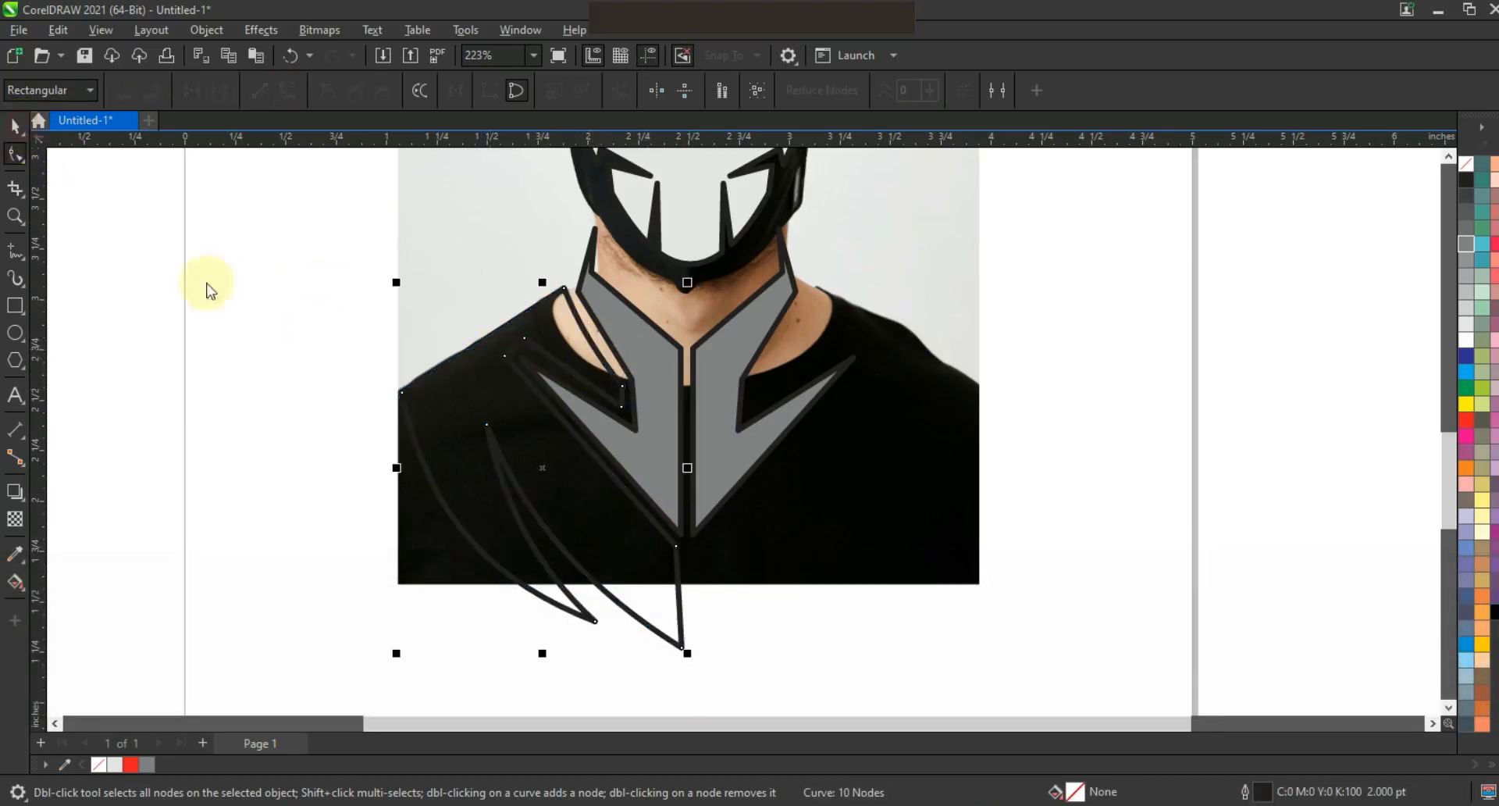
{"action": "left_click", "coordinate": [1466, 242]}
{"action": "left_click_drag", "start_coordinate": [396, 469], "coordinate": [802, 495]}
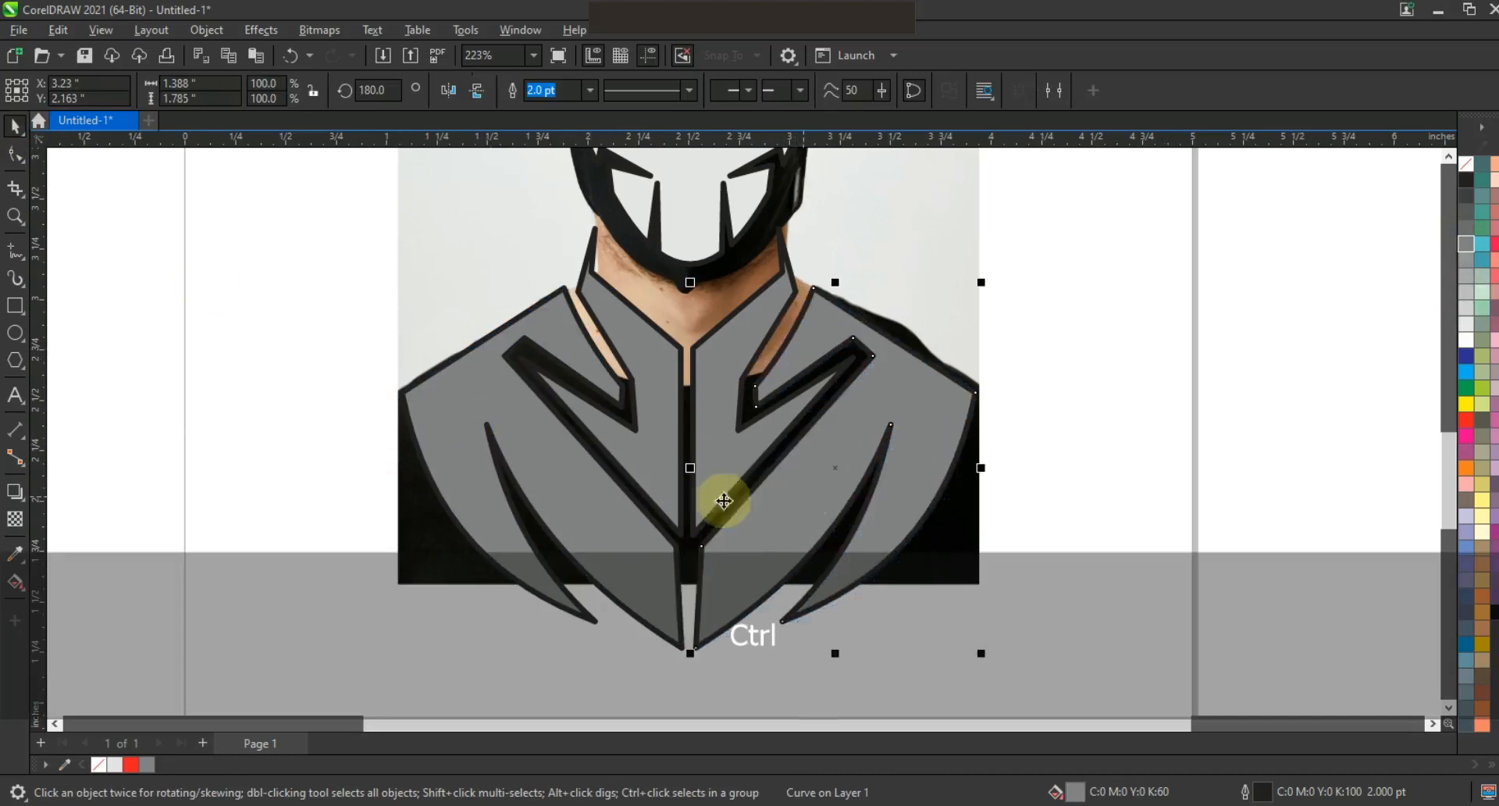
- Weld the two shoulder pieces and centre the result horizontally on the lower face piece
{"action": "left_click", "coordinate": [585, 513], "text": "shift"}
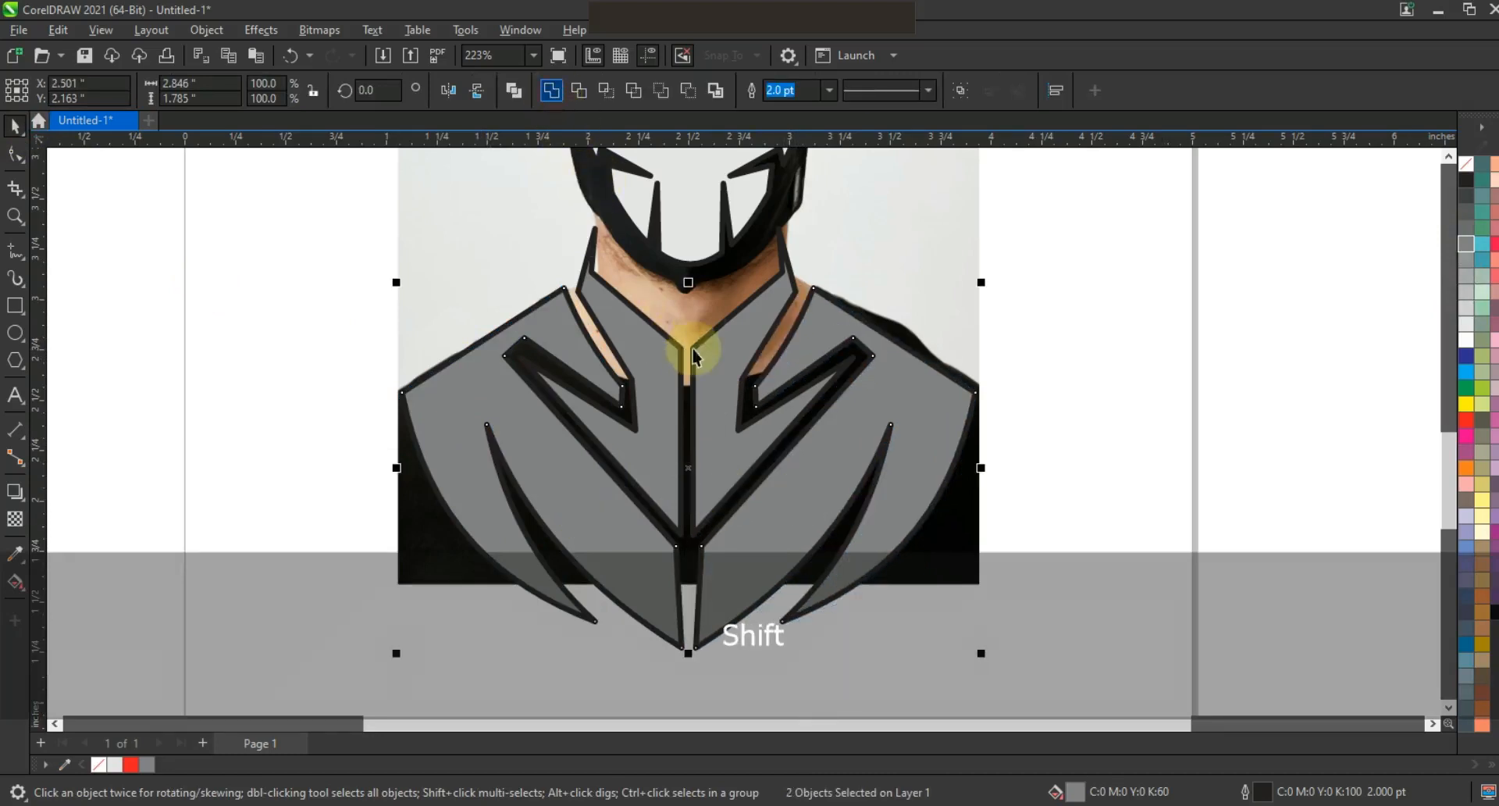
{"action": "left_click", "coordinate": [704, 260], "text": "shift"}
{"action": "key", "text": "c"}
{"action": "left_click", "coordinate": [1051, 406]}
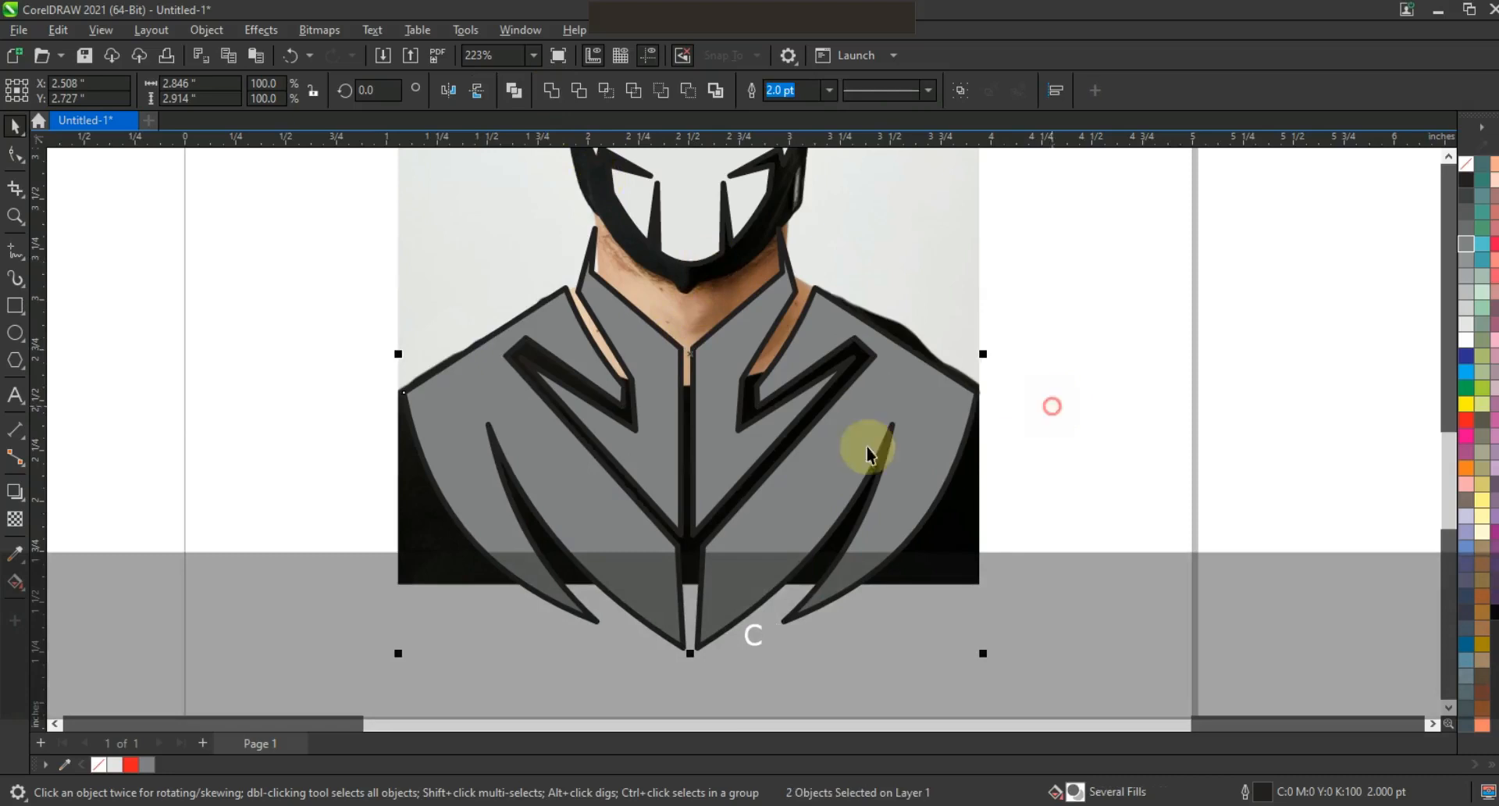
- Move the man's photo out from under the traced design to the empty area left of it
{"action": "key", "text": "F3"}
{"action": "left_click_drag", "start_coordinate": [887, 517], "coordinate": [518, 502]}
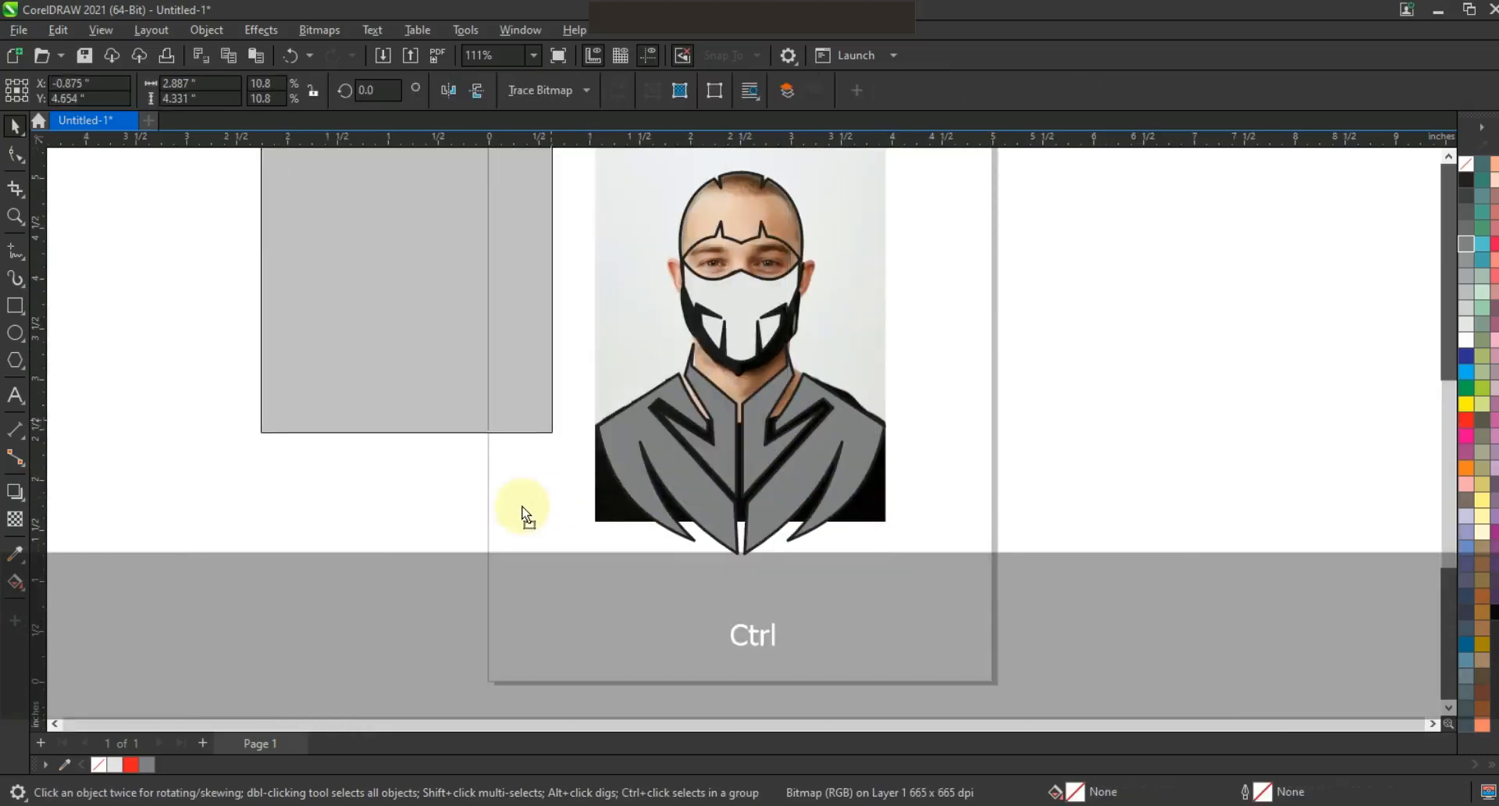
{"action": "key", "text": "ctrl+z"}
{"action": "left_click_drag", "start_coordinate": [876, 339], "coordinate": [485, 343]}
- Place a copy of all four traced pieces directly to the right of the original design
{"action": "left_click", "coordinate": [544, 160]}
{"action": "left_click_drag", "start_coordinate": [792, 493], "coordinate": [911, 566]}
{"action": "left_click_drag", "start_coordinate": [737, 449], "coordinate": [1035, 449]}
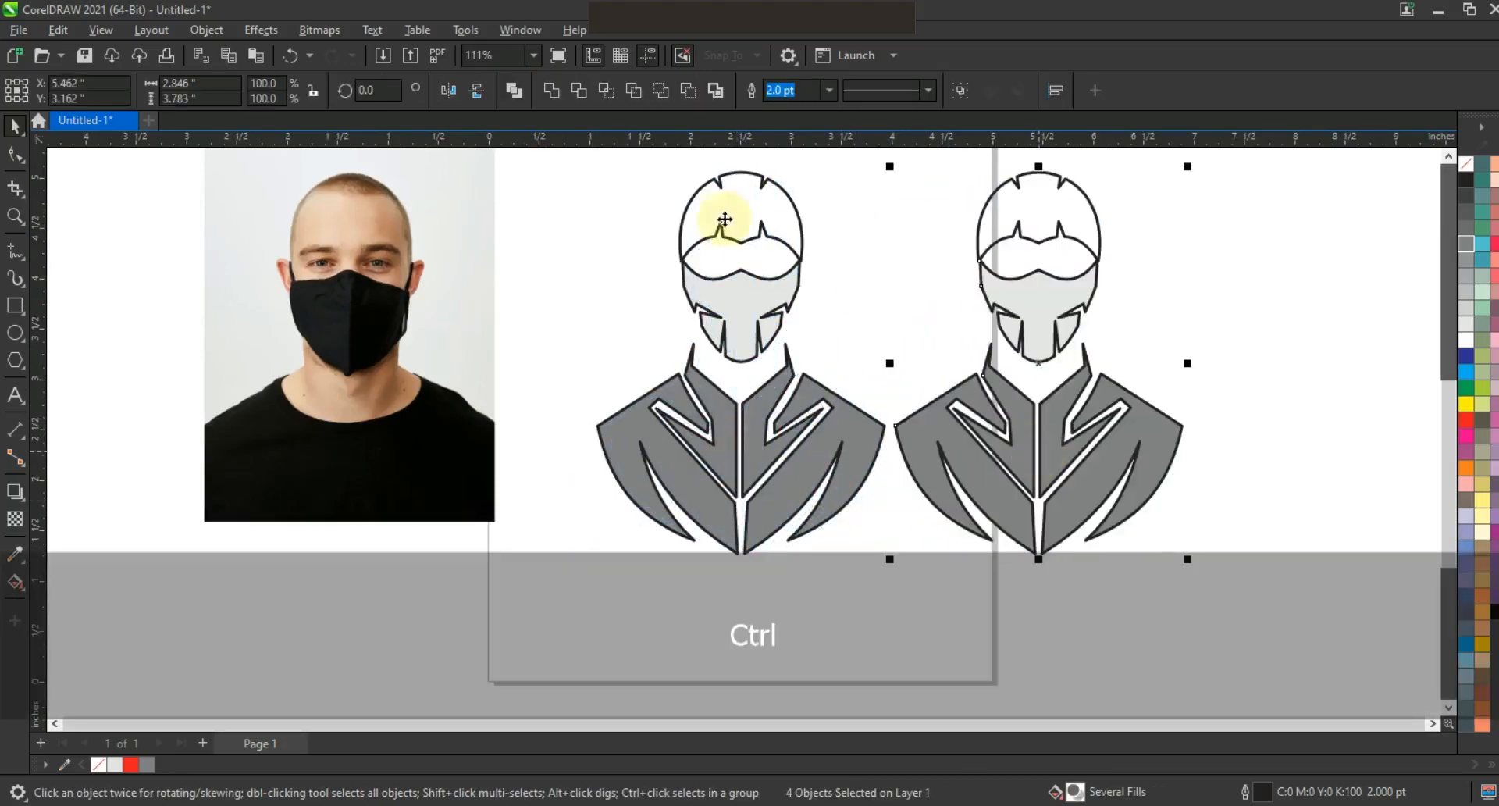
- Weld the copied pieces into a single curve and set its outline width to 4.0 pt
{"action": "left_click", "coordinate": [554, 93]}
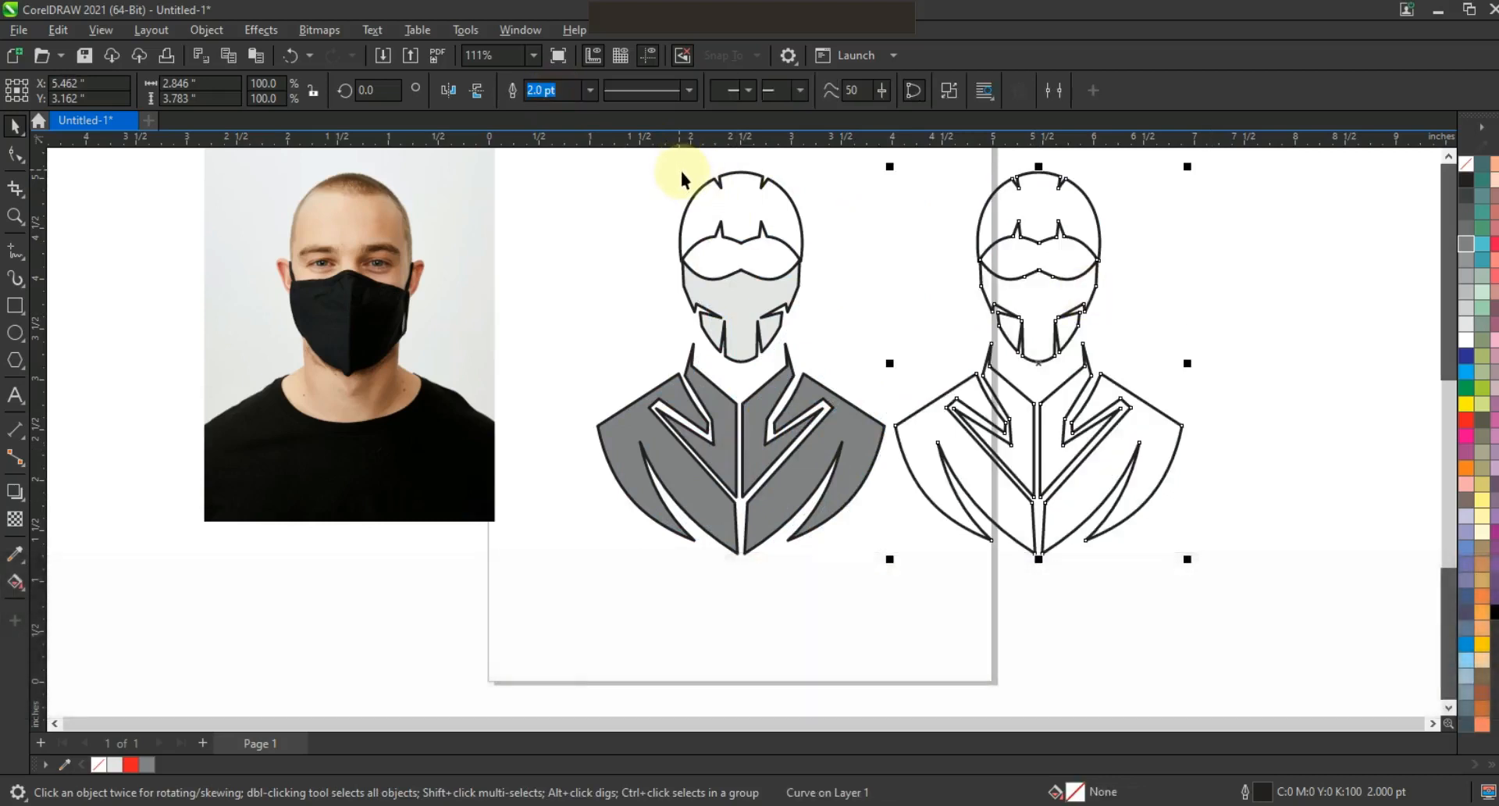
{"action": "left_click", "coordinate": [589, 90]}
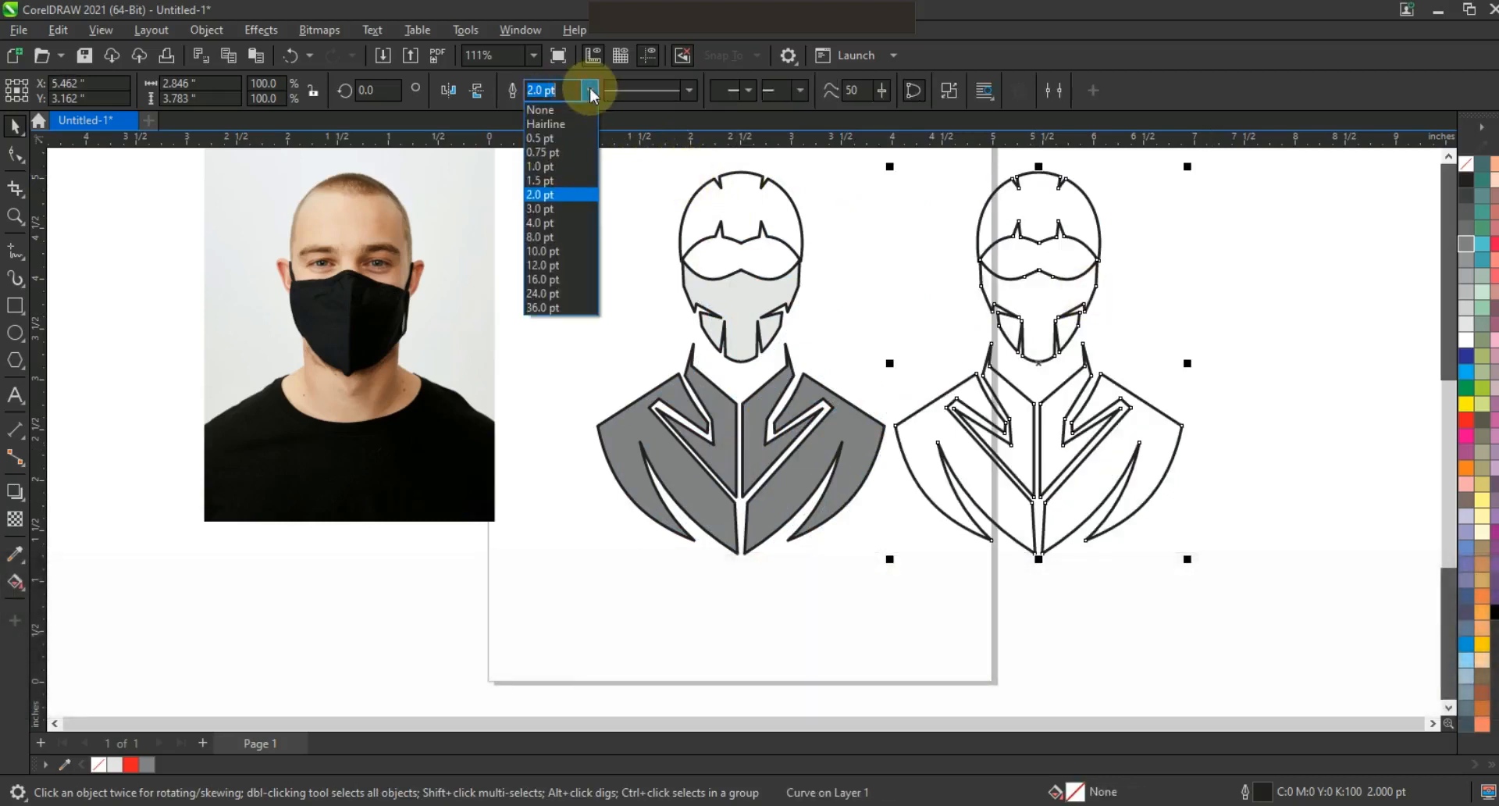
{"action": "left_click", "coordinate": [552, 225]}
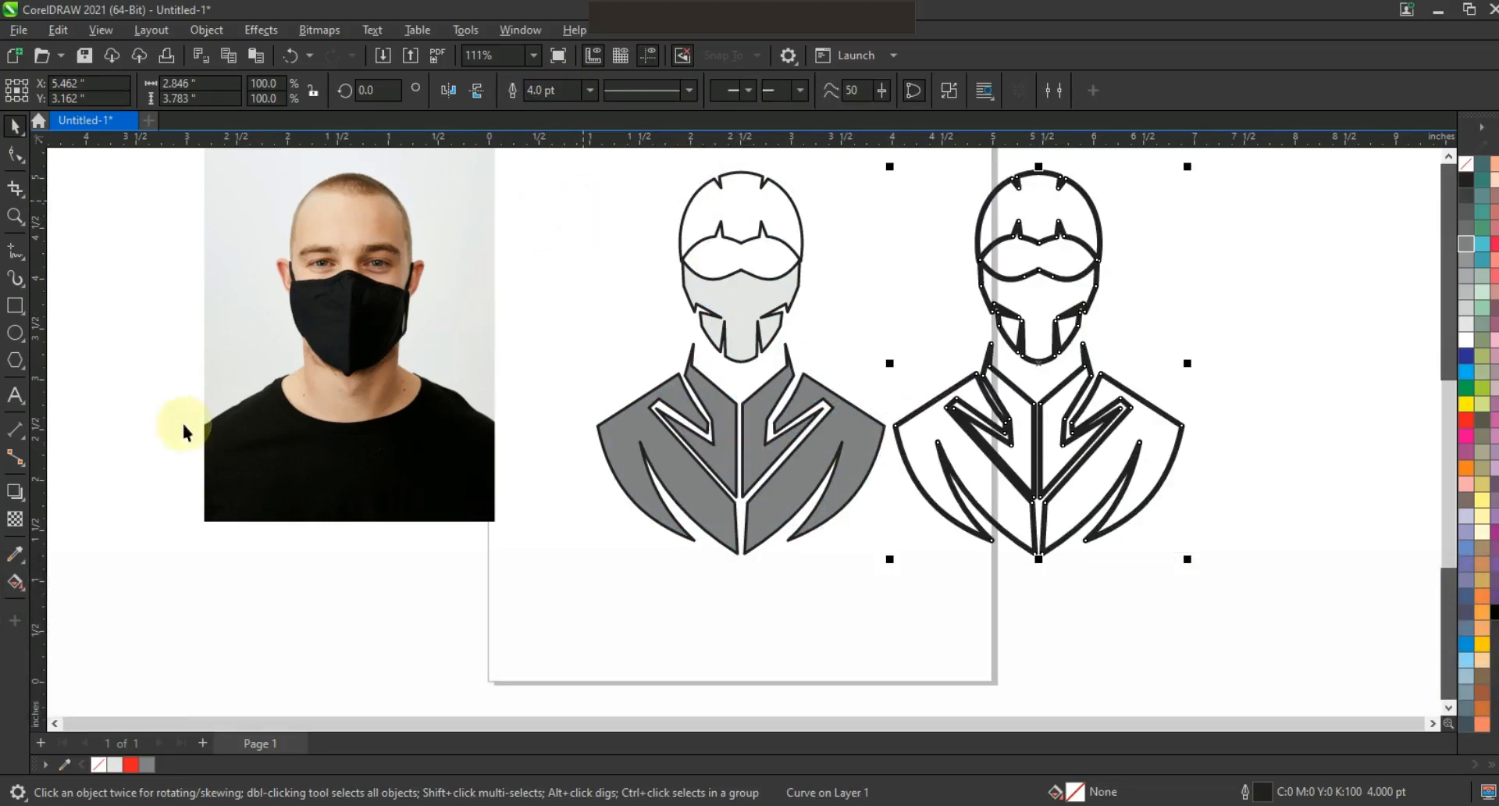
- Add a one-step outer contour with a 0.081 inch offset around the welded copy
{"action": "left_click", "coordinate": [20, 501]}
{"action": "left_click", "coordinate": [68, 513]}
{"action": "left_click_drag", "start_coordinate": [1113, 365], "coordinate": [1118, 382]}
{"action": "left_click_drag", "start_coordinate": [1171, 311], "coordinate": [1190, 314]}
- Break the contour apart from the welded copy and delete the original welded curve inside it
{"action": "left_click", "coordinate": [14, 125]}
{"action": "left_click", "coordinate": [206, 29]}
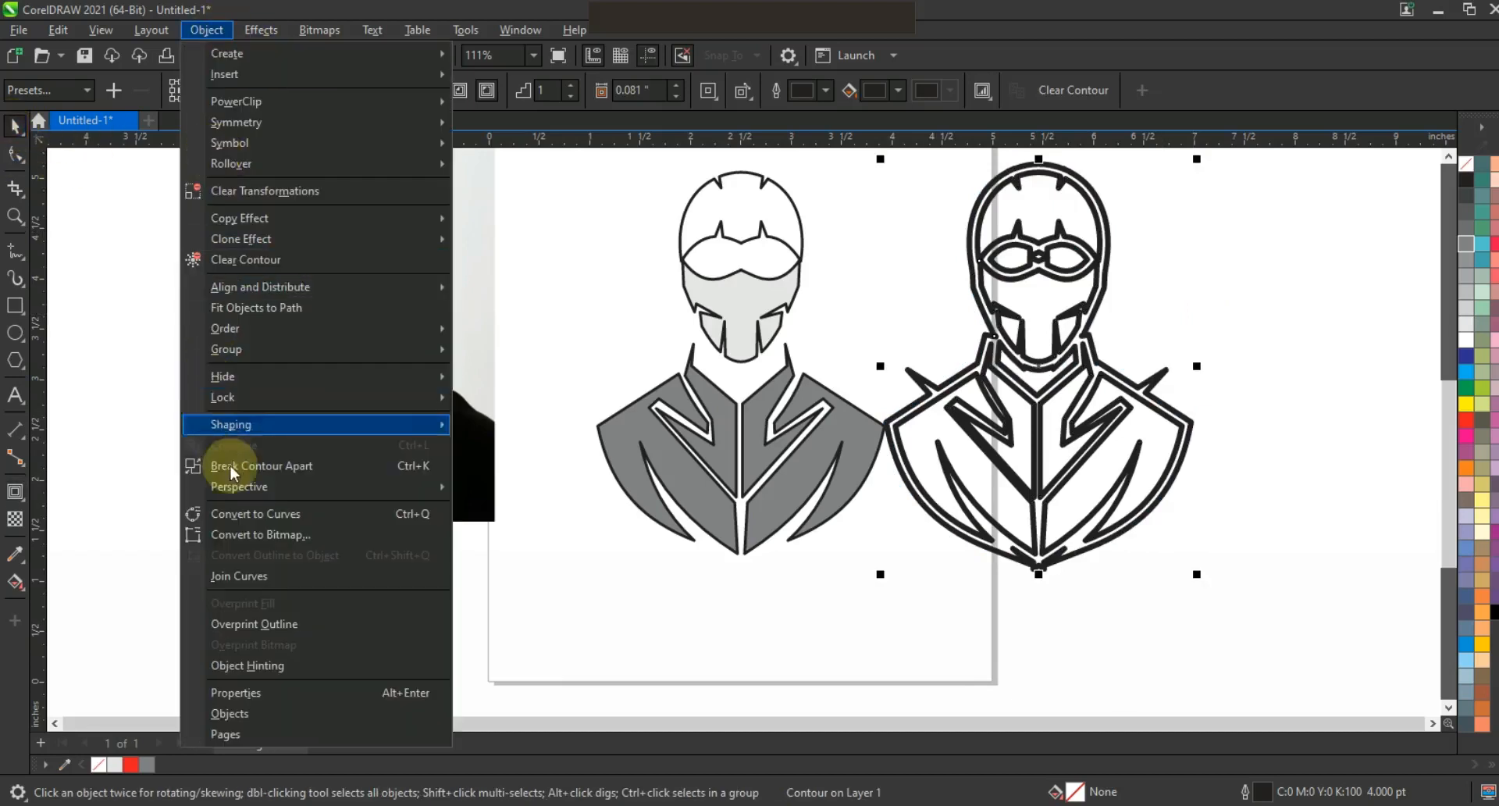
{"action": "left_click", "coordinate": [218, 468]}
{"action": "left_click", "coordinate": [131, 433]}
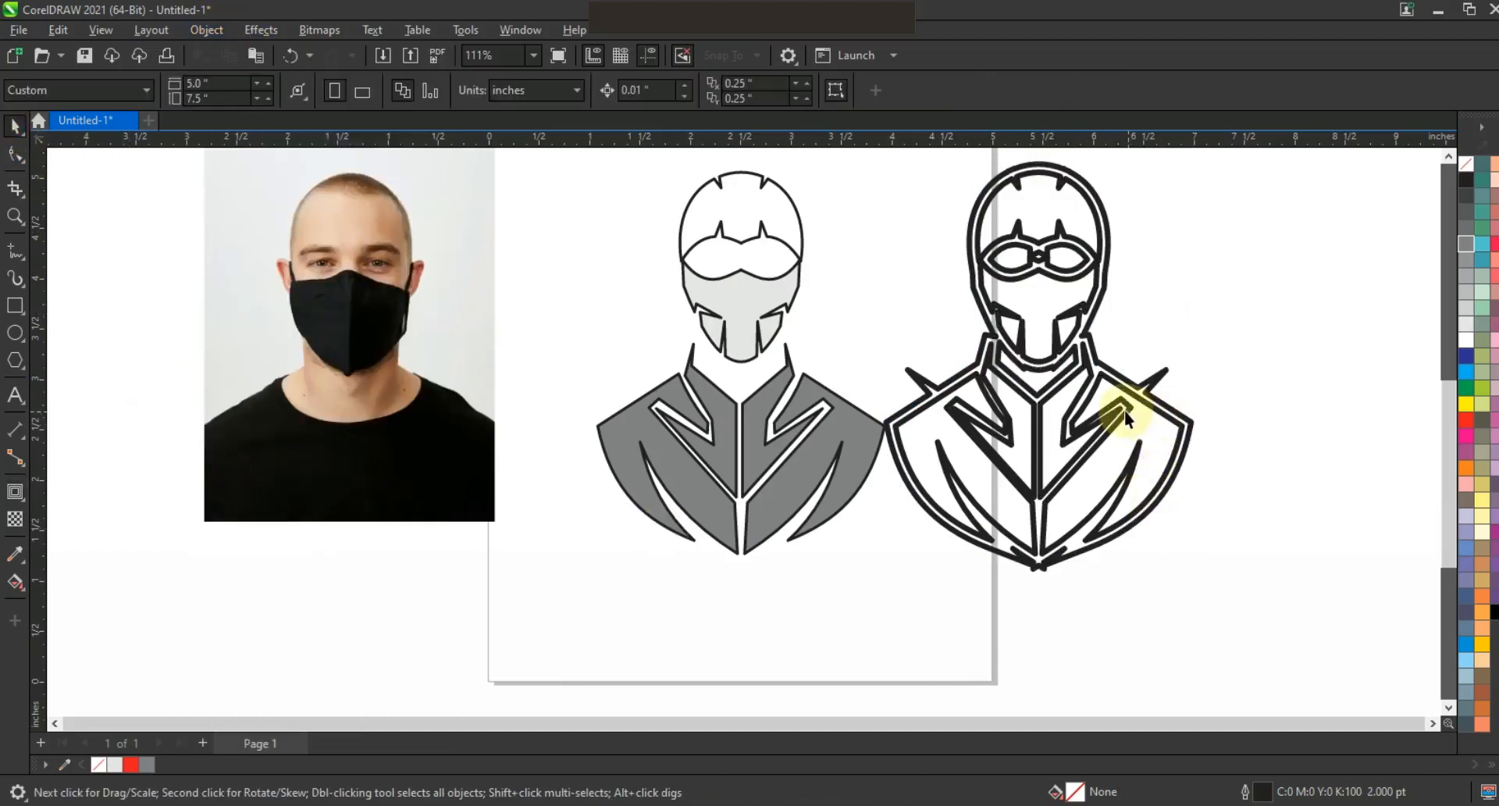
{"action": "left_click", "coordinate": [1125, 410]}
{"action": "key", "text": "Delete"}
- Break the remaining contour curve apart and delete the inner collar and eye shapes, keeping only the outer silhouette
{"action": "left_click", "coordinate": [1153, 399]}
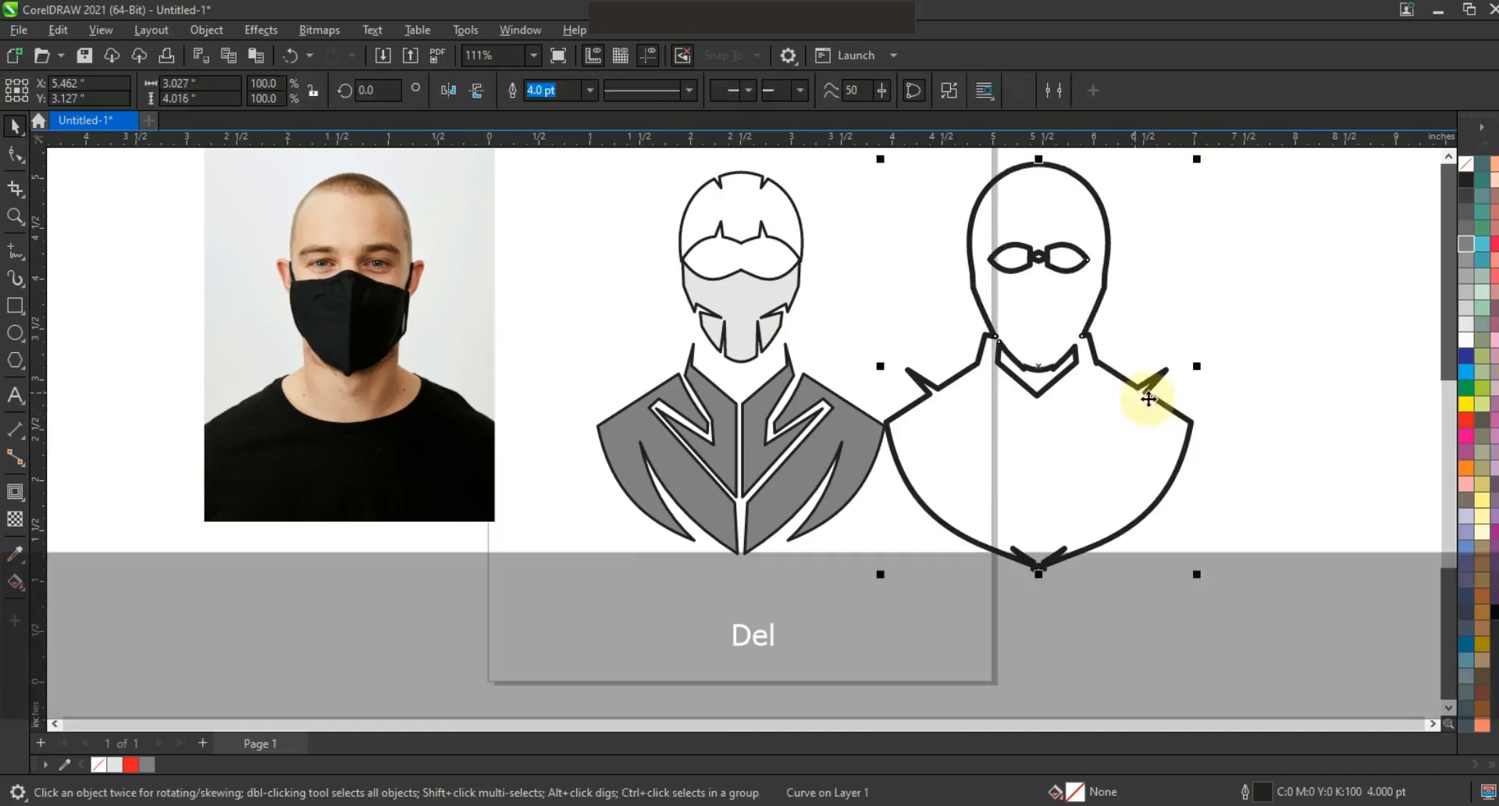
{"action": "left_click", "coordinate": [951, 90]}
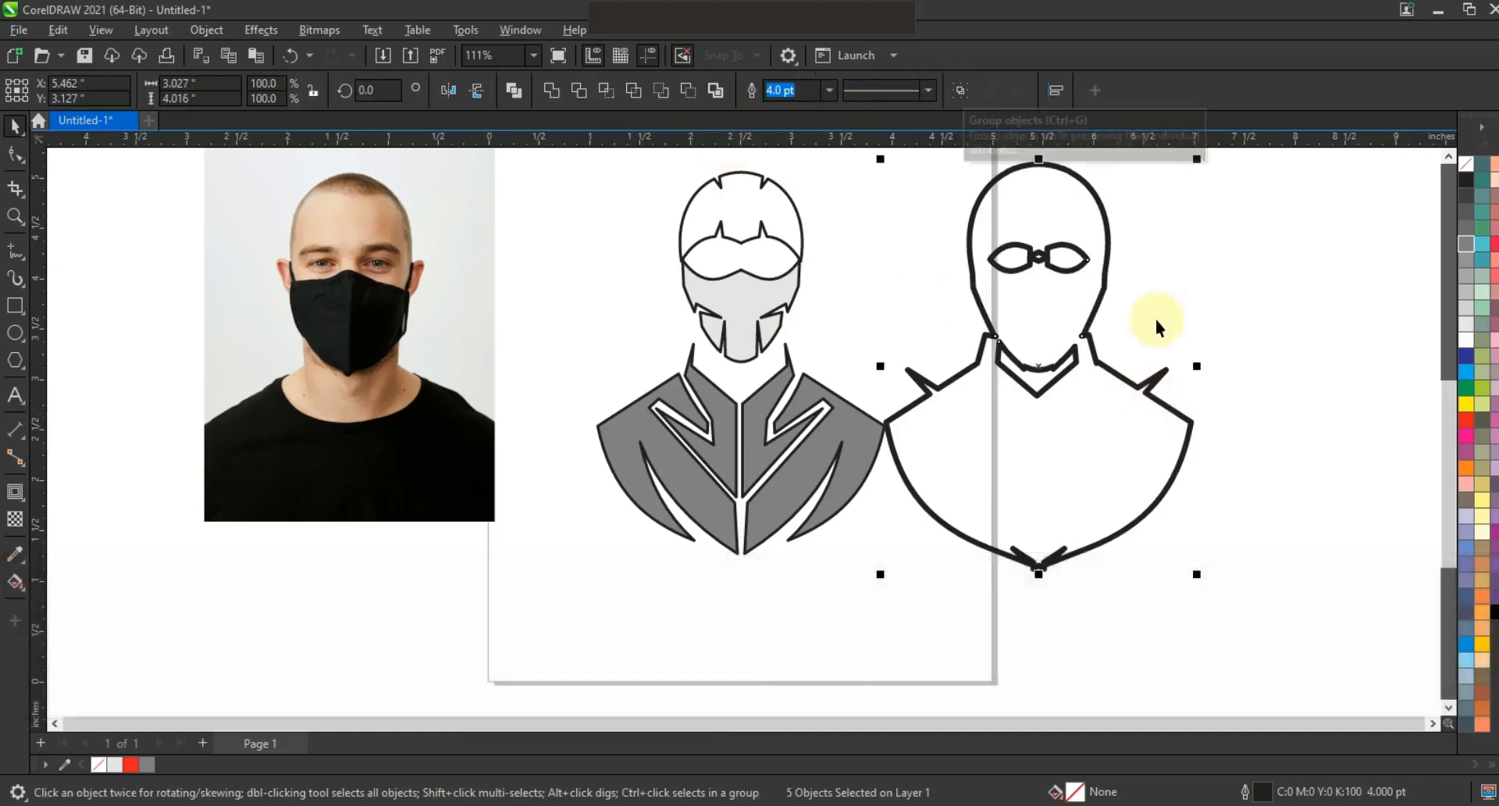
{"action": "left_click", "coordinate": [1054, 374]}
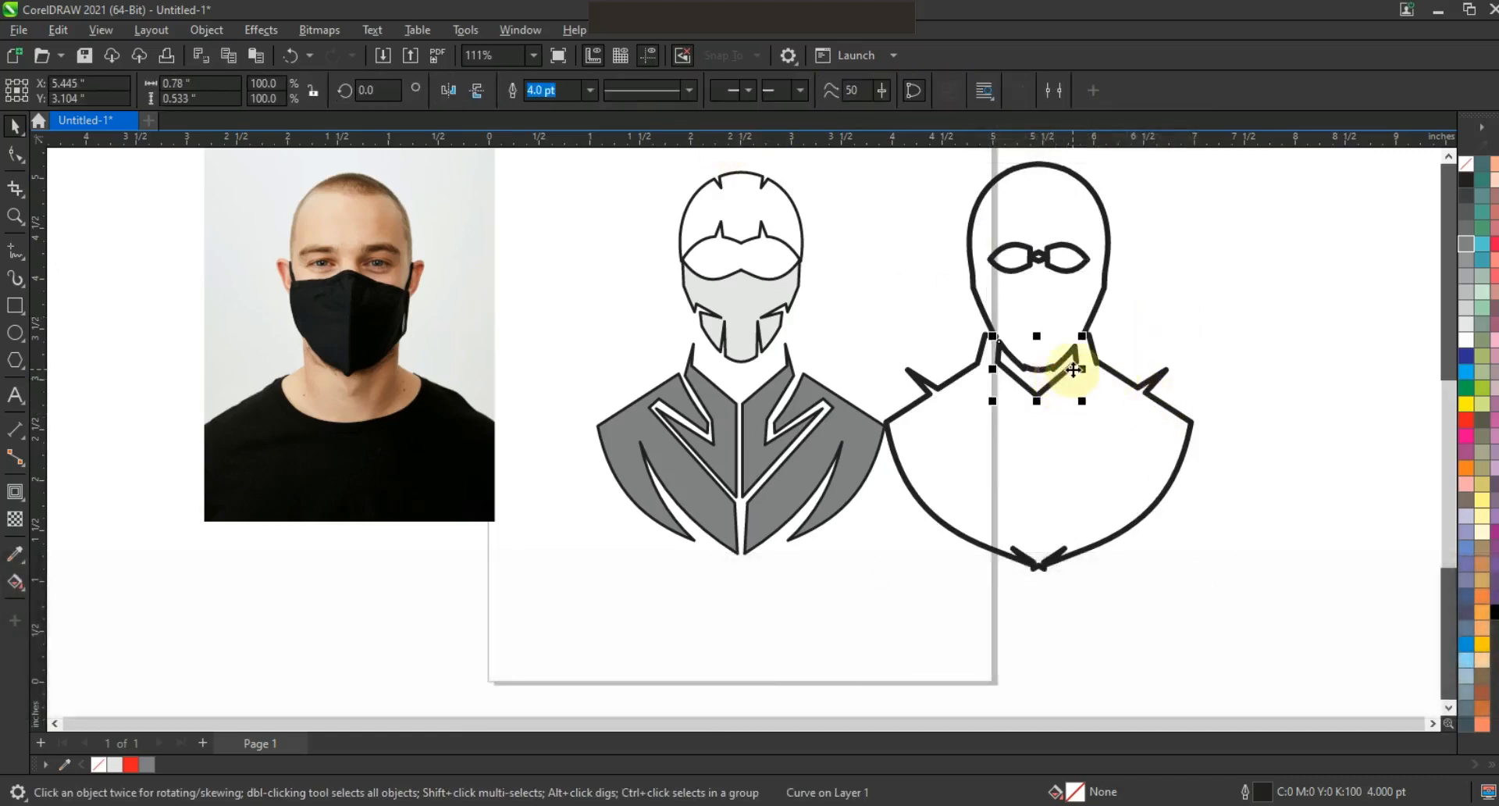
{"action": "key", "text": "Delete"}
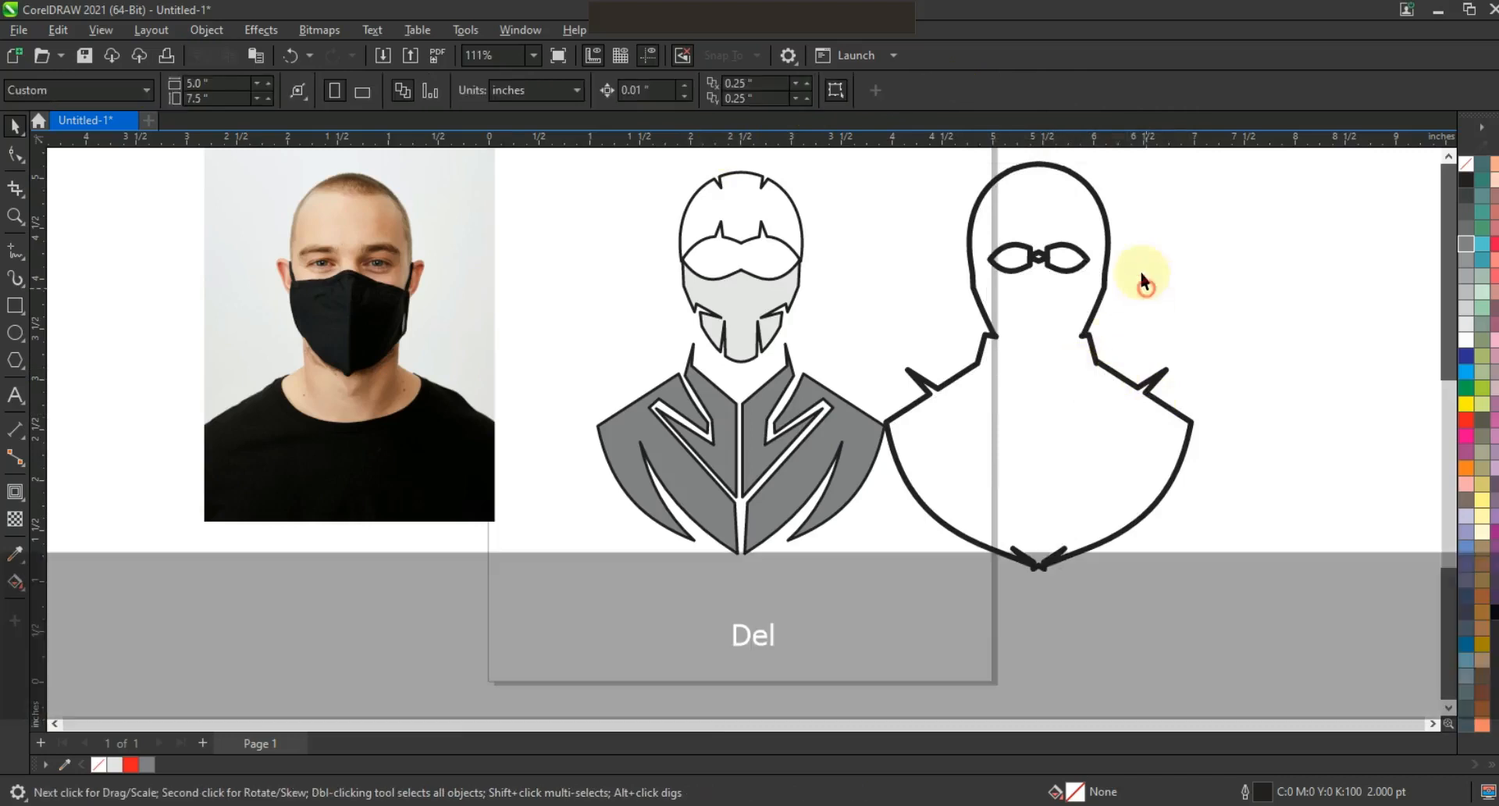
{"action": "left_click_drag", "start_coordinate": [1140, 207], "coordinate": [953, 295]}
{"action": "key", "text": "Delete"}
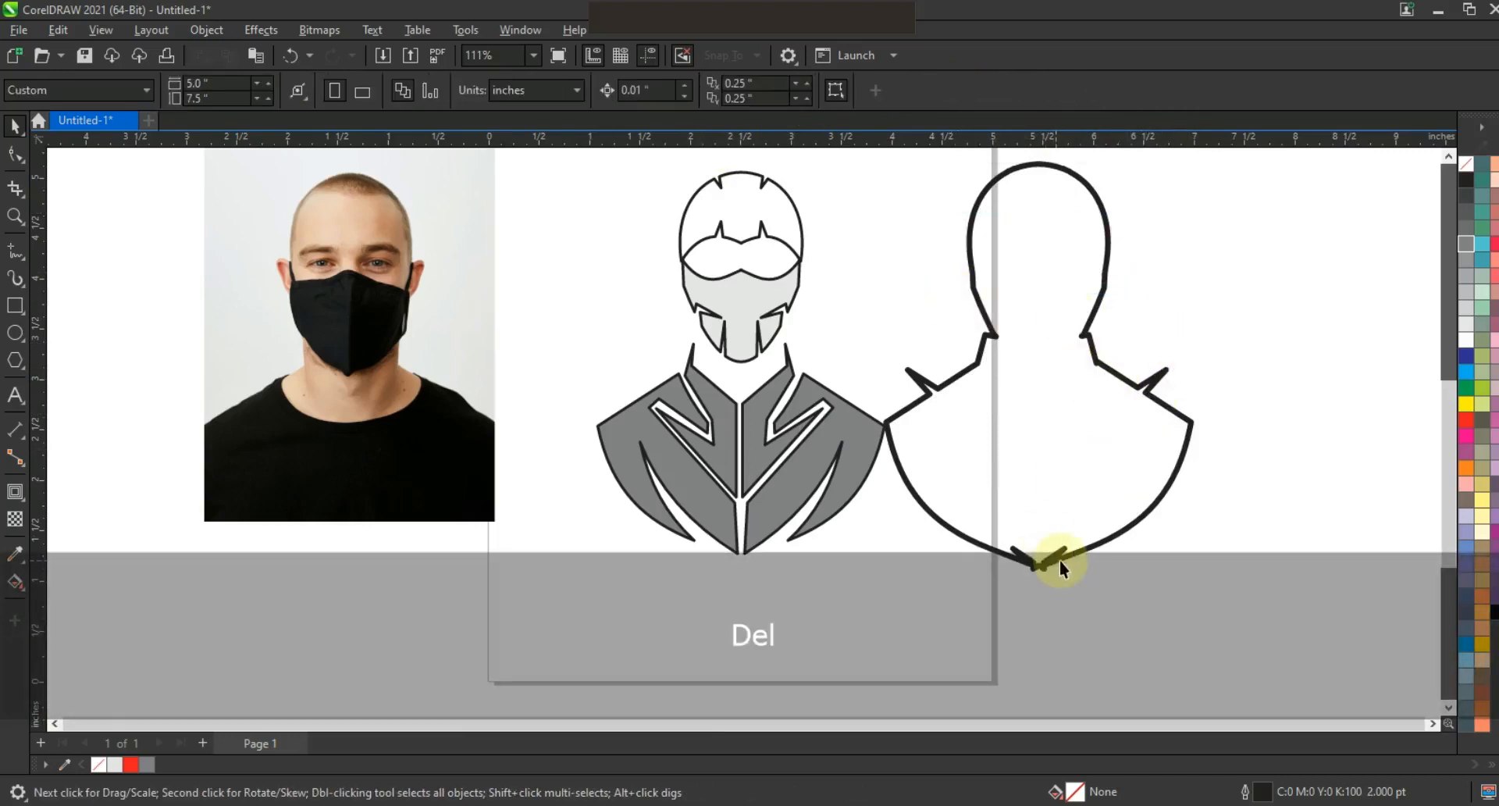
- Delete the spike nodes at both shoulders and the lower tip of the silhouette, then fill it with black
{"action": "left_click", "coordinate": [1059, 556]}
{"action": "left_click", "coordinate": [15, 154]}
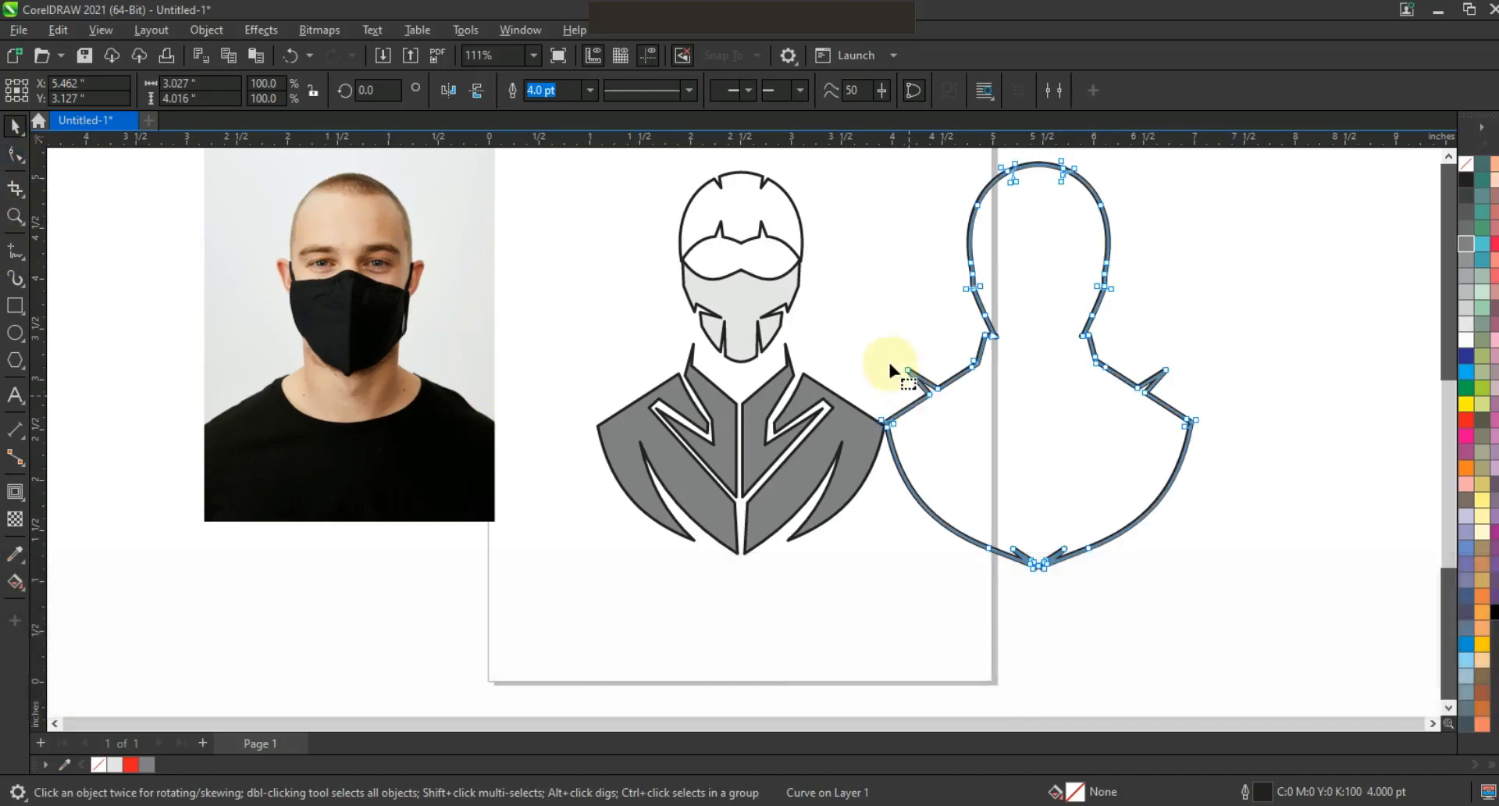
{"action": "key", "text": "Delete"}
{"action": "left_click_drag", "start_coordinate": [1211, 347], "coordinate": [1142, 381]}
{"action": "key", "text": "Delete"}
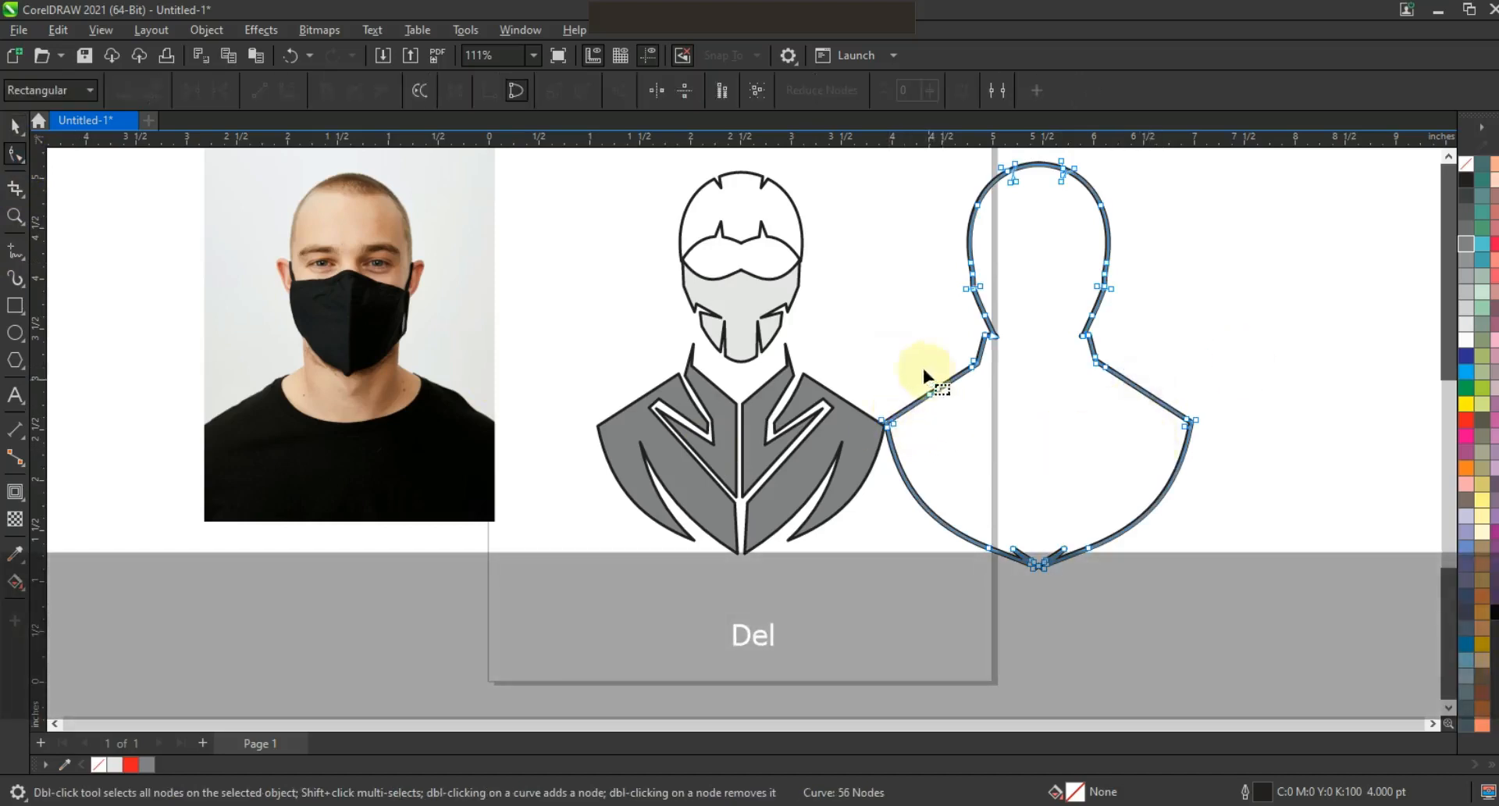
{"action": "key", "text": "space"}
{"action": "key", "text": "F3"}
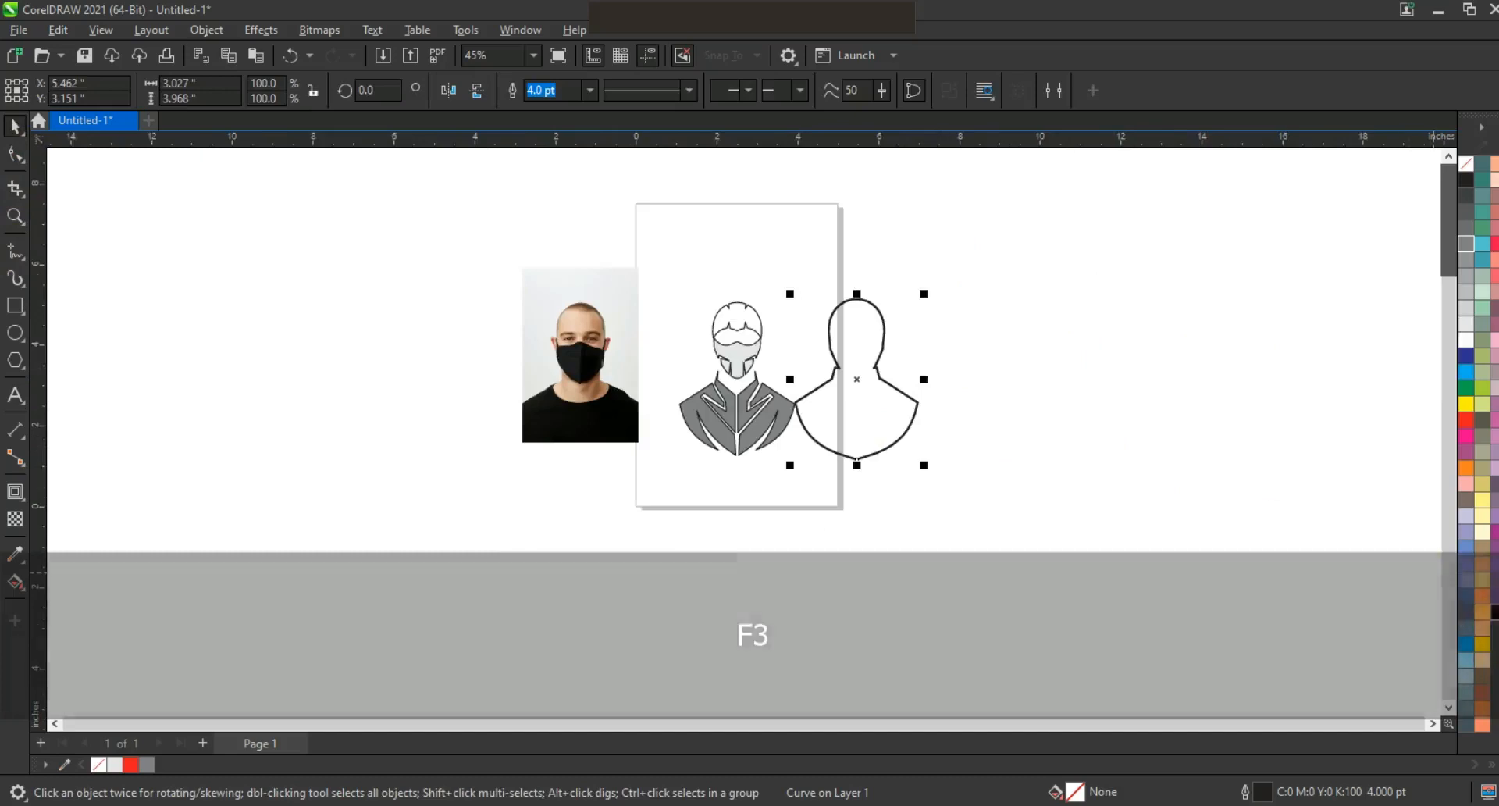
{"action": "left_click", "coordinate": [1494, 612]}
{"action": "left_click", "coordinate": [1094, 462]}
- Bring the original four-piece design to the front of the layer and group it
{"action": "left_click_drag", "start_coordinate": [635, 273], "coordinate": [795, 459]}
{"action": "key", "text": "ctrl+z"}
{"action": "left_click_drag", "start_coordinate": [664, 244], "coordinate": [806, 472]}
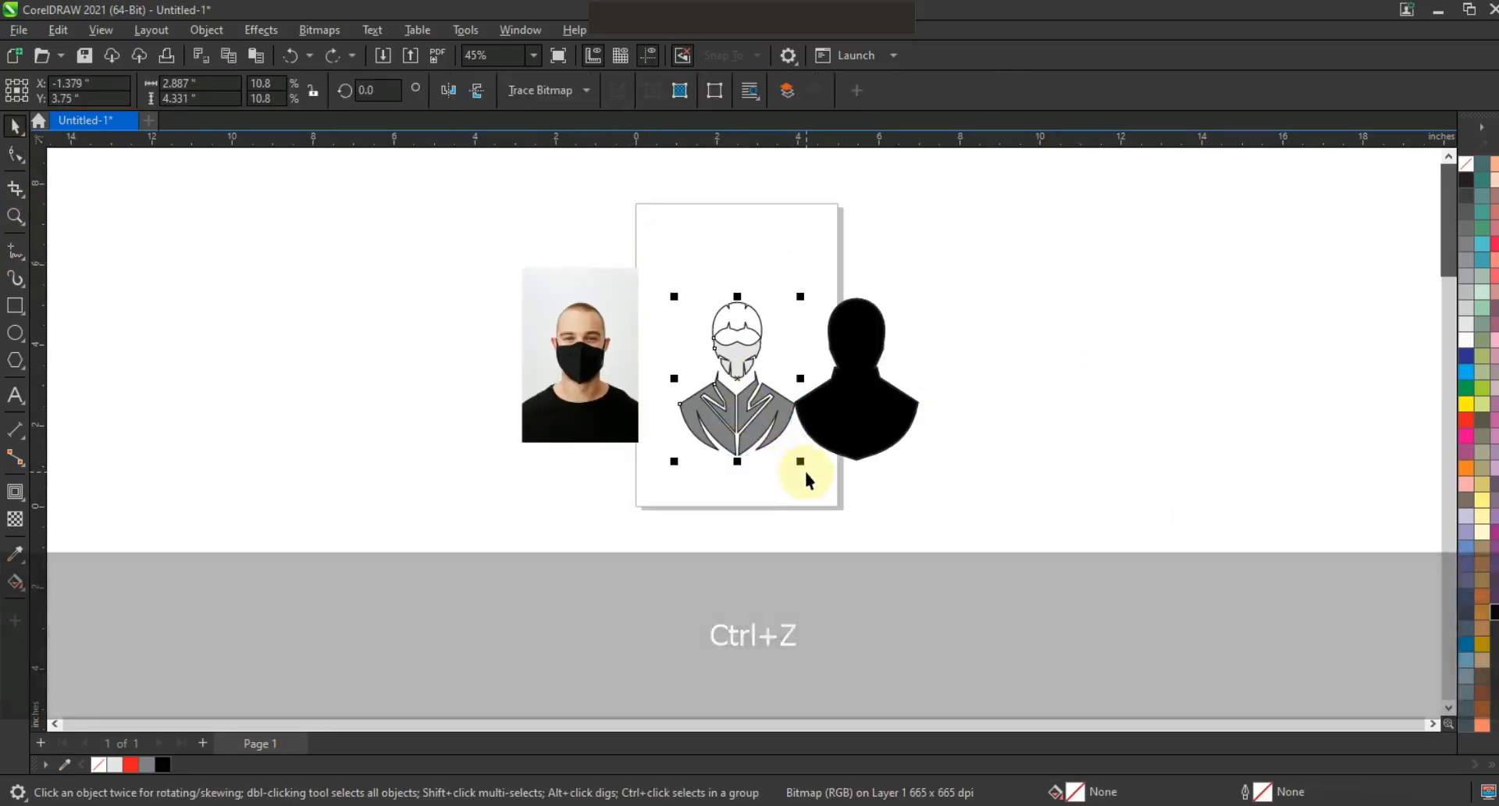
{"action": "key", "text": "shift+Page_Up"}
{"action": "key", "text": "ctrl+g"}
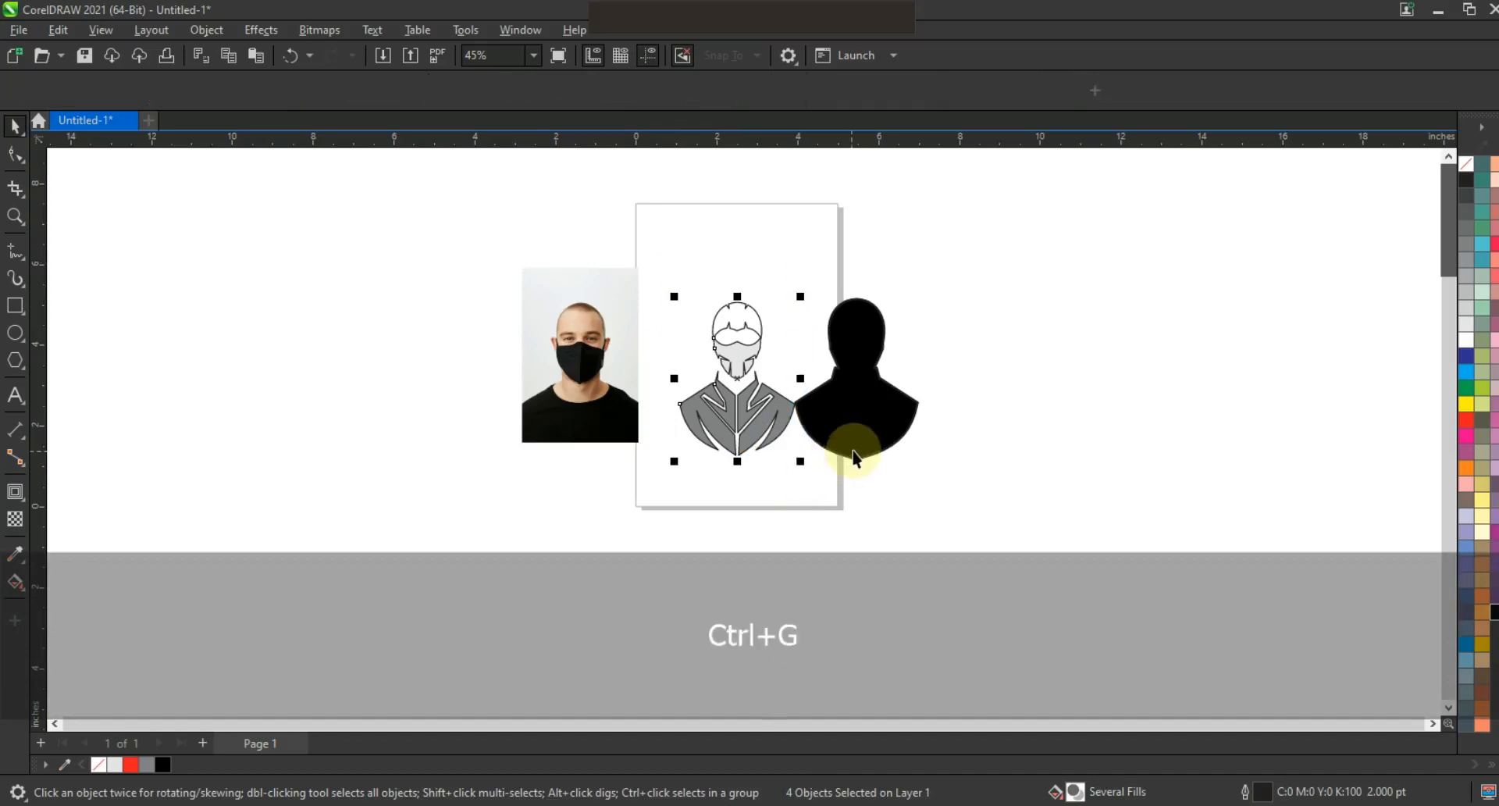
- Centre the grouped design on the black silhouette and move both together beside the man's photo
{"action": "key", "text": "c"}
{"action": "left_click", "coordinate": [963, 490]}
{"action": "left_click_drag", "start_coordinate": [962, 491], "coordinate": [755, 267]}
{"action": "left_click_drag", "start_coordinate": [851, 379], "coordinate": [718, 346]}
{"action": "key", "text": "shift+F2"}
{"action": "key", "text": "Escape"}
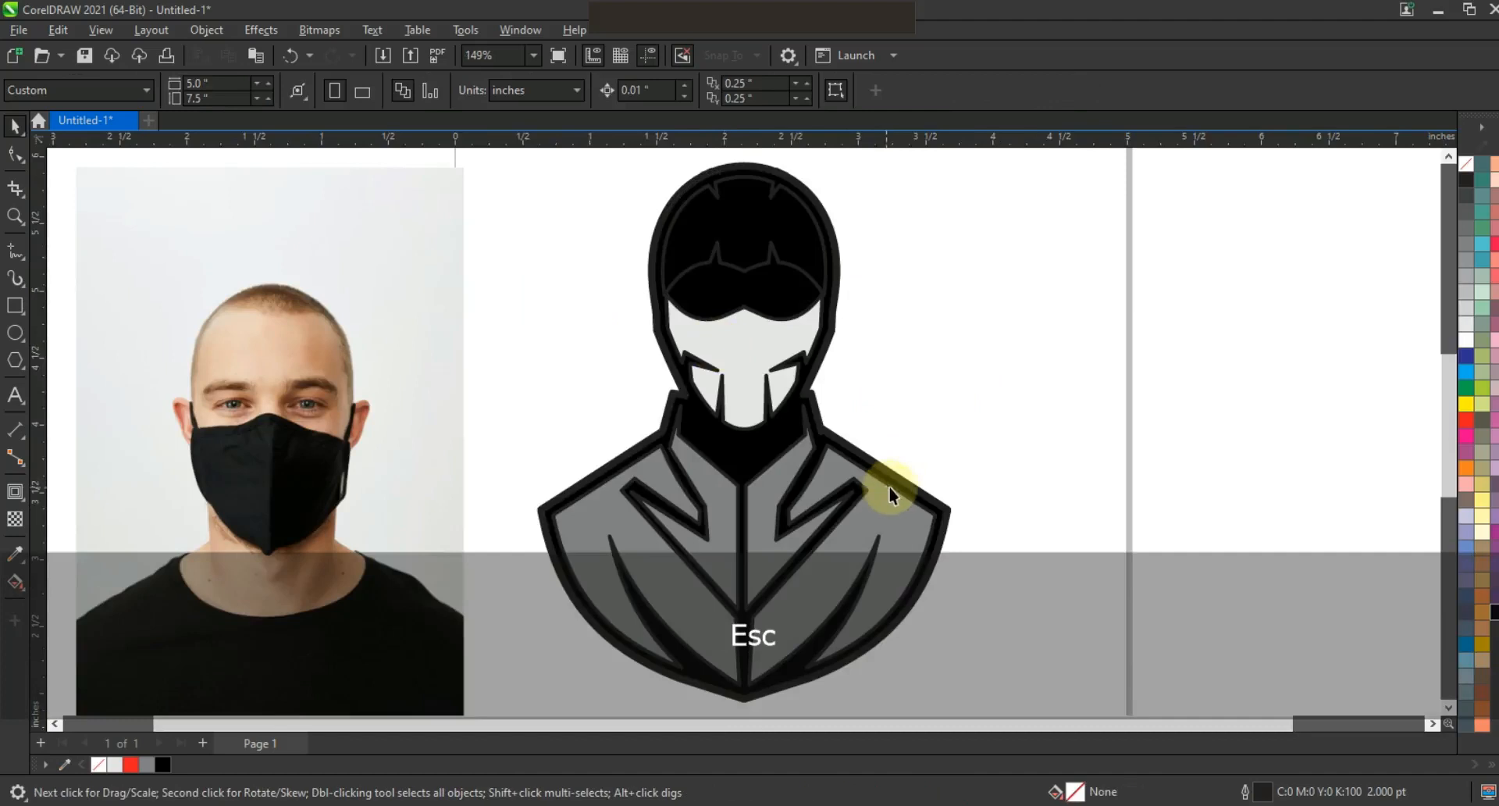
- Remove the outline from the black silhouette behind the design
{"action": "left_click", "coordinate": [799, 284]}
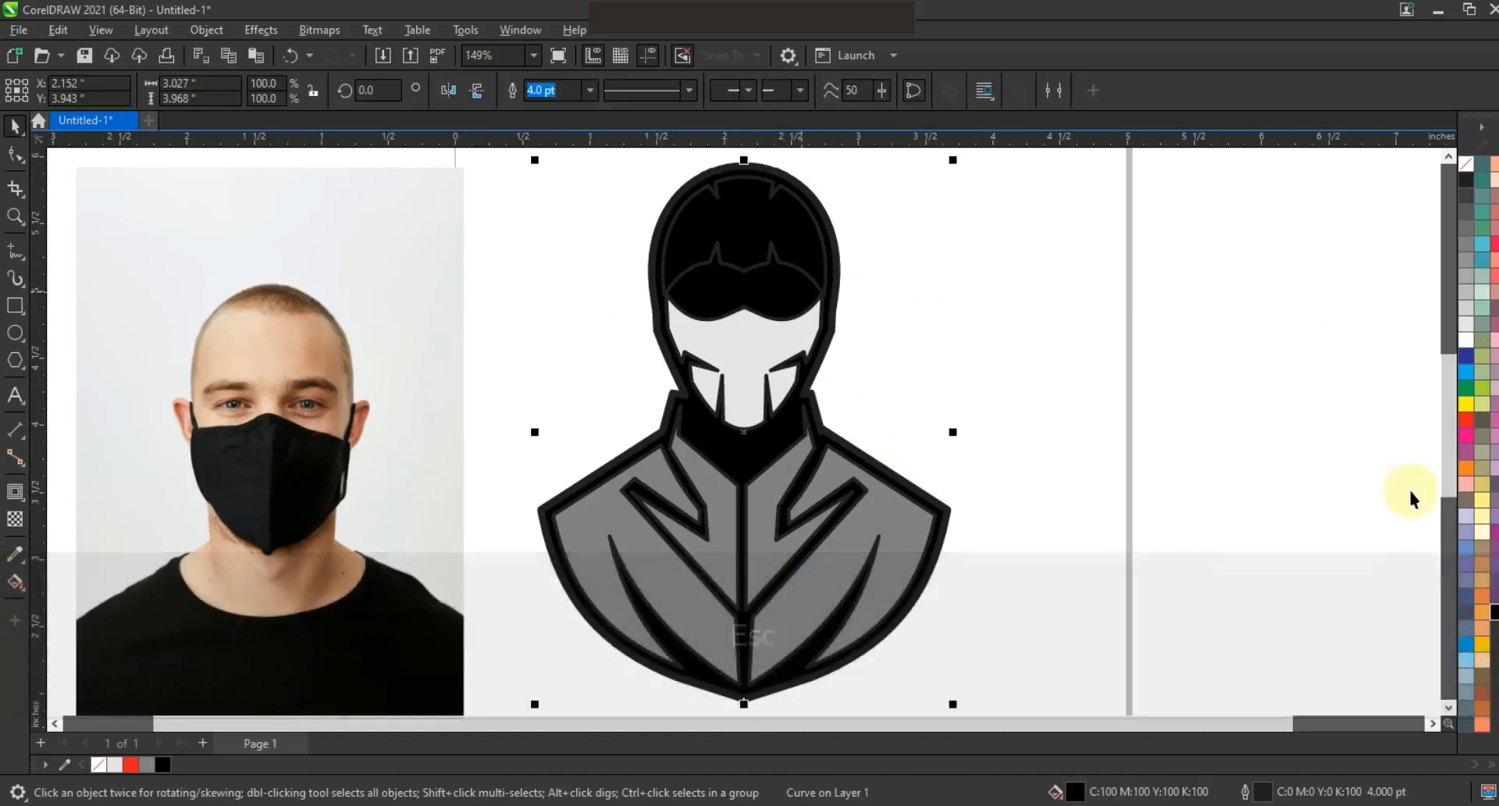
{"action": "right_click", "coordinate": [1465, 167]}
{"action": "left_click", "coordinate": [1436, 180]}
{"action": "left_click", "coordinate": [1238, 218]}
- Ungroup the design and fill the head piece with dark grey
{"action": "left_click", "coordinate": [757, 267]}
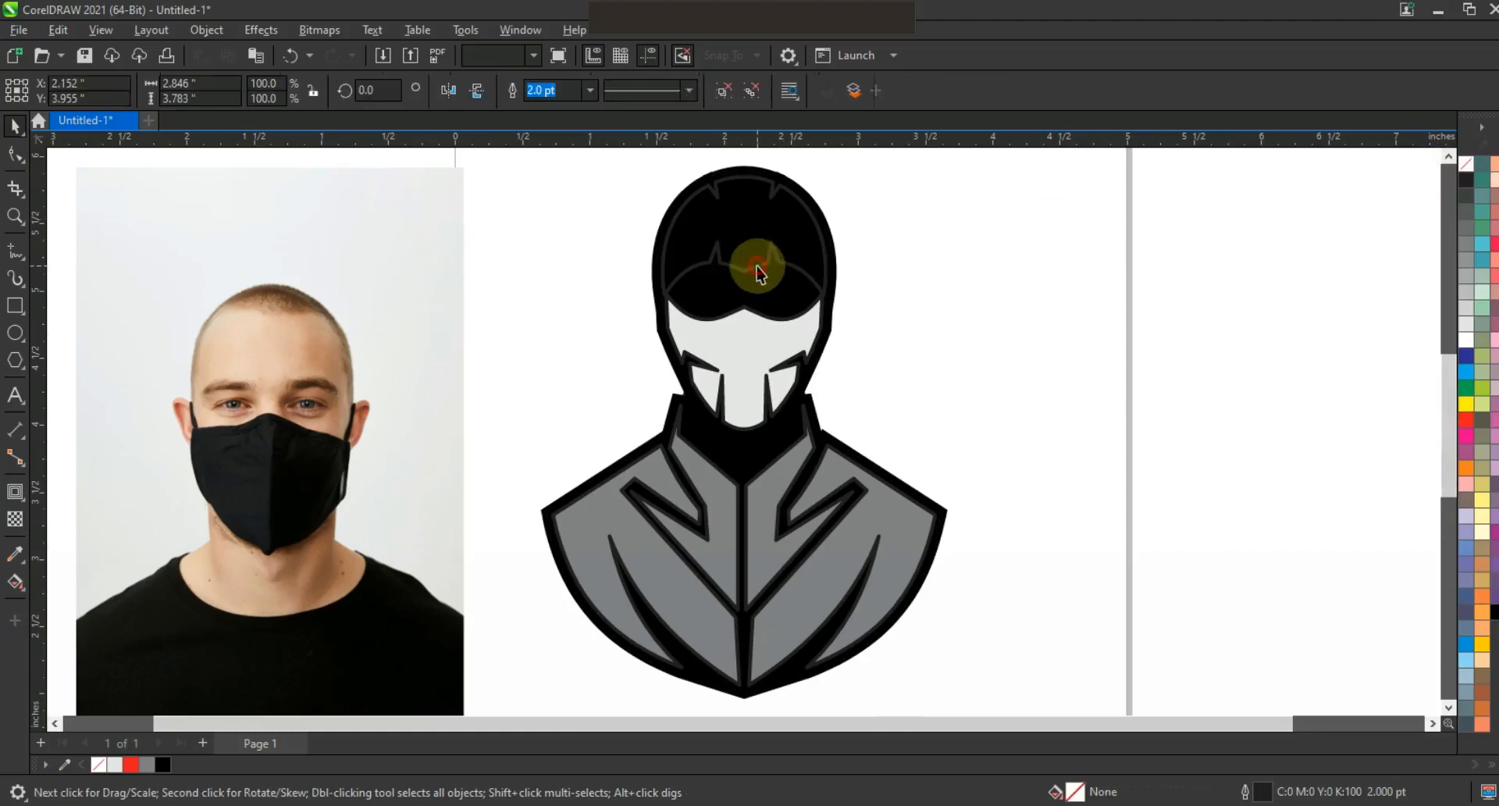
{"action": "left_click", "coordinate": [1120, 330]}
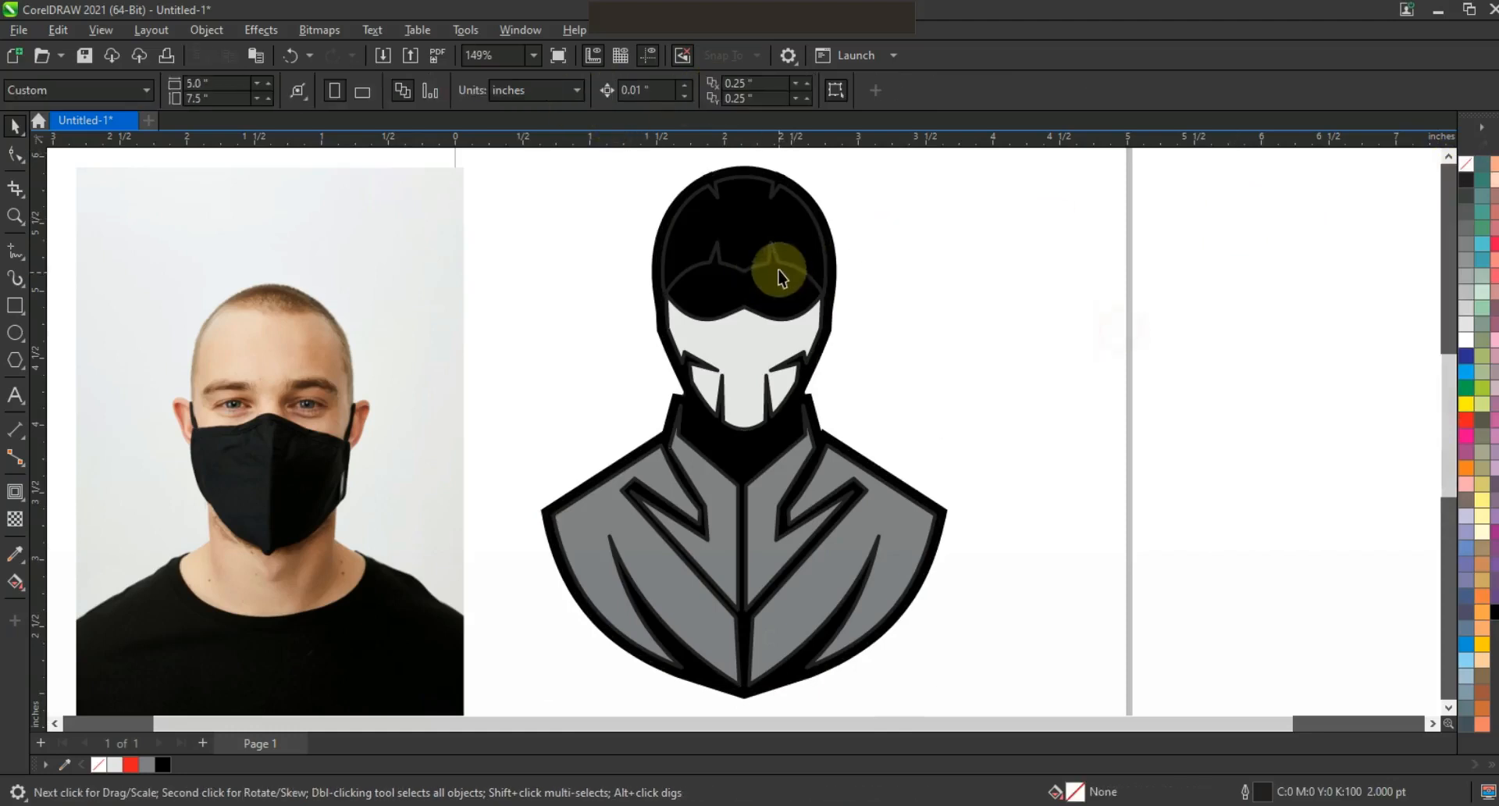
{"action": "left_click", "coordinate": [785, 270]}
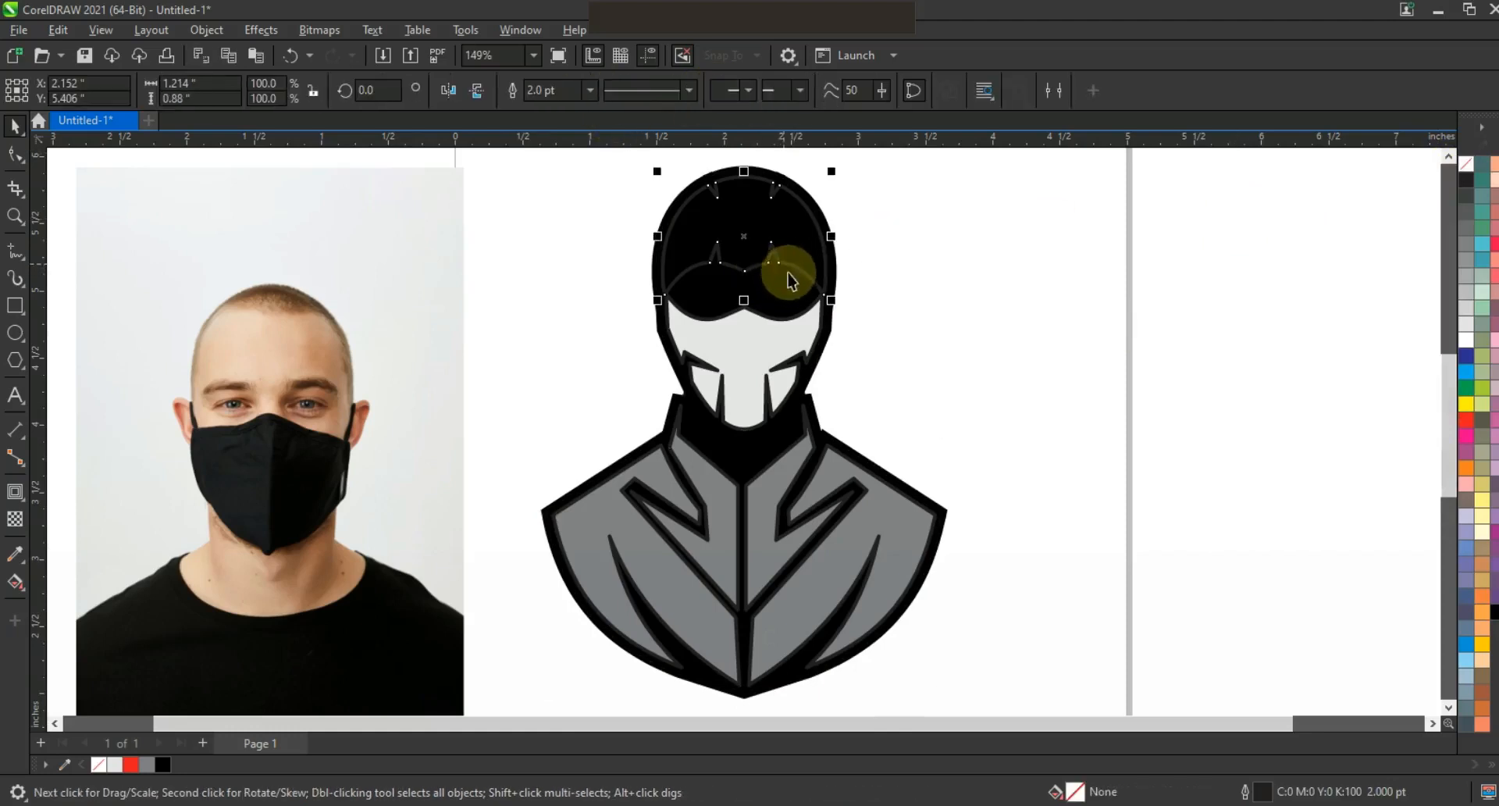
{"action": "left_click", "coordinate": [1465, 214]}
- Fill the lower face mask and the outer shoulder pieces with bright blue
{"action": "left_click", "coordinate": [762, 338]}
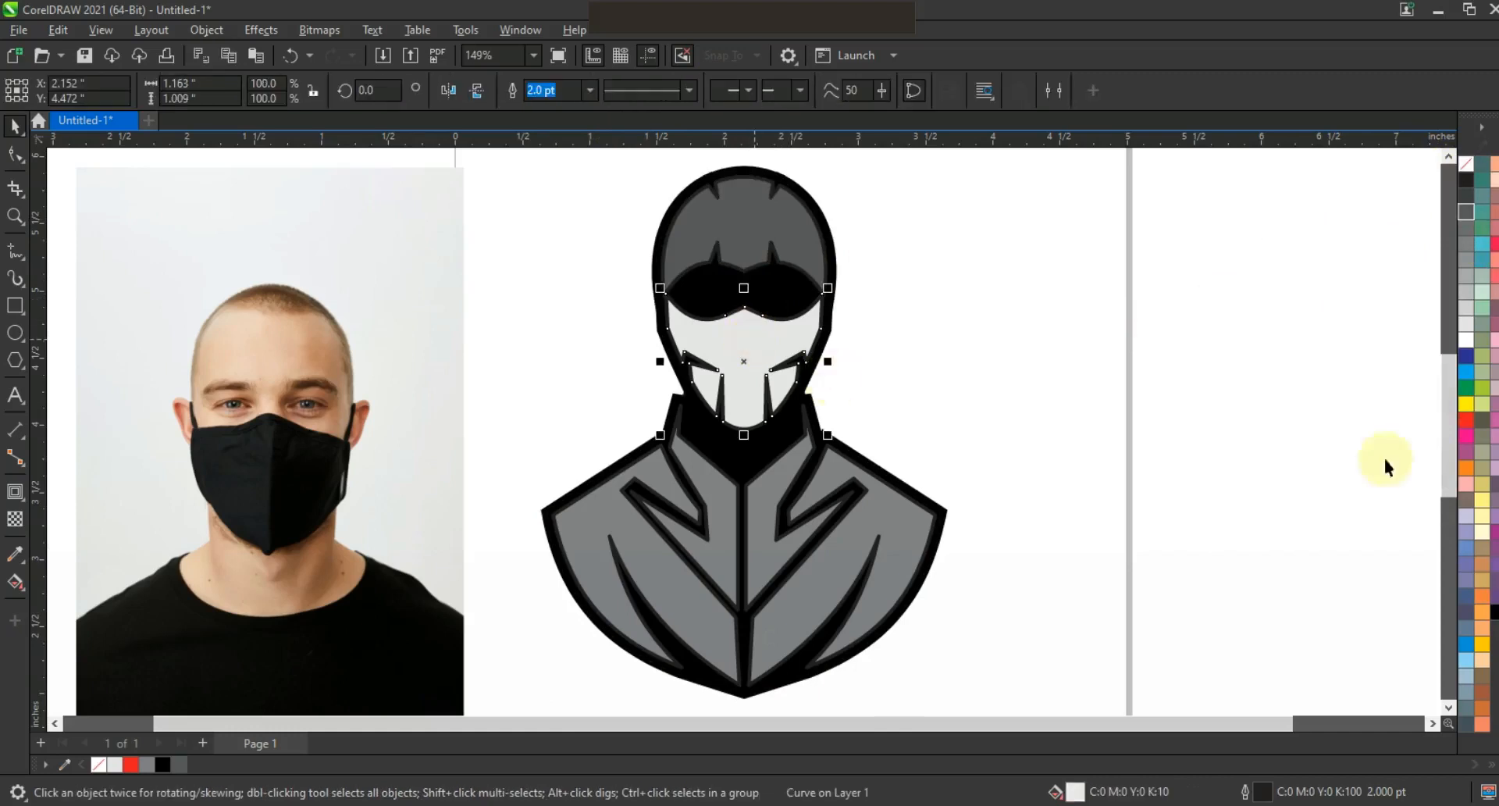
{"action": "left_click", "coordinate": [1465, 374]}
{"action": "left_click", "coordinate": [1167, 424]}
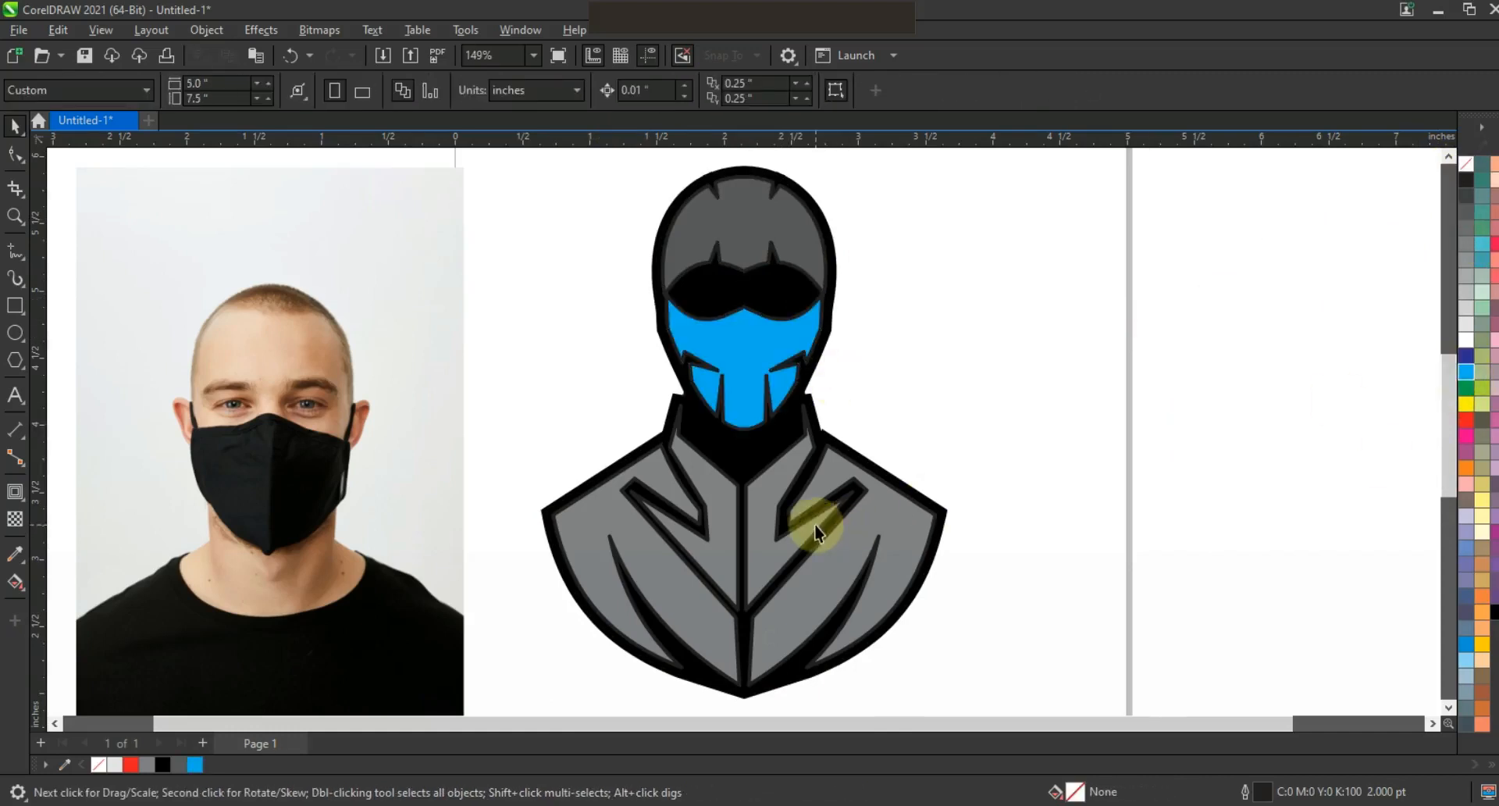
{"action": "left_click", "coordinate": [837, 534]}
{"action": "left_click", "coordinate": [1467, 374]}
{"action": "left_click", "coordinate": [1088, 453]}
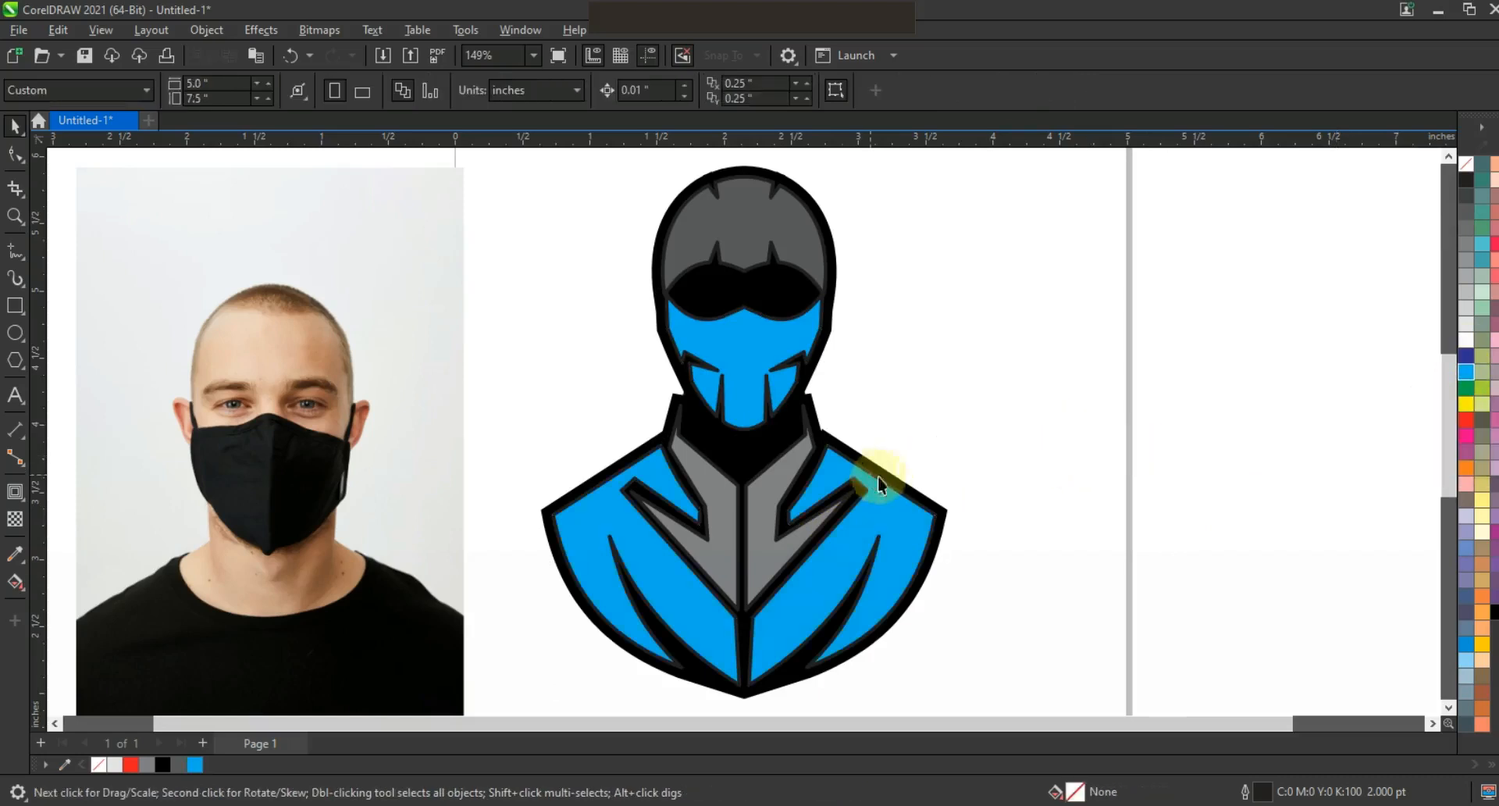
- Remove the outline from all pieces of the coloured bust
{"action": "key", "text": "F3"}
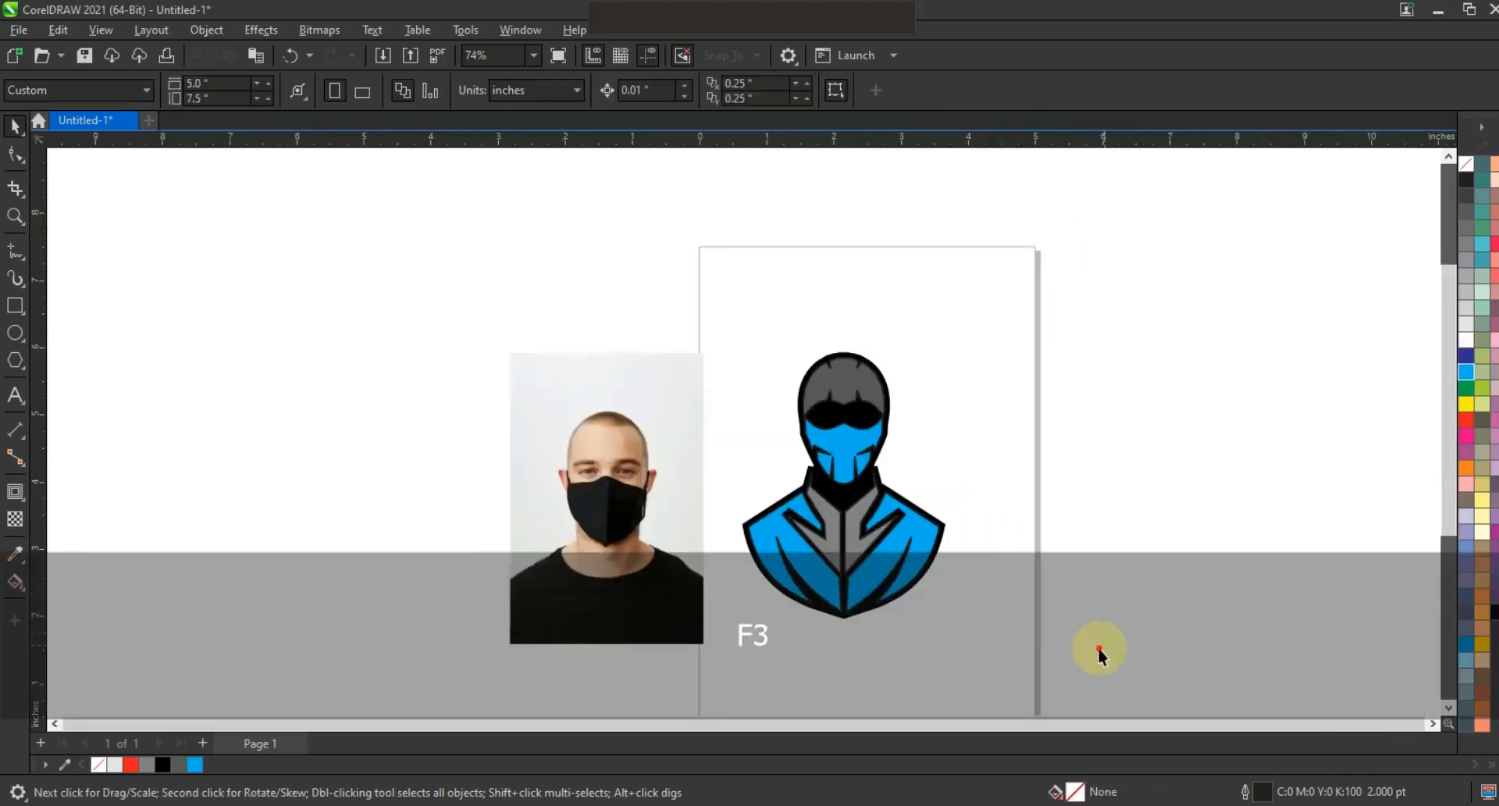
{"action": "left_click_drag", "start_coordinate": [708, 353], "coordinate": [709, 353]}
{"action": "right_click", "coordinate": [1468, 170]}
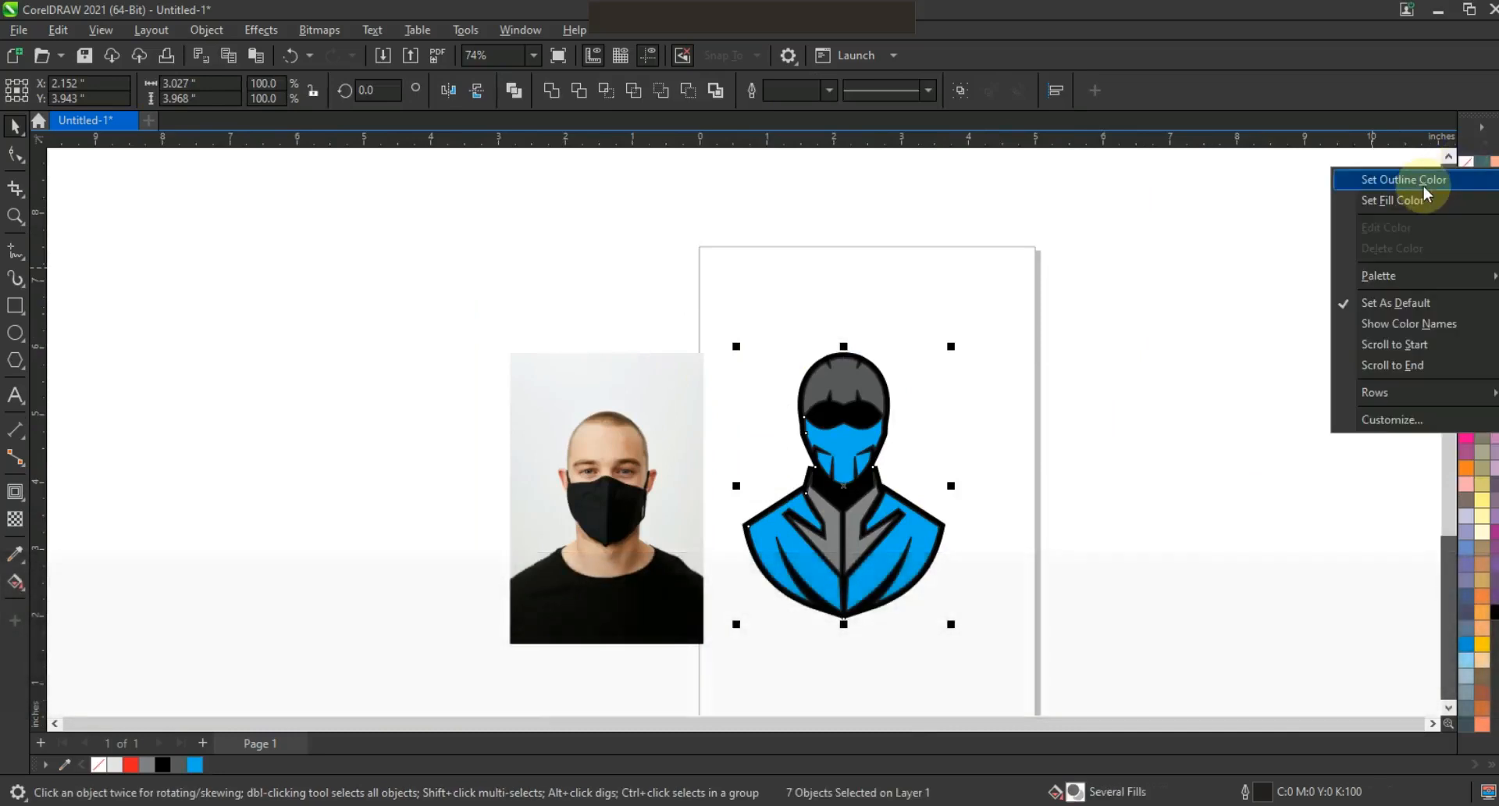
{"action": "left_click", "coordinate": [1424, 187]}
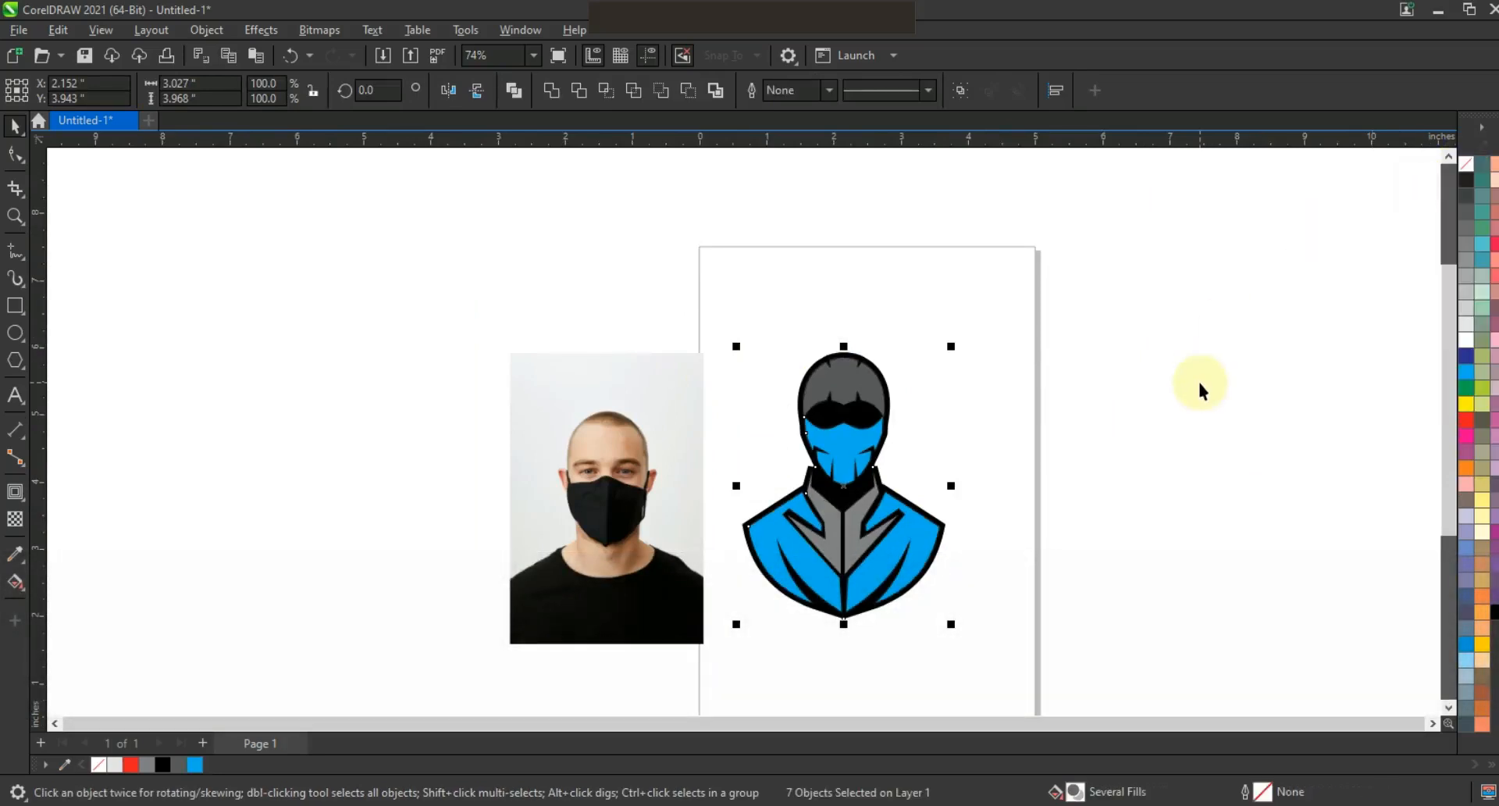
{"action": "left_click", "coordinate": [1095, 371]}
- Draw a zigzag freehand line just inside the left blue shoulder's inner edge, from the neck to below the bust's tip
{"action": "left_click", "coordinate": [14, 216]}
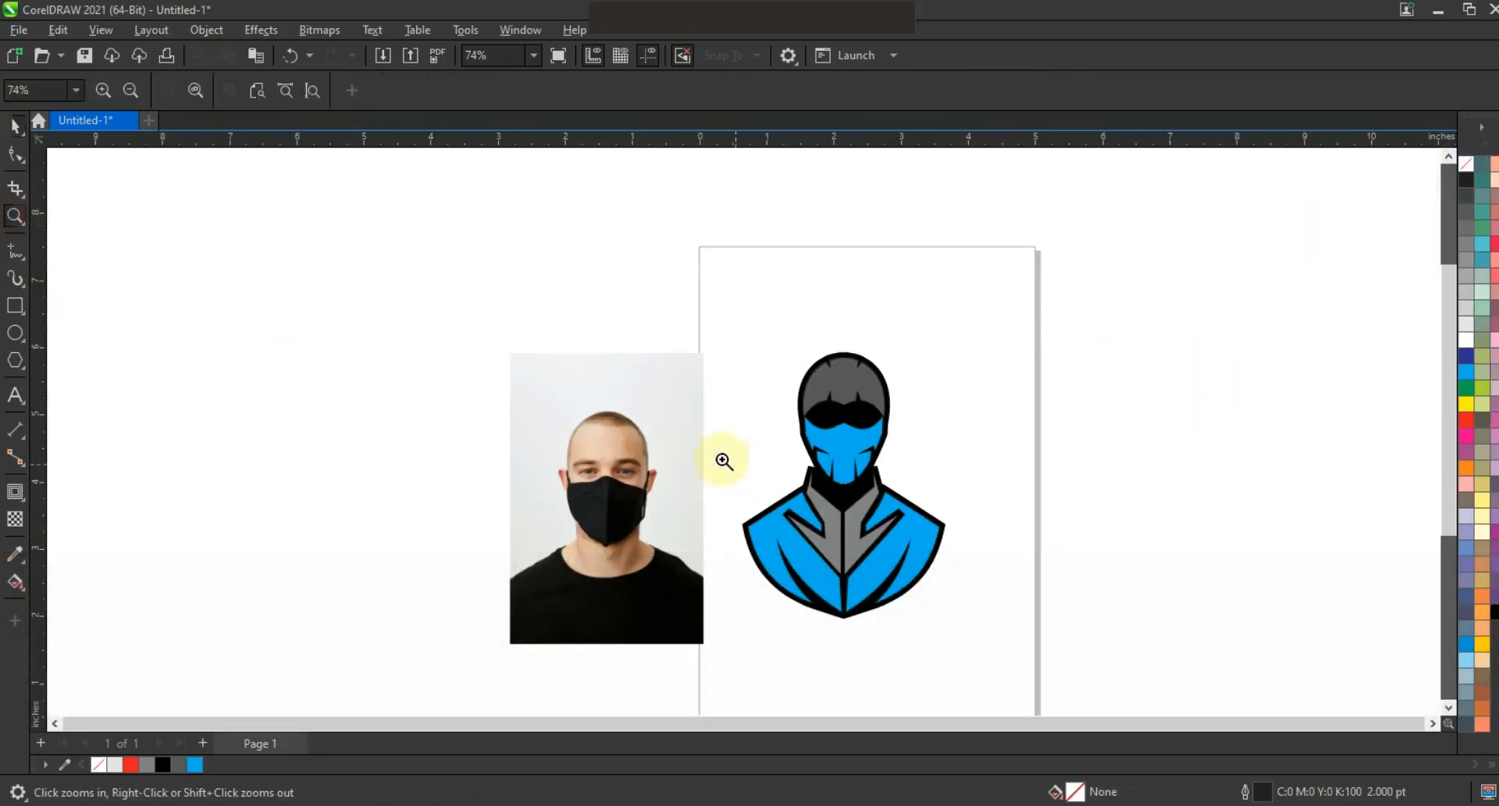
{"action": "left_click_drag", "start_coordinate": [656, 304], "coordinate": [1017, 631]}
{"action": "mouse_move", "coordinate": [516, 358]}
{"action": "left_mouse_down"}
{"action": "mouse_move", "coordinate": [937, 666]}
{"action": "mouse_move", "coordinate": [1060, 698]}
{"action": "left_mouse_up"}
{"action": "left_click", "coordinate": [15, 251]}
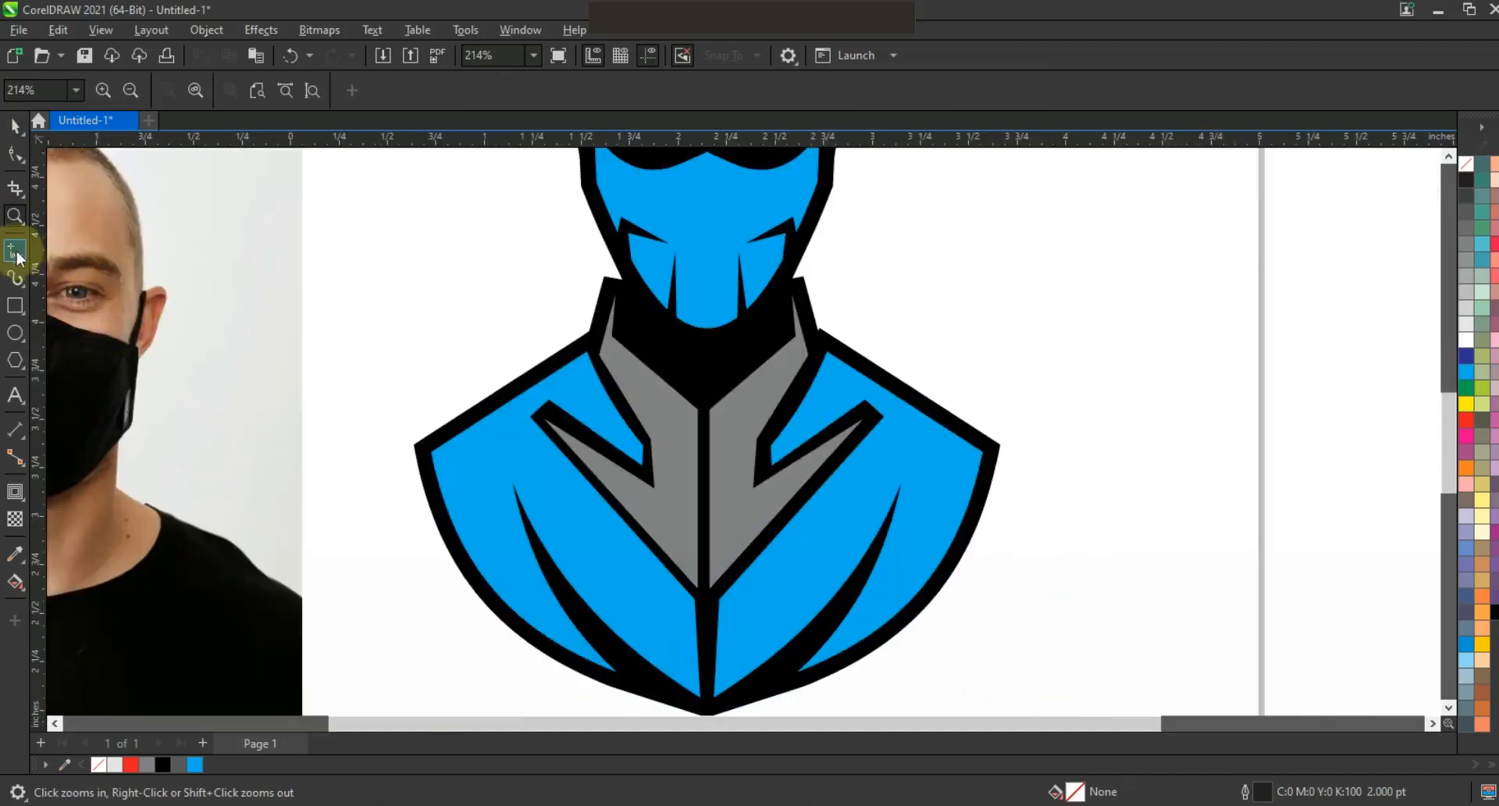
{"action": "left_click", "coordinate": [574, 352]}
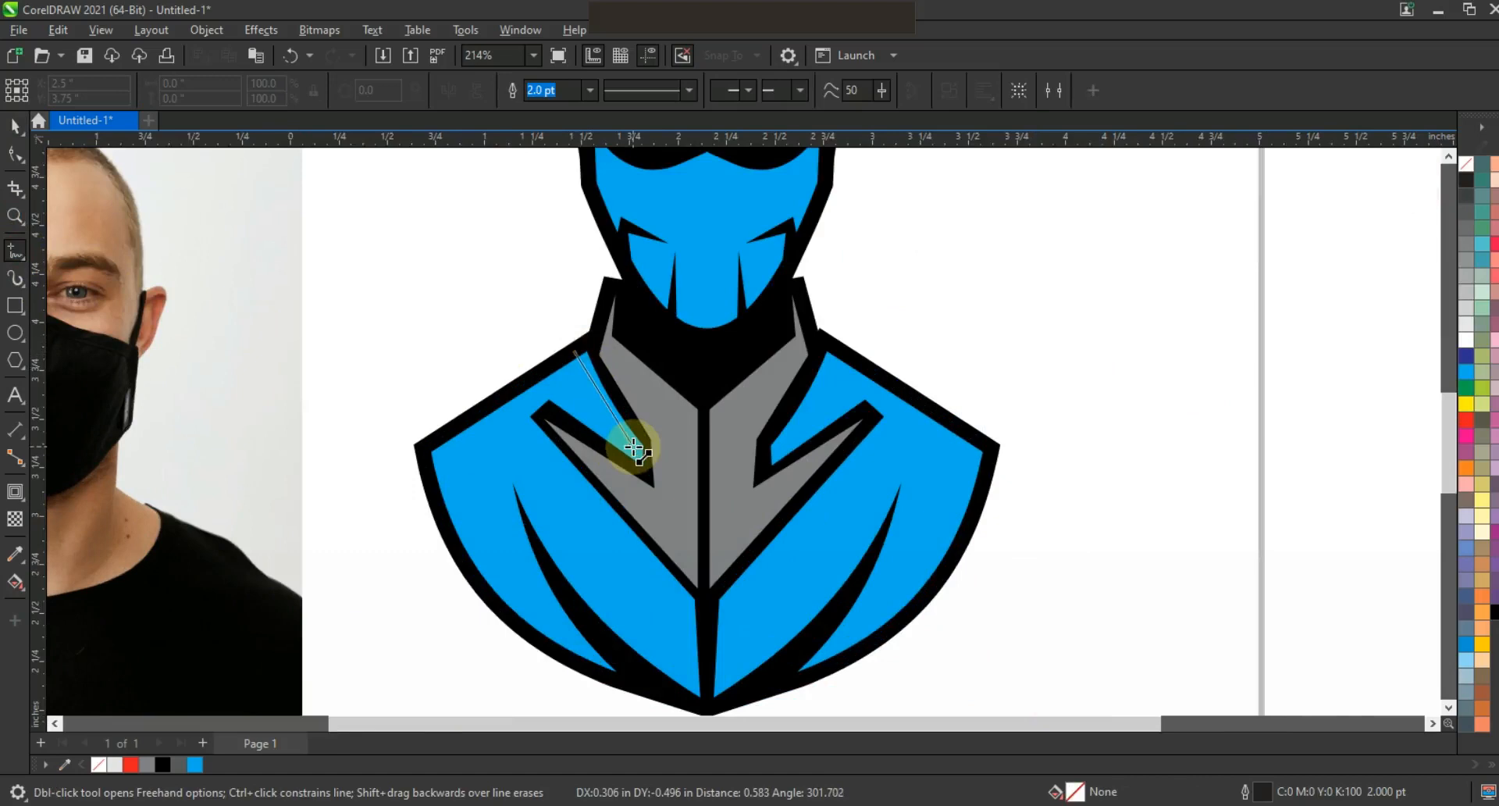
{"action": "double_click", "coordinate": [632, 446]}
{"action": "double_click", "coordinate": [548, 389]}
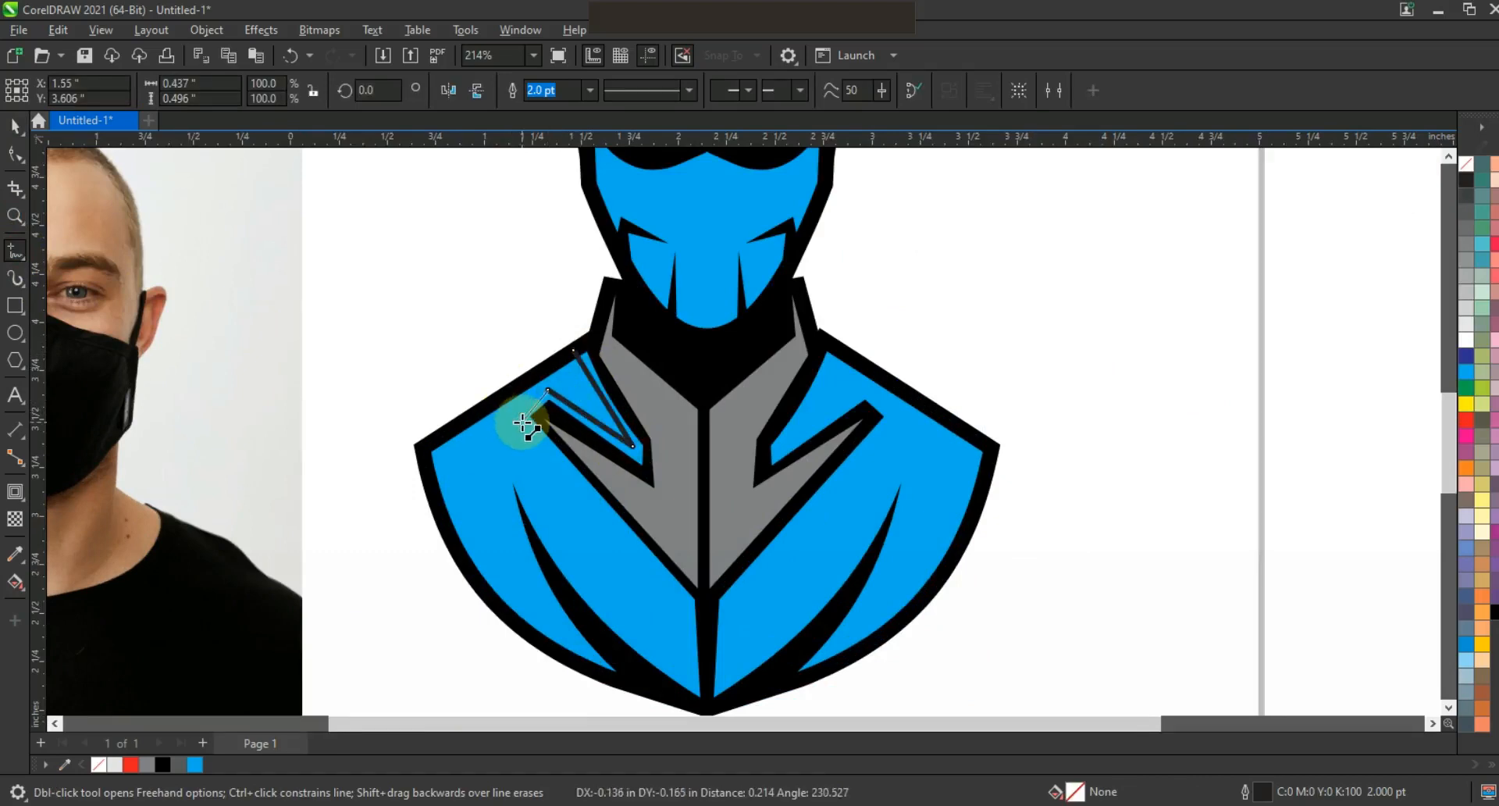
{"action": "double_click", "coordinate": [522, 422]}
{"action": "double_click", "coordinate": [684, 606]}
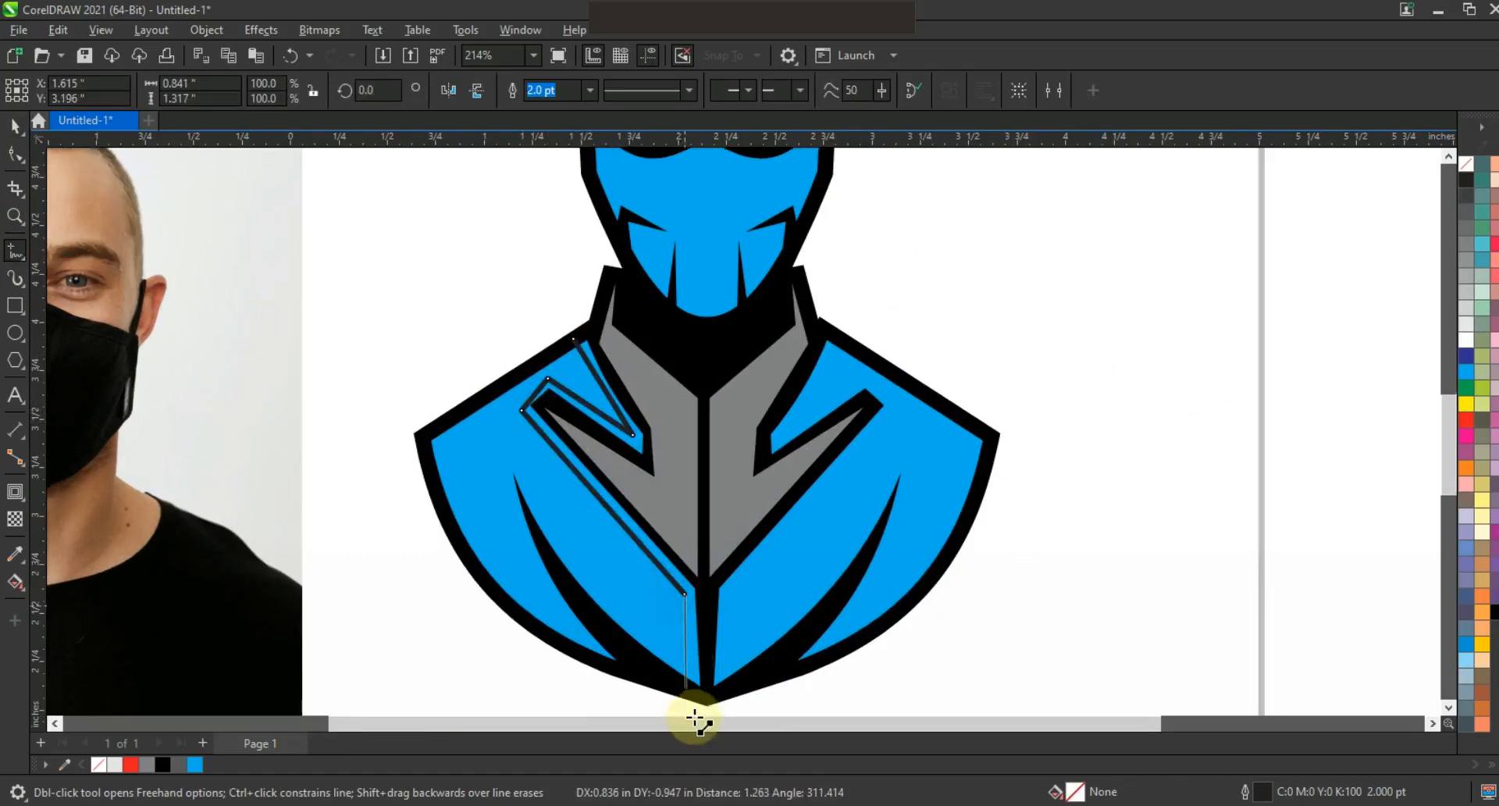
{"action": "left_click", "coordinate": [703, 684]}
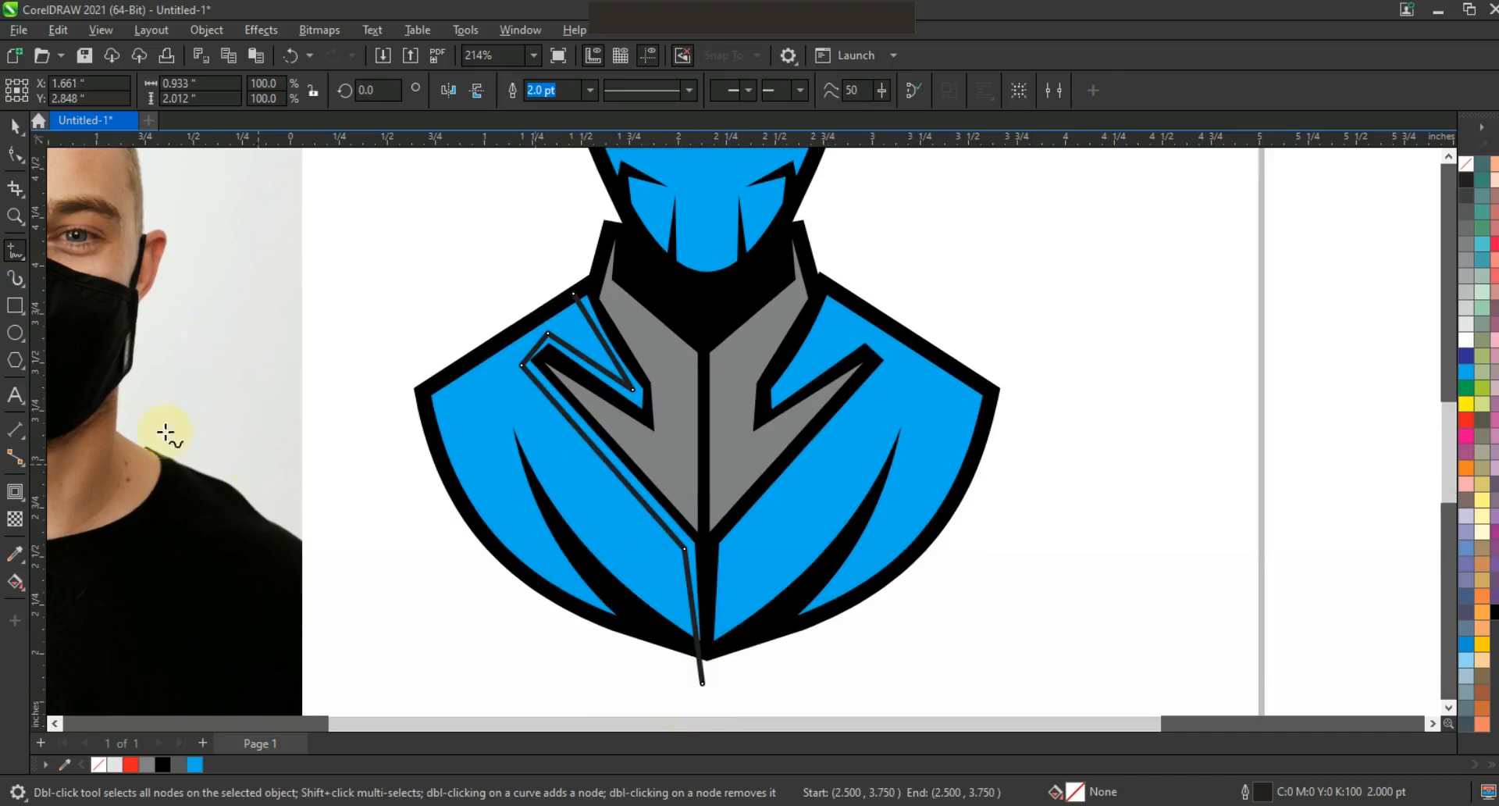
- Use Smart Fill to create a strip between the zigzag line and the left shoulder's inner edge
{"action": "left_click", "coordinate": [27, 600]}
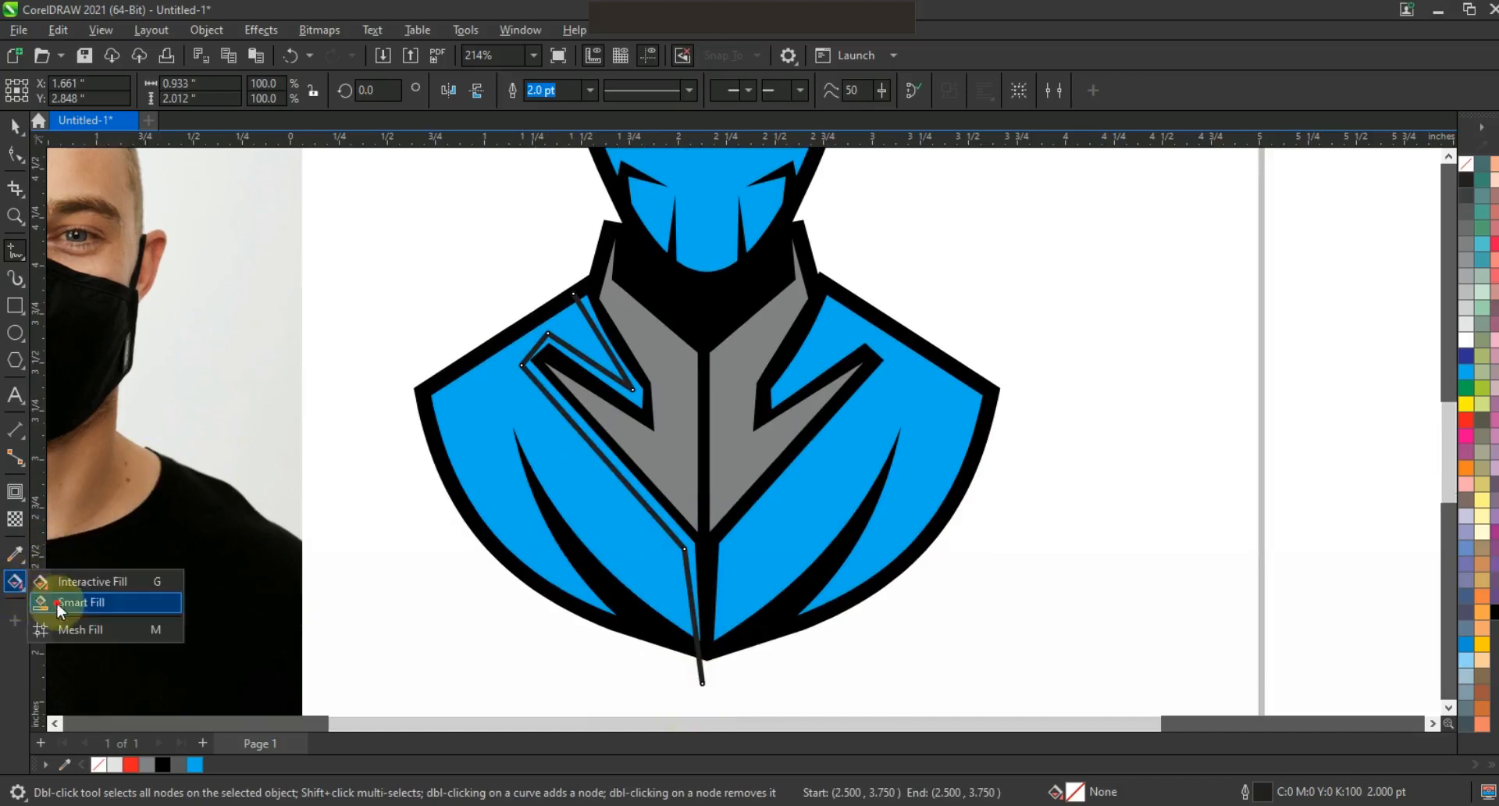
{"action": "left_click", "coordinate": [84, 599]}
{"action": "left_click", "coordinate": [633, 398]}
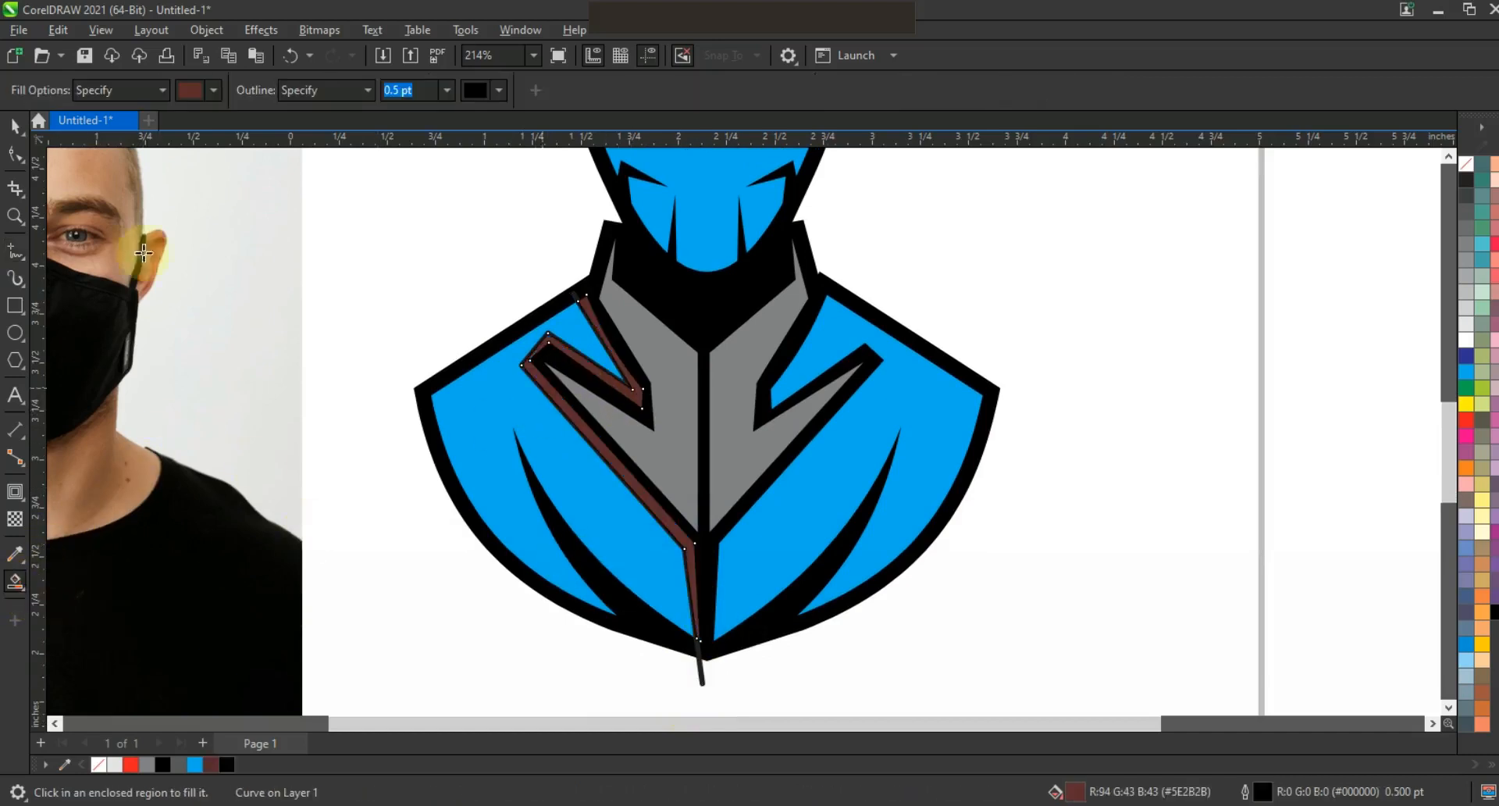
- Recolour the strip white with no outline and delete the zigzag guide line
{"action": "left_click", "coordinate": [15, 125]}
{"action": "left_click", "coordinate": [1471, 344]}
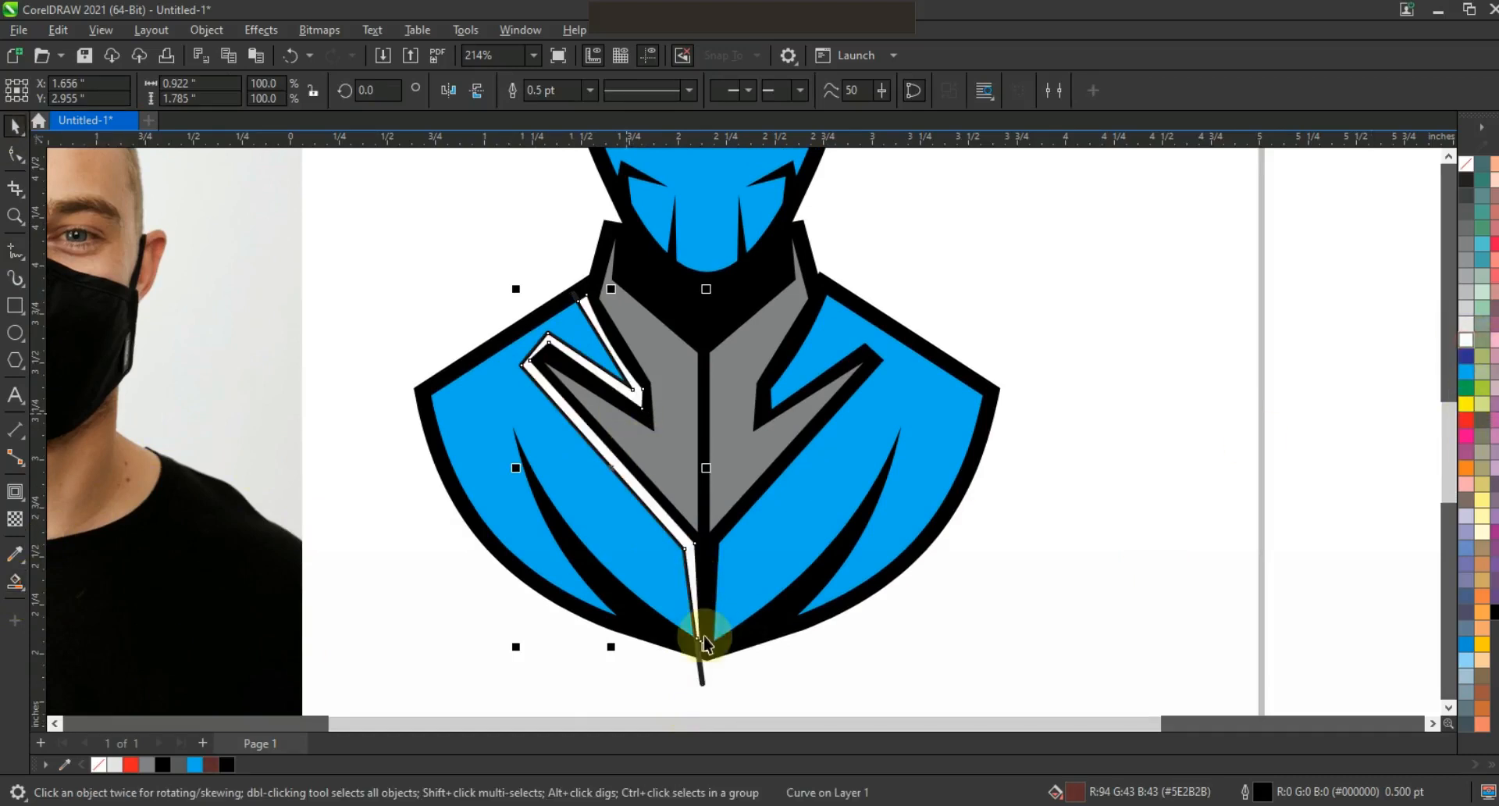
{"action": "key", "text": "Delete"}
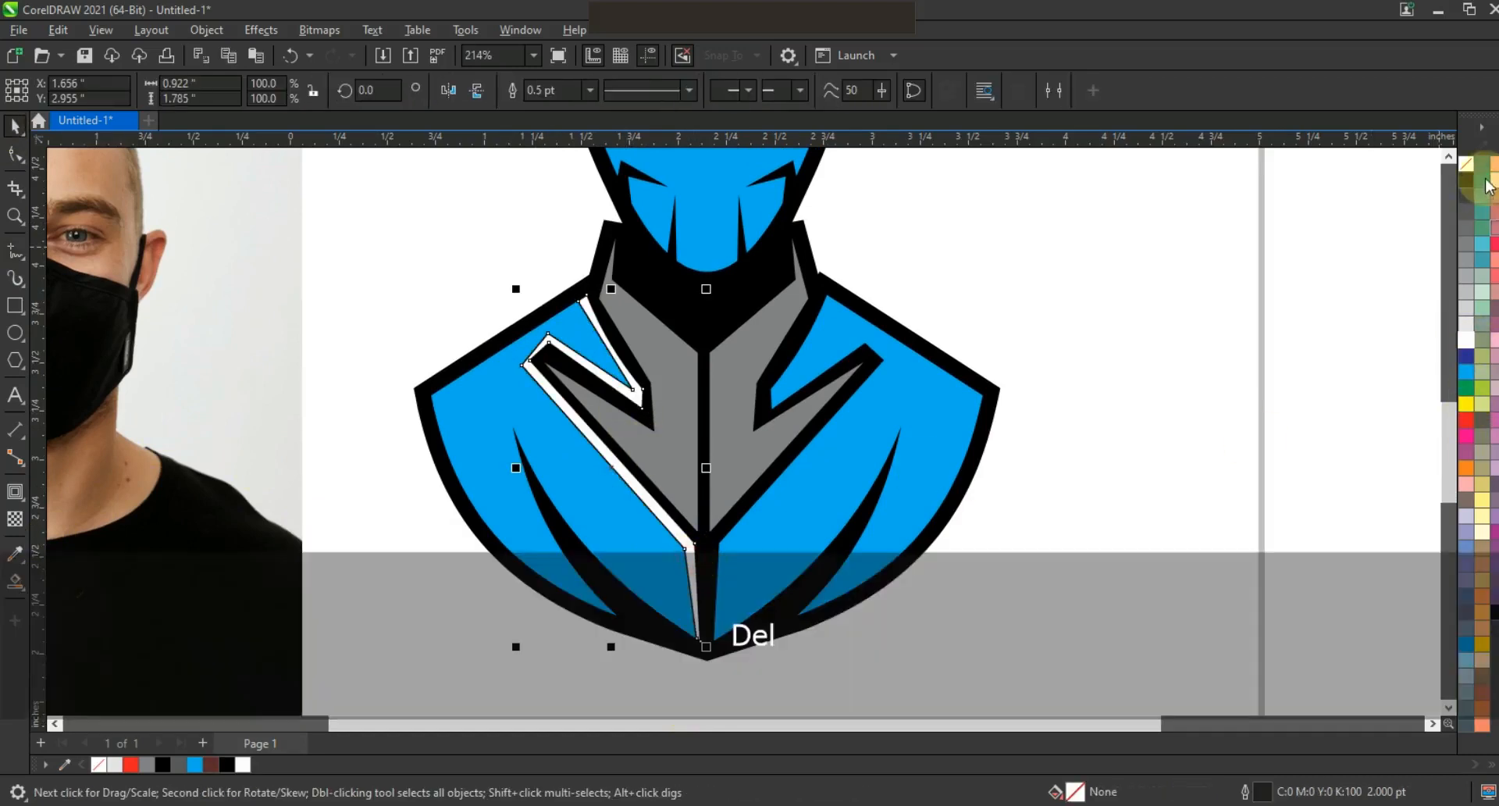
{"action": "right_click", "coordinate": [1467, 166]}
- Place a mirrored copy of the white strip on the right shoulder and nudge it right along the shoulder's inner edge
{"action": "left_click_drag", "start_coordinate": [820, 441], "coordinate": [822, 436]}
{"action": "key", "text": "ctrl+z"}
{"action": "key", "text": "Right"}
{"action": "key", "text": "Right"}
{"action": "key", "text": "Right"}
{"action": "key", "text": "Right"}
{"action": "key", "text": "Right"}
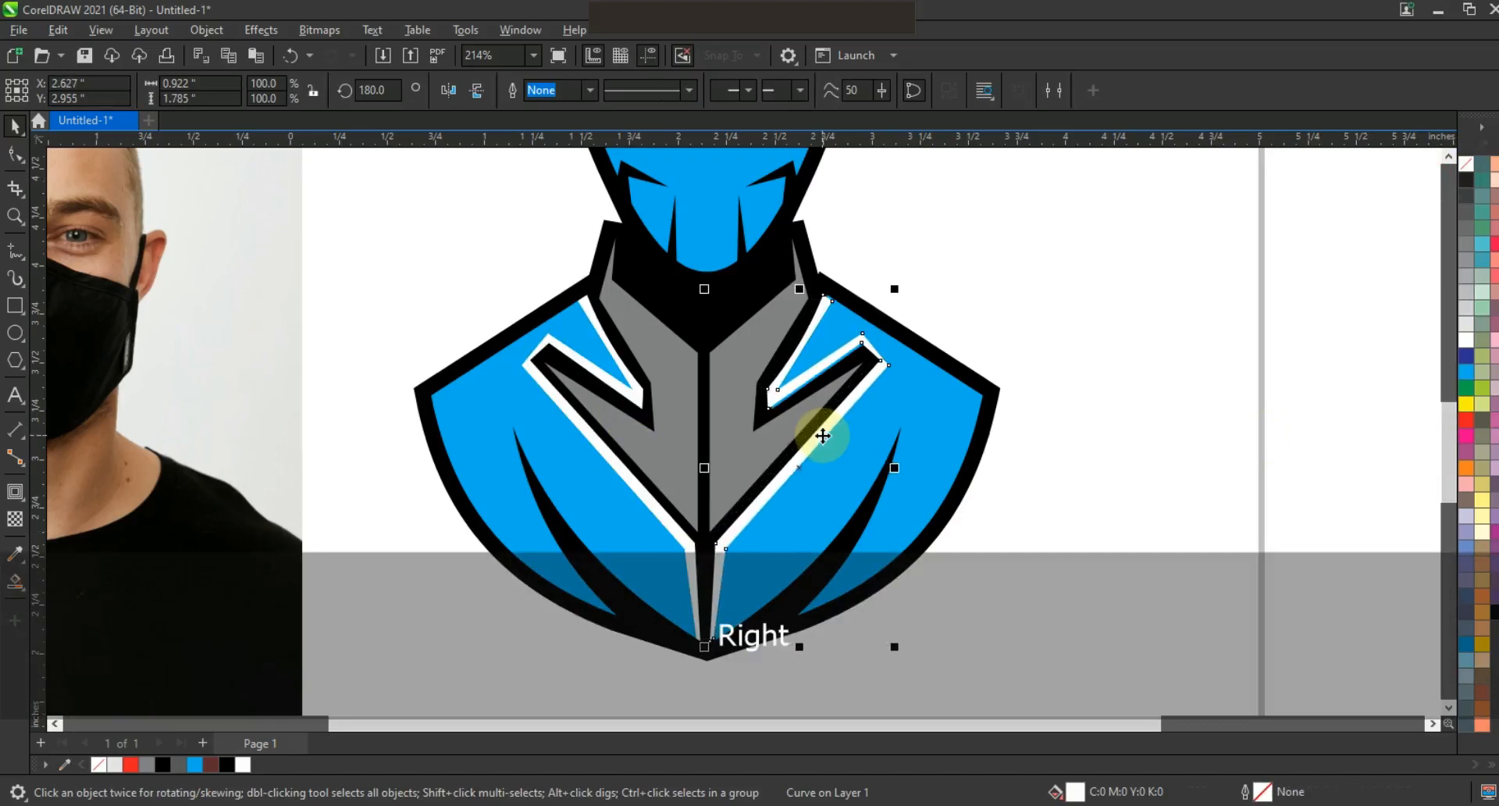
{"action": "key", "text": "Escape"}
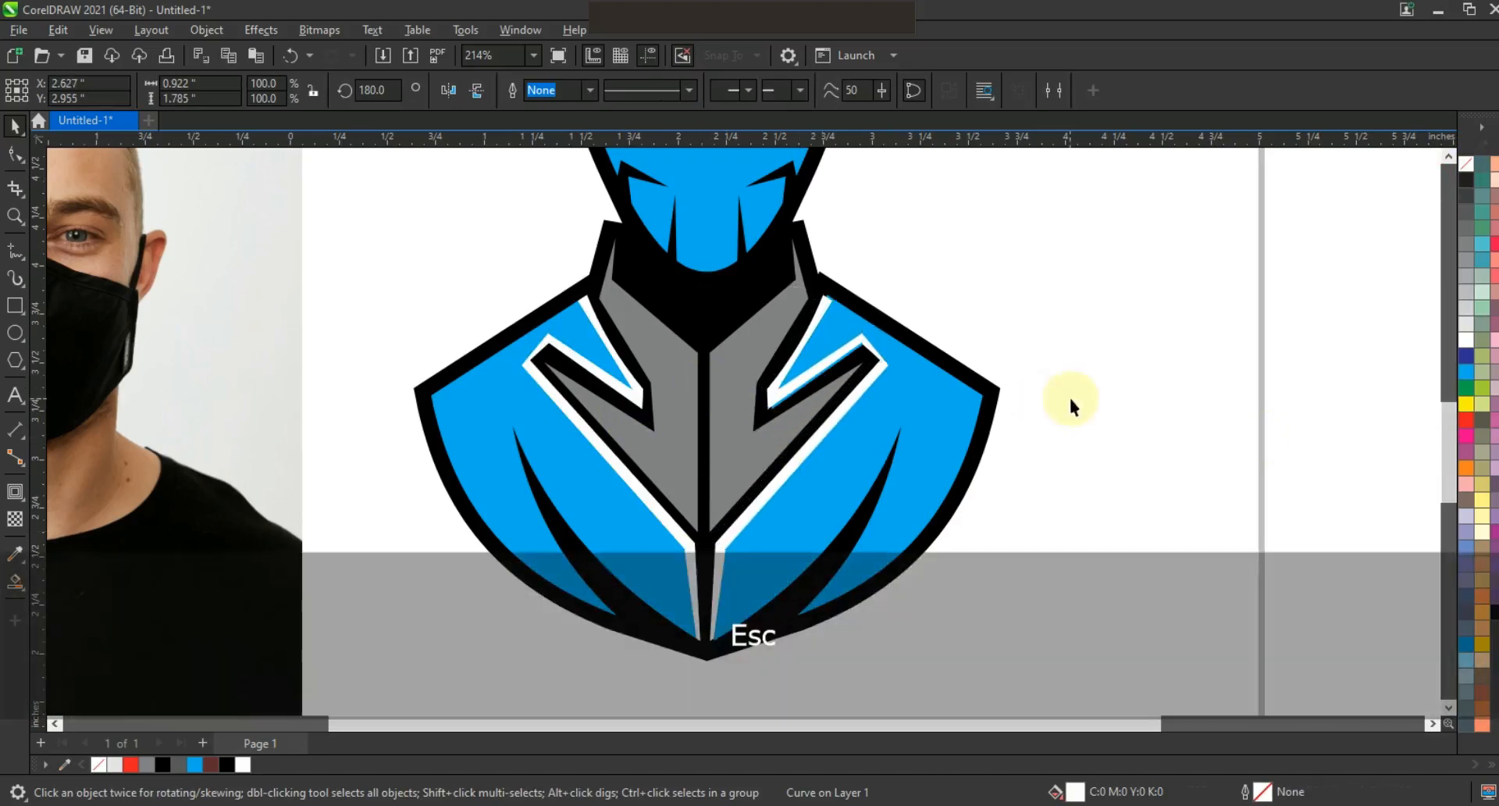
- Draw a three-point freehand line from the mask's upper right corner, through just below its centre peak, to the upper left corner
{"action": "left_click", "coordinate": [1071, 397]}
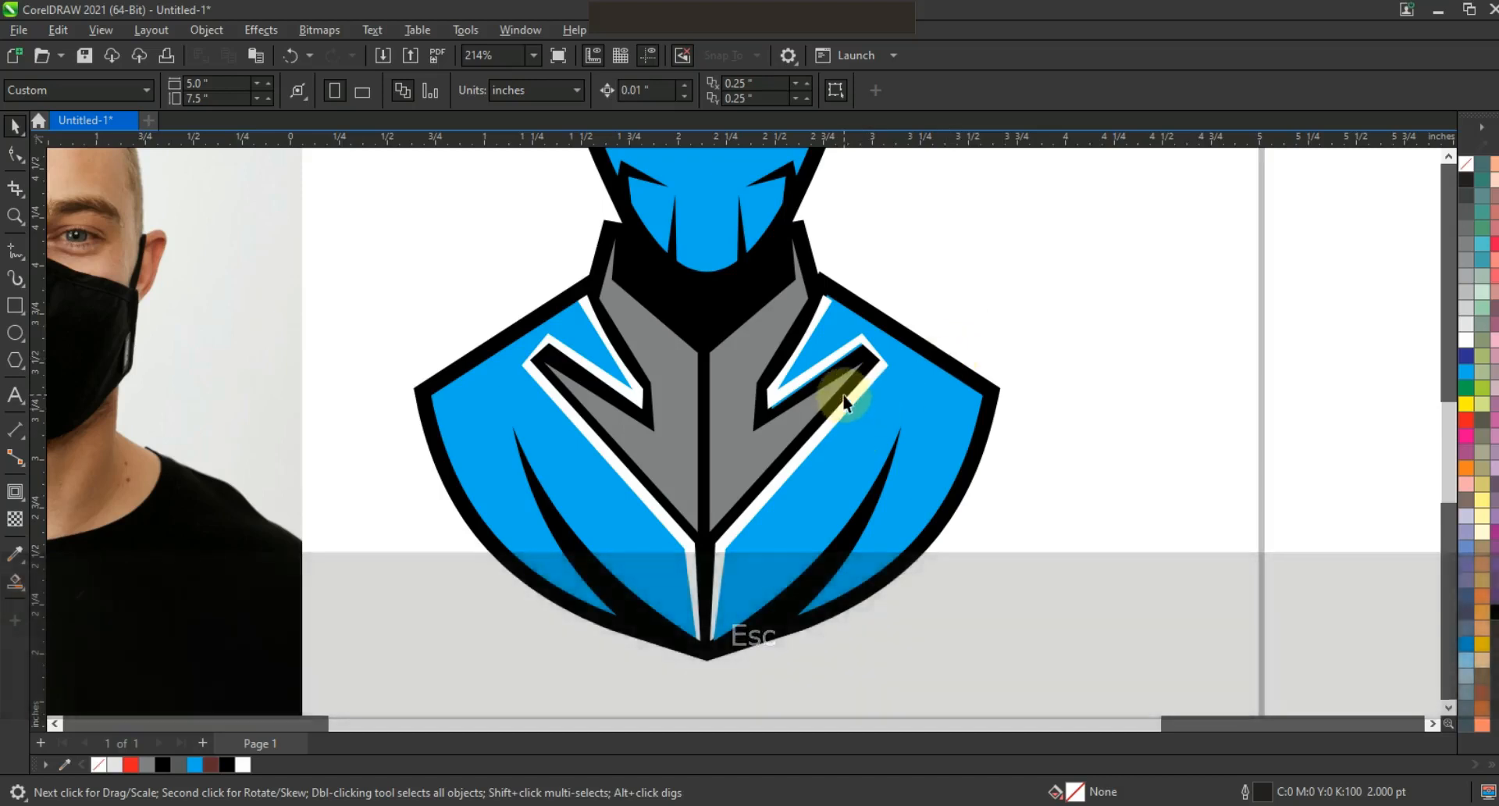
{"action": "key", "text": "F3"}
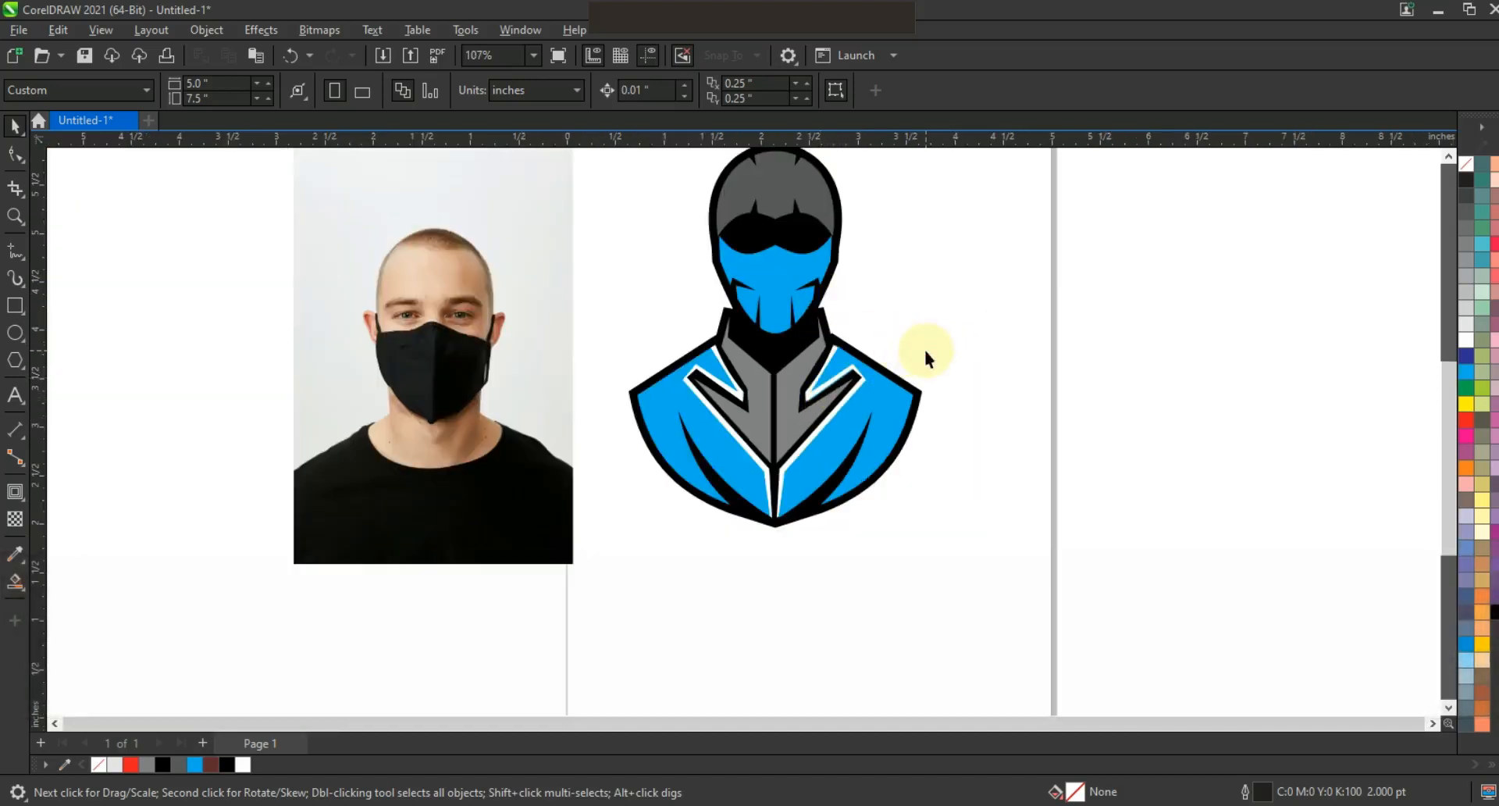
{"action": "left_click", "coordinate": [777, 304]}
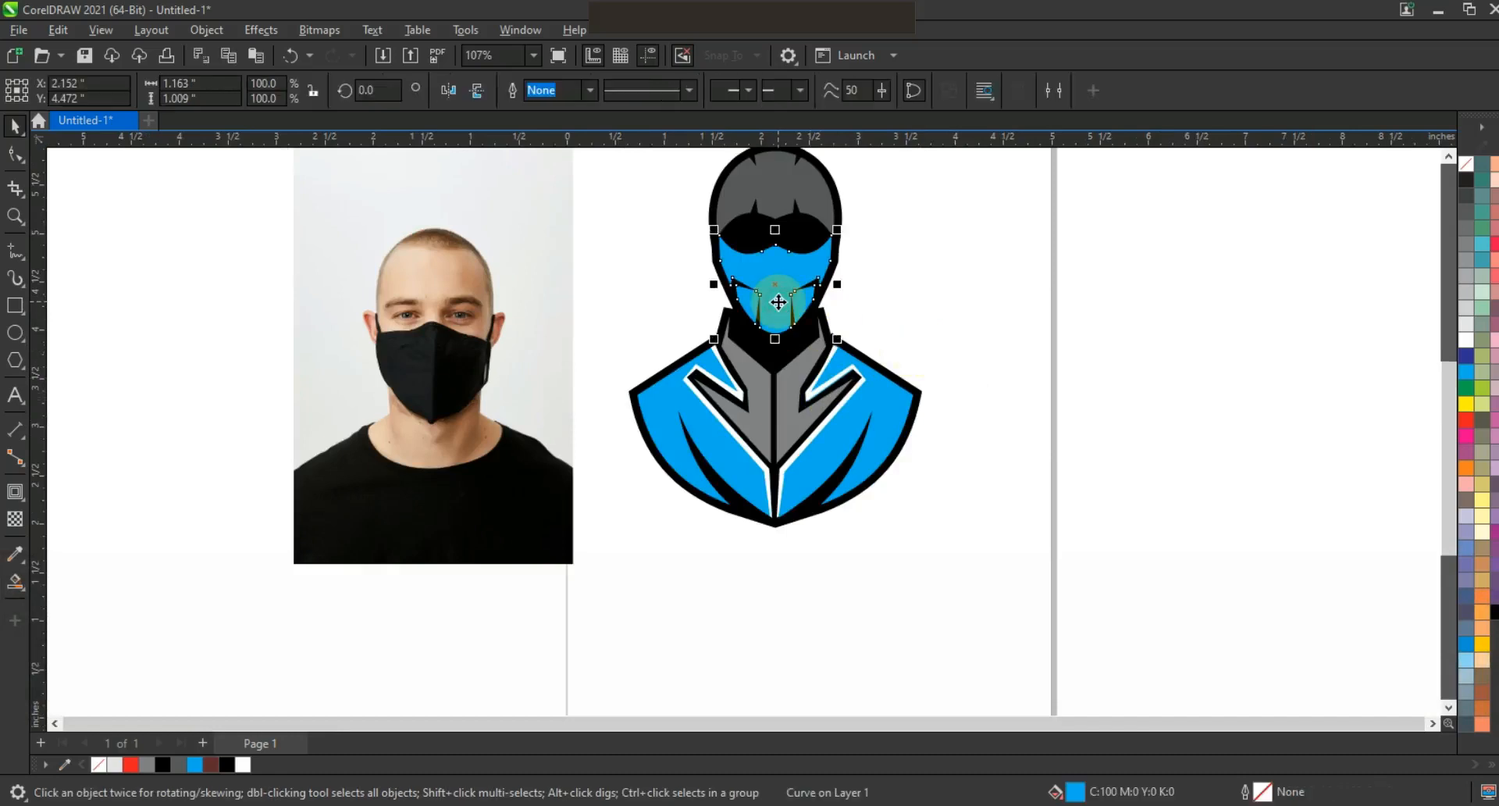
{"action": "key", "text": "shift+F2"}
{"action": "key", "text": "F3"}
{"action": "key", "text": "Escape"}
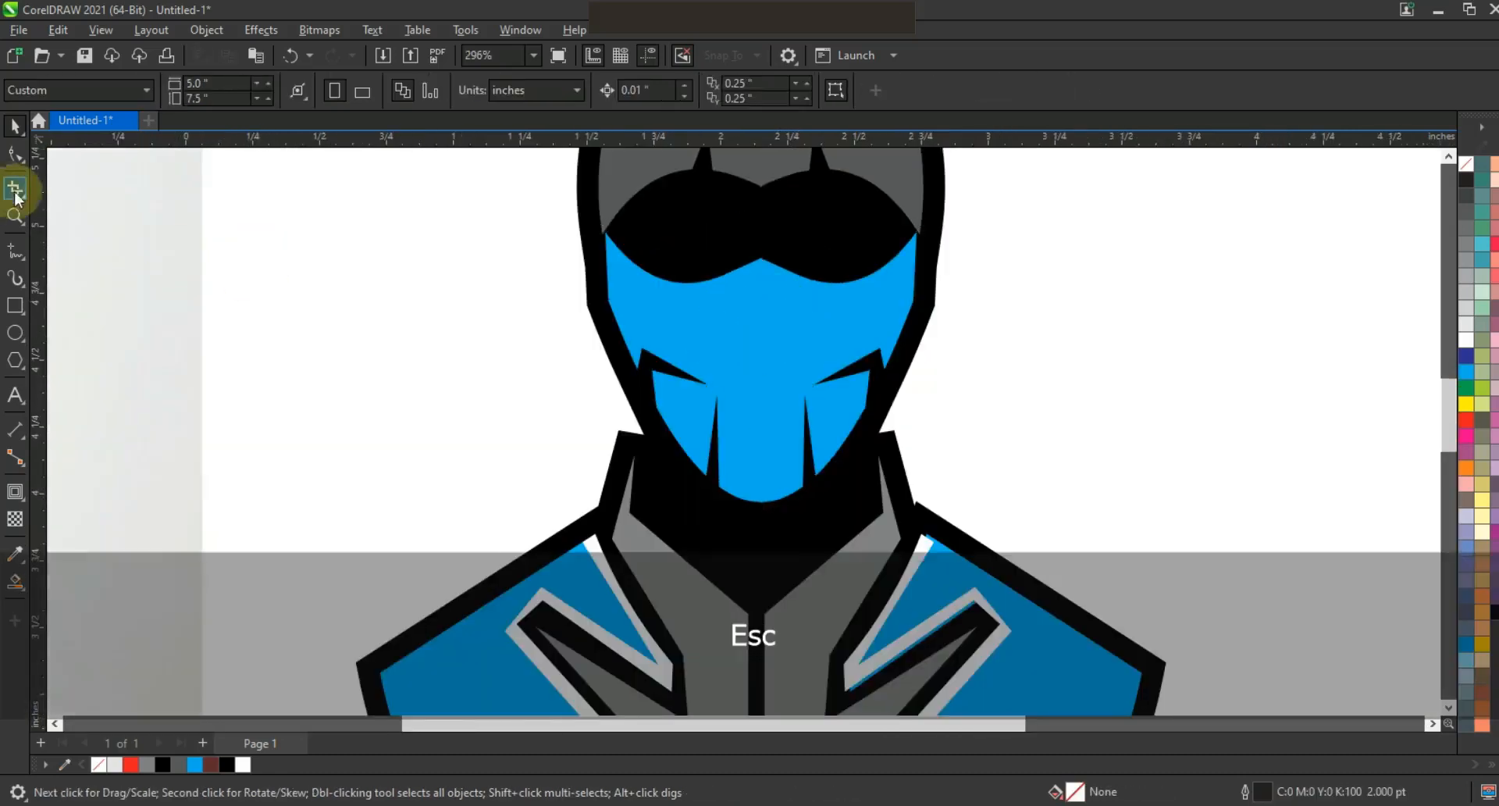
{"action": "left_click", "coordinate": [15, 243]}
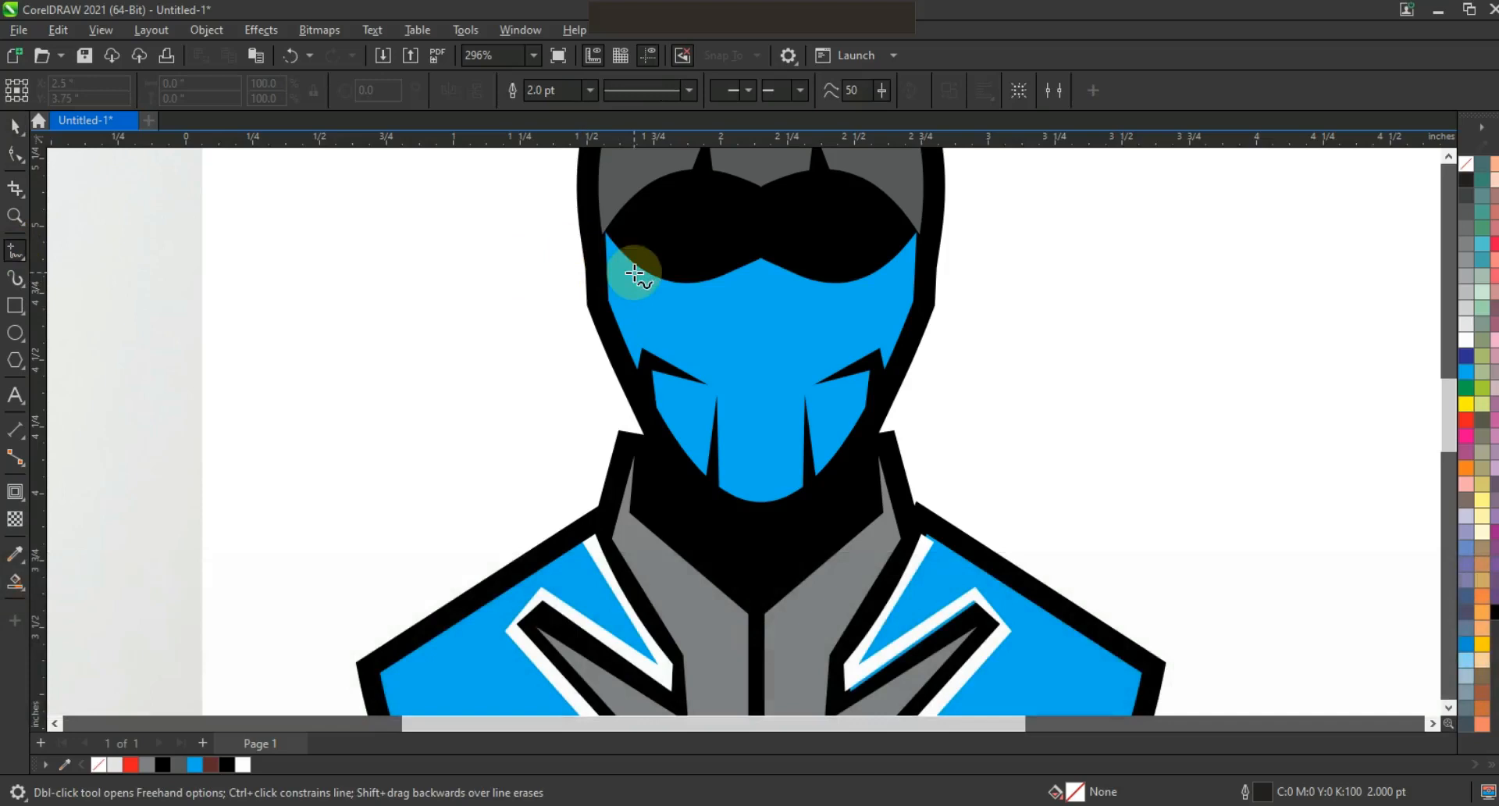
{"action": "left_click", "coordinate": [918, 229]}
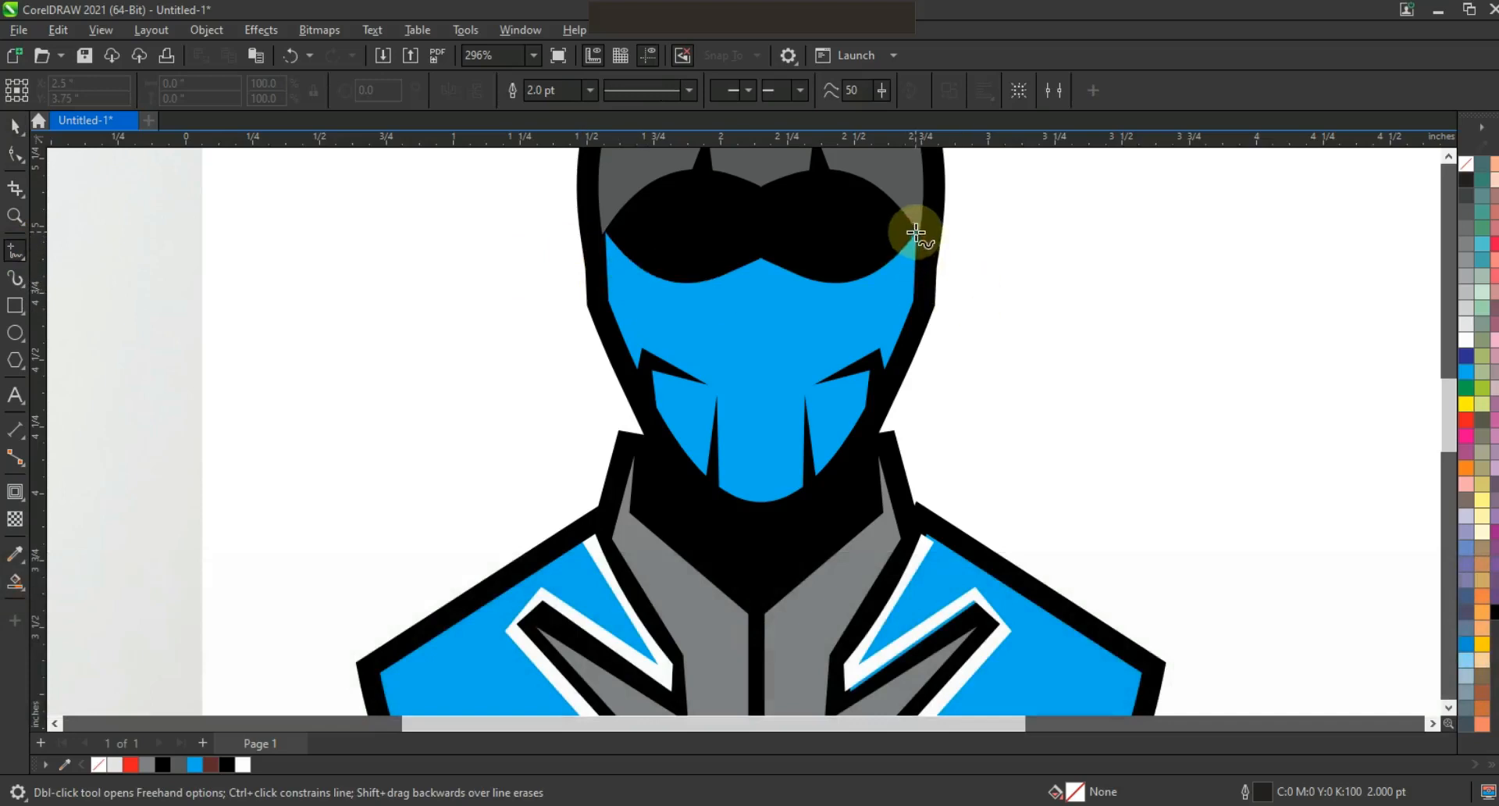
{"action": "left_click", "coordinate": [762, 271]}
{"action": "left_click", "coordinate": [603, 225]}
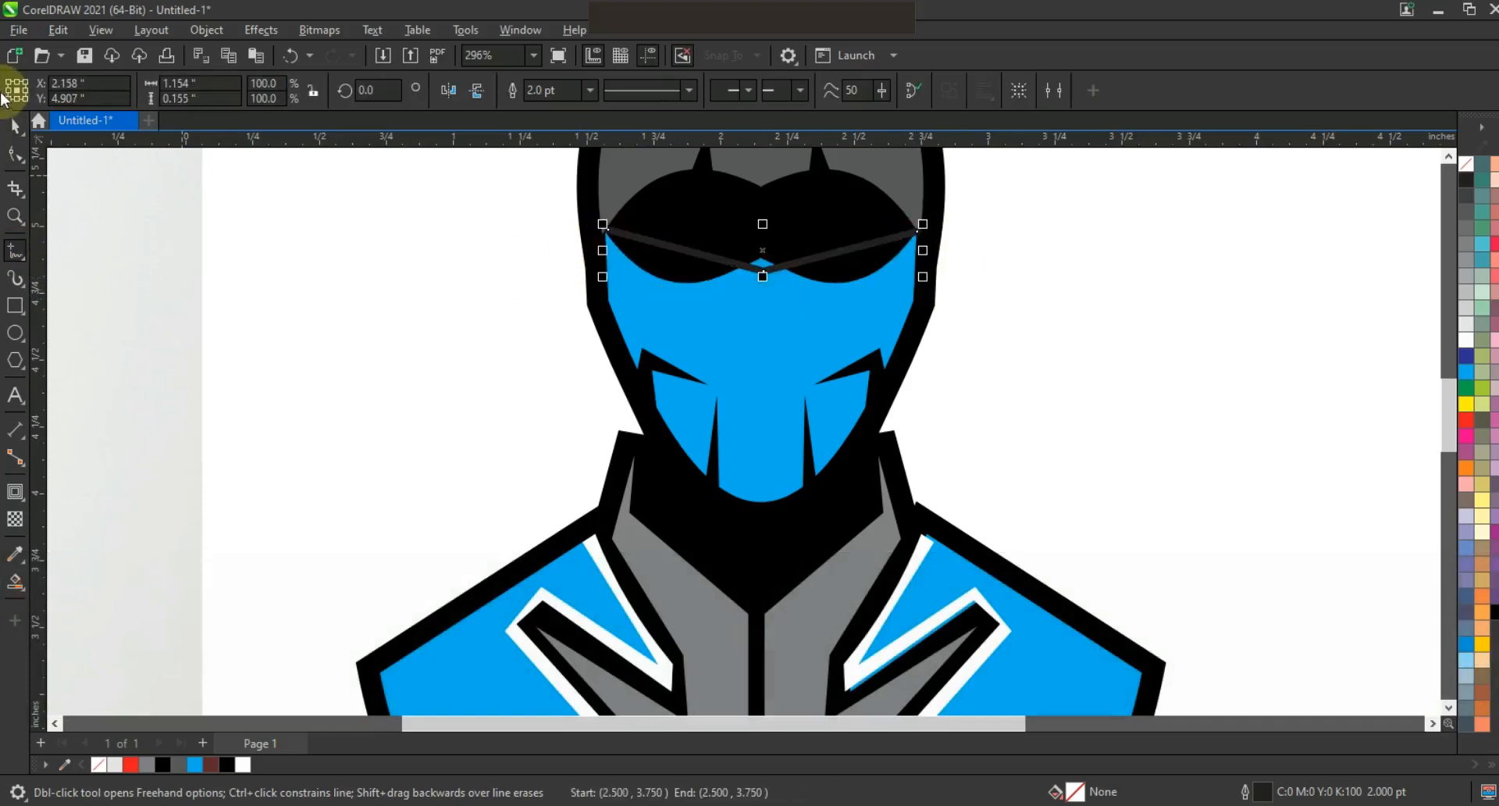
- Convert the line's two segments to curves and bow both downward just below the black eye area
{"action": "left_click", "coordinate": [15, 155]}
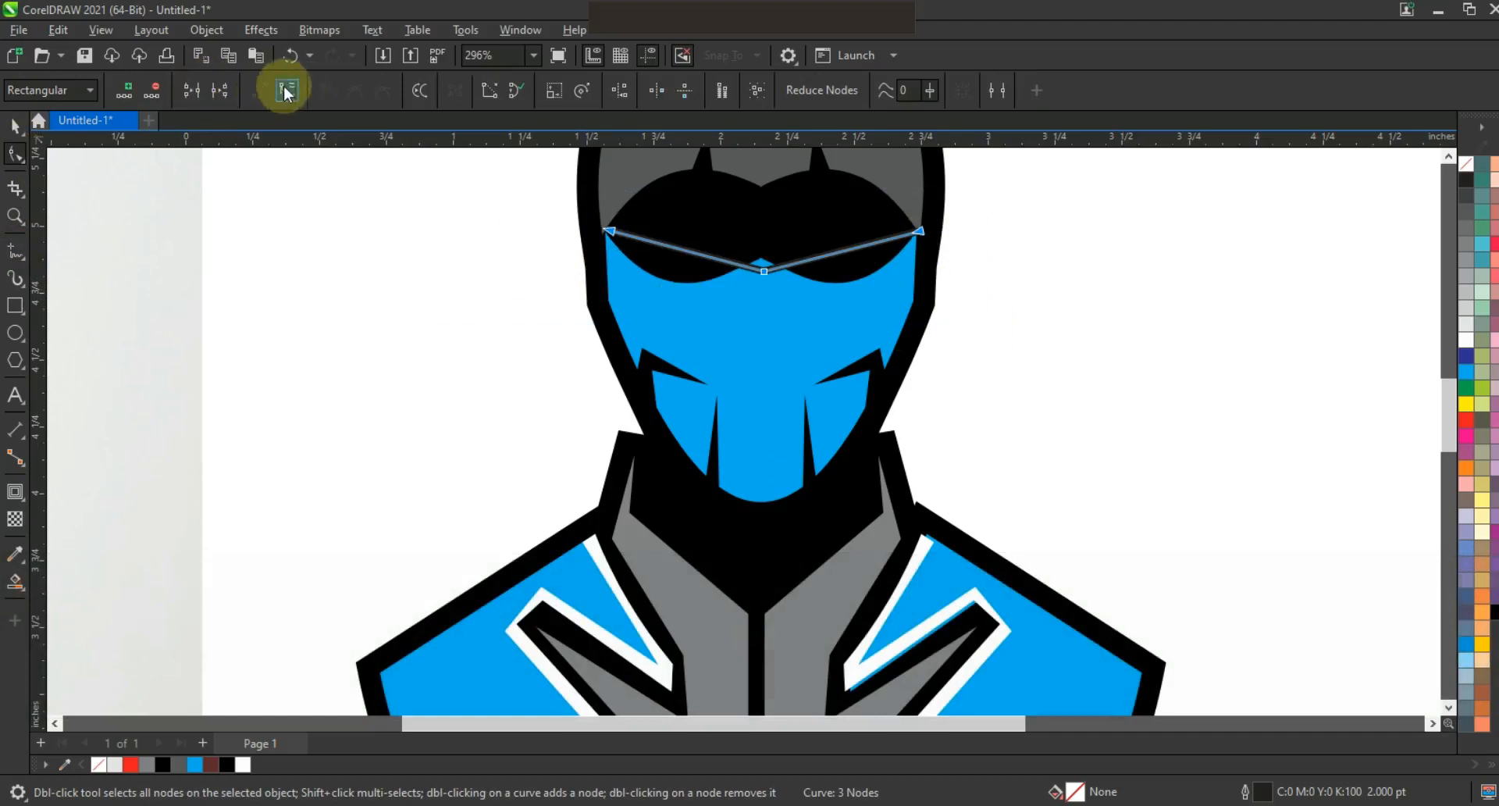
{"action": "left_click_drag", "start_coordinate": [681, 248], "coordinate": [672, 284]}
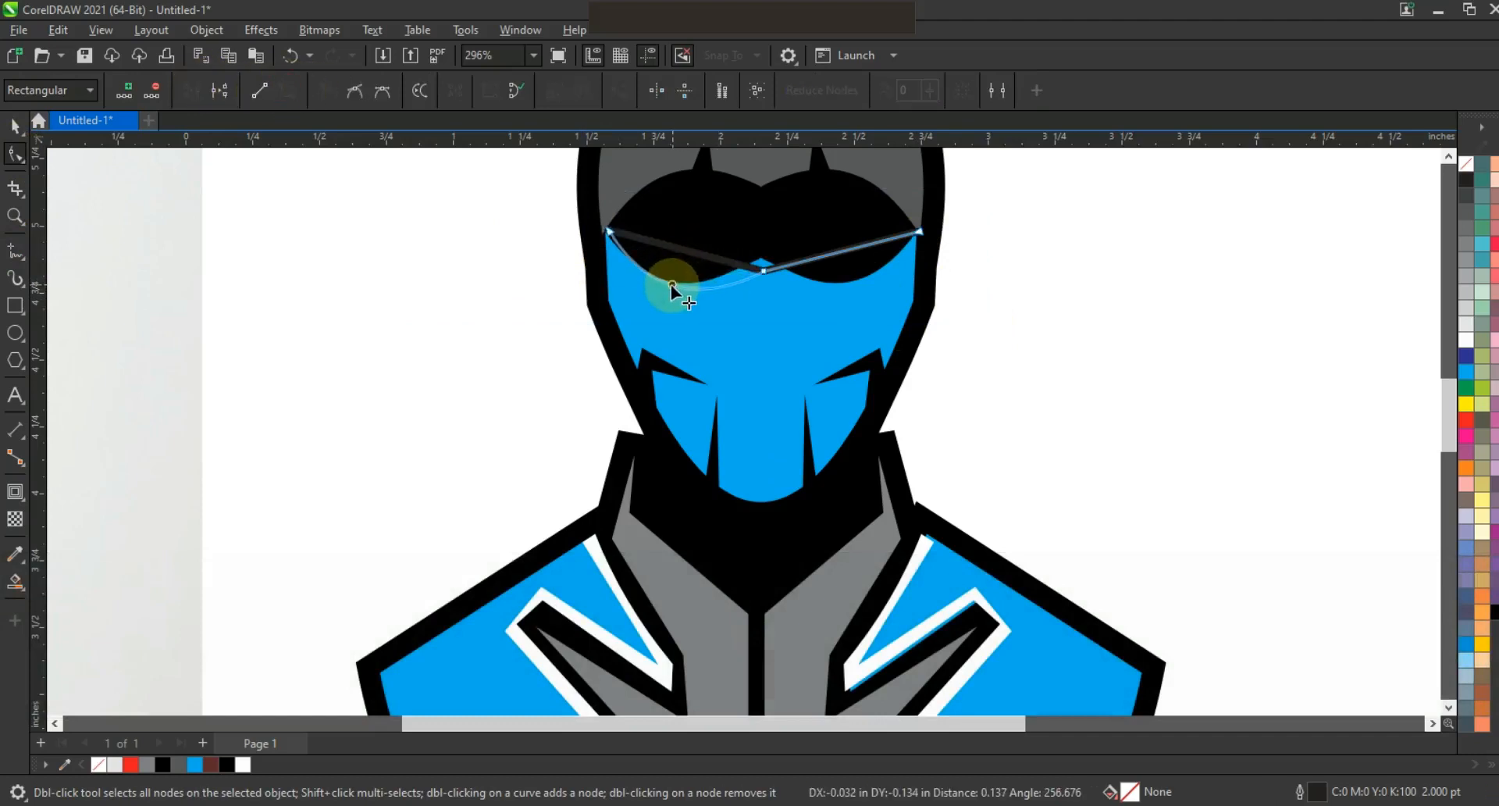
{"action": "left_click_drag", "start_coordinate": [836, 262], "coordinate": [841, 289]}
- Use Smart Fill to create a strip between the curved line and the black eye area, and fill it white
{"action": "left_click", "coordinate": [15, 582]}
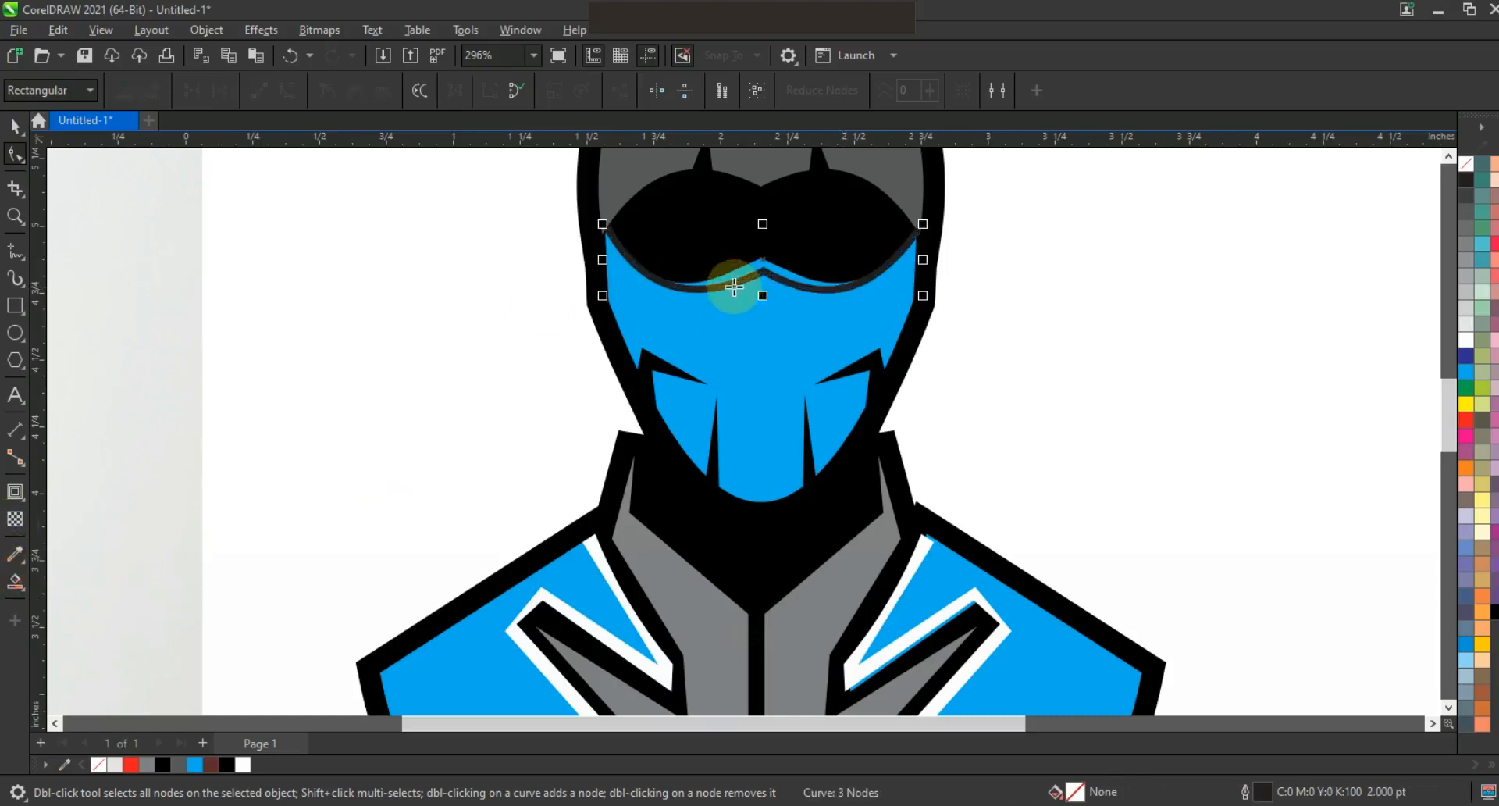
{"action": "left_click", "coordinate": [737, 272]}
{"action": "left_click", "coordinate": [15, 125]}
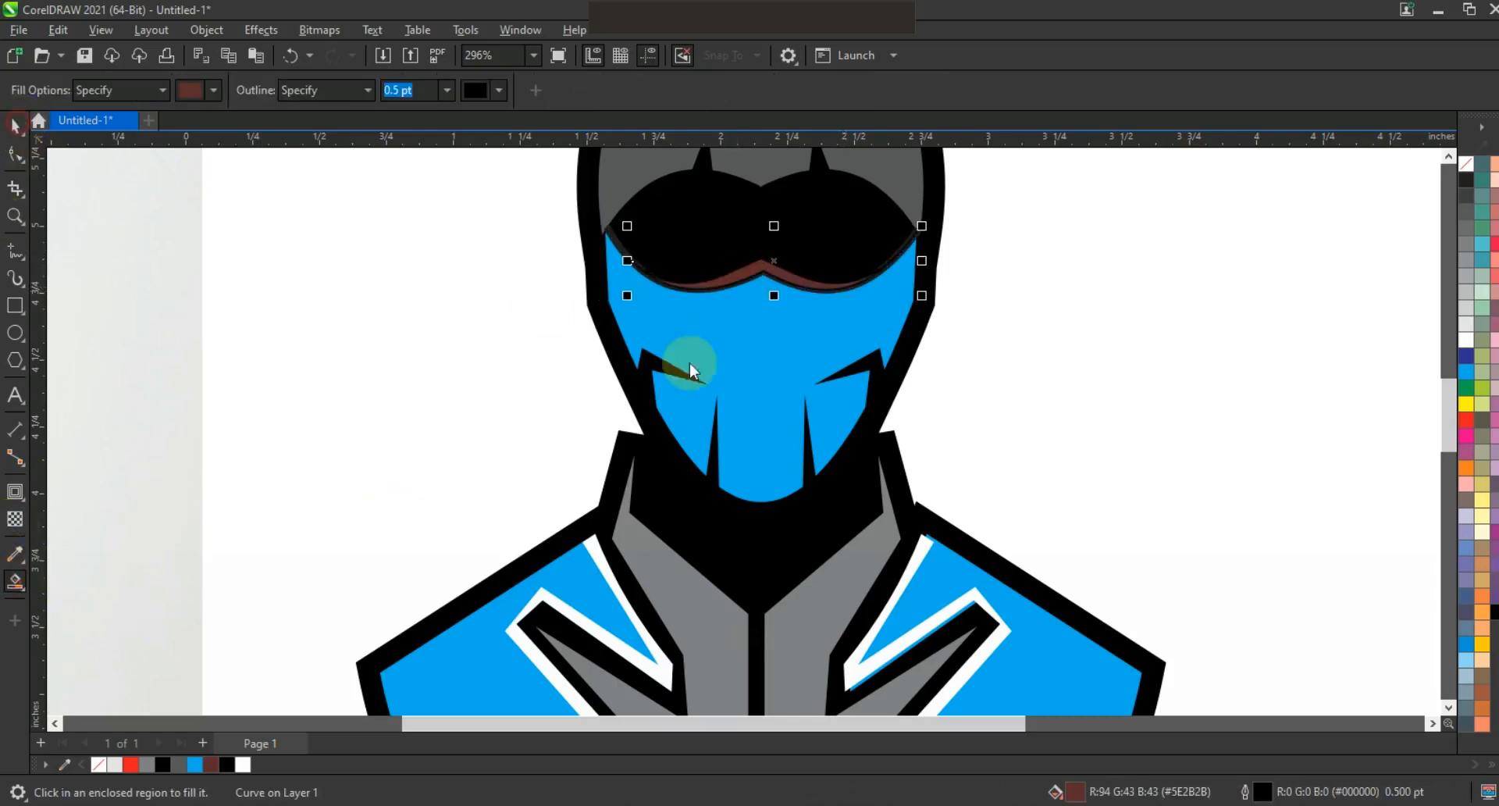
{"action": "left_click", "coordinate": [1467, 341]}
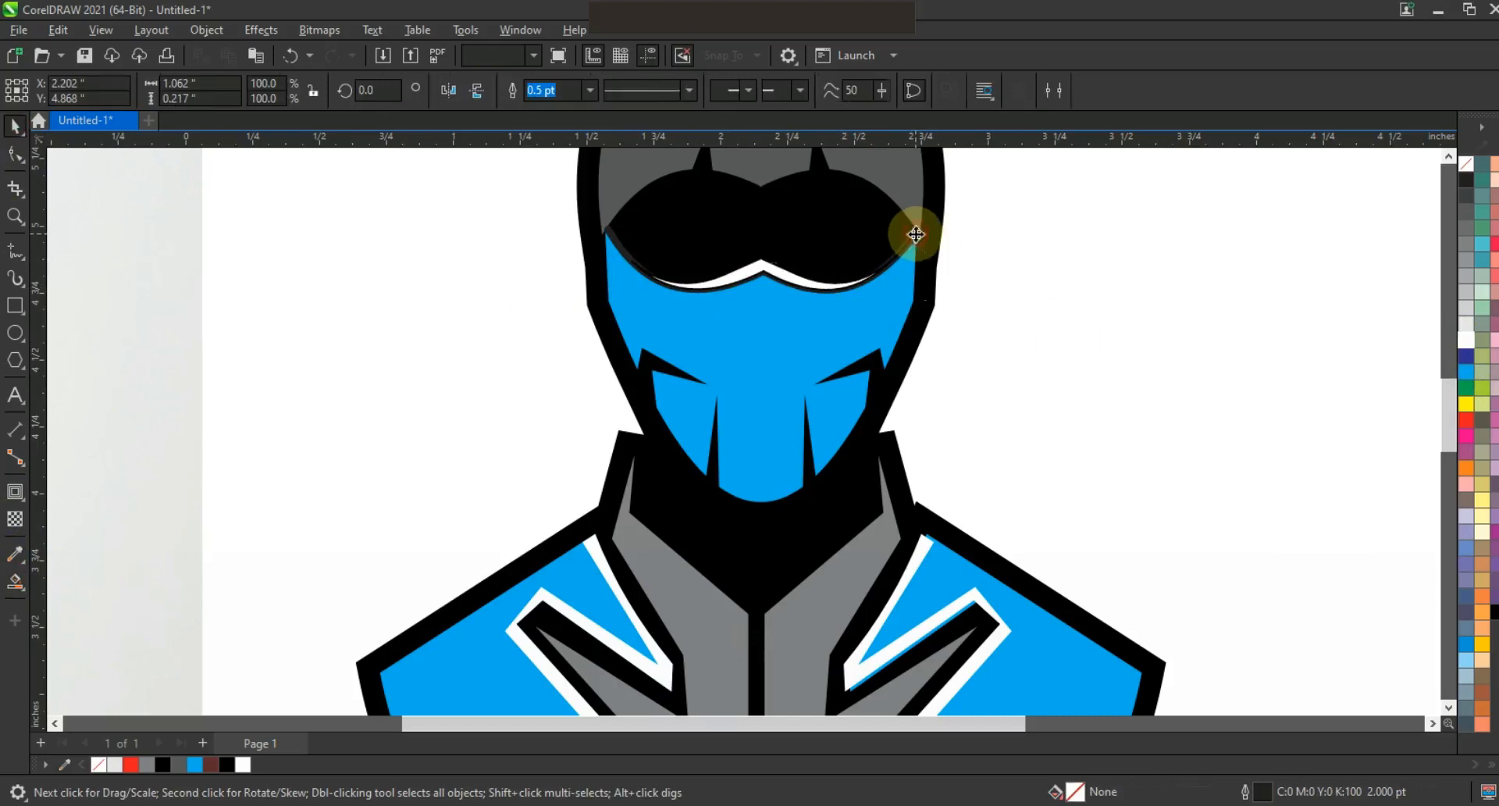
- Delete the curved guide line across the mask and remove the outline from the white strip
{"action": "key", "text": "Delete"}
{"action": "key", "text": "ctrl+z"}
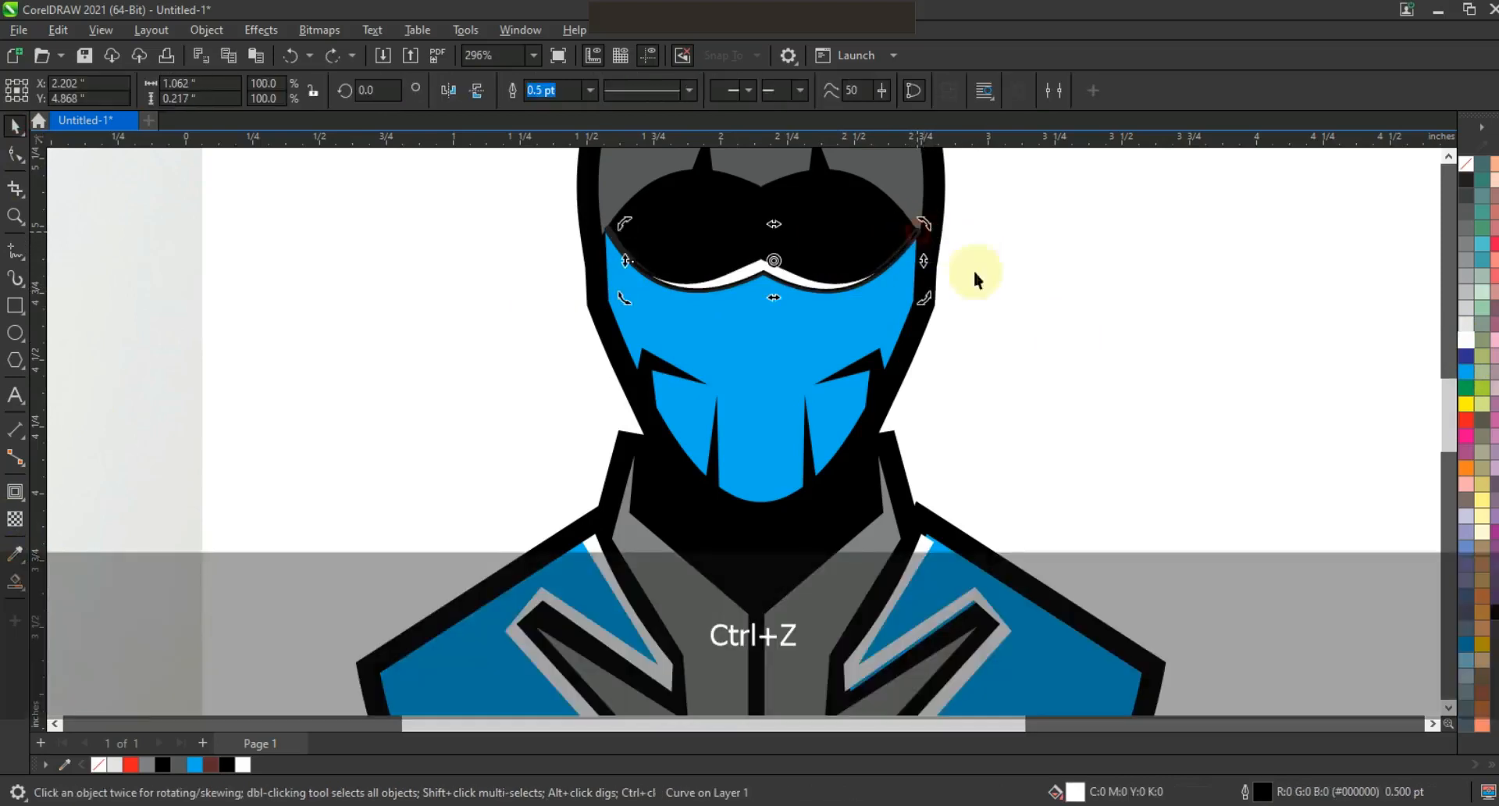
{"action": "left_click", "coordinate": [602, 217]}
{"action": "key", "text": "Delete"}
{"action": "left_click", "coordinate": [807, 267]}
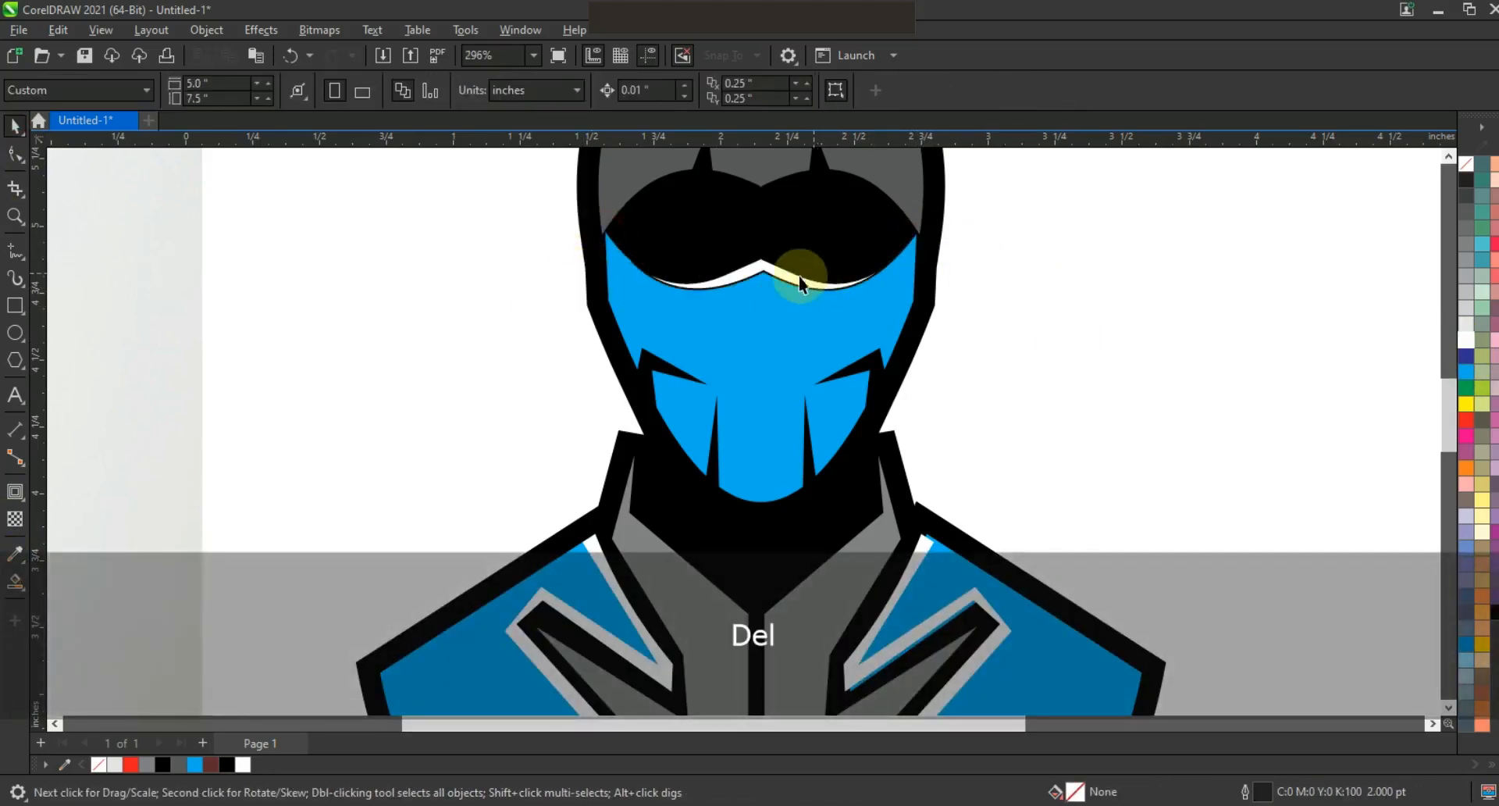
{"action": "right_click", "coordinate": [1465, 164]}
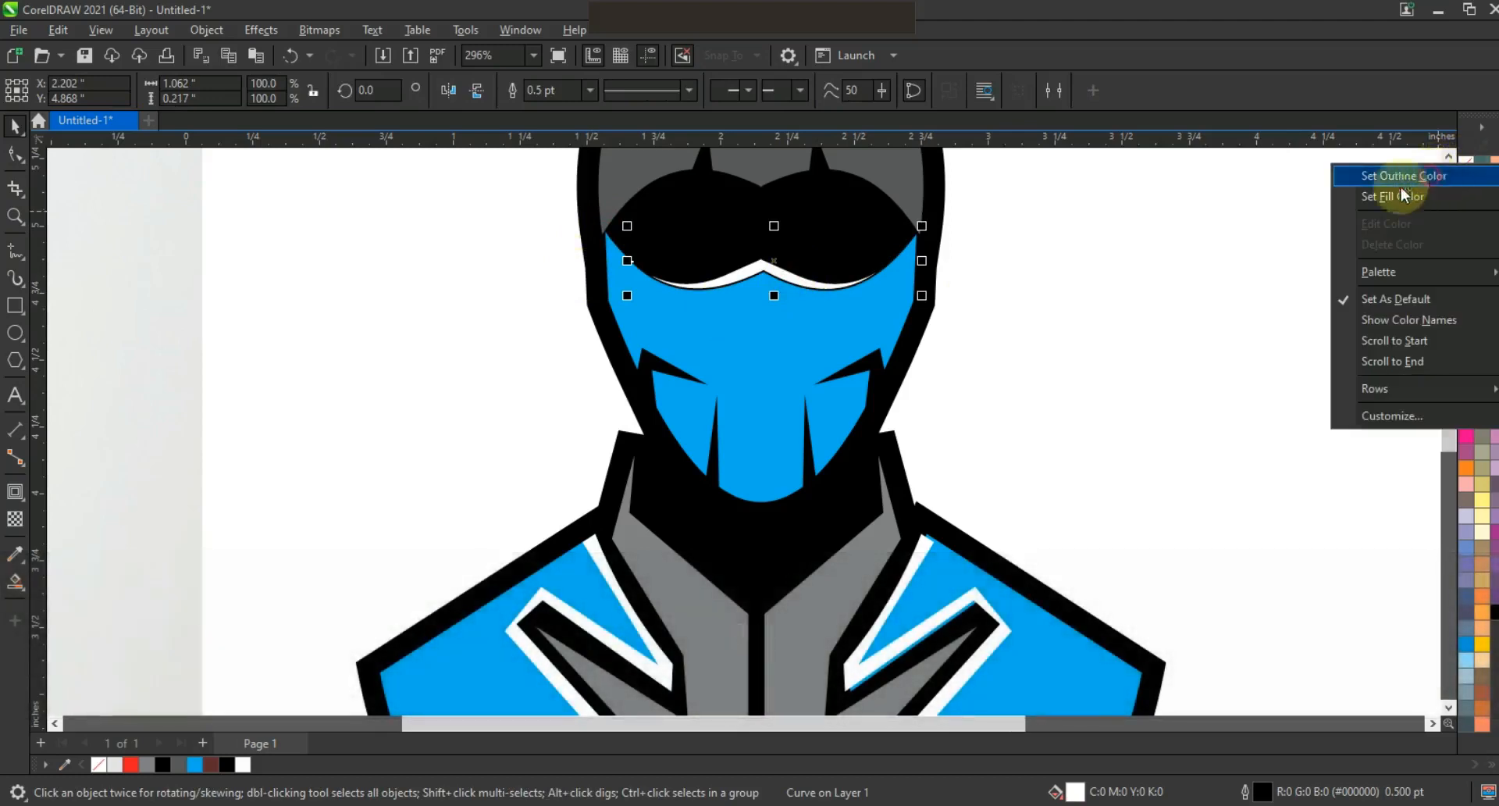
{"action": "left_click", "coordinate": [1402, 178]}
{"action": "left_click", "coordinate": [1137, 342]}
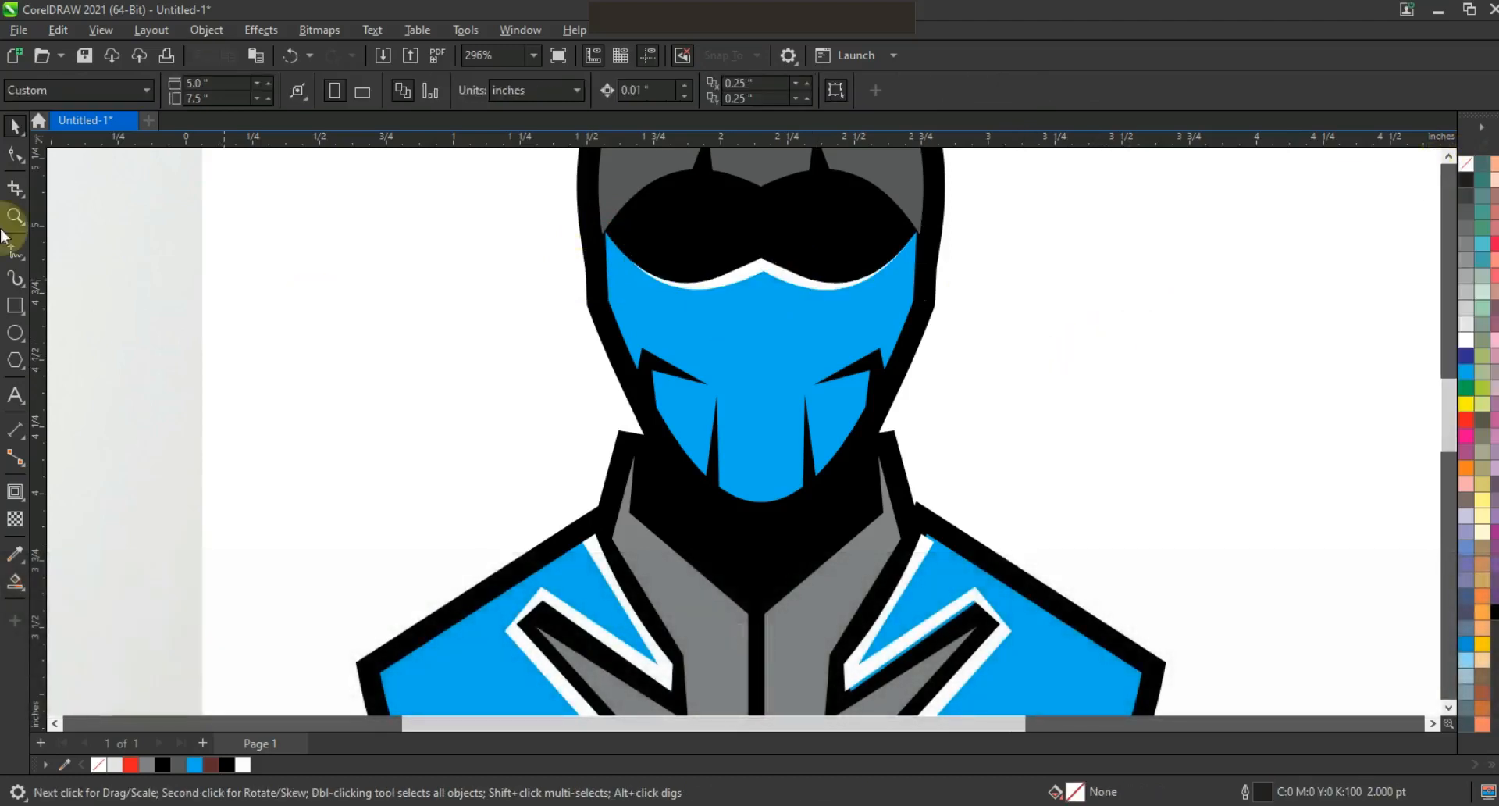
- Draw a straight vertical line through the mask's centre and use Smart Fill to create a shape over the mask's left half
{"action": "left_click", "coordinate": [14, 251]}
{"action": "left_click", "coordinate": [762, 240]}
{"action": "left_click", "coordinate": [762, 547], "text": "ctrl"}
{"action": "left_click", "coordinate": [15, 551]}
{"action": "left_click", "coordinate": [168, 561]}
{"action": "left_click", "coordinate": [729, 348]}
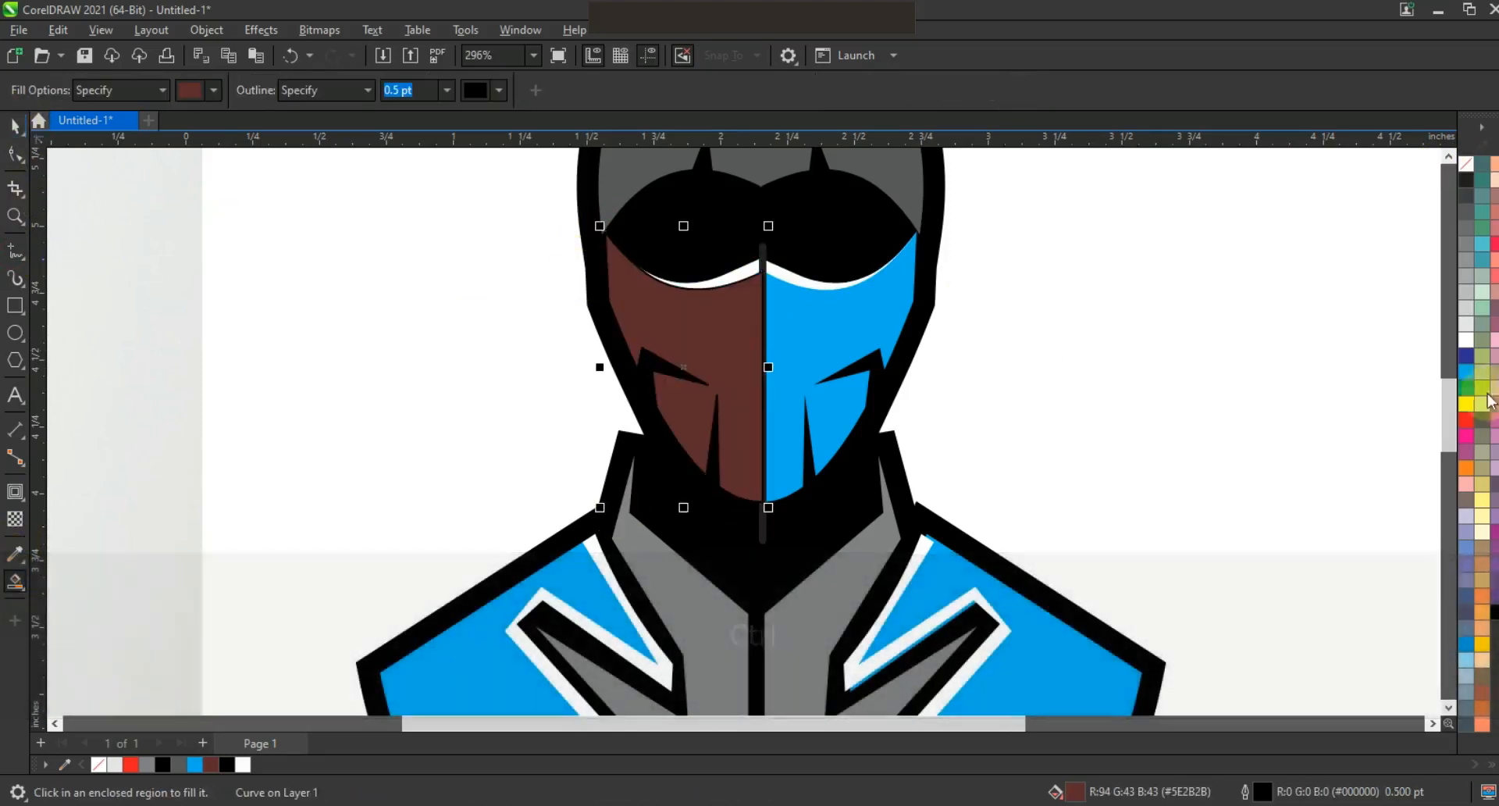
- Recolour the mask's left half in a darker blue, C100 M19 Y0 K0
{"action": "left_click", "coordinate": [15, 126]}
{"action": "left_click", "coordinate": [1467, 372]}
{"action": "left_click", "coordinate": [1496, 613], "text": "ctrl"}
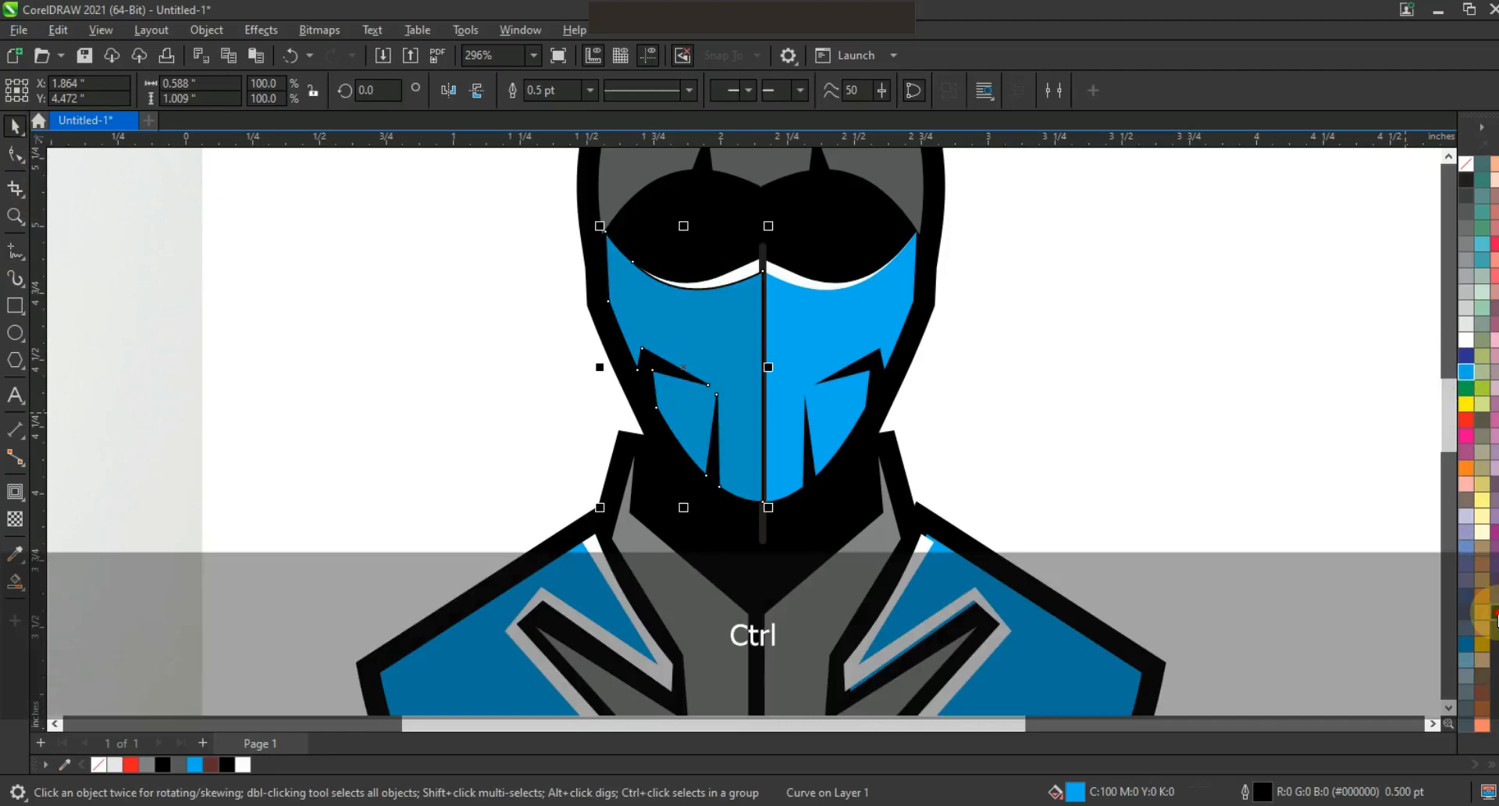
{"action": "key", "text": "ctrl+z"}
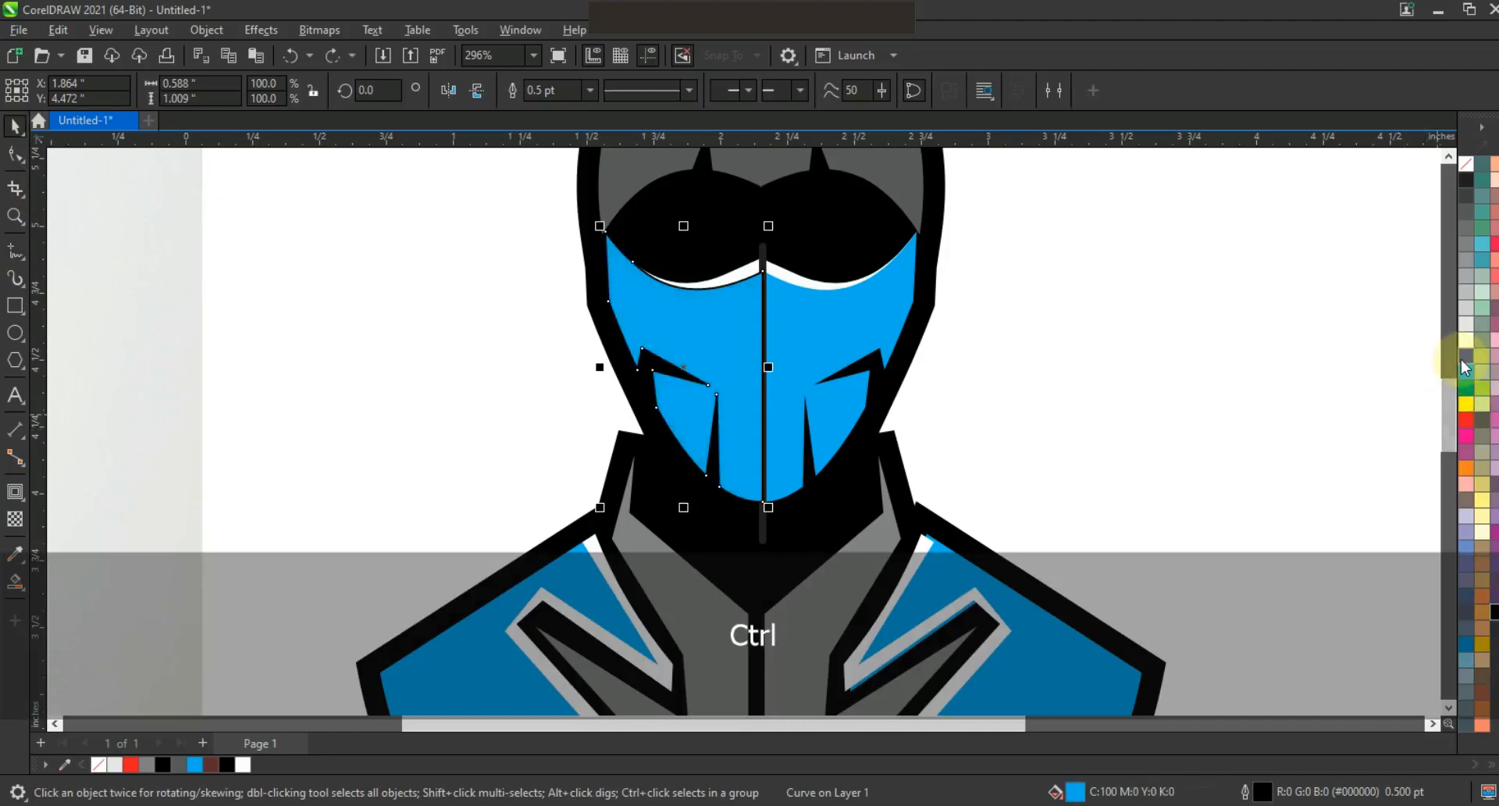
{"action": "left_click", "coordinate": [1226, 356]}
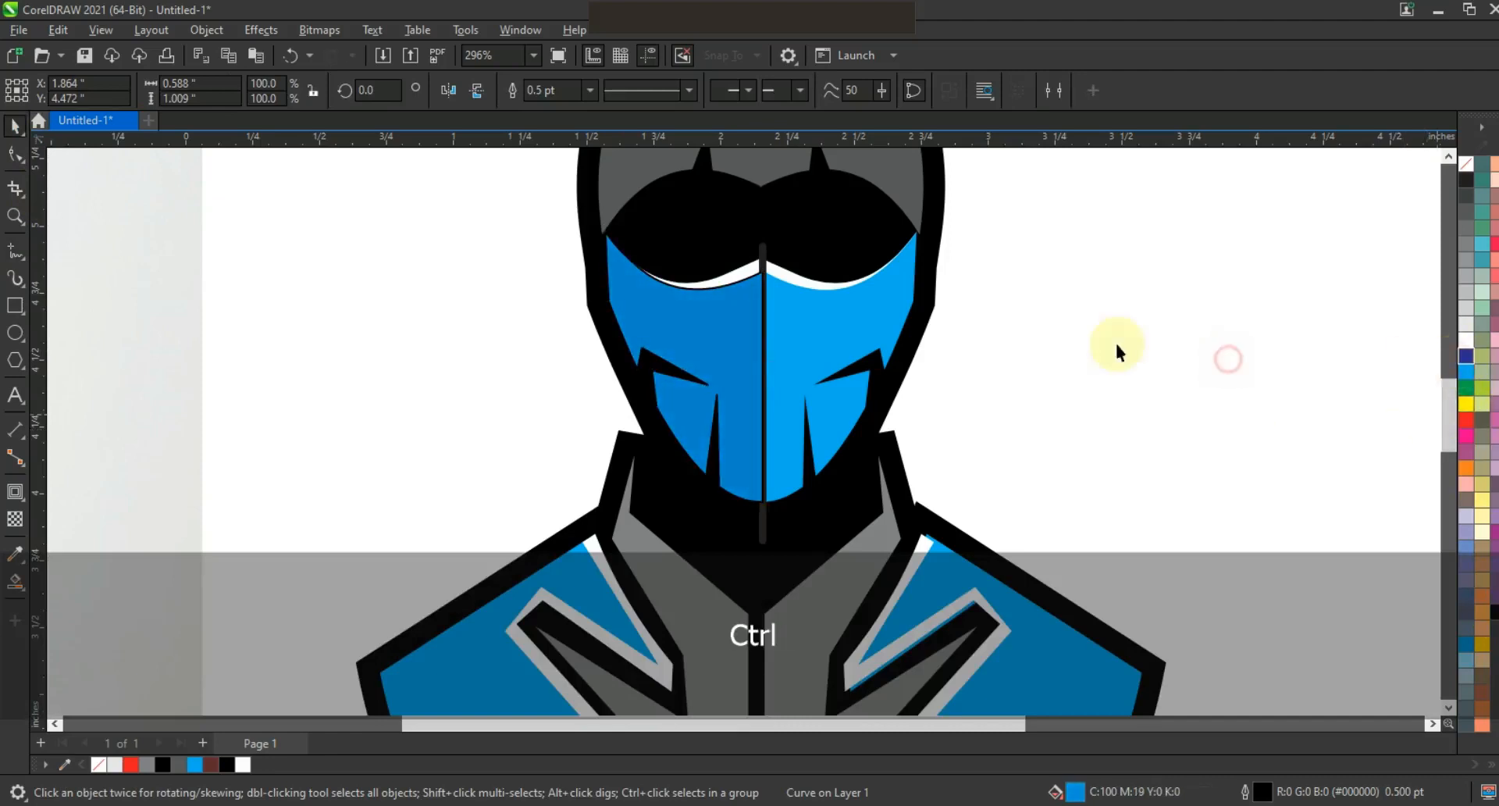
- Delete the vertical guide line and remove the outline from the mask's darker left half
{"action": "left_click", "coordinate": [763, 242]}
{"action": "key", "text": "Delete"}
{"action": "left_click_drag", "start_coordinate": [933, 212], "coordinate": [546, 512]}
{"action": "right_click", "coordinate": [1466, 167]}
{"action": "left_click", "coordinate": [1410, 177]}
{"action": "left_click", "coordinate": [1120, 361]}
- Draw a zigzag freehand line on the right shoulder, from its upper edge down beside the white strip, back up, and past the lower edge
{"action": "key", "text": "F3"}
{"action": "key", "text": "F3"}
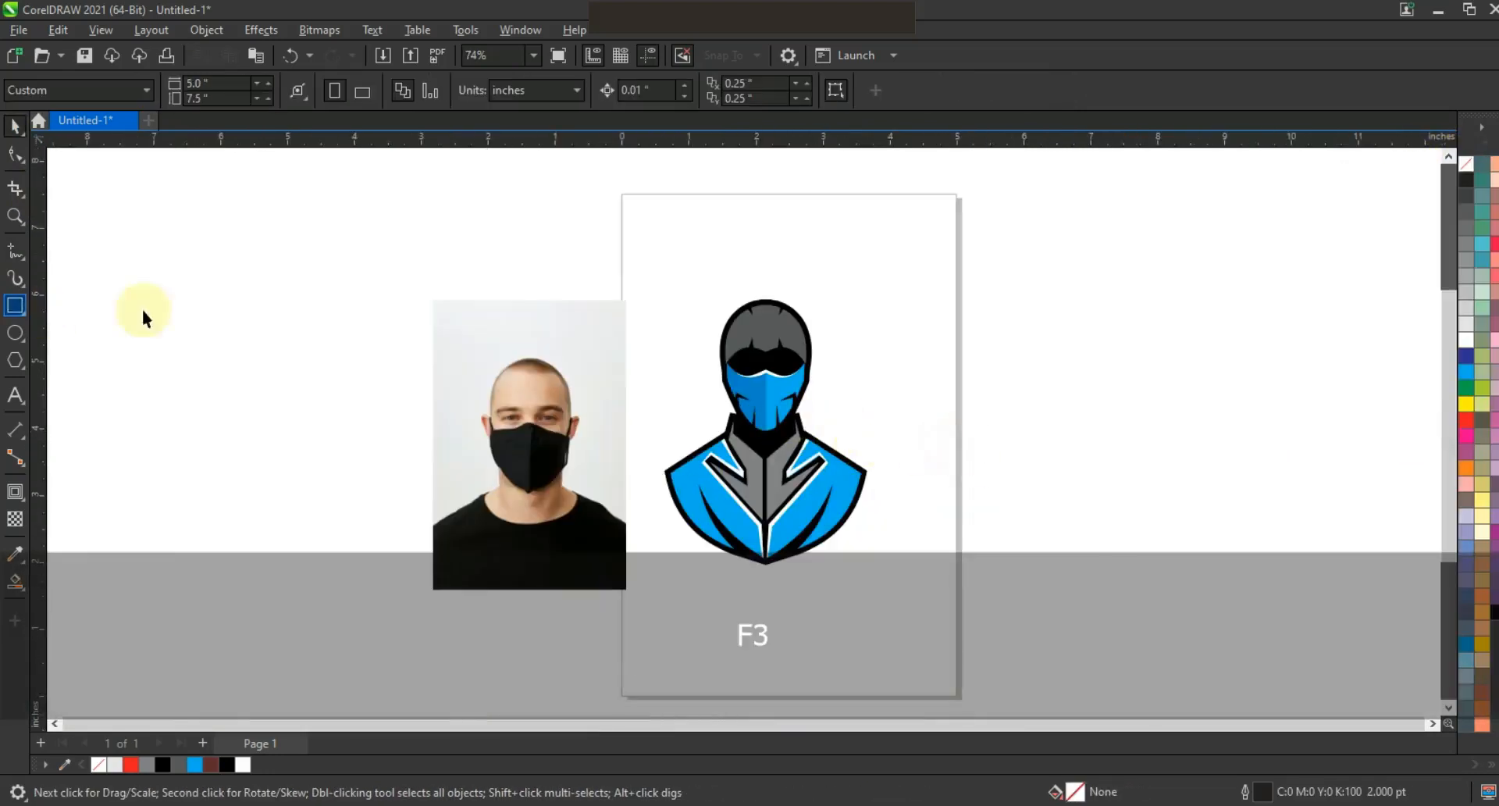
{"action": "left_click", "coordinate": [16, 217]}
{"action": "left_click_drag", "start_coordinate": [595, 266], "coordinate": [991, 606]}
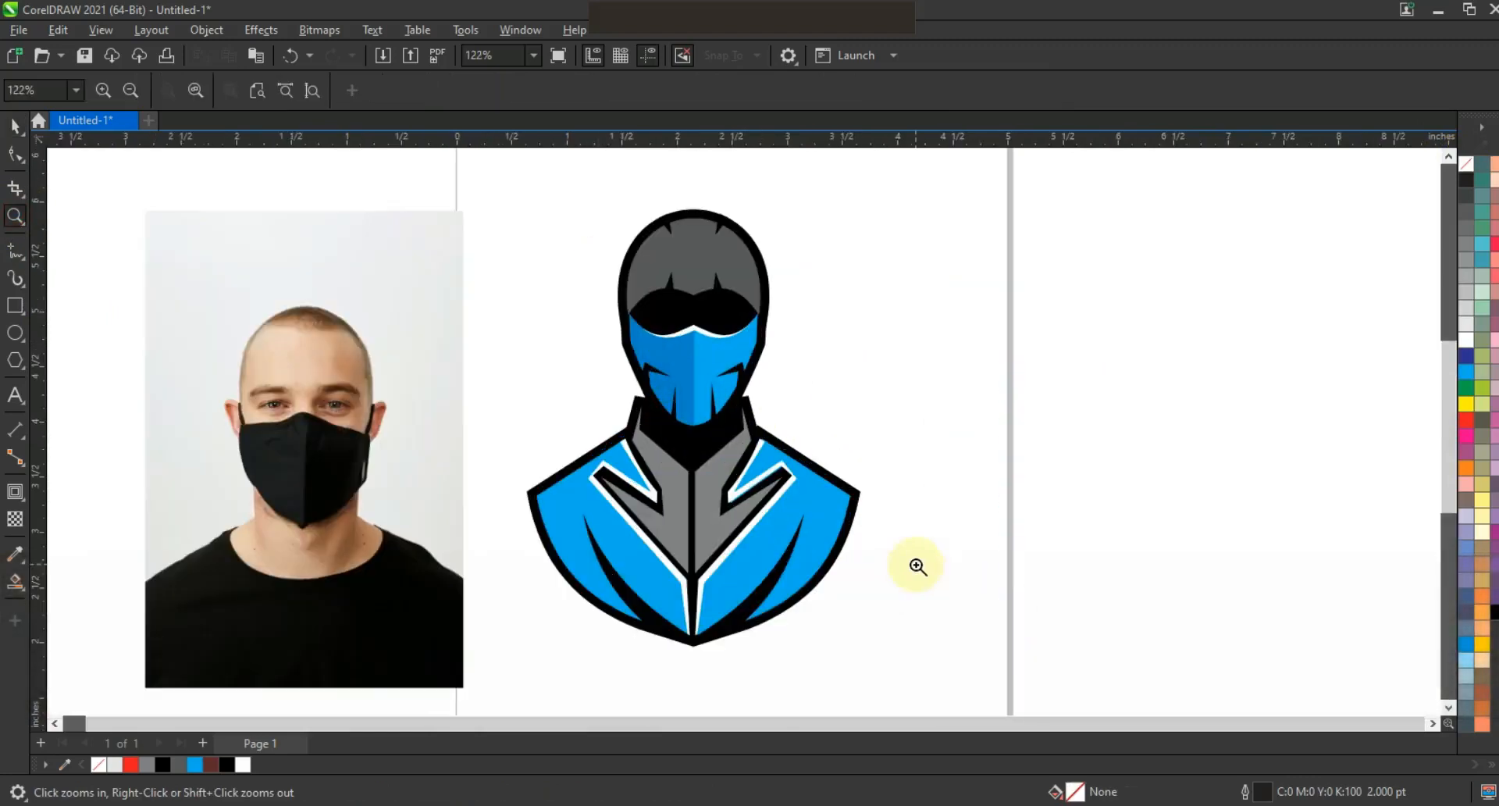
{"action": "left_click", "coordinate": [13, 252]}
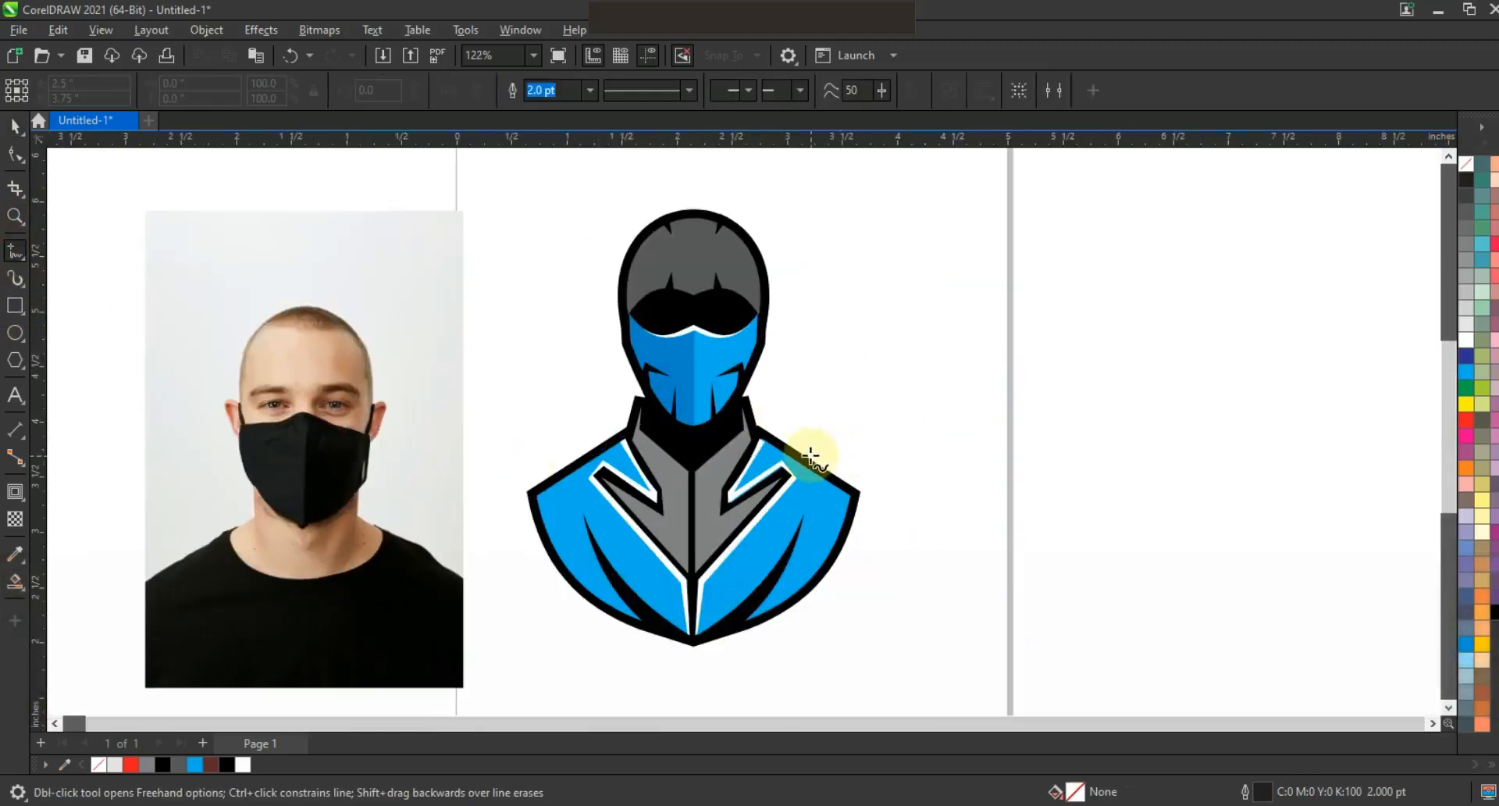
{"action": "left_click", "coordinate": [815, 463]}
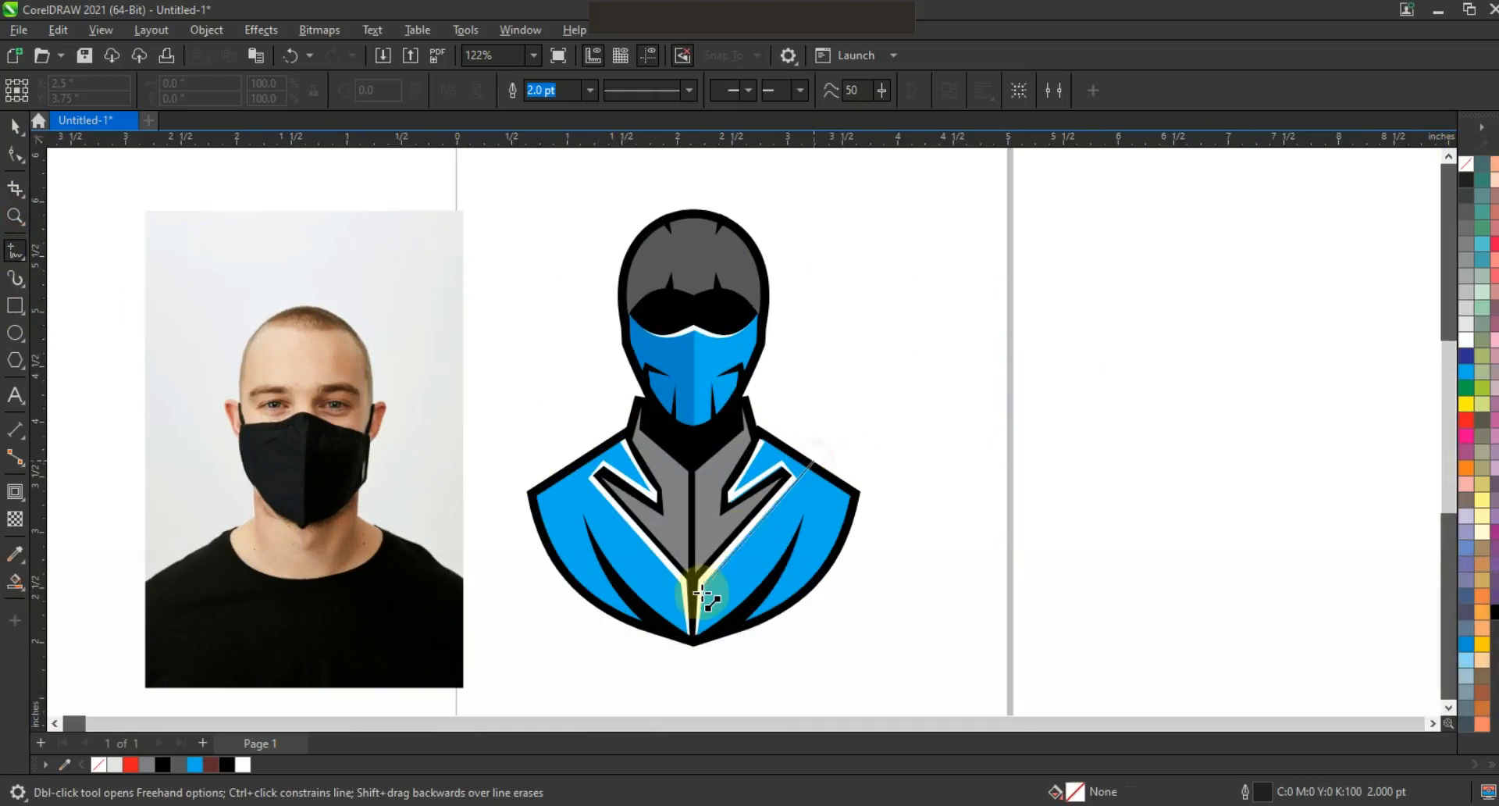
{"action": "left_click", "coordinate": [698, 603]}
{"action": "left_click", "coordinate": [819, 495]}
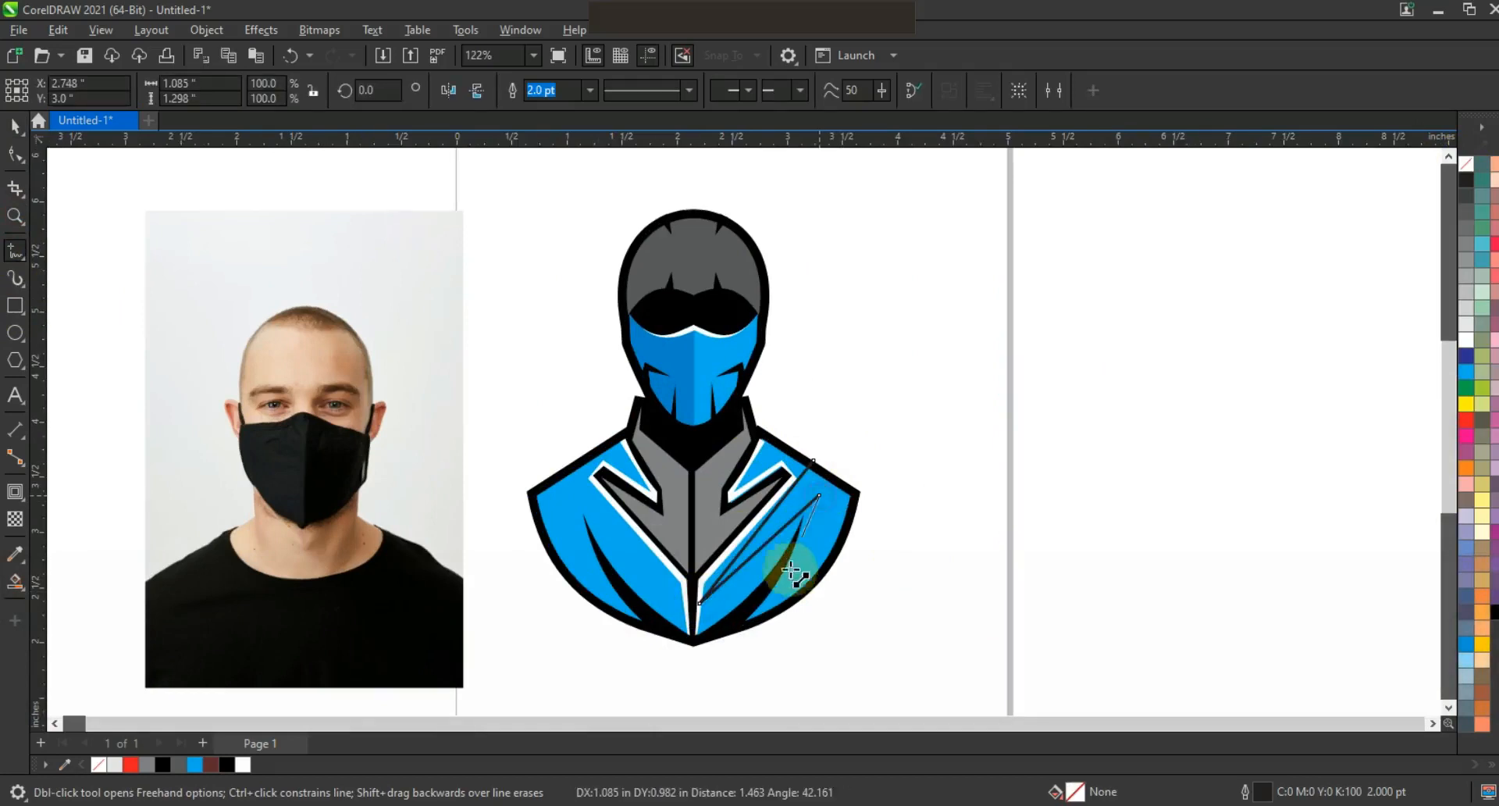
{"action": "left_click", "coordinate": [780, 627]}
- Raise the zigzag line's upper inner node slightly and bow its segments into curves
{"action": "left_click", "coordinate": [19, 157]}
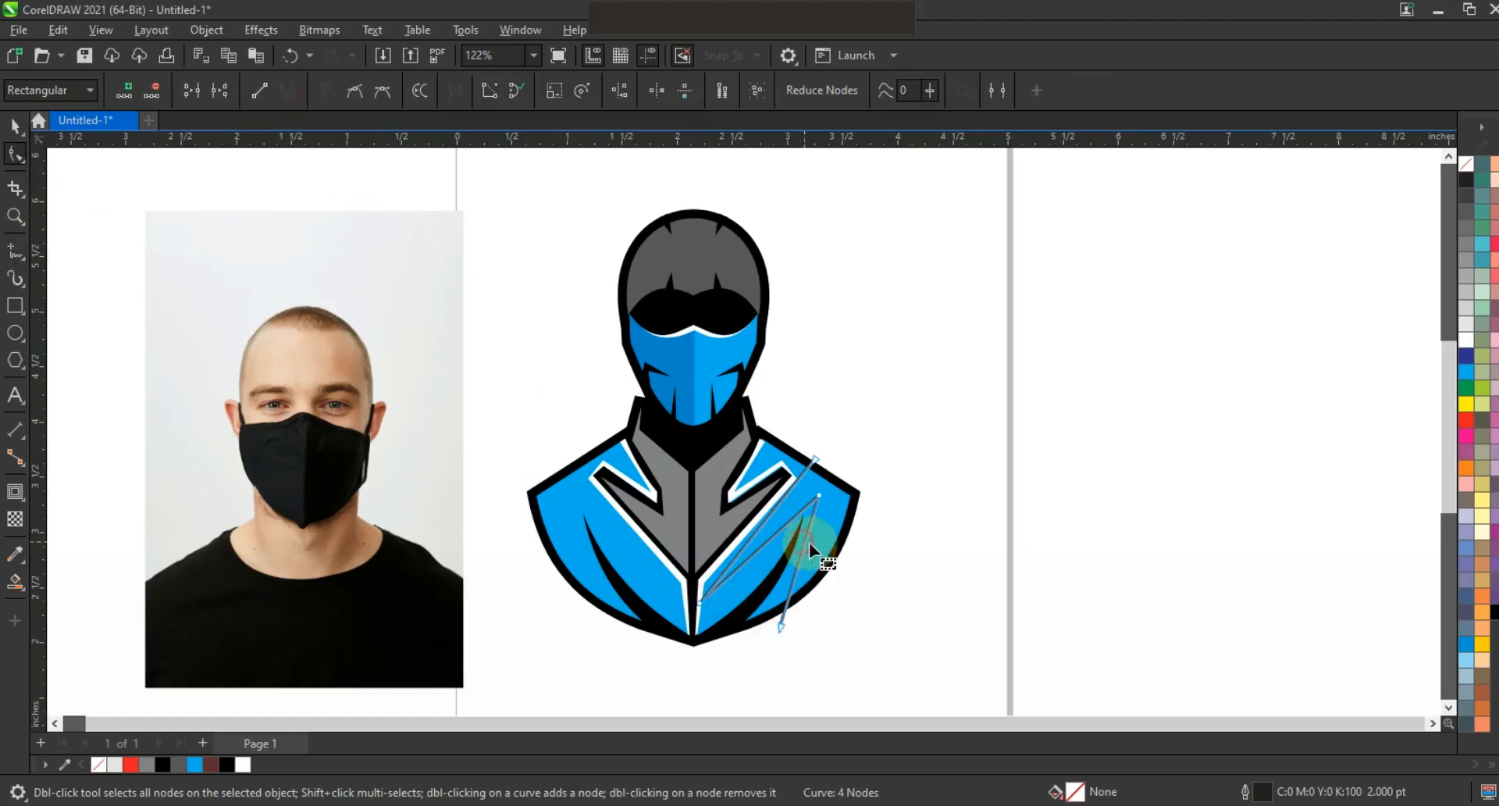
{"action": "left_click_drag", "start_coordinate": [820, 496], "coordinate": [820, 482]}
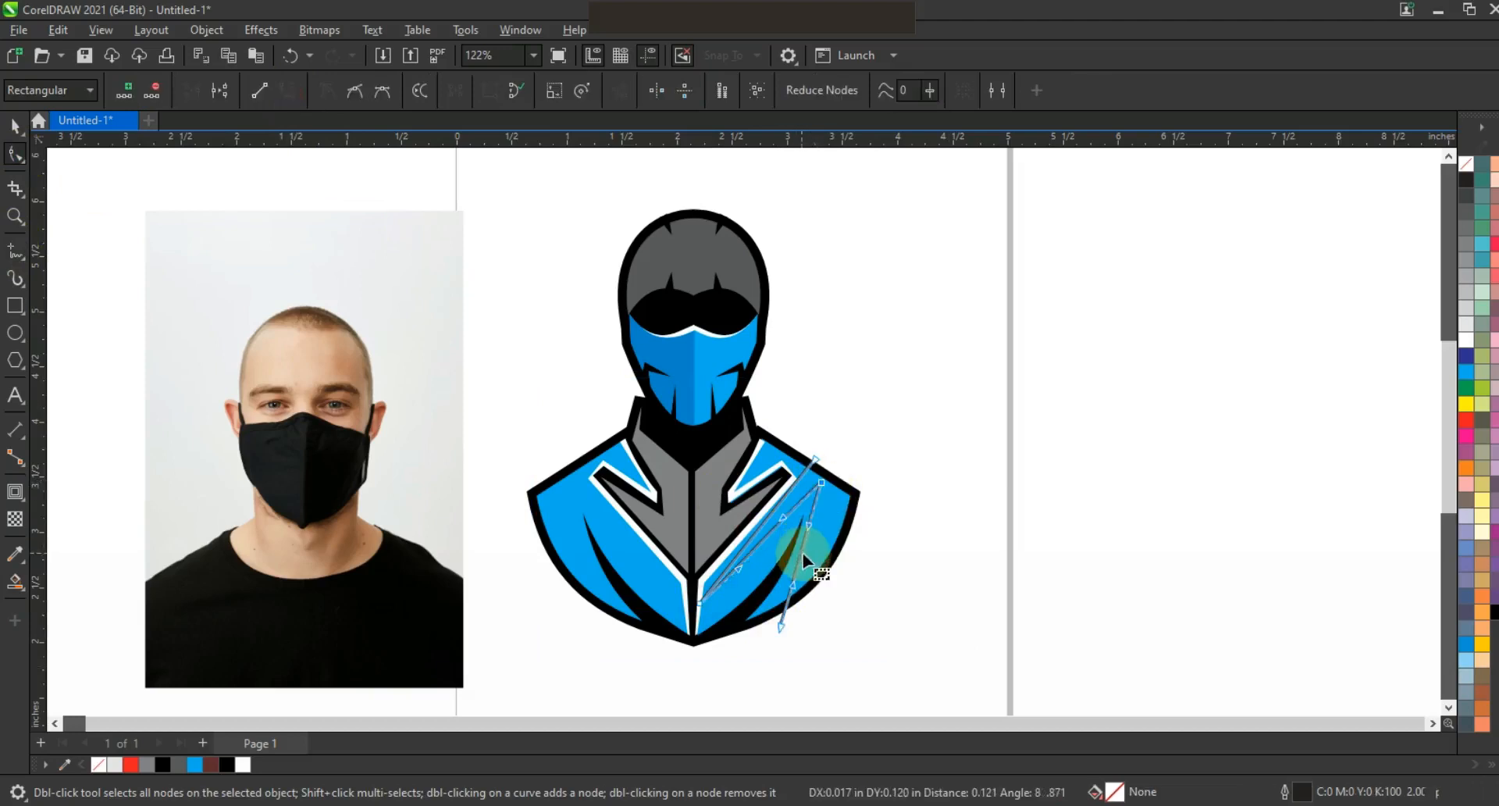
{"action": "left_click_drag", "start_coordinate": [804, 547], "coordinate": [759, 534]}
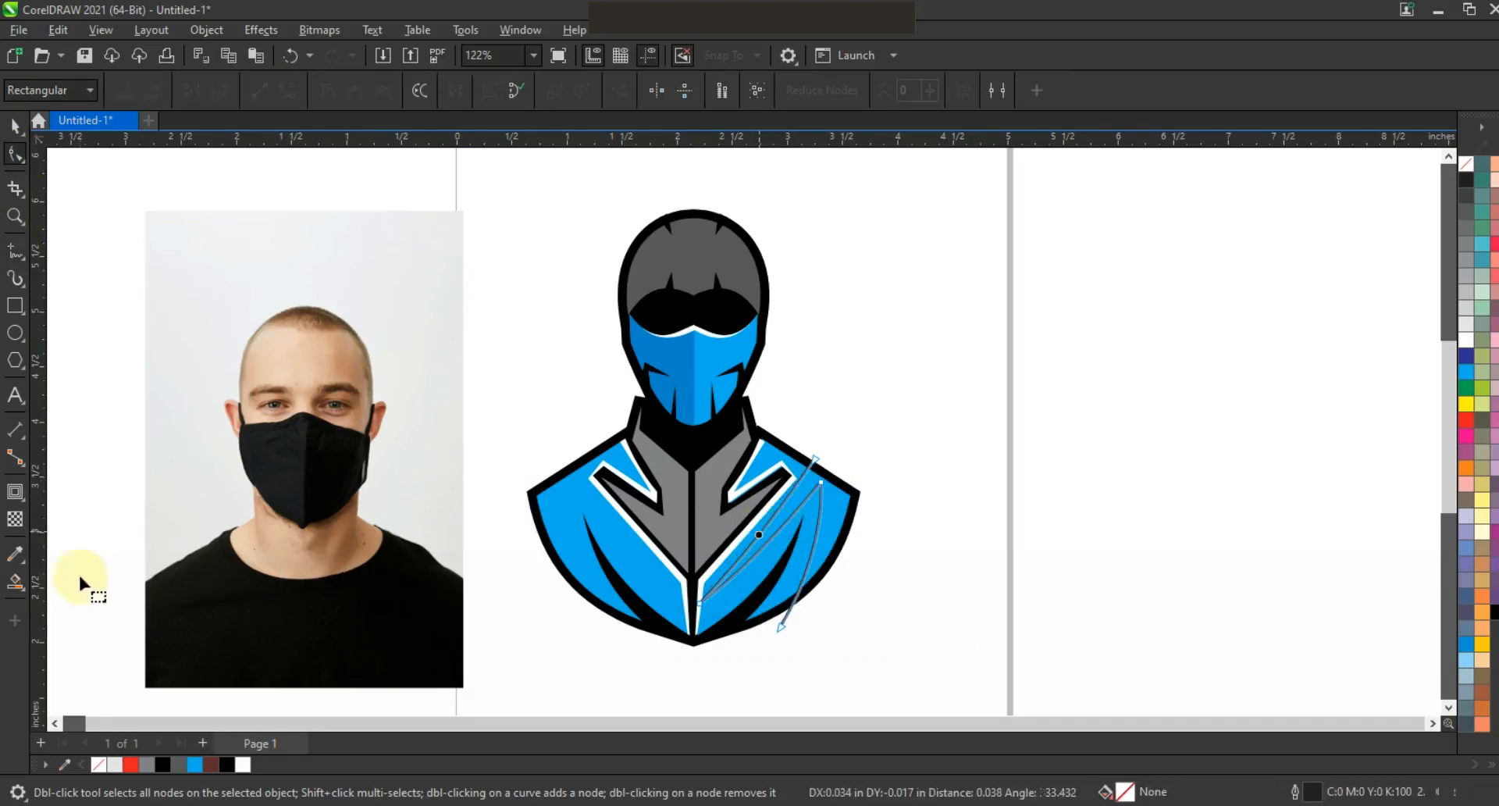
- Use Smart Fill to create a shading shape along the right shoulder's outer side and colour it darker blue, C100 M42 Y0 K0
{"action": "left_click", "coordinate": [16, 582]}
{"action": "left_click", "coordinate": [840, 517]}
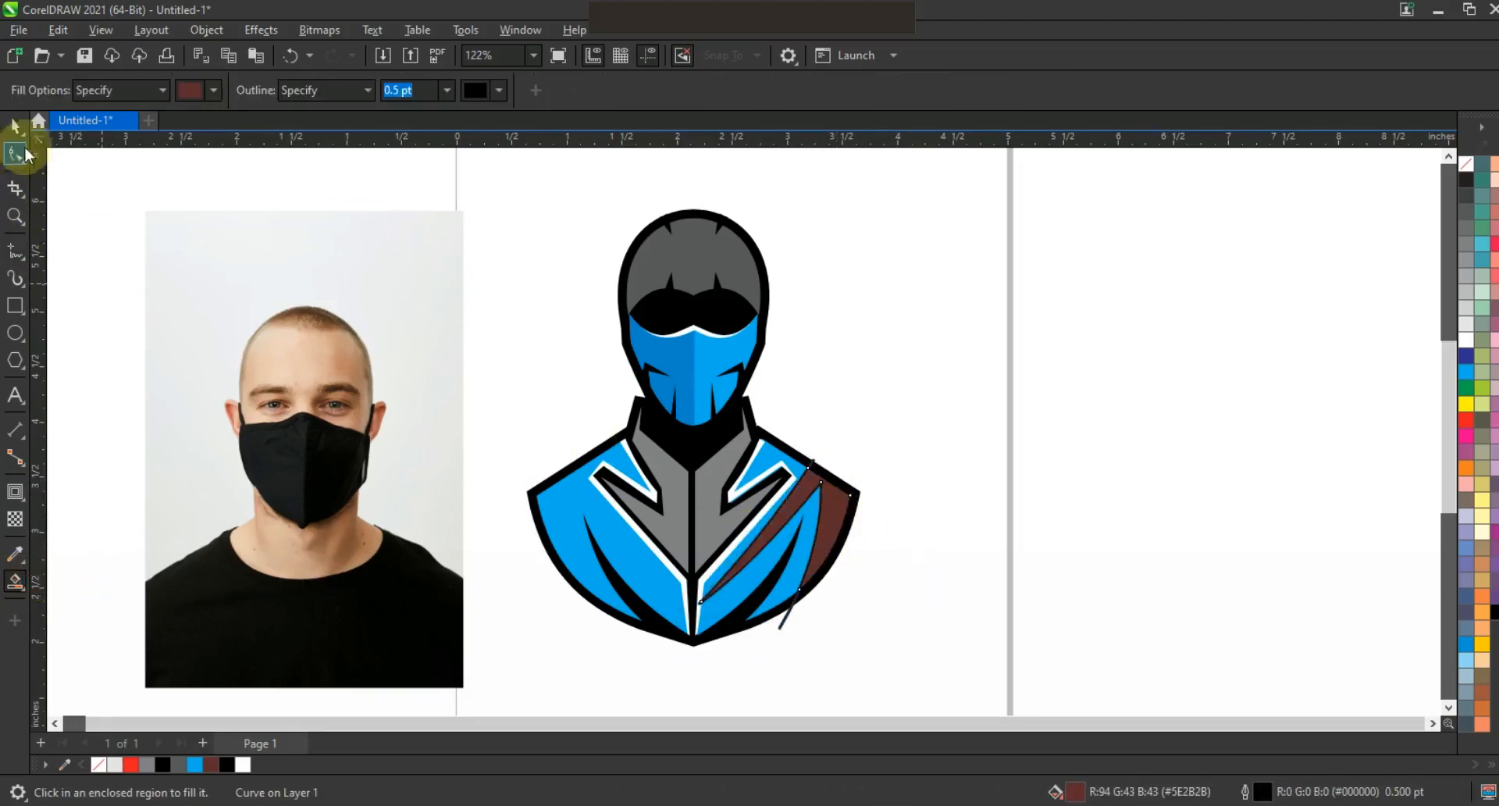
{"action": "key", "text": "space"}
{"action": "left_click", "coordinate": [1467, 367]}
{"action": "key", "text": "ctrl"}
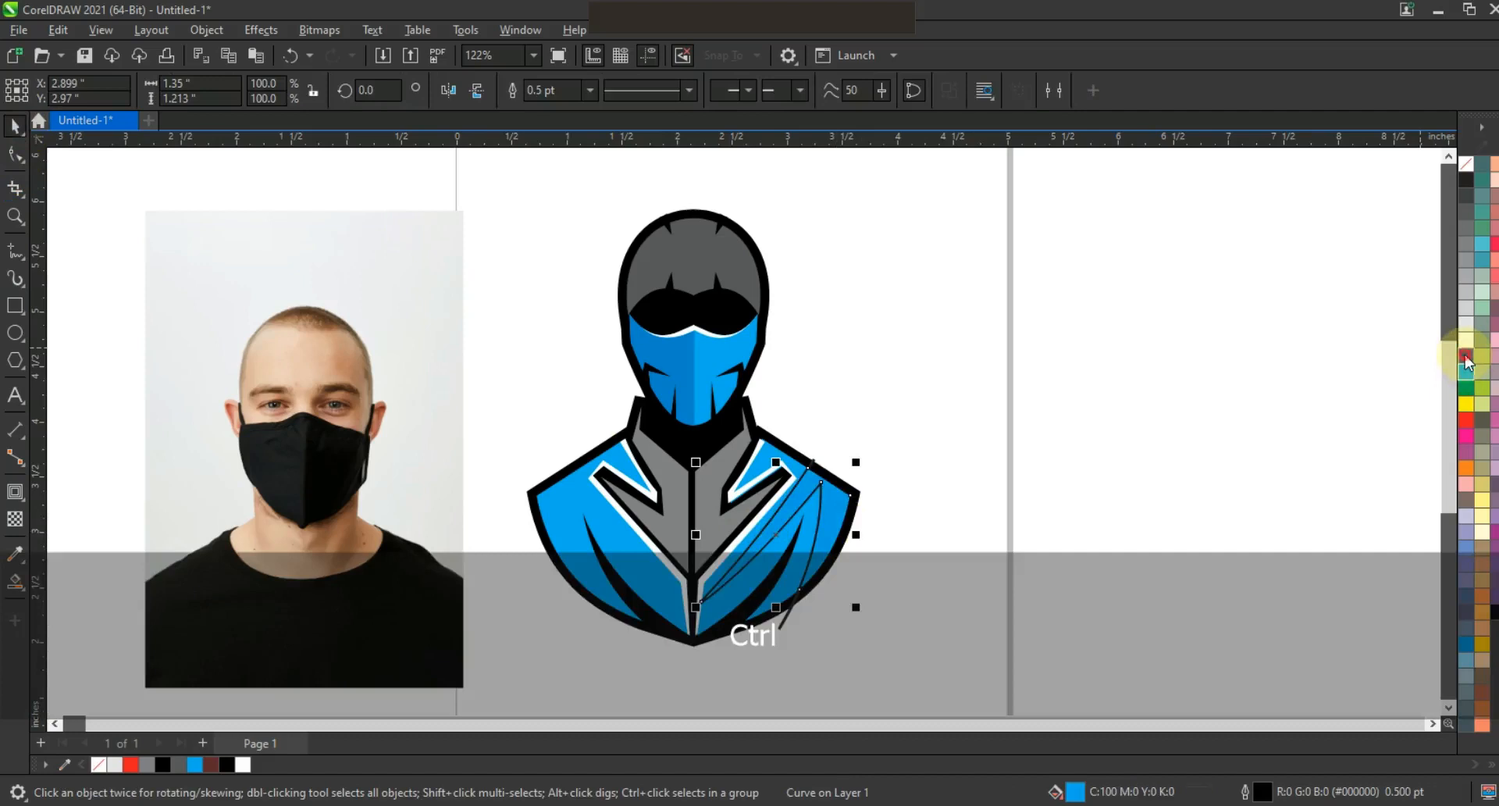
- Delete the zigzag guide line, then place a mirrored copy of the shading on the left shoulder and nudge it left
{"action": "left_click", "coordinate": [785, 617], "text": "ctrl"}
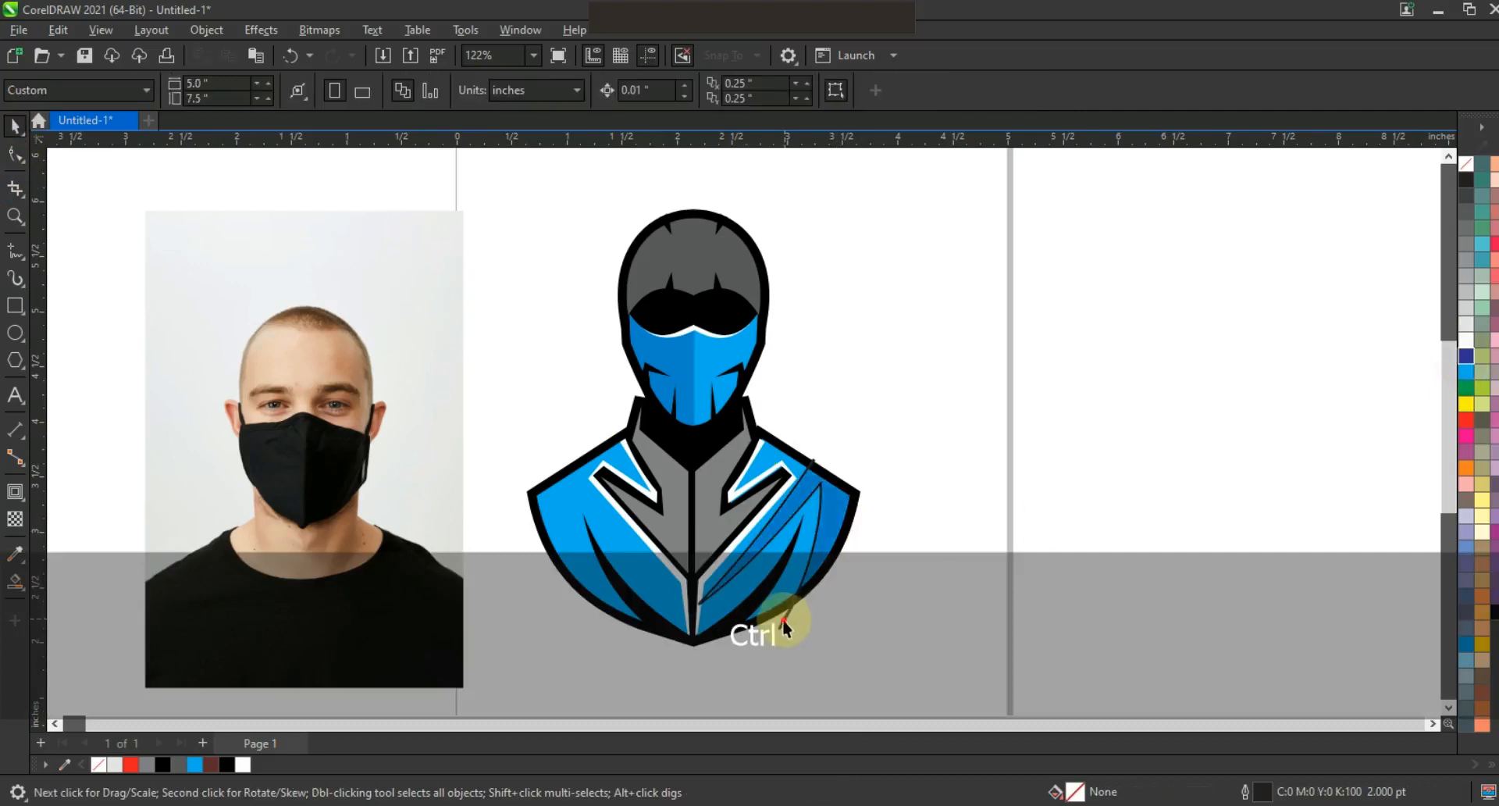
{"action": "key", "text": "Delete"}
{"action": "left_click_drag", "start_coordinate": [856, 536], "coordinate": [630, 547]}
{"action": "key", "text": "Left"}
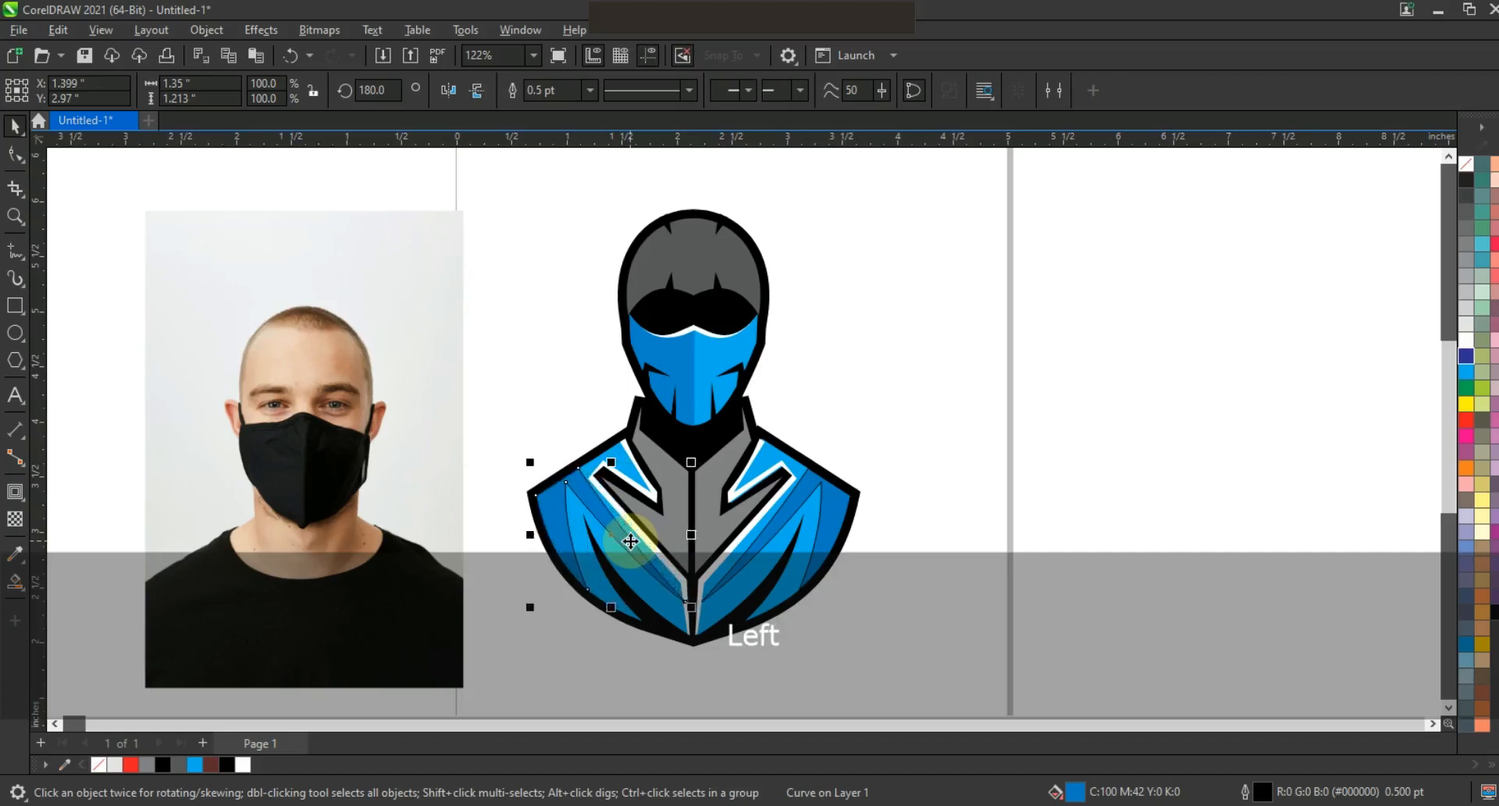
- Remove the outlines from the dark blue shading shapes on both shoulders
{"action": "key", "text": "F3"}
{"action": "key", "text": "Escape"}
{"action": "right_click", "coordinate": [1468, 164]}
{"action": "left_click", "coordinate": [1422, 187]}
{"action": "left_click", "coordinate": [950, 405]}
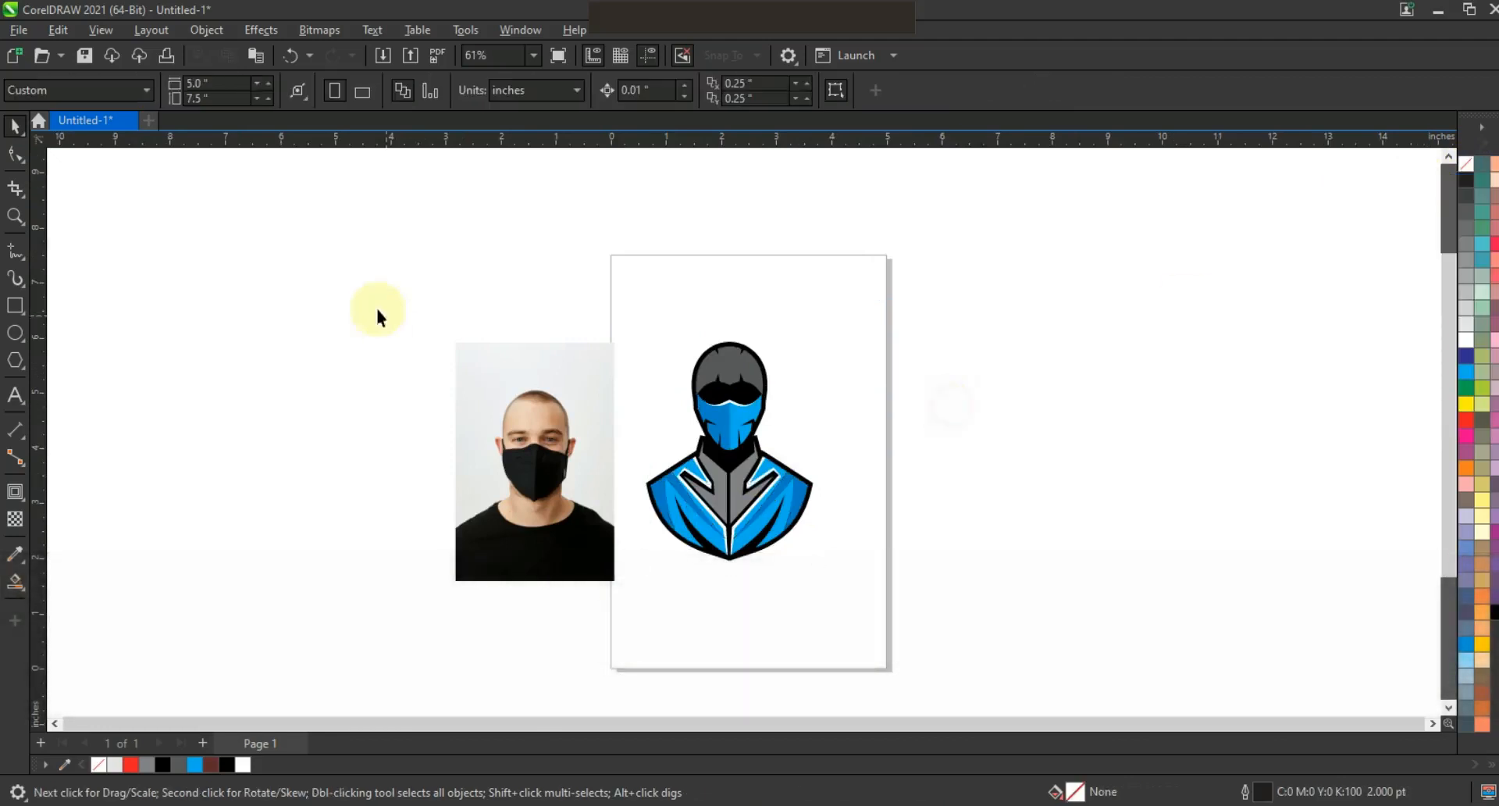
- Draw an ellipse about 1.48 by 1.51 inches over the head, offset toward its left side
{"action": "left_click", "coordinate": [15, 215]}
{"action": "left_click_drag", "start_coordinate": [472, 303], "coordinate": [1024, 546]}
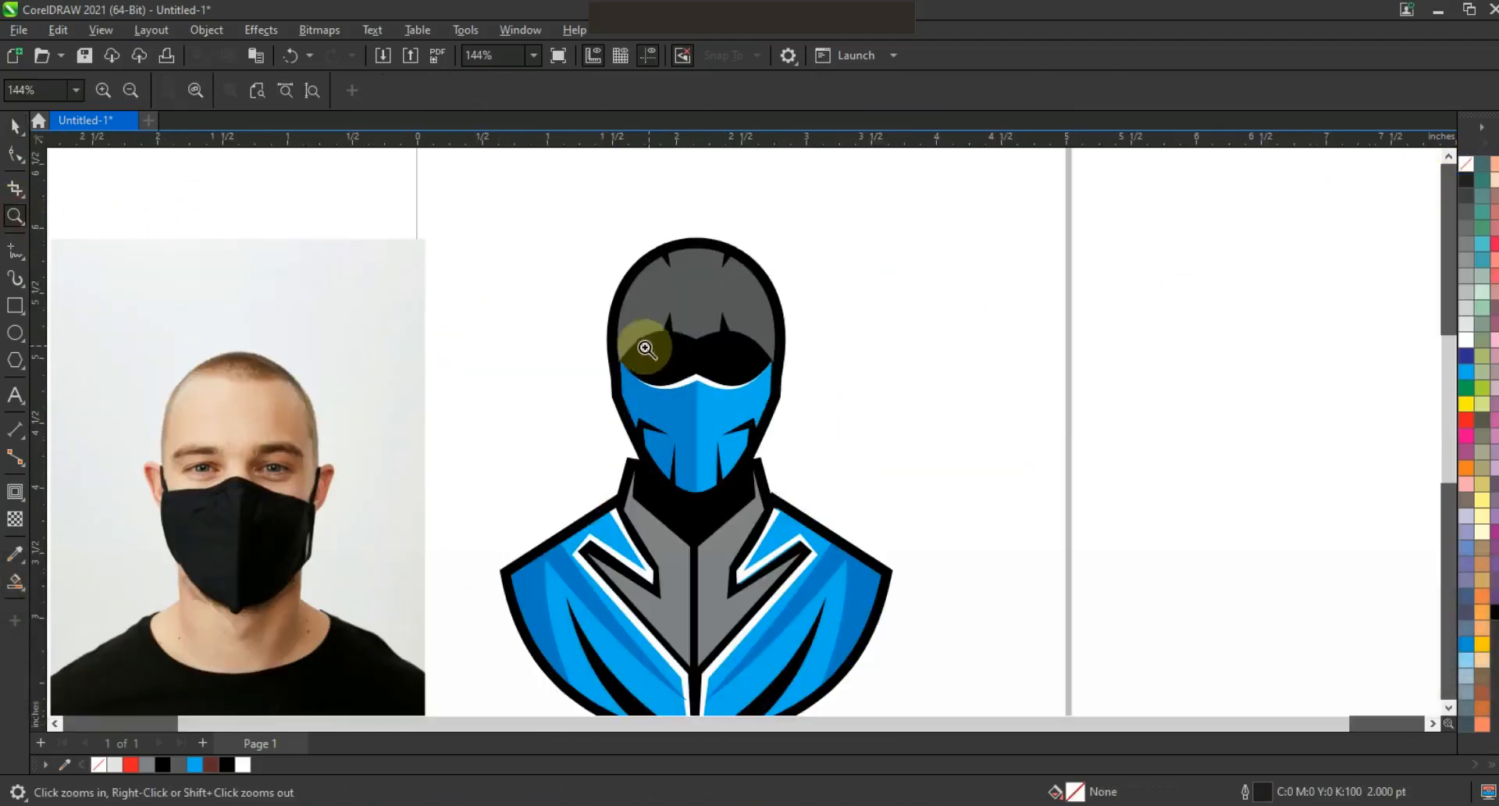
{"action": "left_click", "coordinate": [14, 333]}
{"action": "left_click_drag", "start_coordinate": [569, 265], "coordinate": [772, 473]}
{"action": "left_click", "coordinate": [15, 127]}
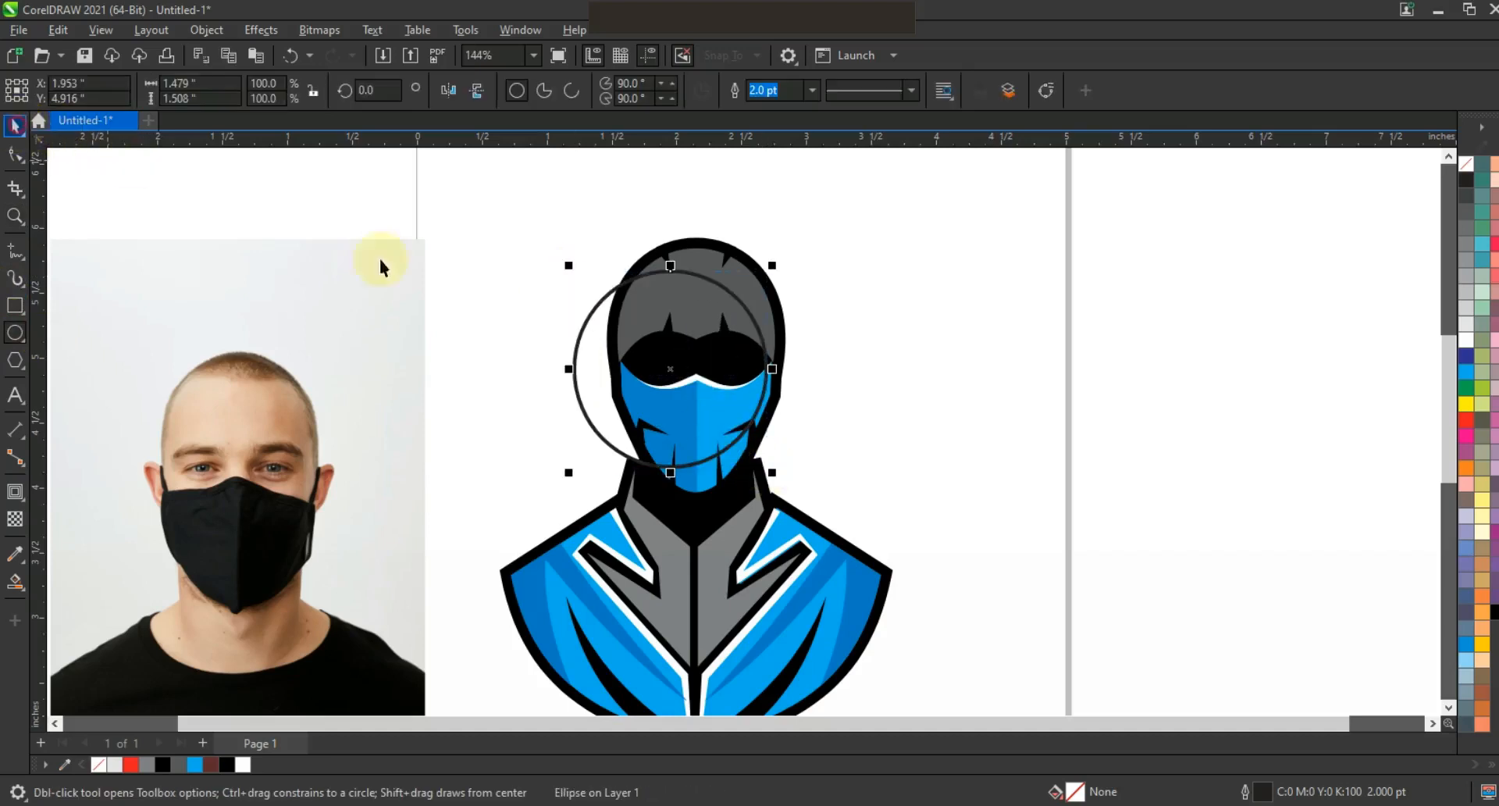
- Centre the ellipse horizontally on the head and resize it to about 1.36 by 1.62 inches
{"action": "left_click", "coordinate": [694, 262], "text": "shift"}
{"action": "key", "text": "c"}
{"action": "left_click", "coordinate": [891, 299]}
{"action": "left_click", "coordinate": [795, 373]}
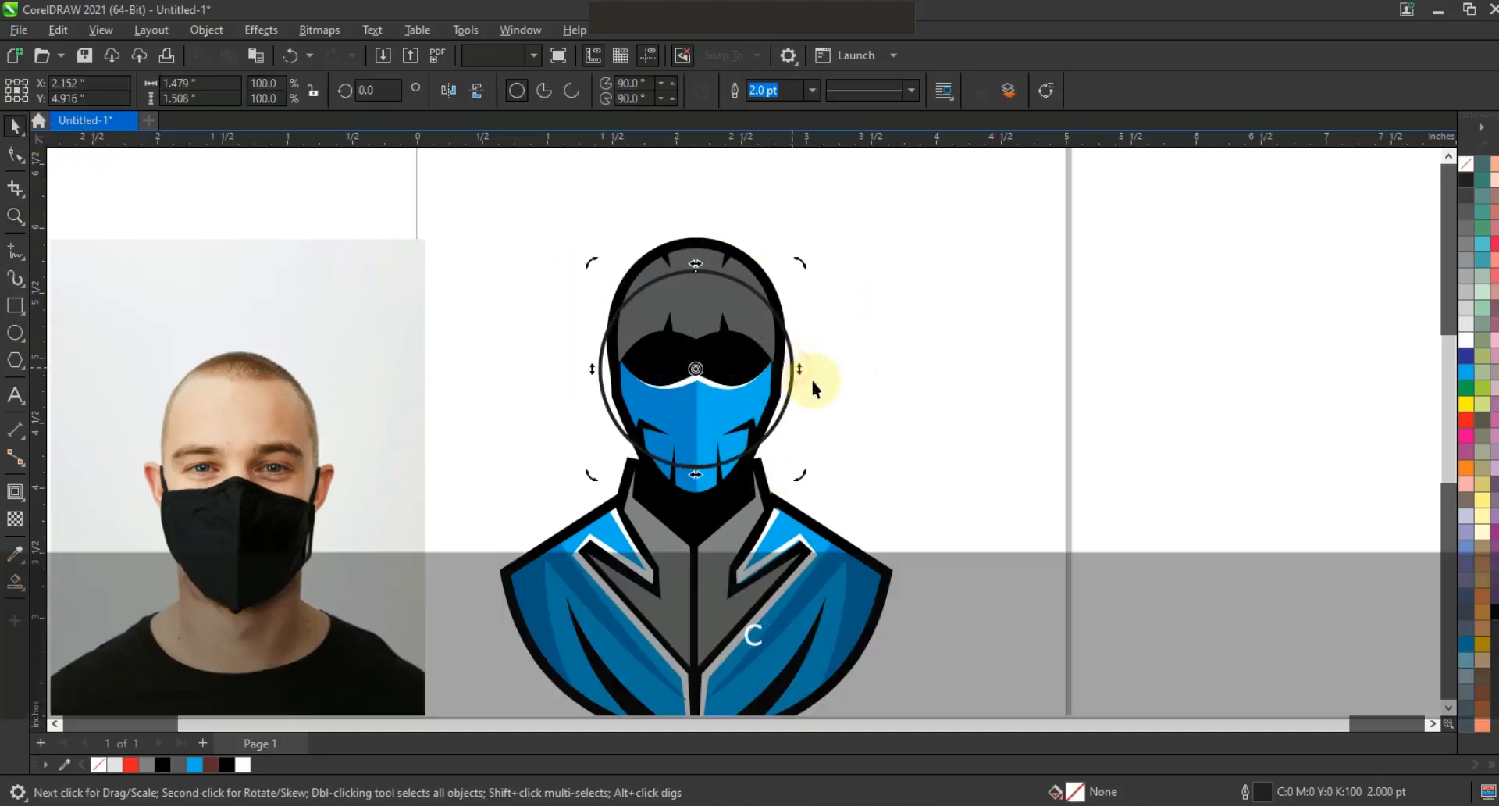
{"action": "left_click_drag", "start_coordinate": [797, 370], "coordinate": [789, 369]}
{"action": "left_click_drag", "start_coordinate": [696, 265], "coordinate": [693, 252]}
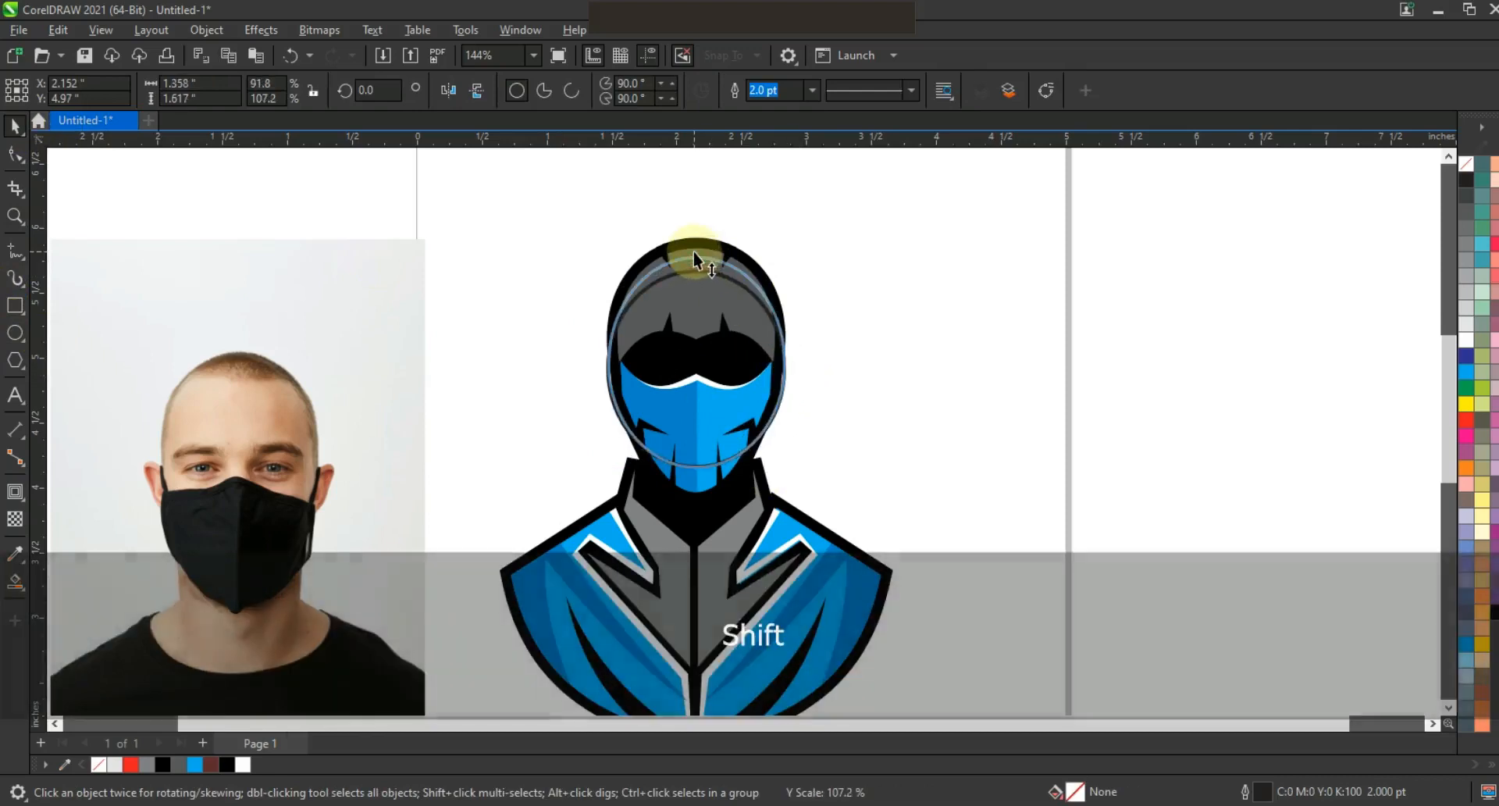
- Use Smart Fill to create three highlight shapes between the ellipse and the top of the head, and colour them light grey
{"action": "left_click", "coordinate": [15, 582]}
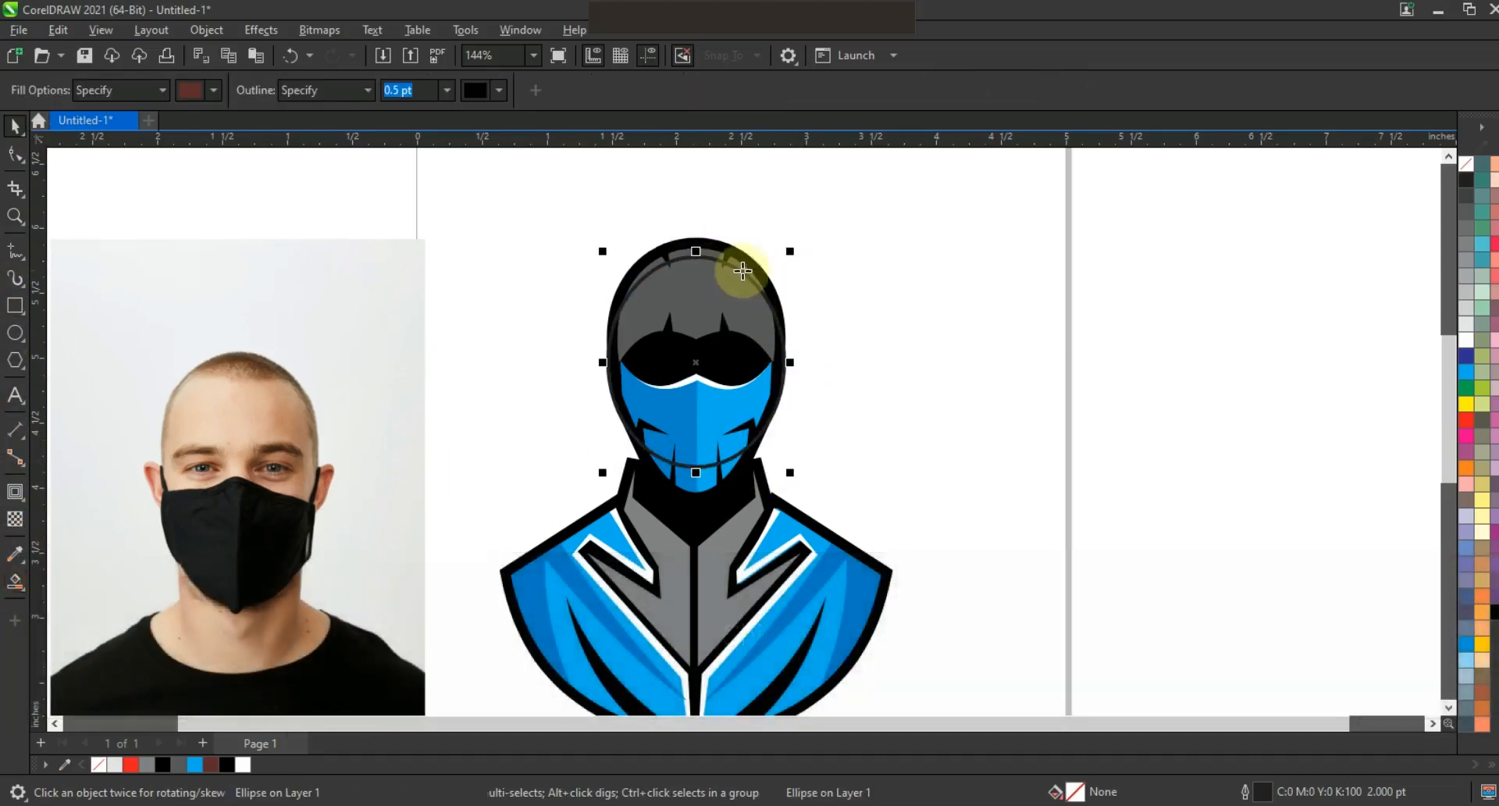
{"action": "left_click", "coordinate": [743, 260]}
{"action": "left_click", "coordinate": [654, 268]}
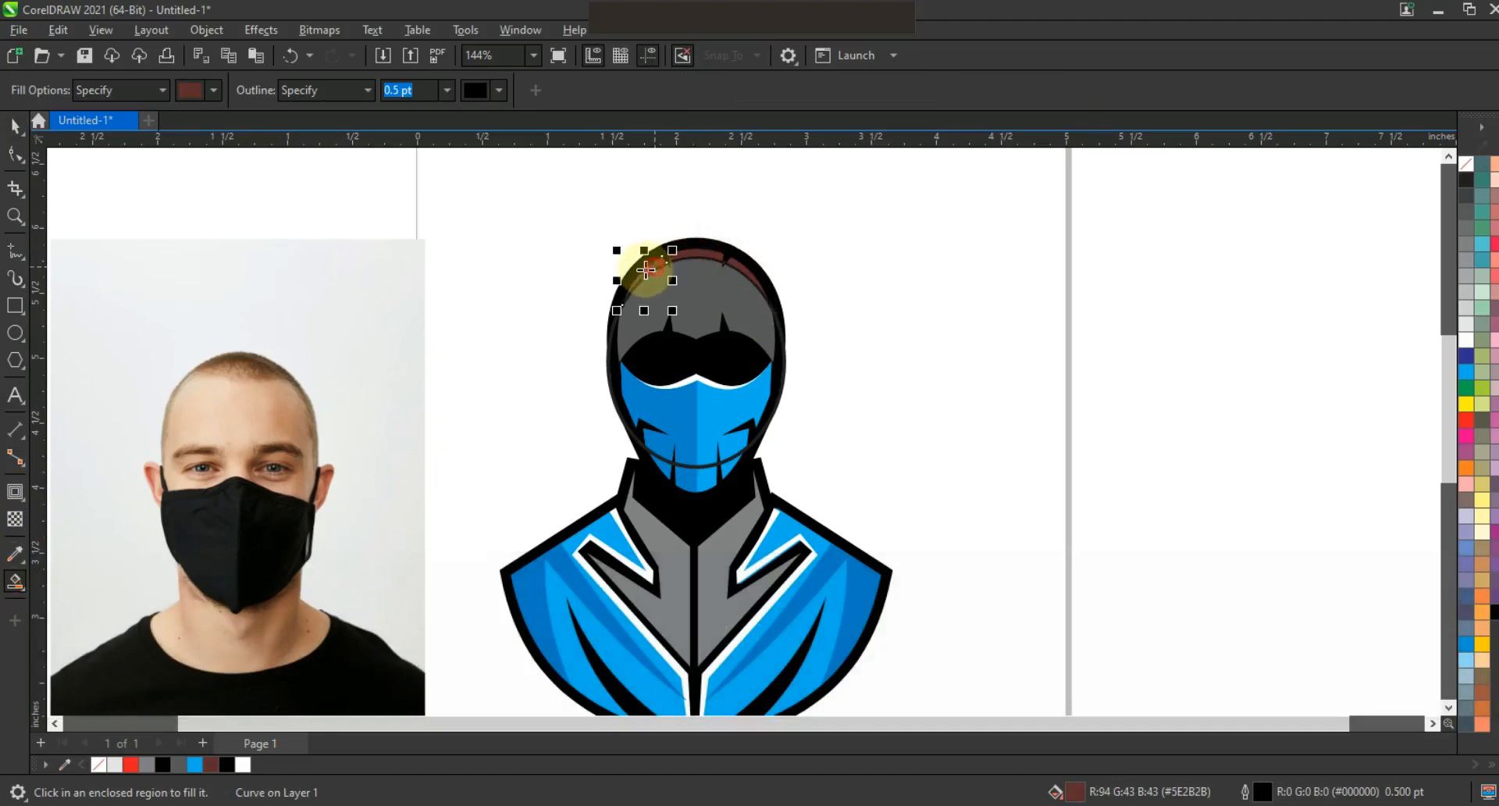
{"action": "left_click", "coordinate": [15, 125]}
{"action": "left_click_drag", "start_coordinate": [801, 328], "coordinate": [820, 331]}
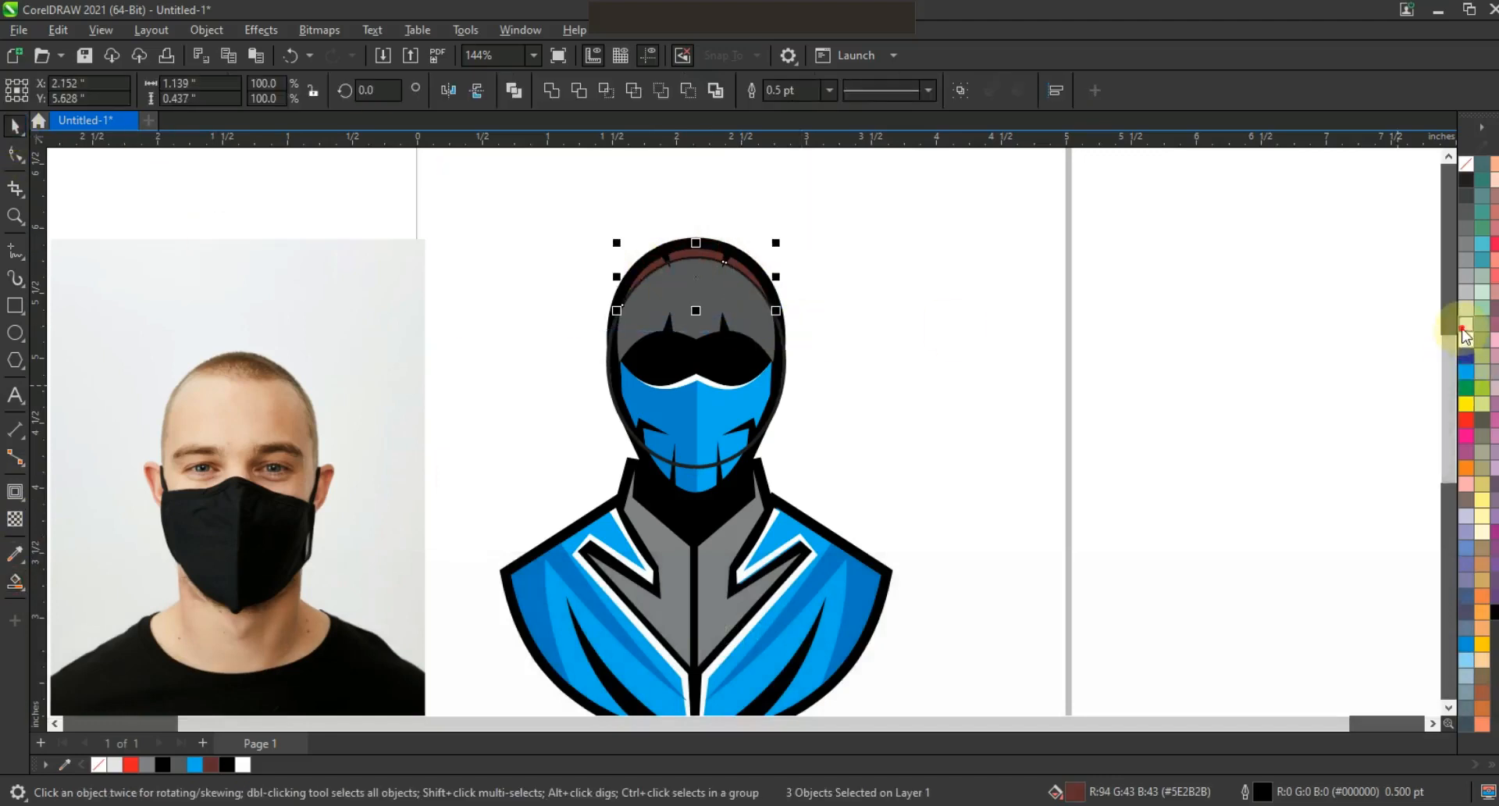
{"action": "left_click", "coordinate": [1466, 324]}
{"action": "left_click", "coordinate": [1166, 329]}
- Delete the guide ellipse and remove the outlines from all the head shapes
{"action": "left_click", "coordinate": [754, 447]}
{"action": "key", "text": "Delete"}
{"action": "left_click_drag", "start_coordinate": [903, 192], "coordinate": [594, 520]}
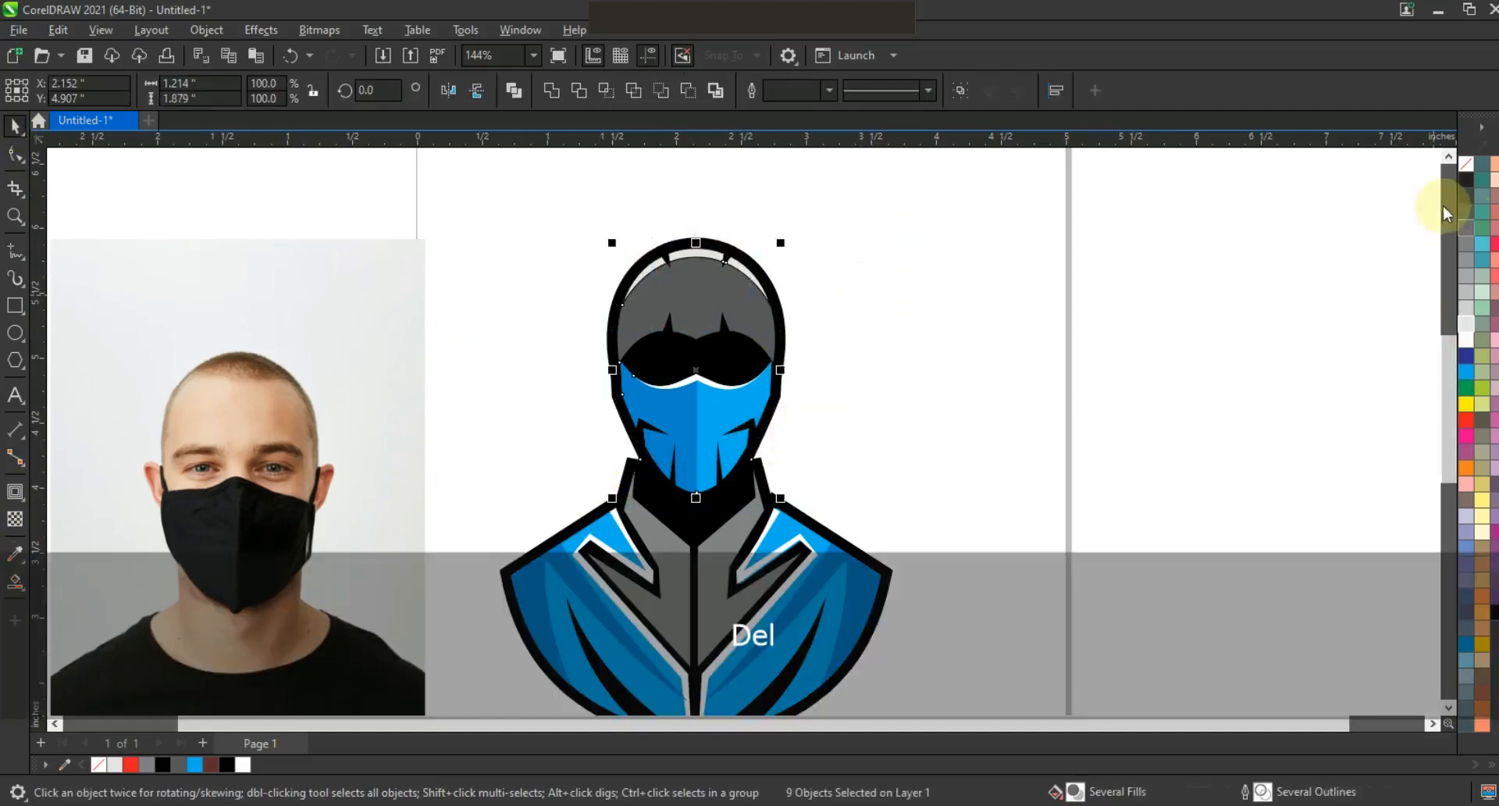
{"action": "right_click", "coordinate": [1466, 165]}
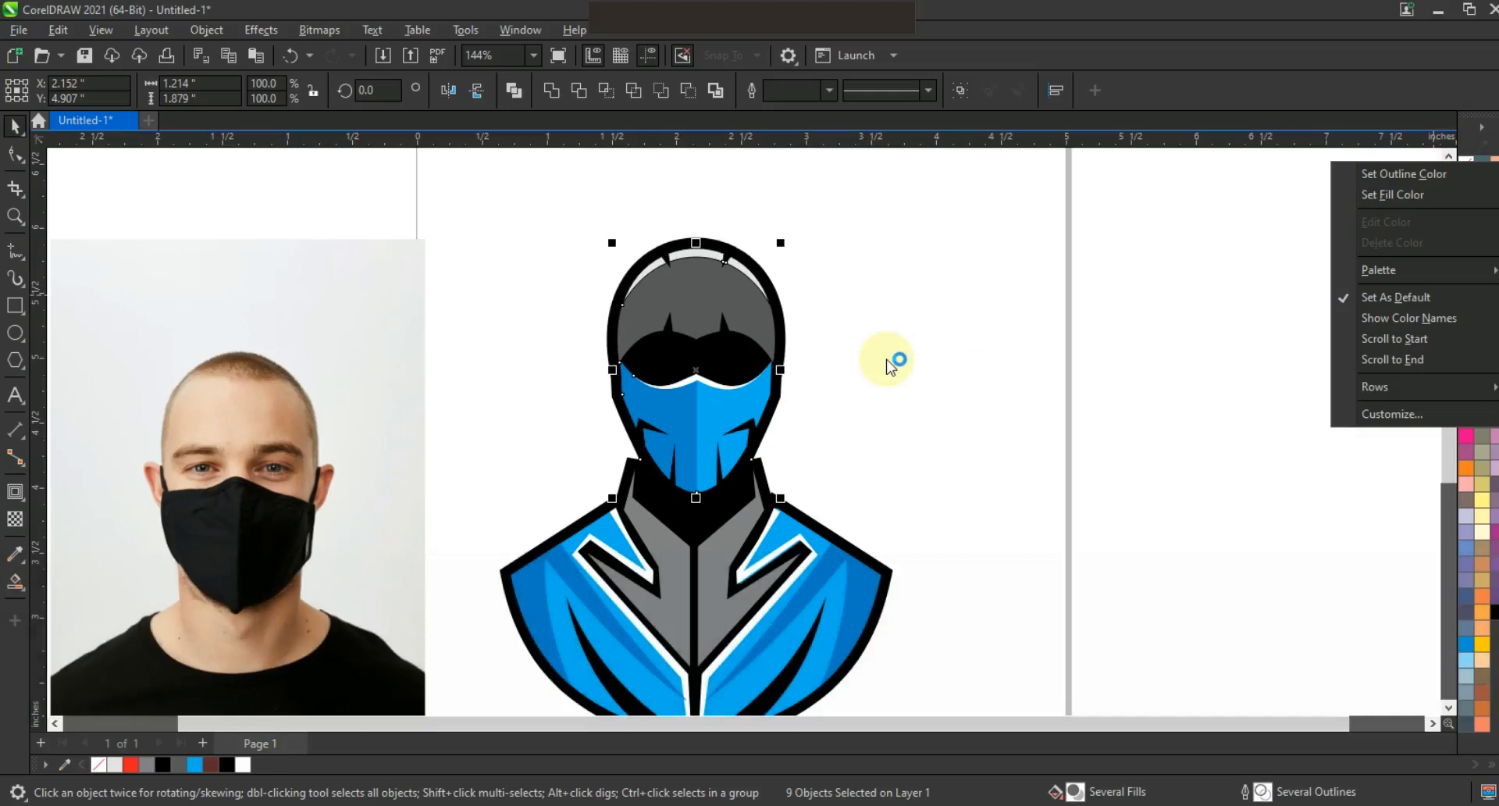
{"action": "left_click", "coordinate": [888, 365]}
{"action": "left_click", "coordinate": [889, 366]}
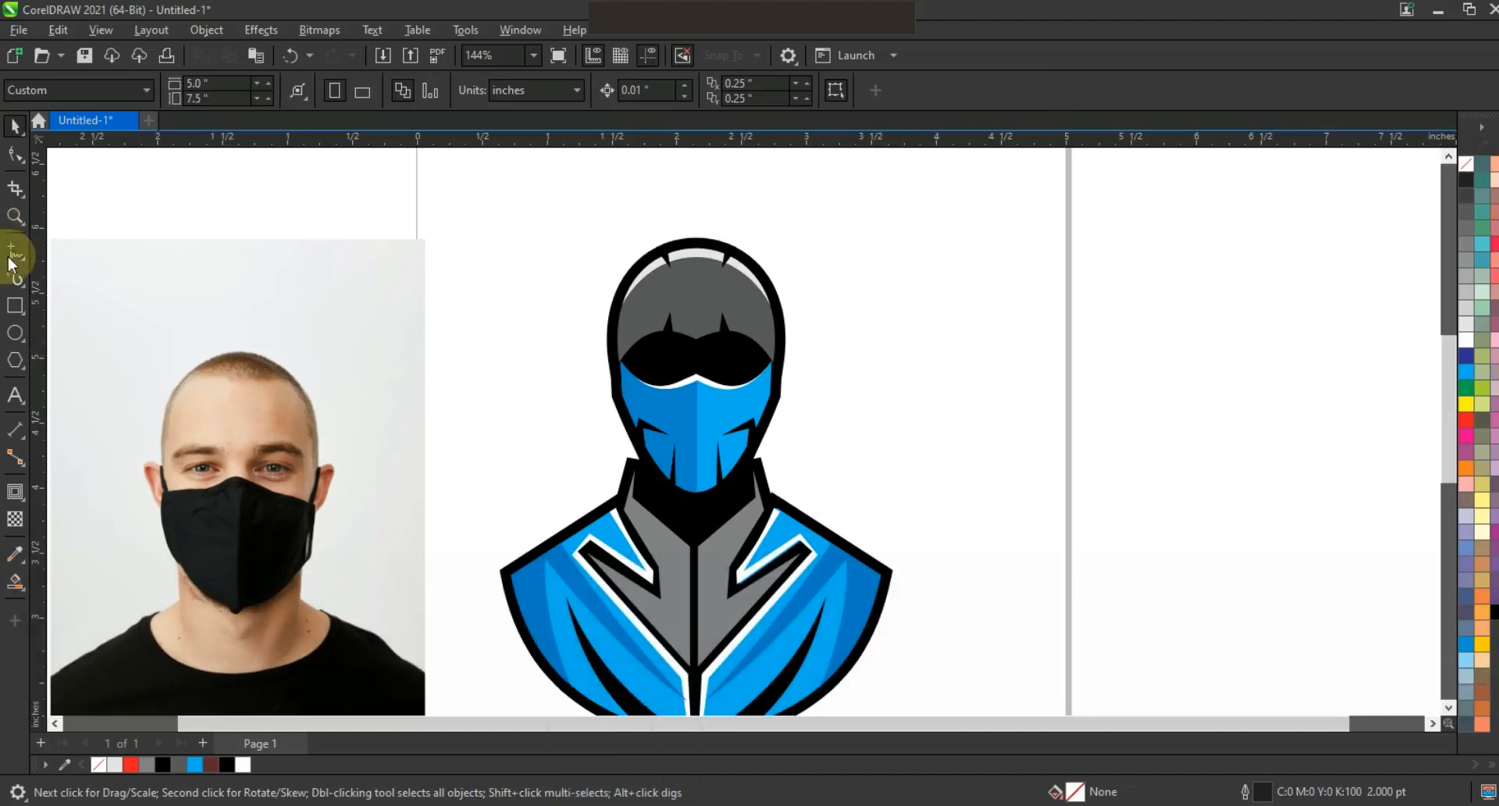
- Draw a closed two-node freehand line about 0.28 inches long across the left-hand eye in the photo
{"action": "left_click", "coordinate": [15, 216]}
{"action": "left_click_drag", "start_coordinate": [129, 441], "coordinate": [382, 515]}
{"action": "left_click", "coordinate": [14, 250]}
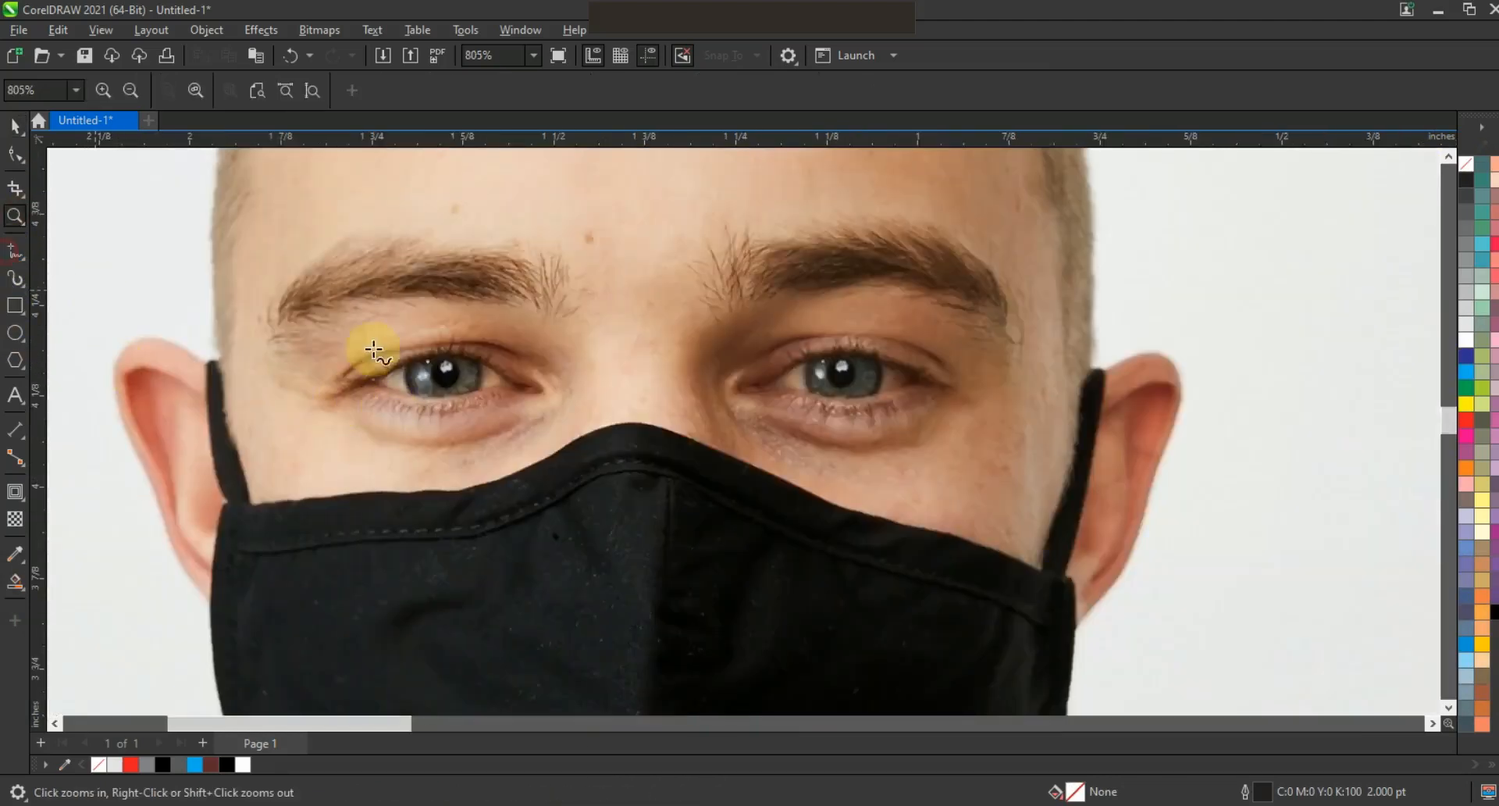
{"action": "left_click", "coordinate": [343, 353]}
{"action": "left_click", "coordinate": [545, 390]}
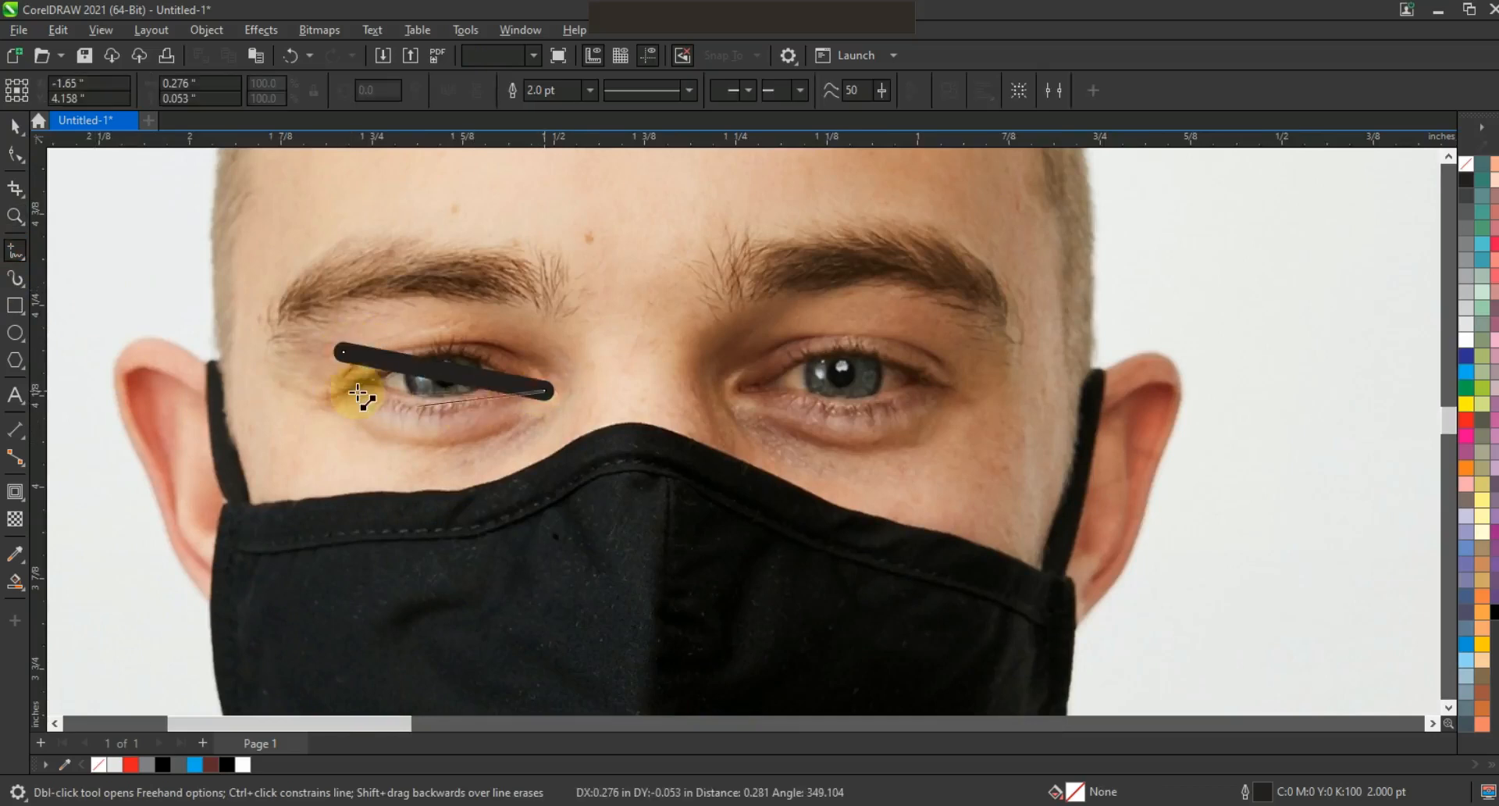
- Bend the line's two segments into a pointed eye shape around the photo's left-hand eye and extend its outer corner
{"action": "left_click", "coordinate": [14, 158]}
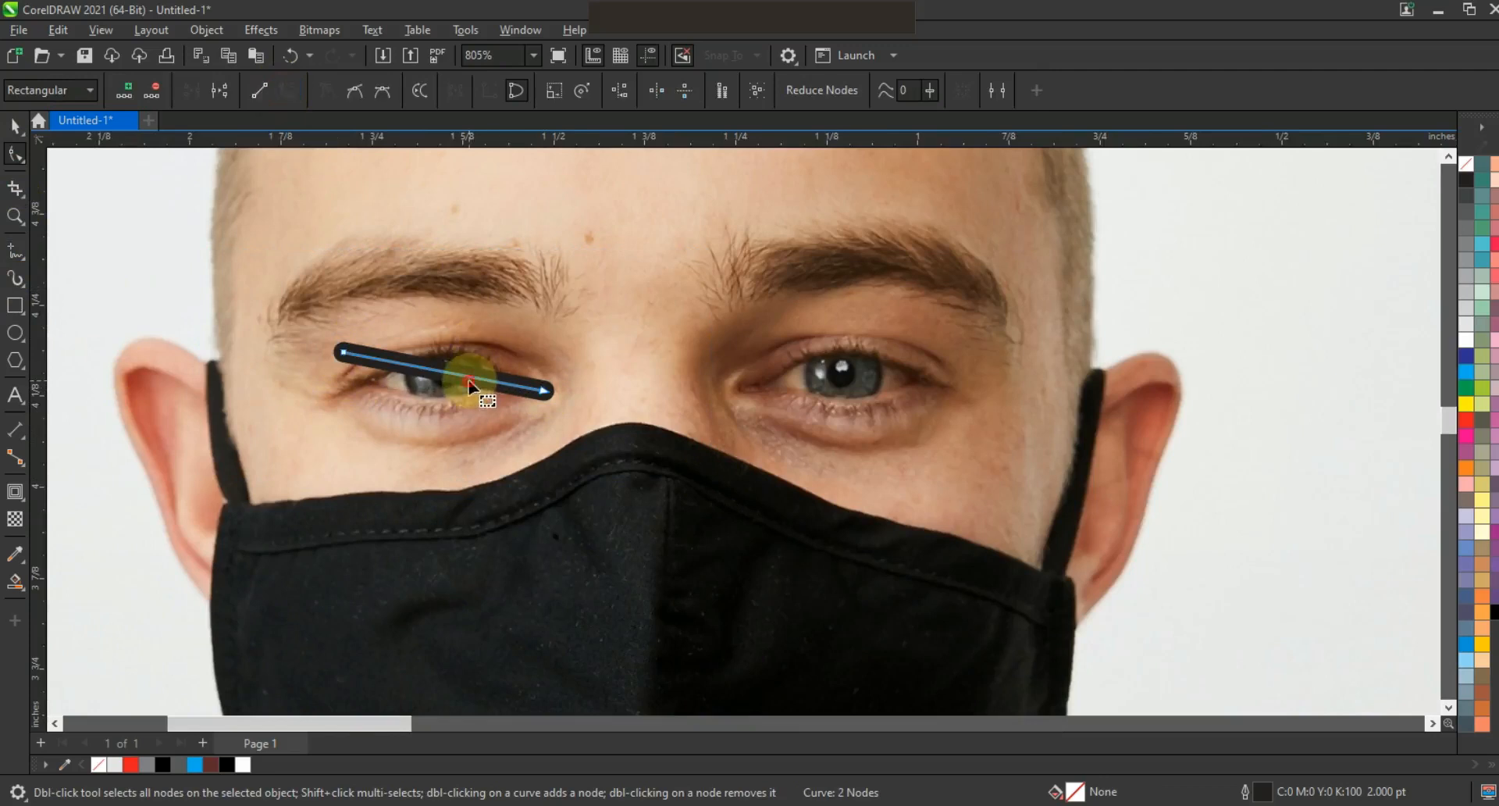
{"action": "left_click_drag", "start_coordinate": [475, 382], "coordinate": [462, 422]}
{"action": "left_click_drag", "start_coordinate": [447, 373], "coordinate": [474, 366]}
{"action": "left_click_drag", "start_coordinate": [344, 352], "coordinate": [334, 347]}
{"action": "left_click", "coordinate": [435, 412]}
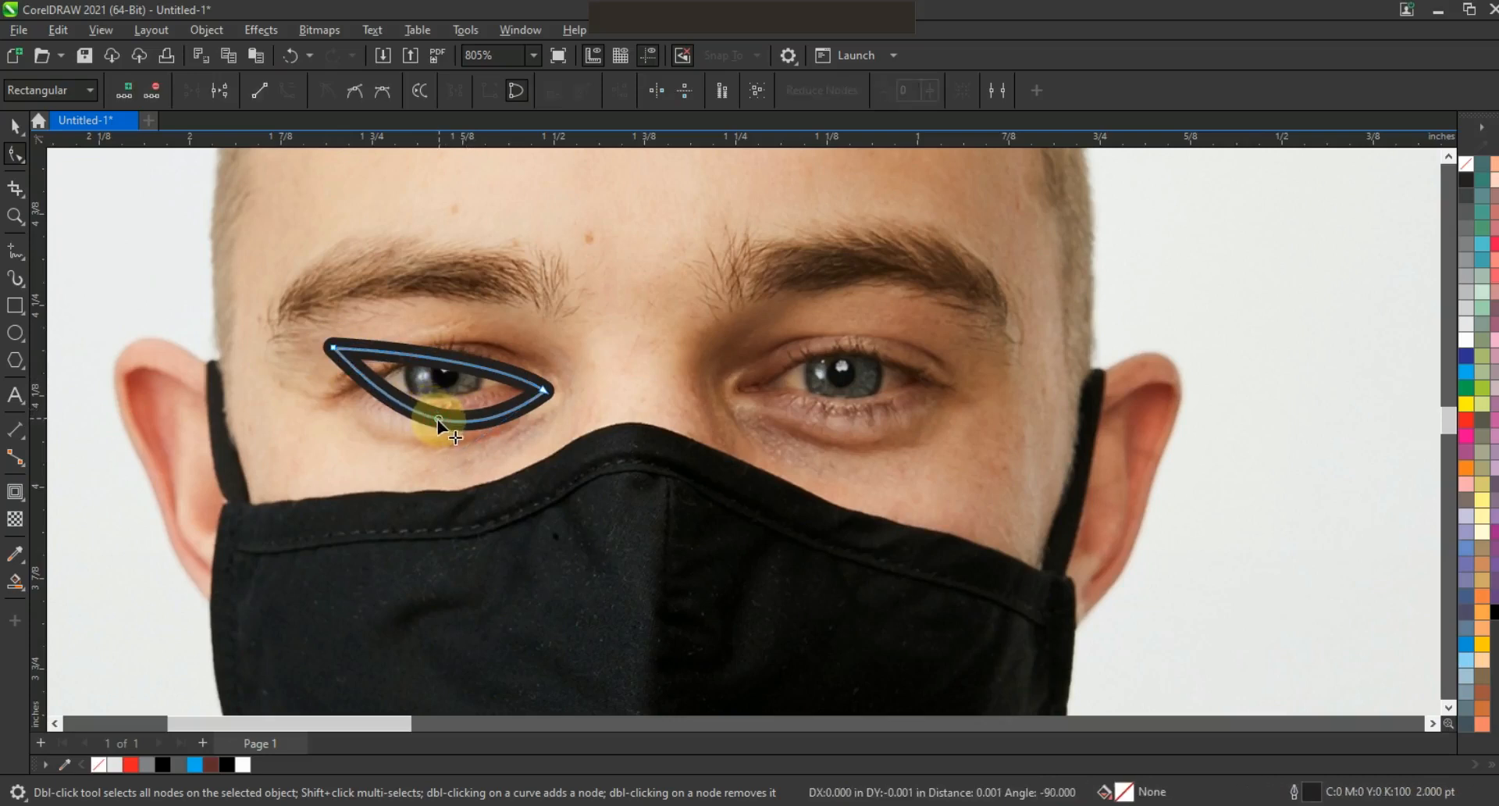
- Place a mirrored copy of the eye shape over the photo's other eye and weld both eyes into one object
{"action": "left_click", "coordinate": [17, 126]}
{"action": "left_click_drag", "start_coordinate": [328, 388], "coordinate": [713, 411]}
{"action": "right_click", "coordinate": [548, 400]}
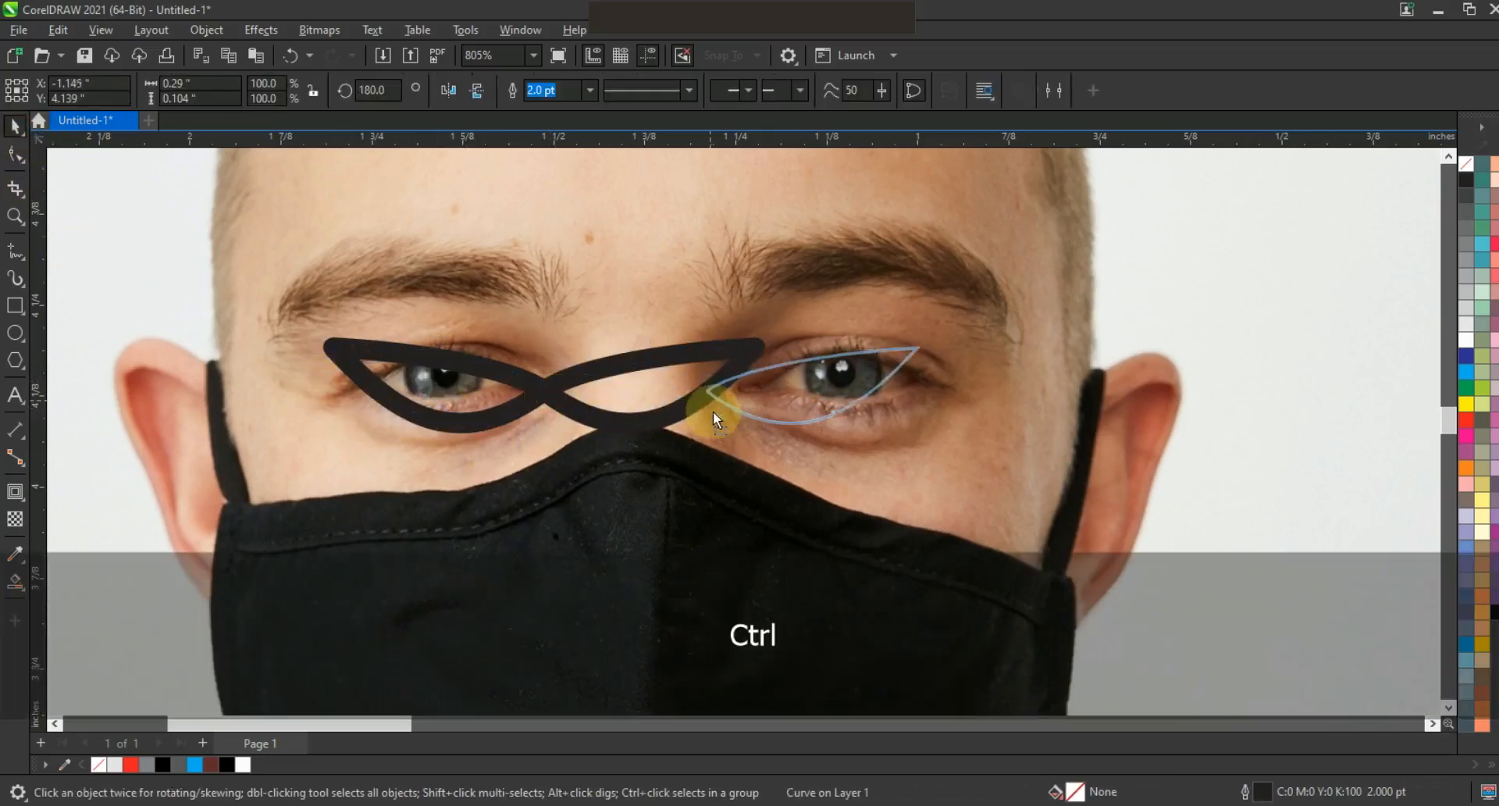
{"action": "left_click", "coordinate": [541, 388], "text": "shift"}
{"action": "left_click", "coordinate": [551, 89]}
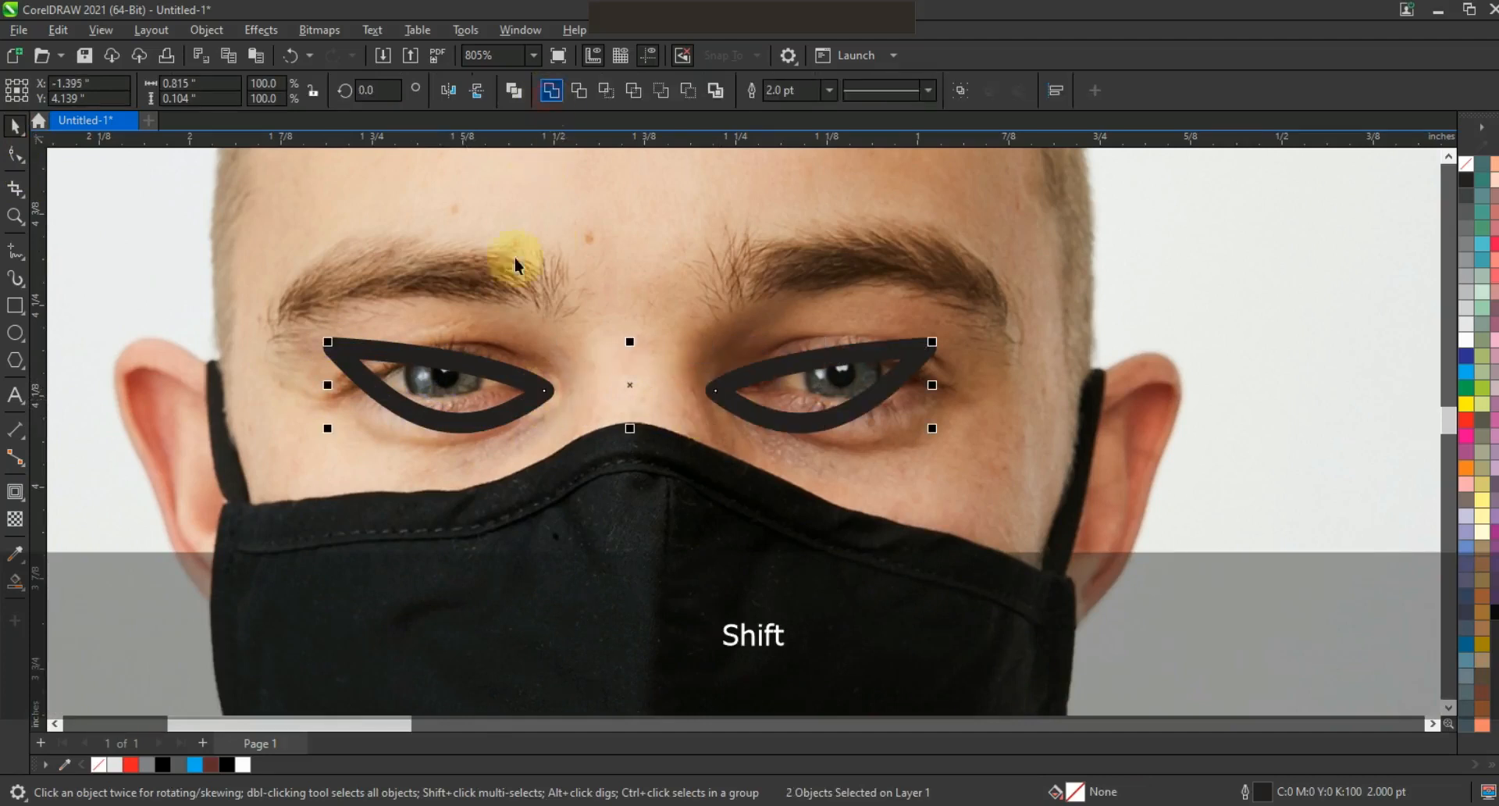
- Fill the eyes white, centre them in the mascot's black eye mask, and scale them slightly to fit
{"action": "key", "text": "F3"}
{"action": "left_click", "coordinate": [1468, 342]}
{"action": "left_click_drag", "start_coordinate": [500, 395], "coordinate": [1143, 251]}
{"action": "key", "text": "c"}
{"action": "left_click", "coordinate": [1266, 288]}
{"action": "left_click", "coordinate": [1156, 254]}
{"action": "left_click_drag", "start_coordinate": [1173, 269], "coordinate": [1178, 274]}
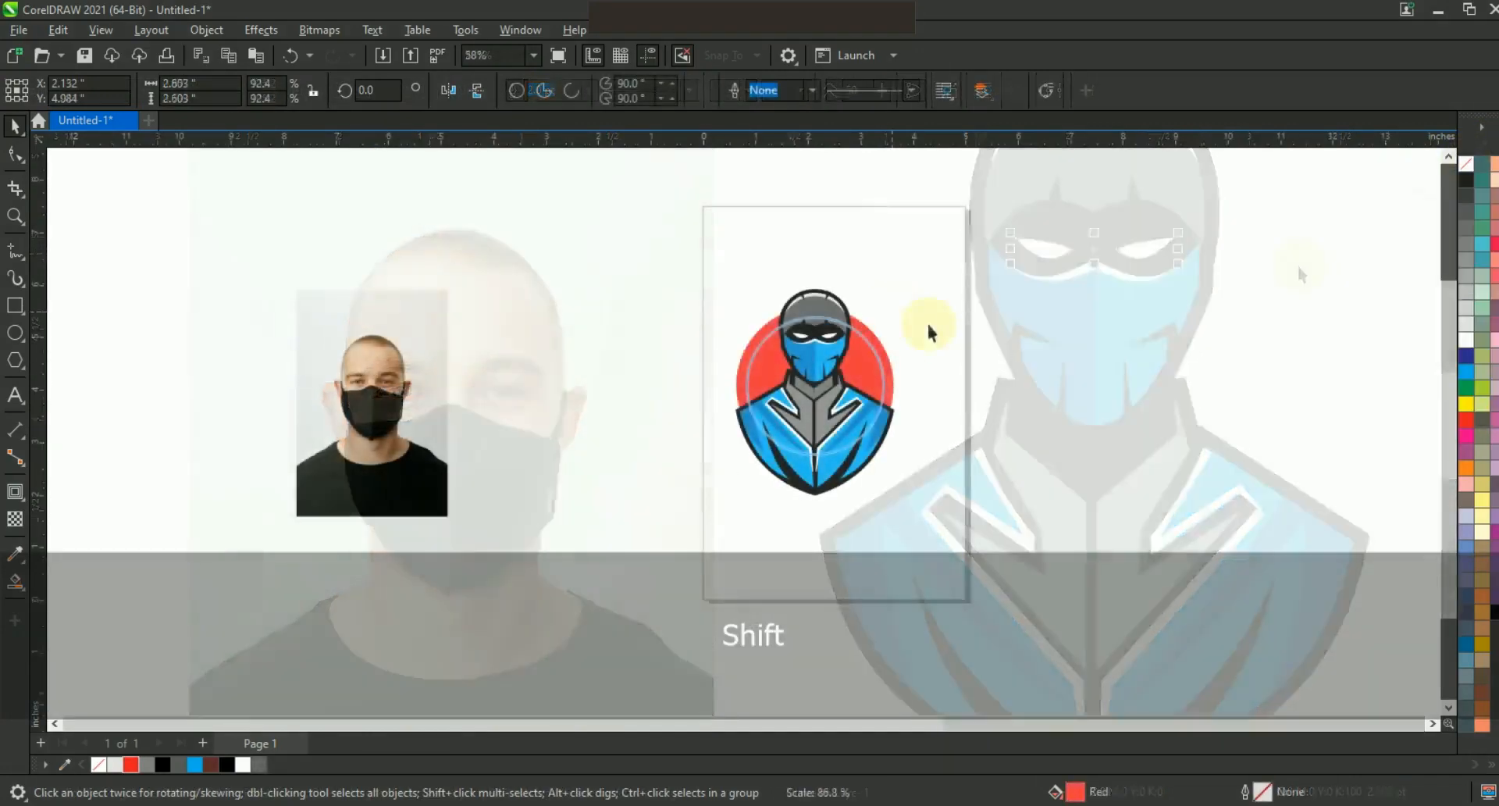
- Move the whole bust together with its red background circle up and slightly right on the page
{"action": "left_click_drag", "start_coordinate": [930, 521], "coordinate": [687, 258]}
{"action": "left_click_drag", "start_coordinate": [830, 425], "coordinate": [841, 399]}
{"action": "left_click", "coordinate": [904, 528]}
{"action": "left_click", "coordinate": [15, 215]}
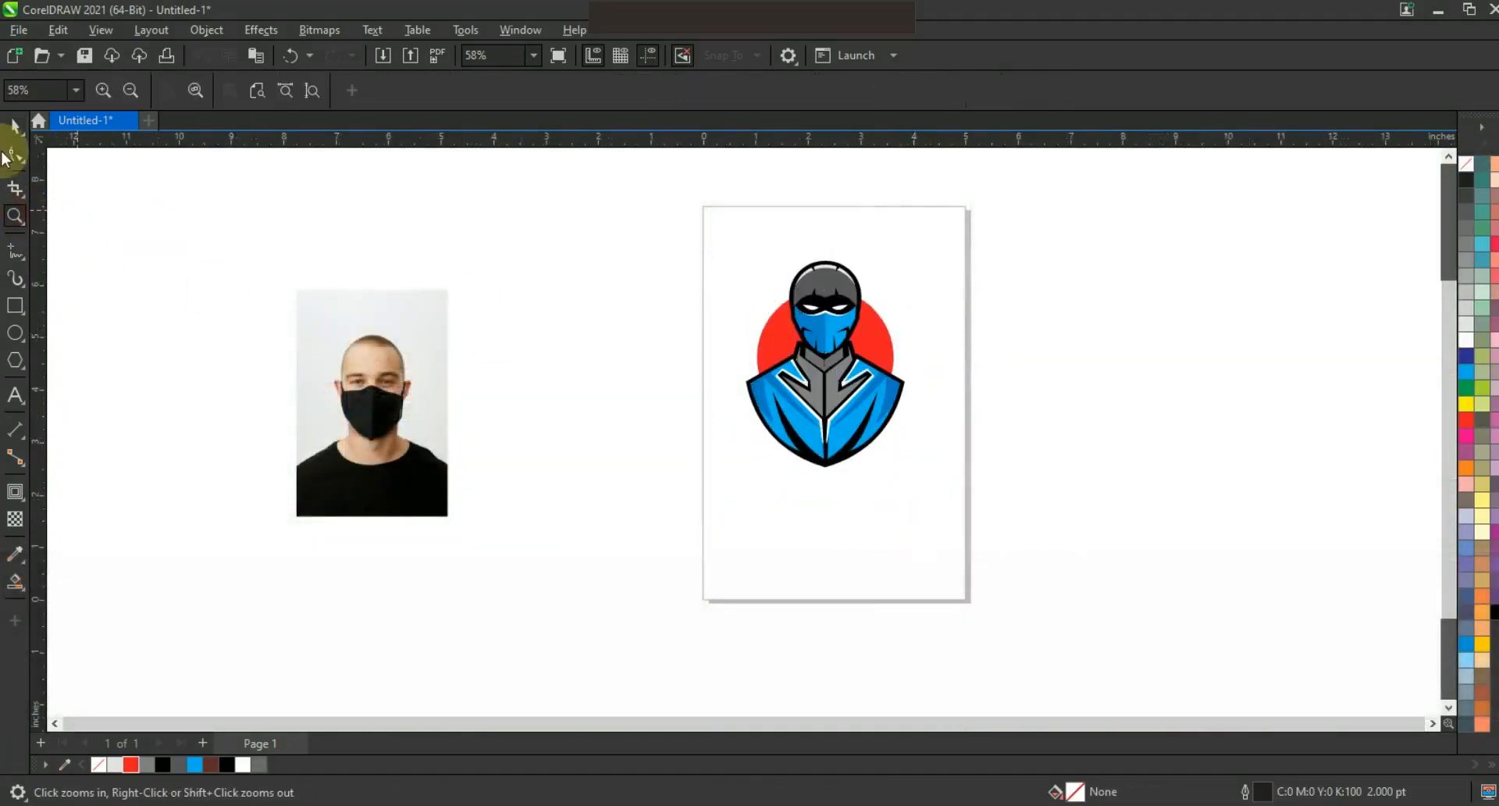
{"action": "left_click_drag", "start_coordinate": [426, 178], "coordinate": [957, 503]}
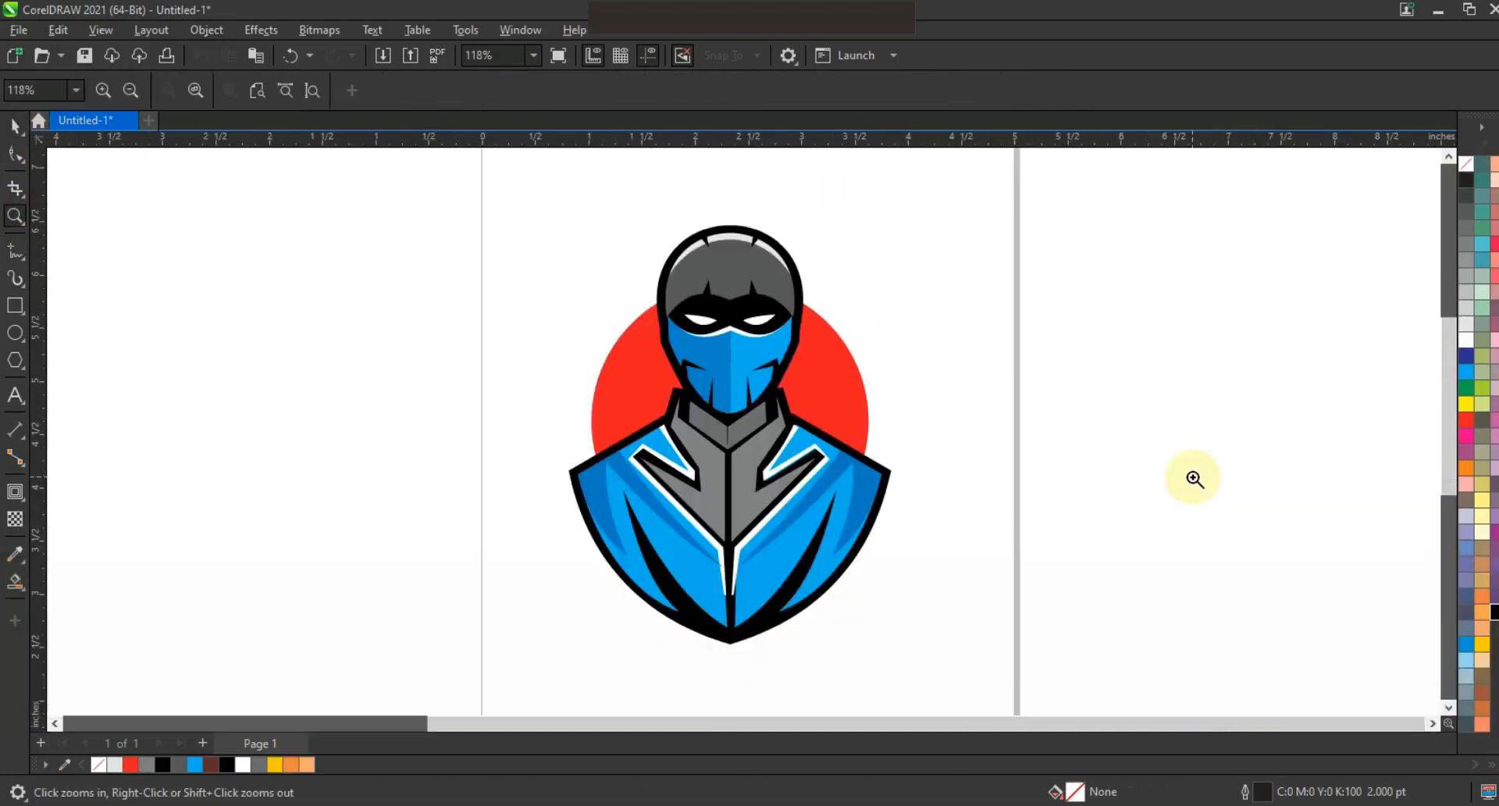